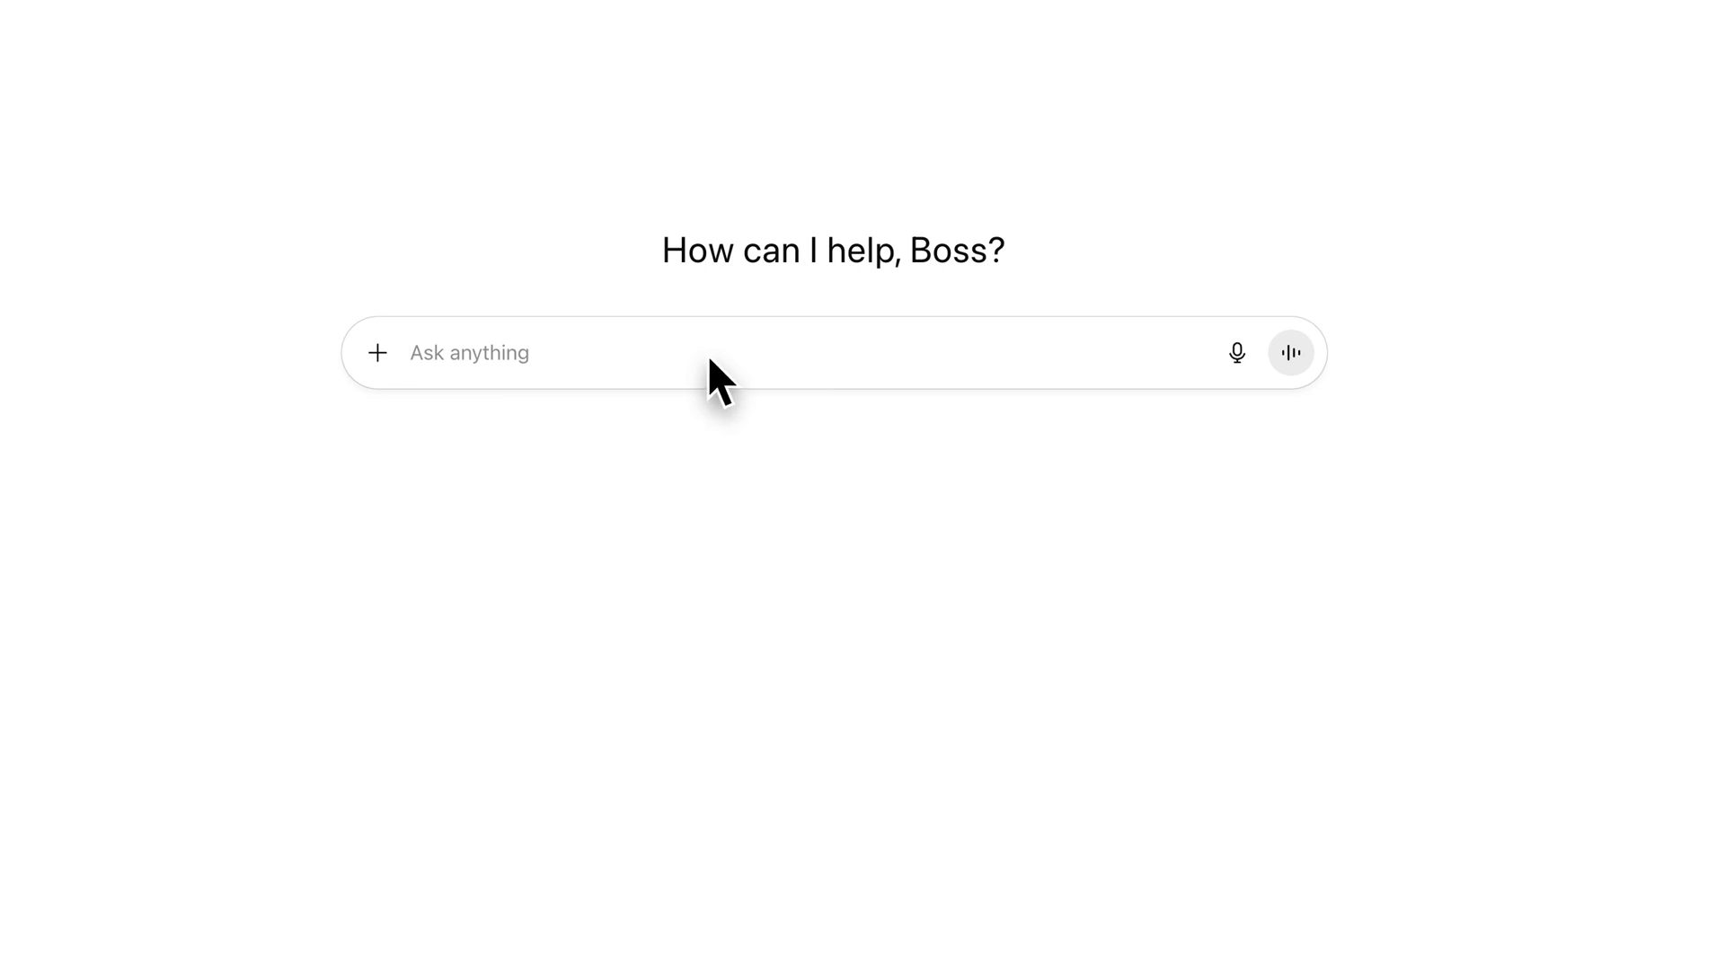
Generate Magic Media images of a cyclist on a golden-hour mountain trail and place one in the ADVENTURE row's Asset Prompt cell
{"action": "key", "text": "super+v"}
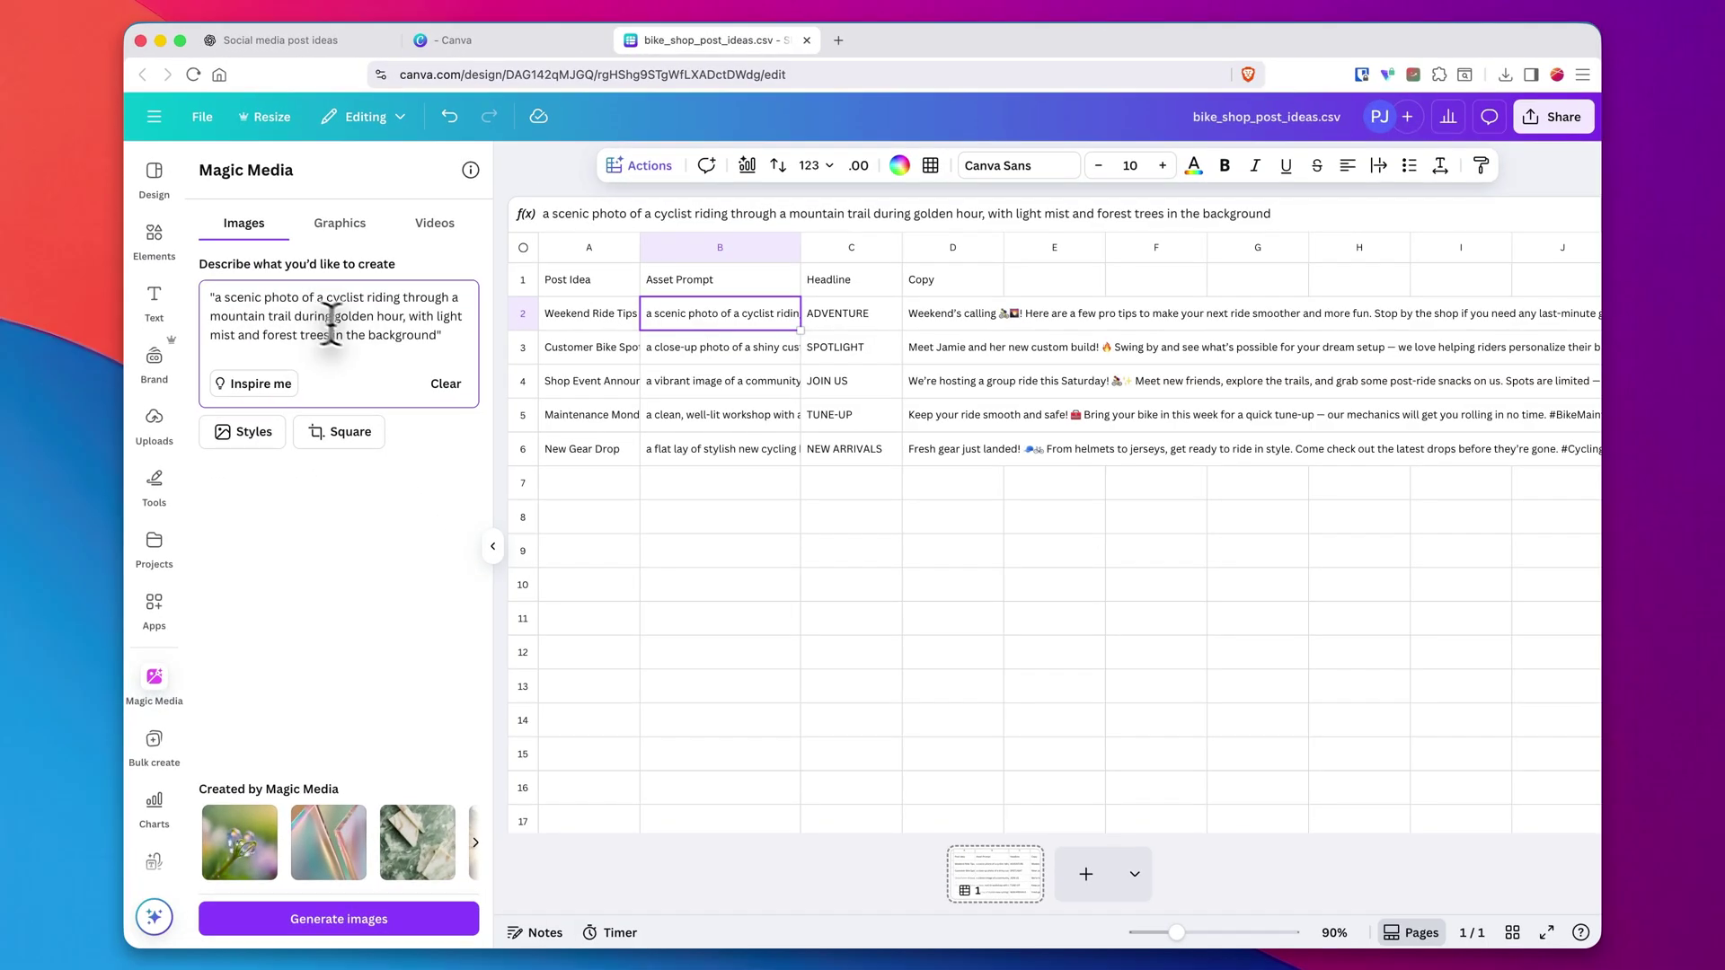
{"action": "left_click", "coordinate": [338, 918]}
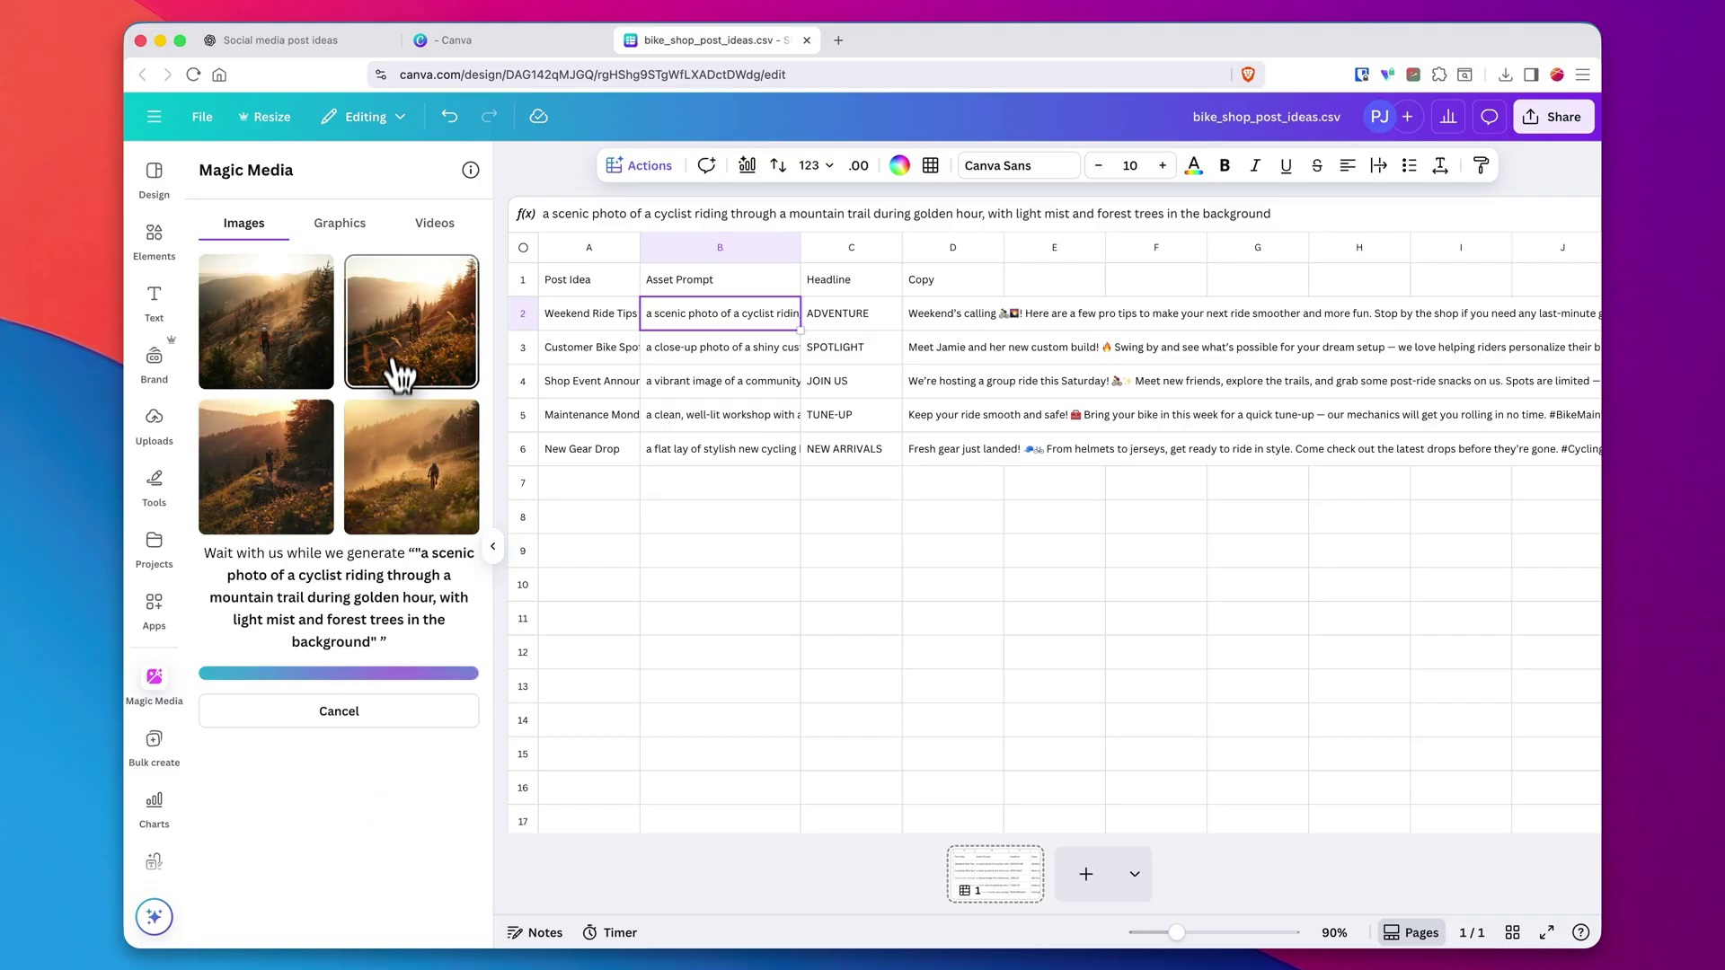
{"action": "left_click_drag", "start_coordinate": [352, 409], "coordinate": [710, 322]}
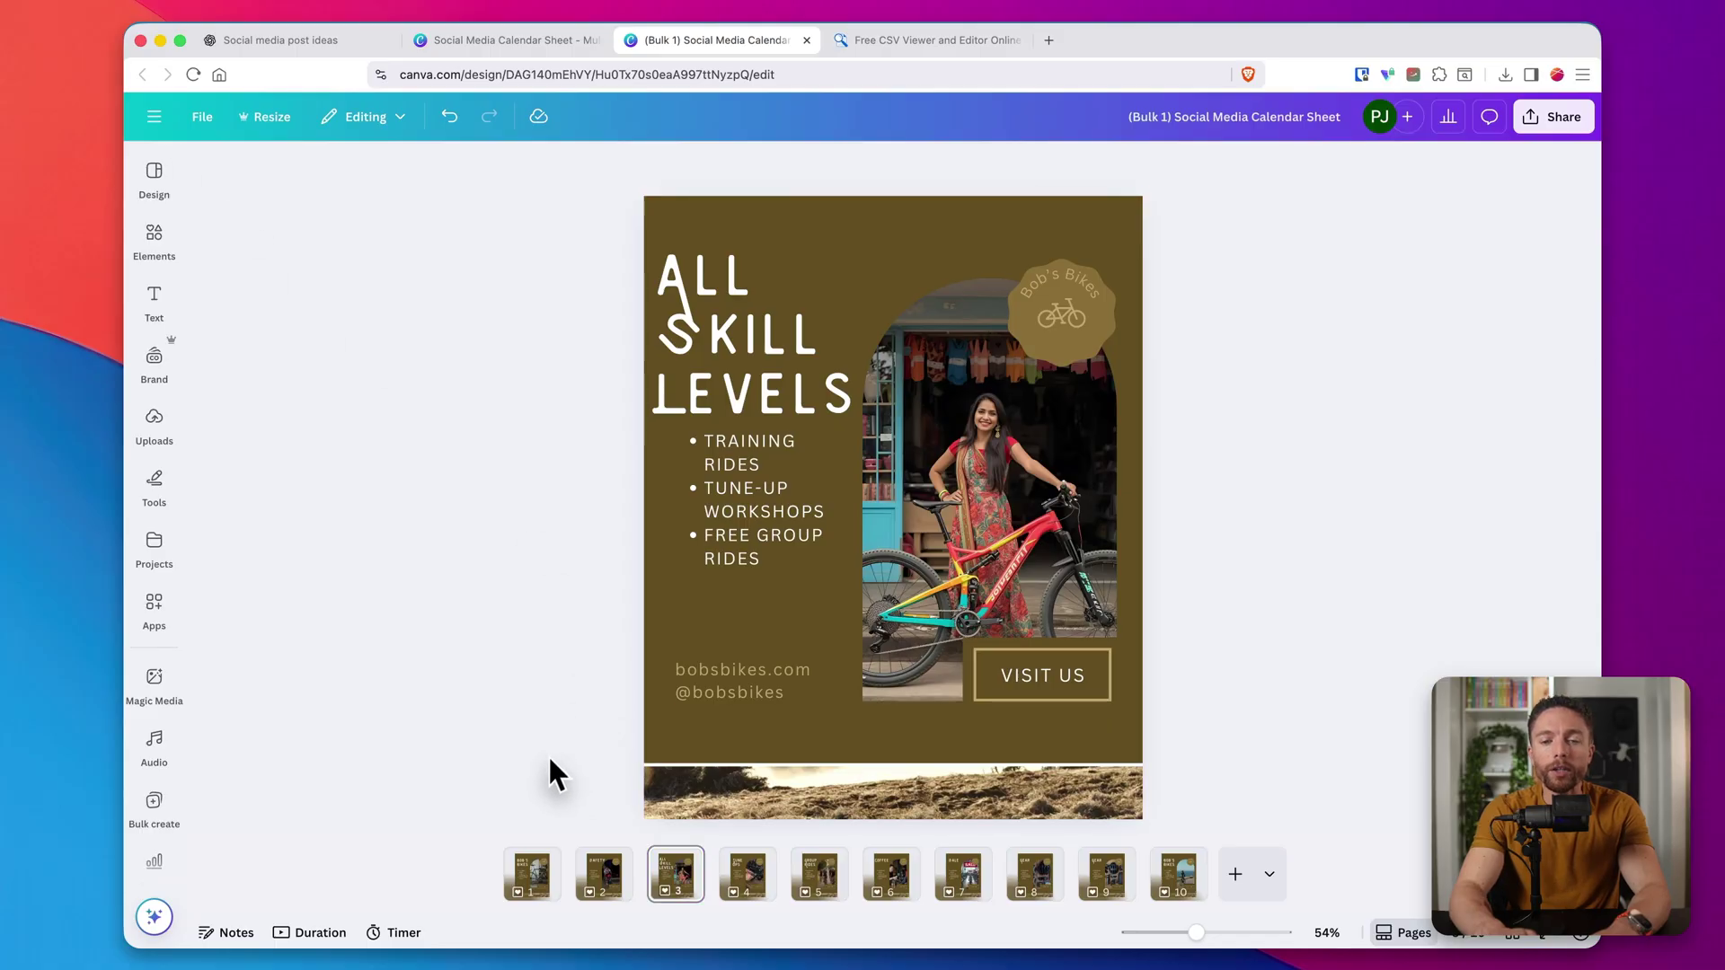
Look through pages 1 to 7 of the bulk-created Bob's Bikes posts, checking each headline and photo
{"action": "left_click", "coordinate": [532, 879]}
{"action": "left_click", "coordinate": [604, 879]}
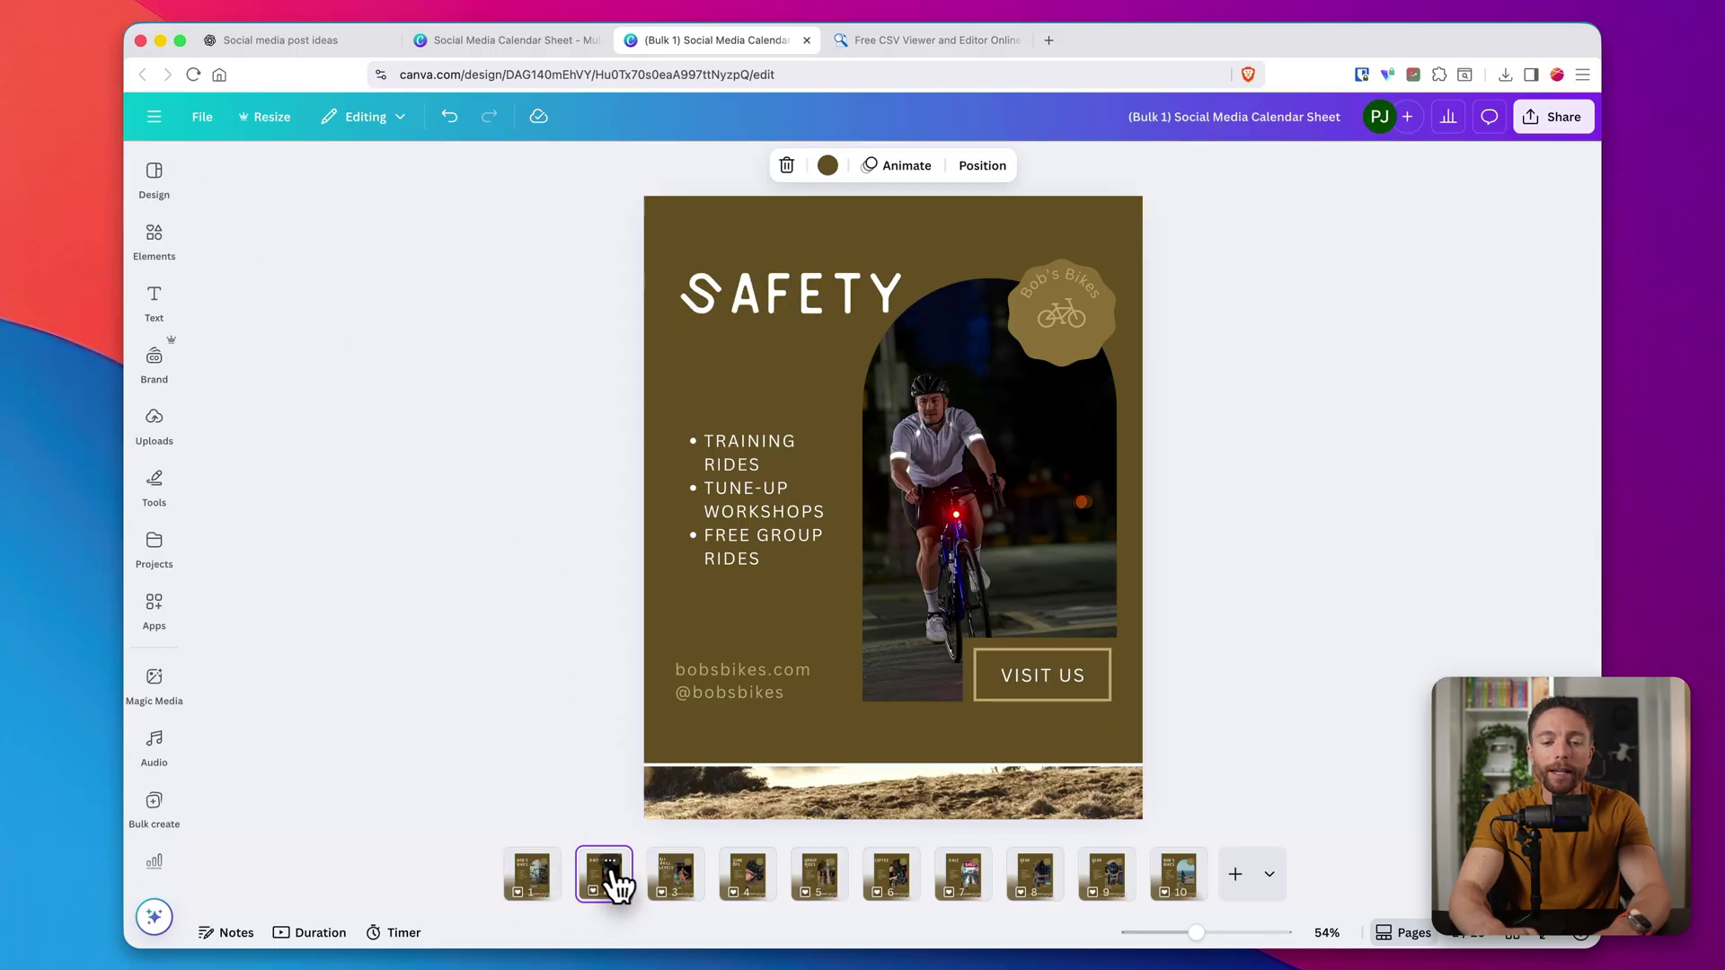
{"action": "left_click", "coordinate": [676, 879]}
{"action": "left_click", "coordinate": [750, 885]}
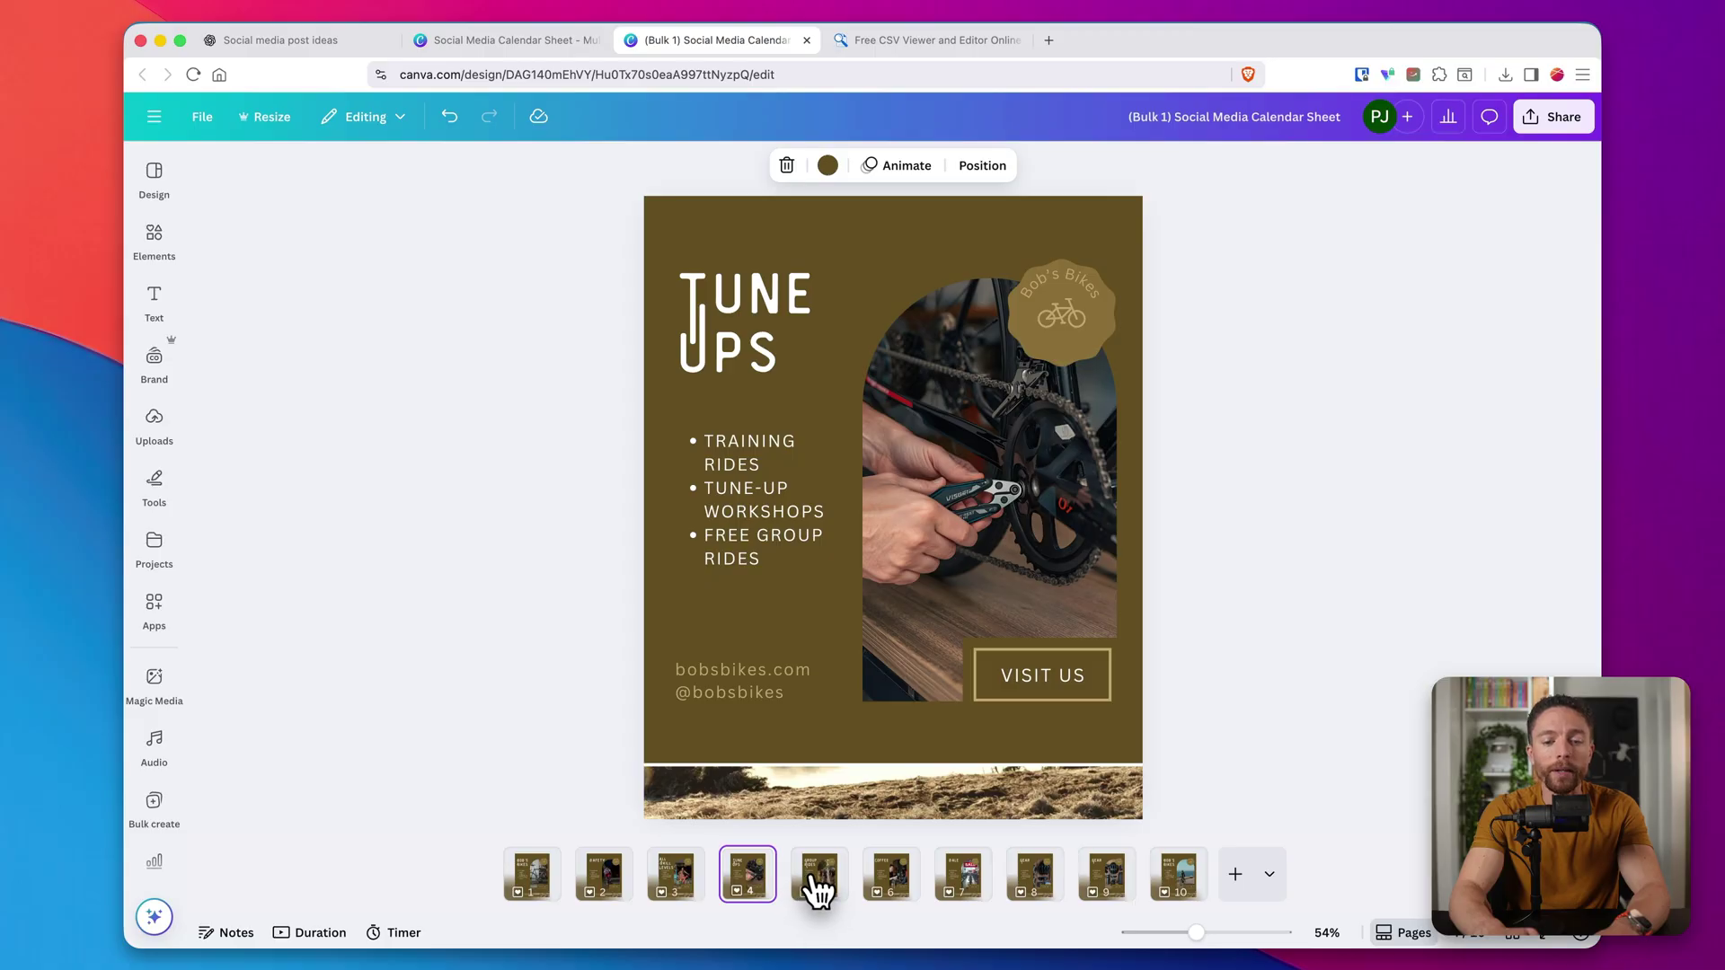
{"action": "left_click", "coordinate": [817, 885]}
{"action": "left_click", "coordinate": [893, 880]}
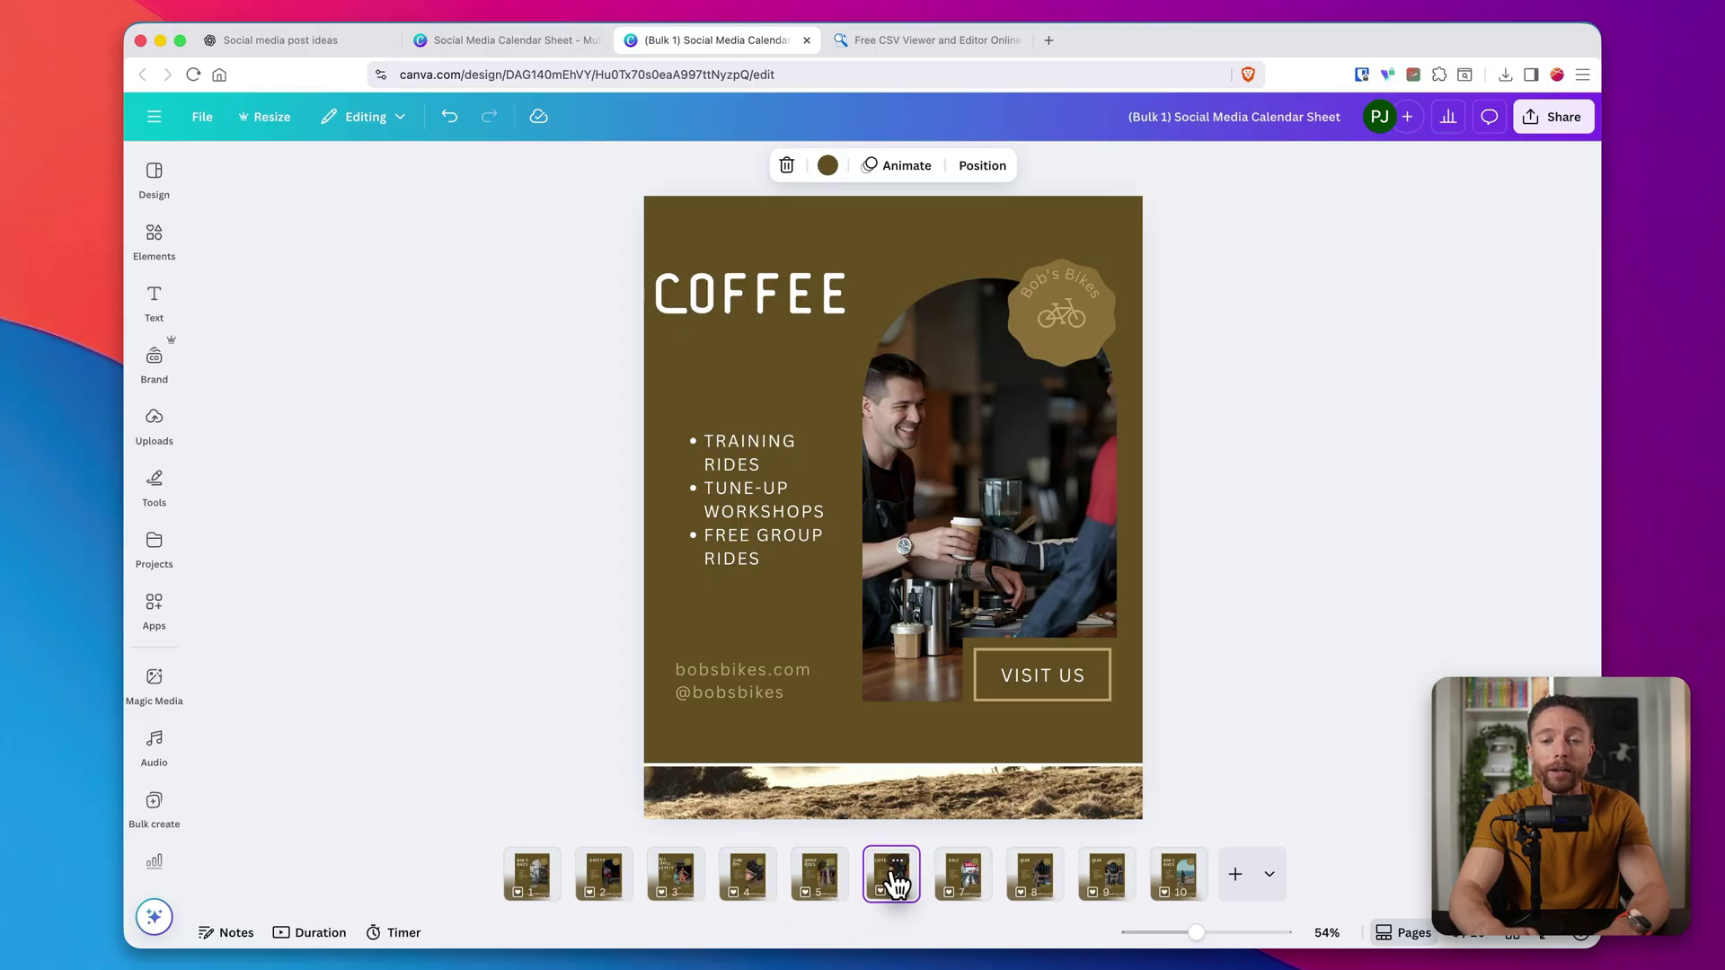
{"action": "left_click", "coordinate": [952, 884]}
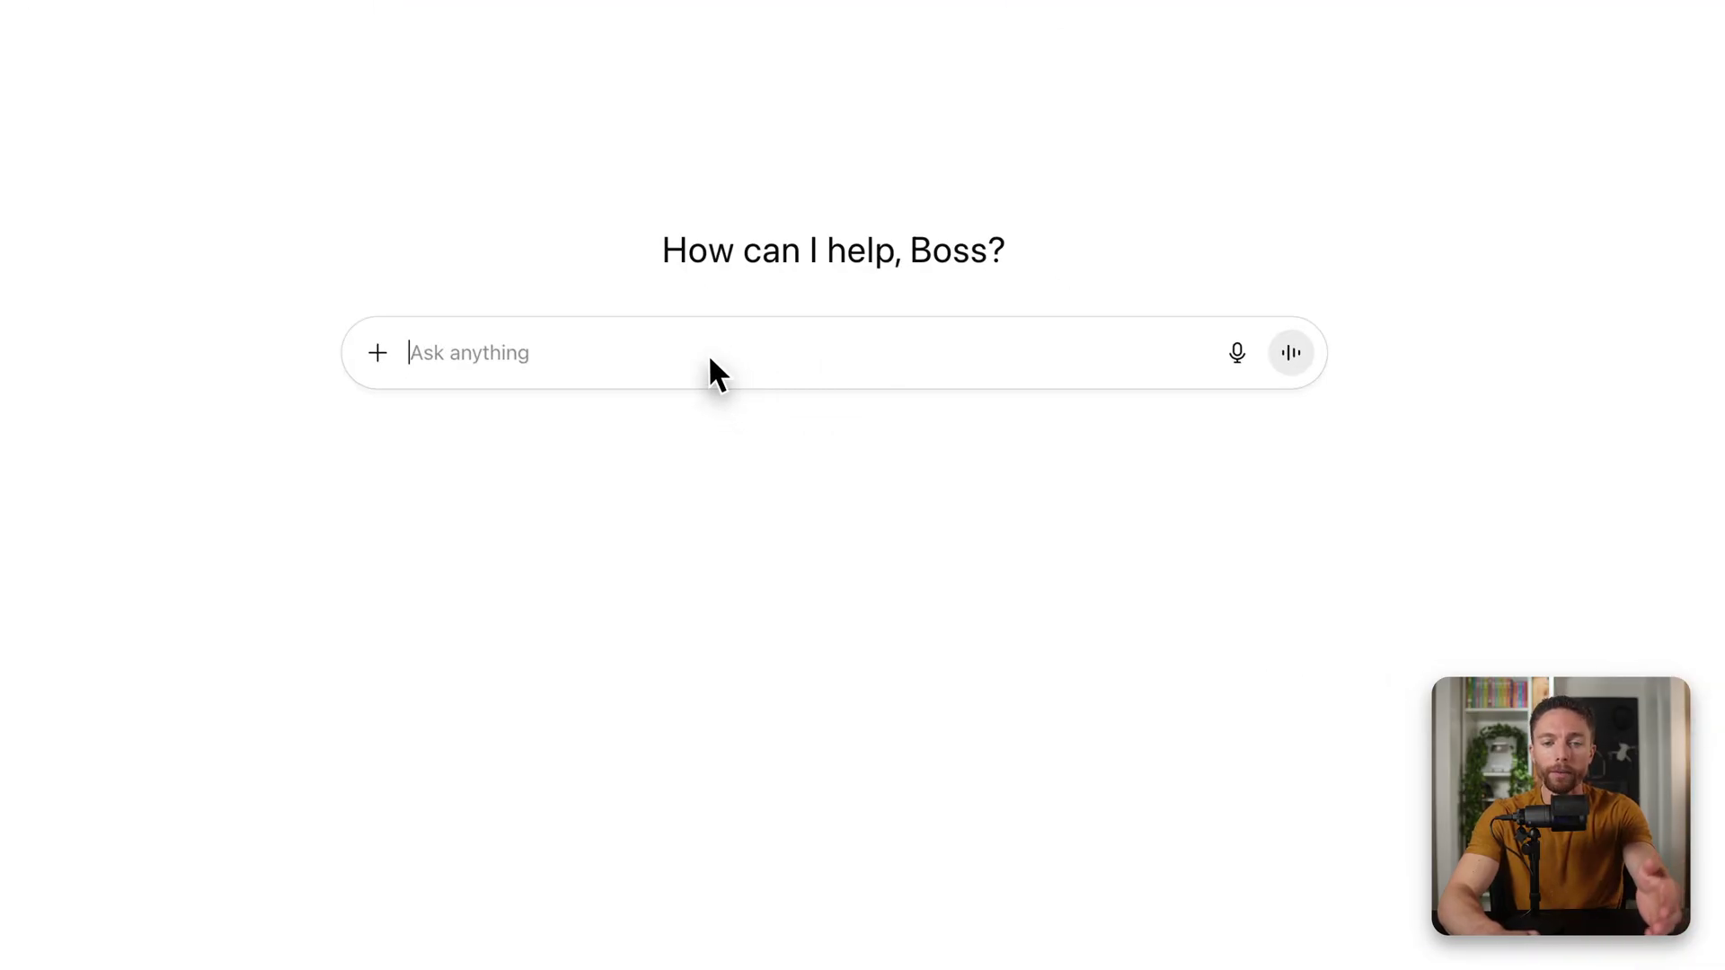
Ask ChatGPT for a CSV file of 5 Instagram ideas for a local bike shop with Post Idea, Asset Prompt, Headline and Copy columns
{"action": "key", "text": "super+v"}
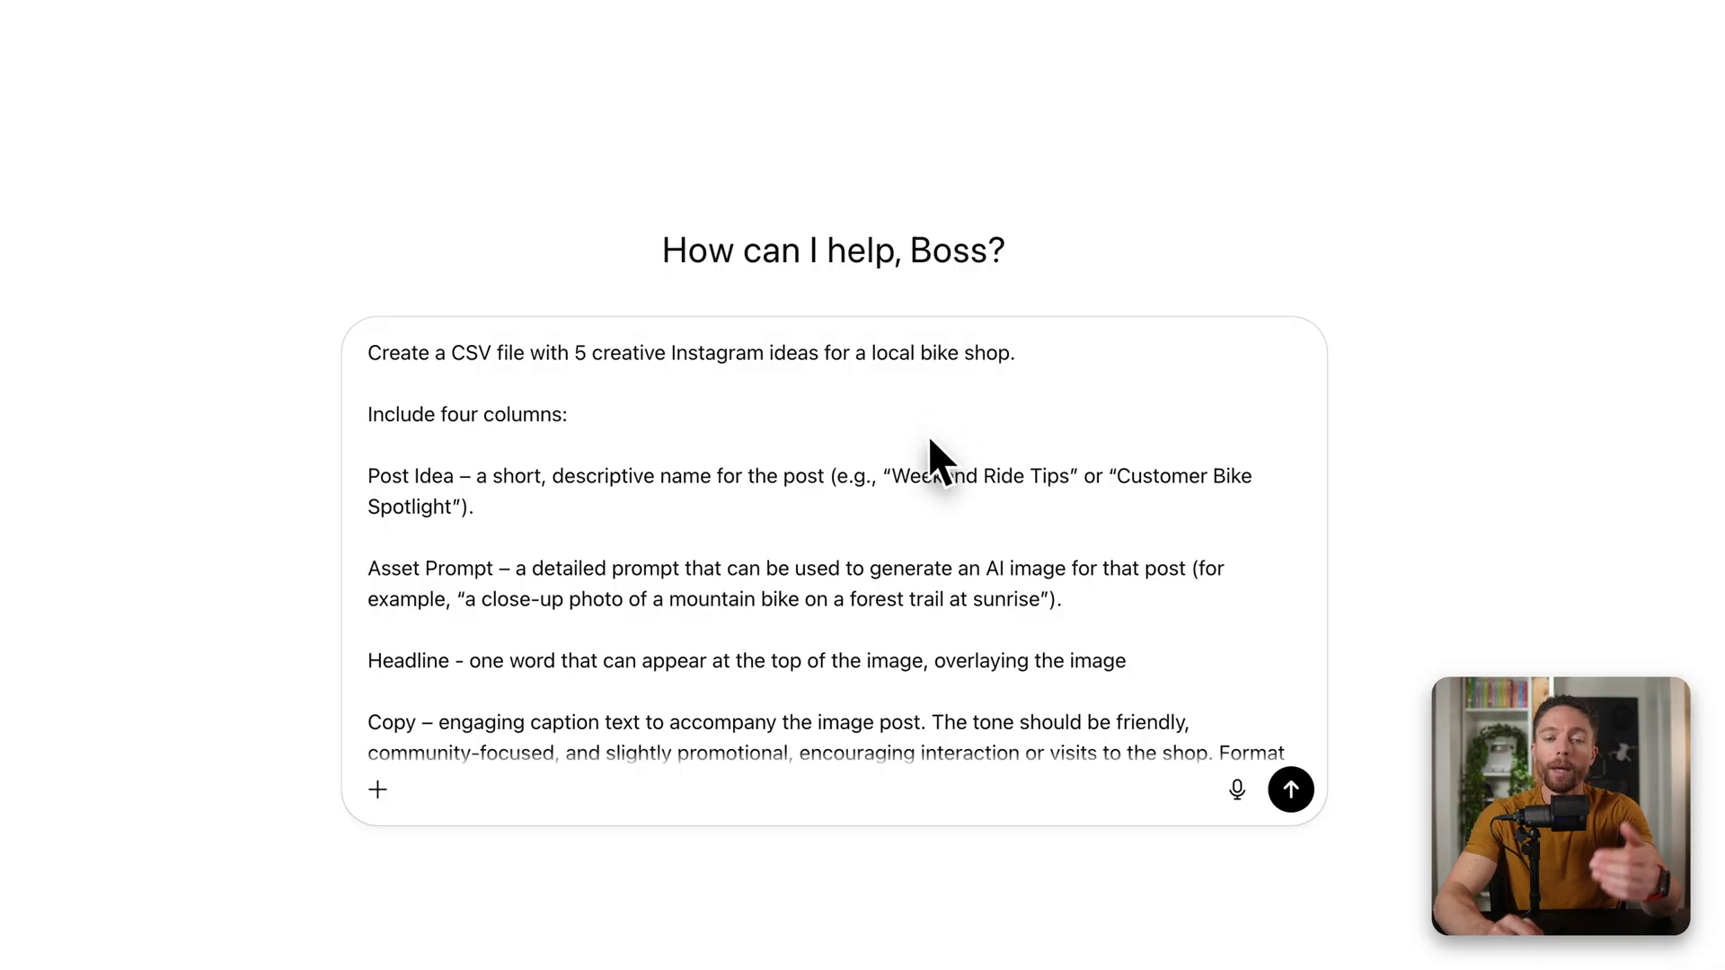
{"action": "scroll", "coordinate": [929, 437], "scroll_direction": "down", "scroll_amount": 1}
{"action": "scroll", "coordinate": [929, 435], "scroll_direction": "down", "scroll_amount": 1}
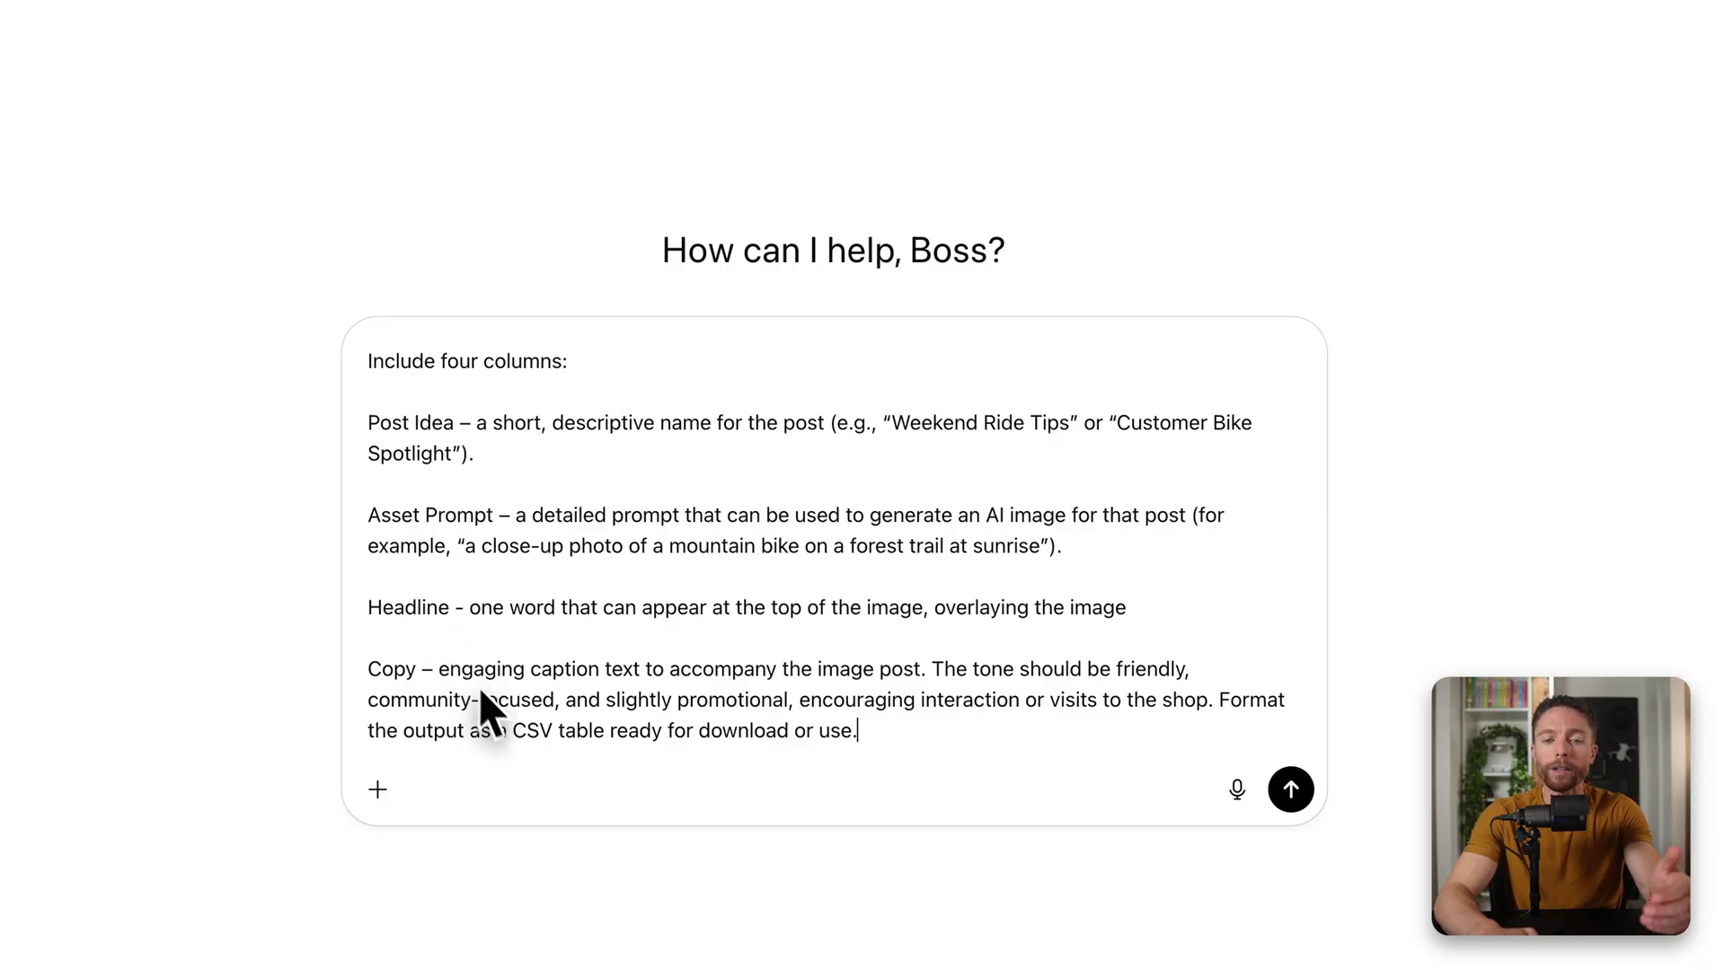
{"action": "left_click", "coordinate": [1291, 791]}
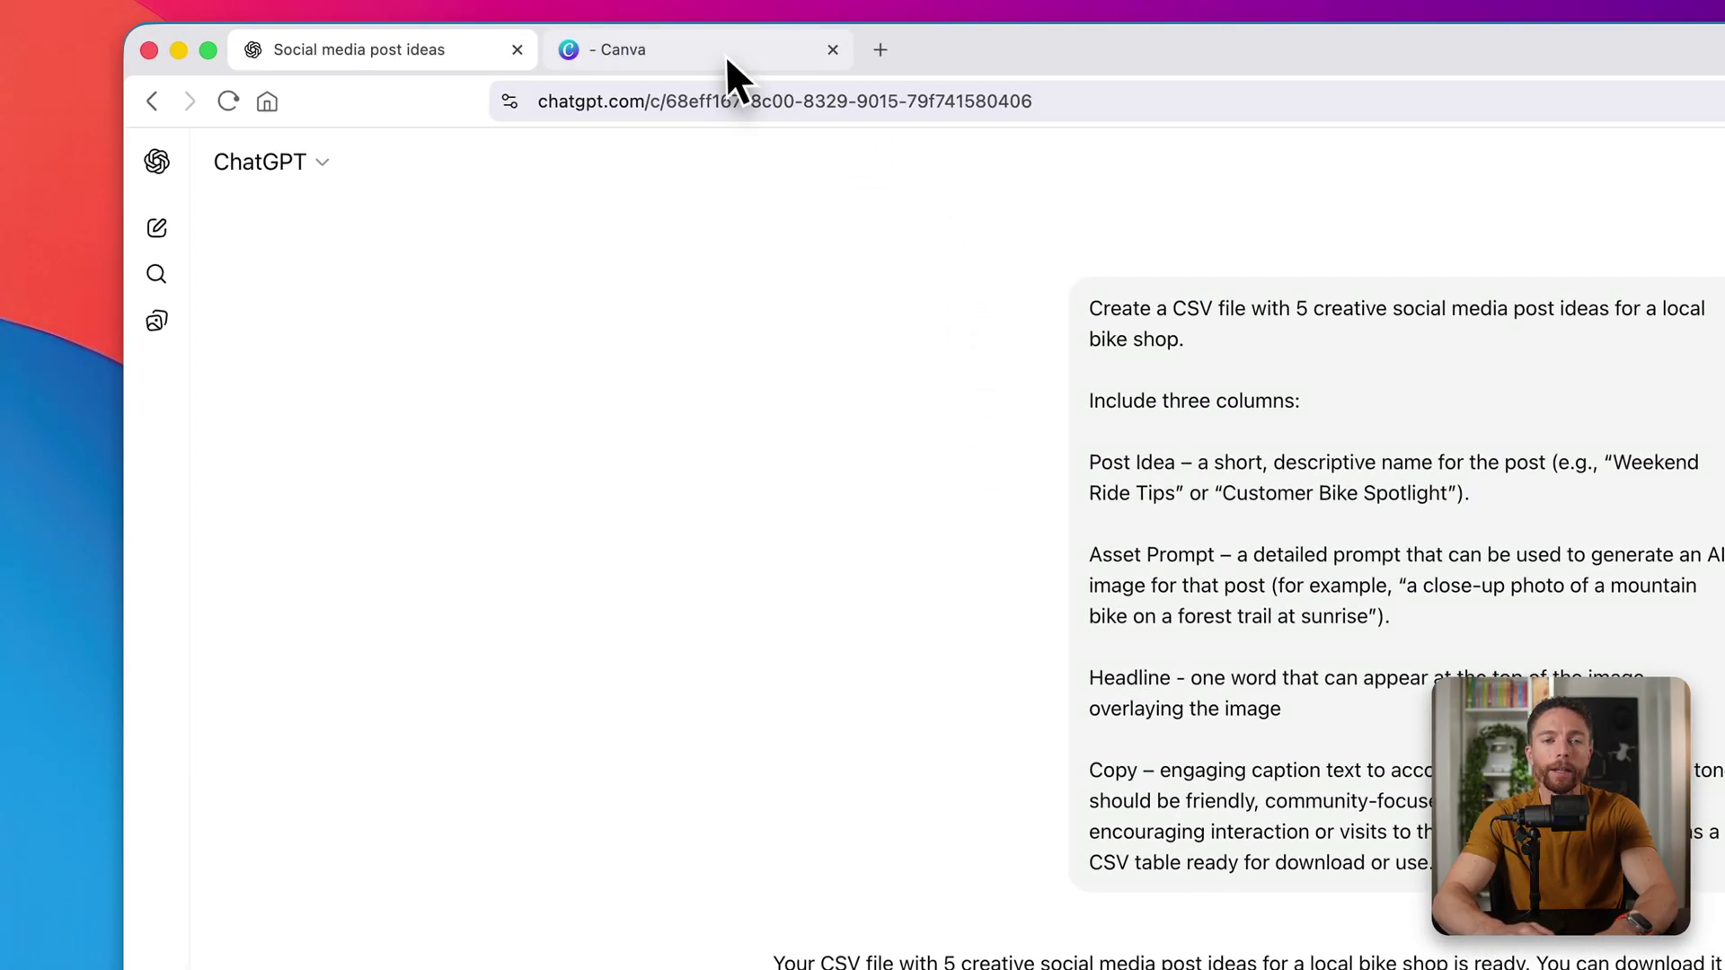
Switch to Canva, upload bike_shop_post_ideas.csv as a new design and open the resulting sheet
{"action": "left_click", "coordinate": [726, 55]}
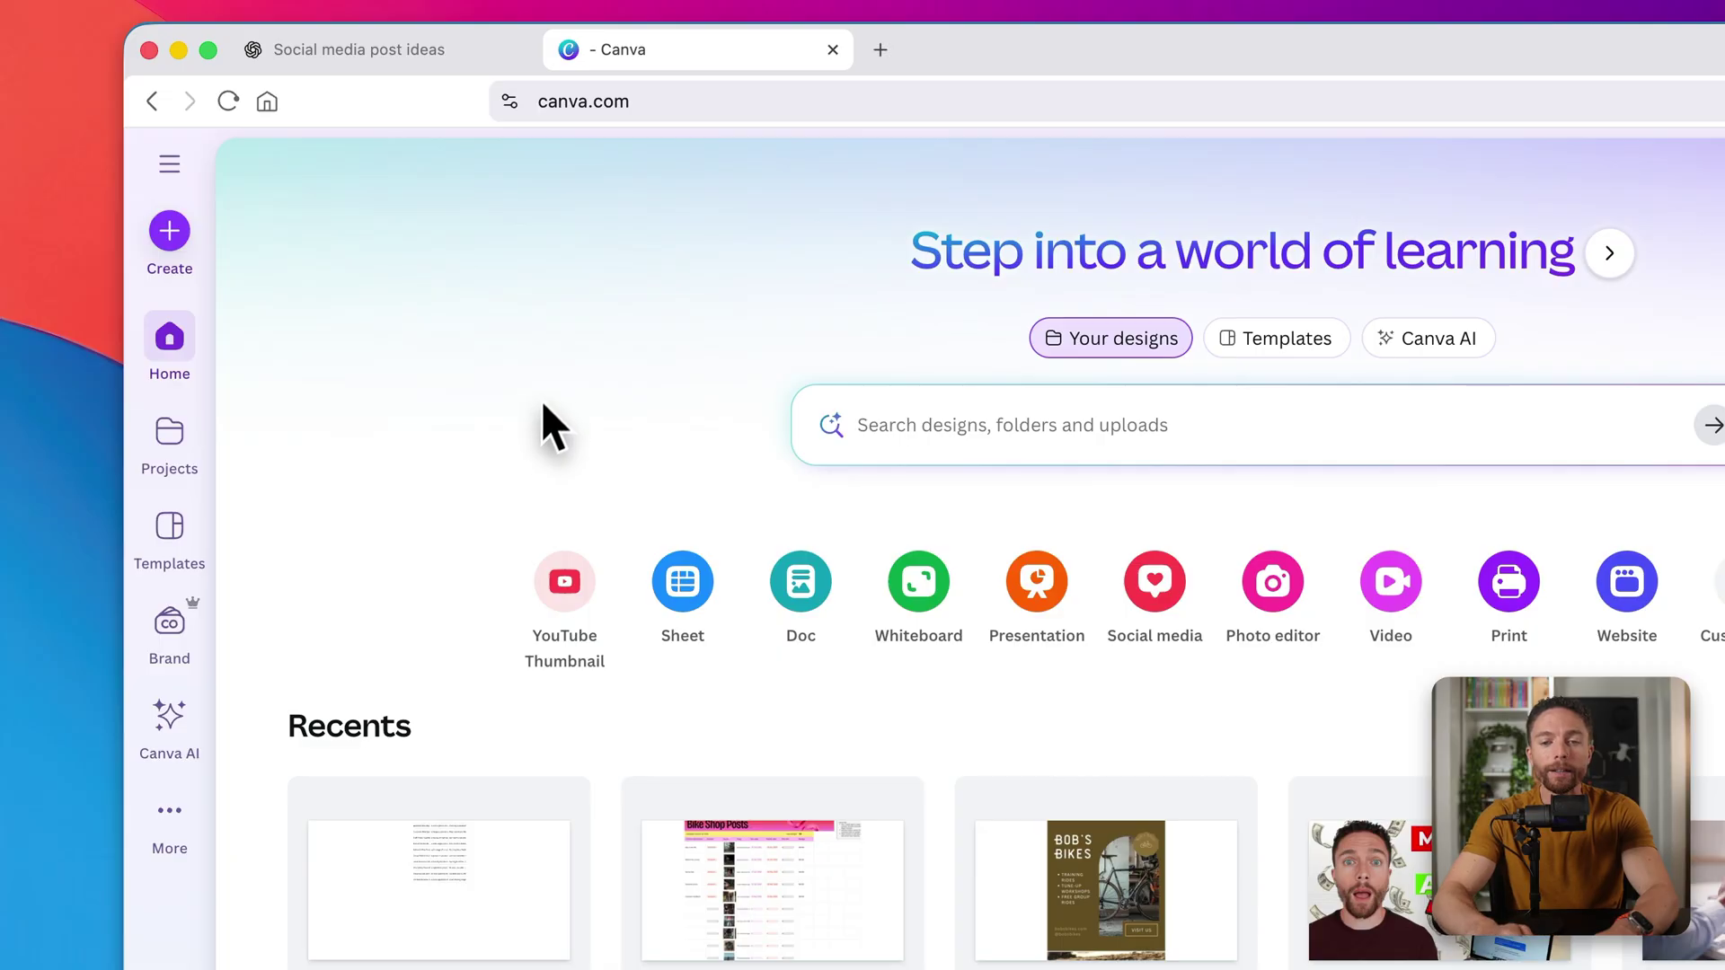
{"action": "left_click", "coordinate": [170, 235]}
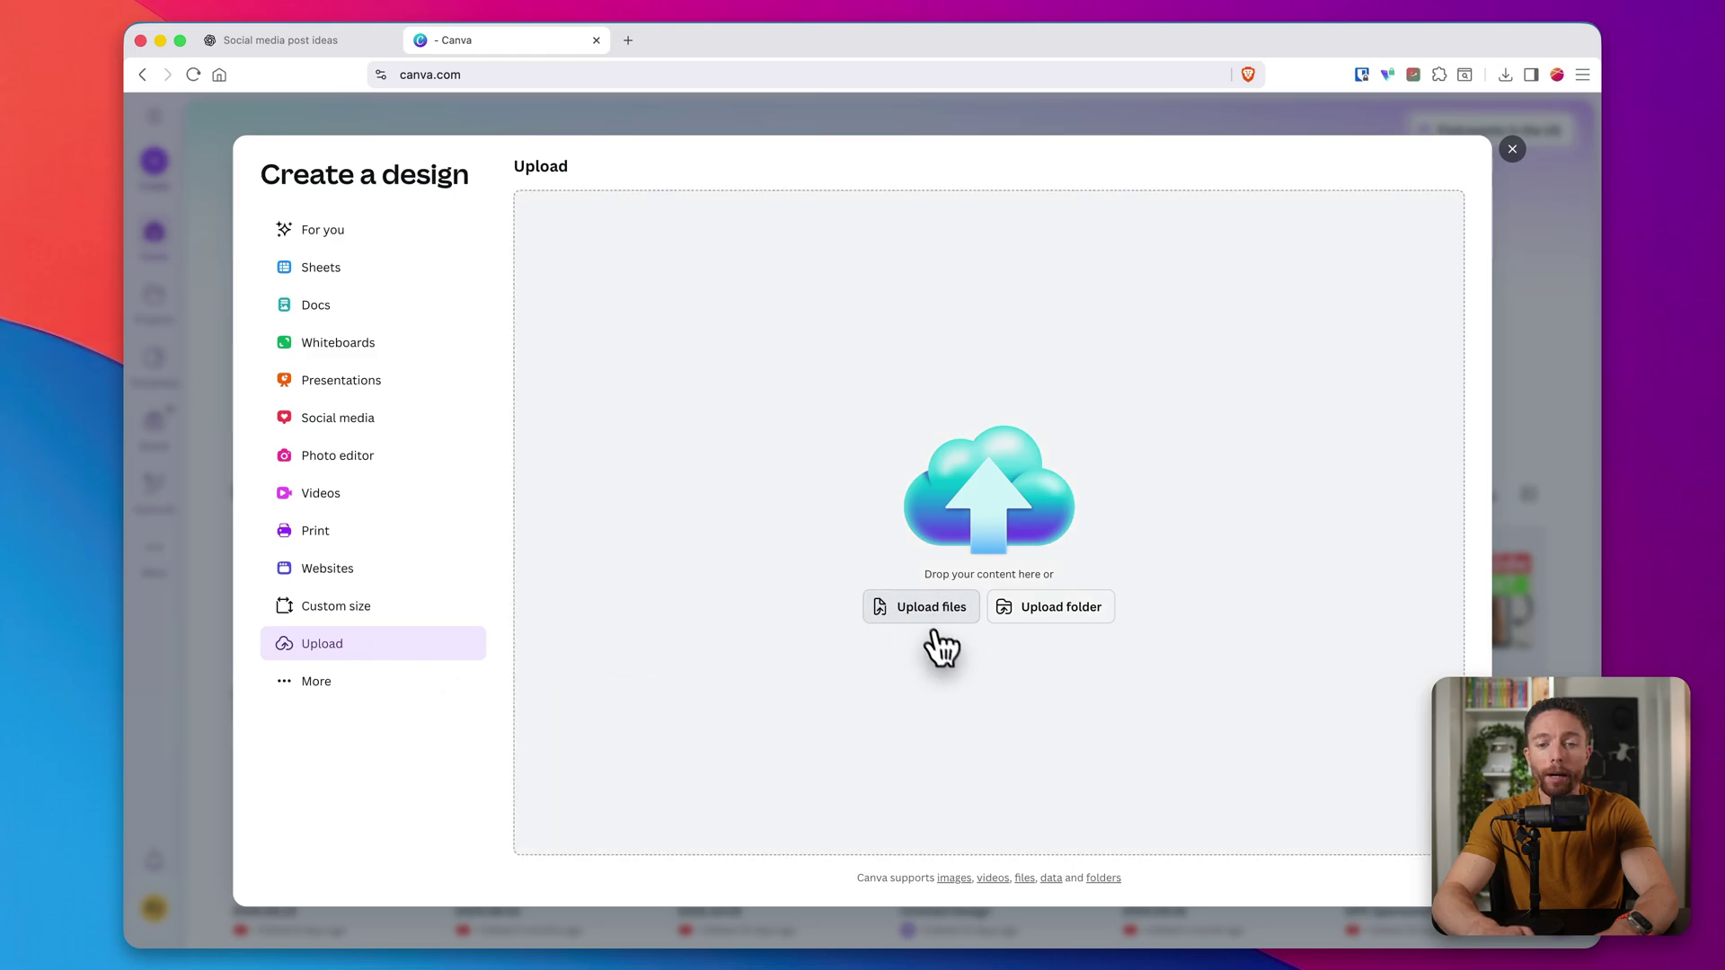
{"action": "left_click", "coordinate": [934, 634]}
{"action": "left_click", "coordinate": [812, 385]}
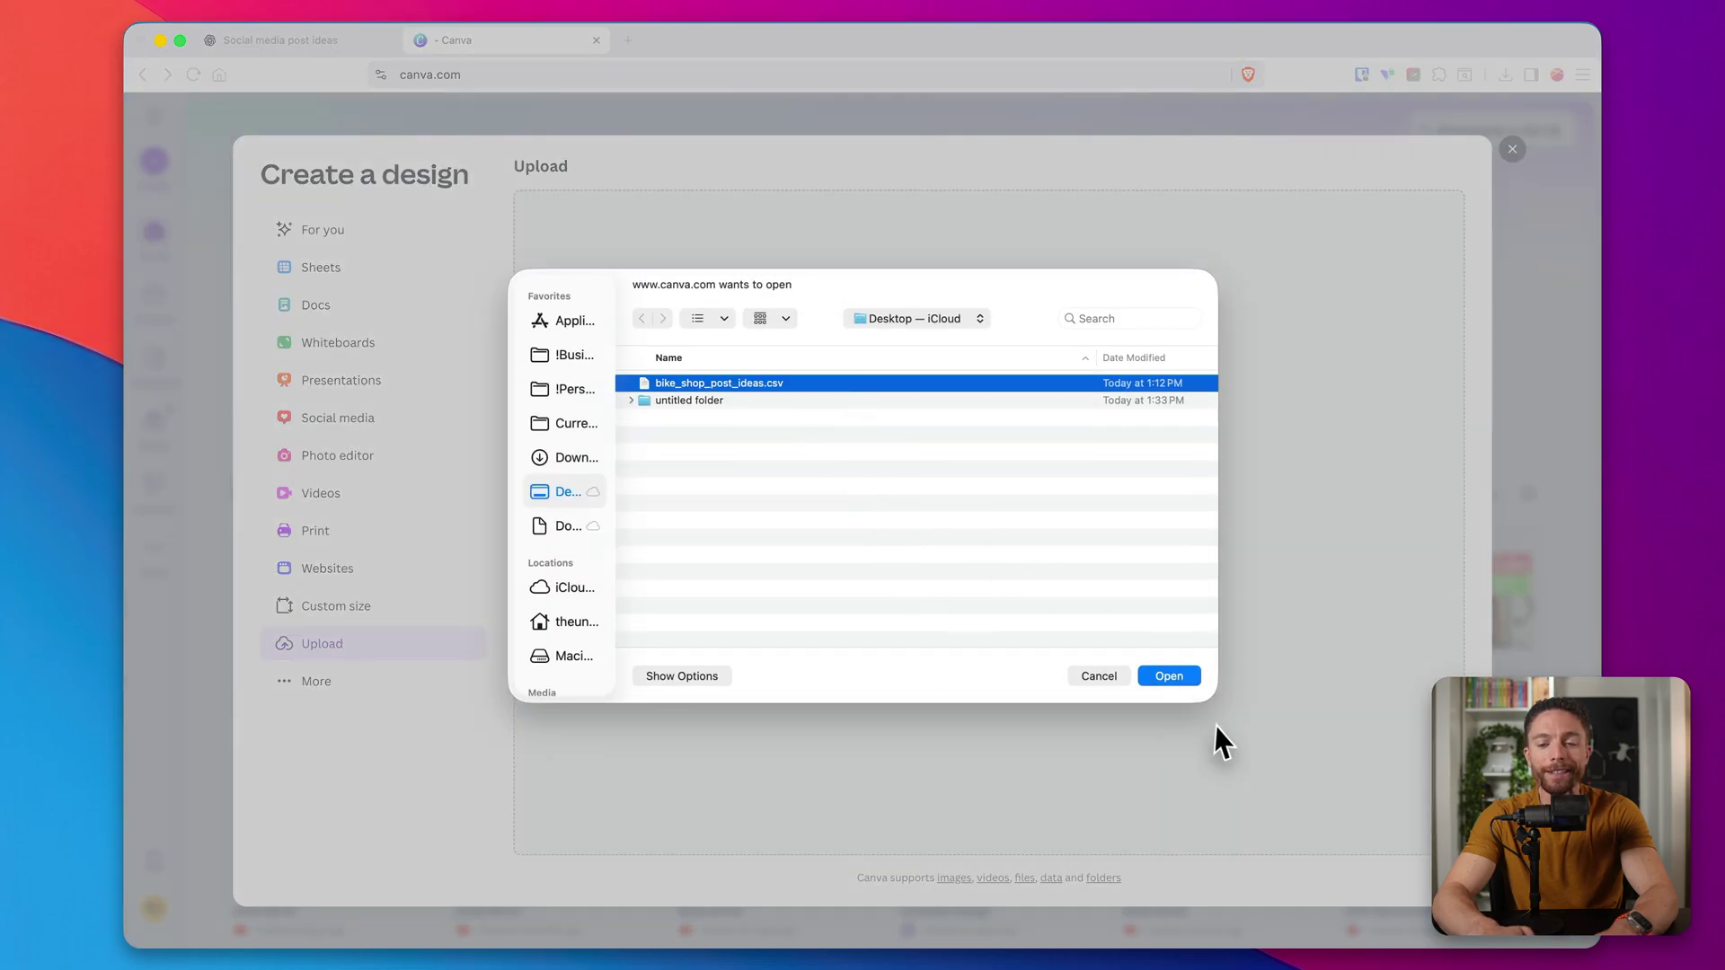
{"action": "left_click", "coordinate": [1168, 676]}
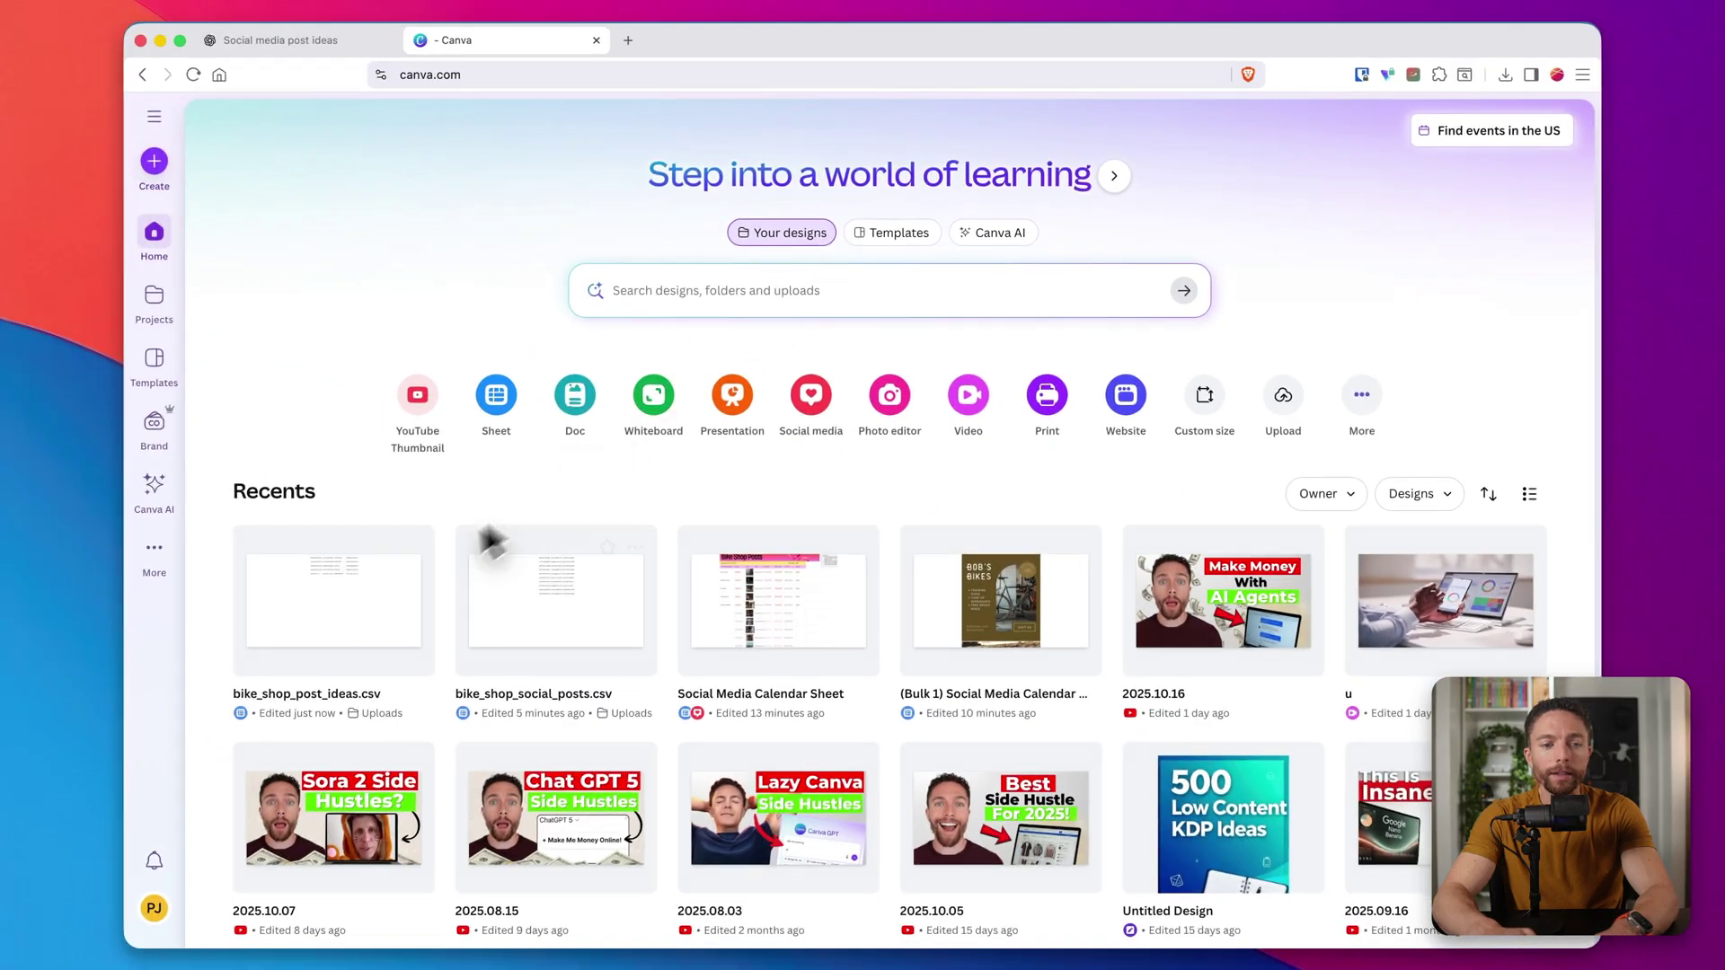
{"action": "left_click", "coordinate": [374, 600]}
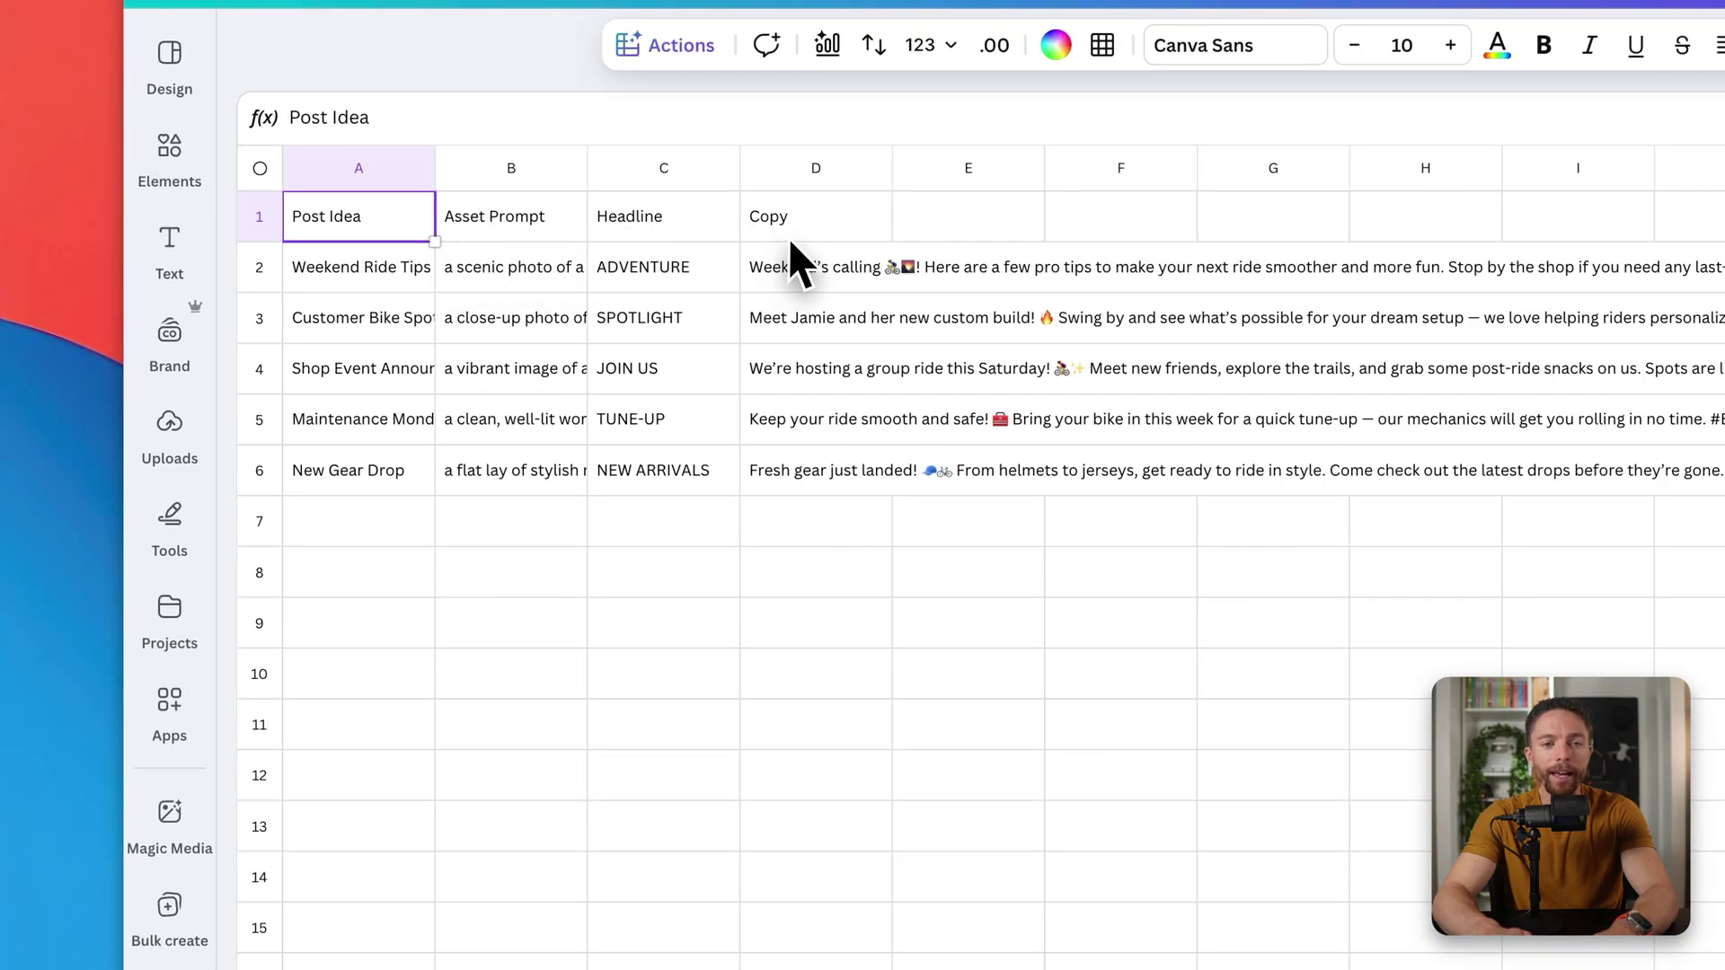
Widen the Asset Prompt column and review the image prompts in rows 2 to 6
{"action": "mouse_move", "coordinate": [588, 171]}
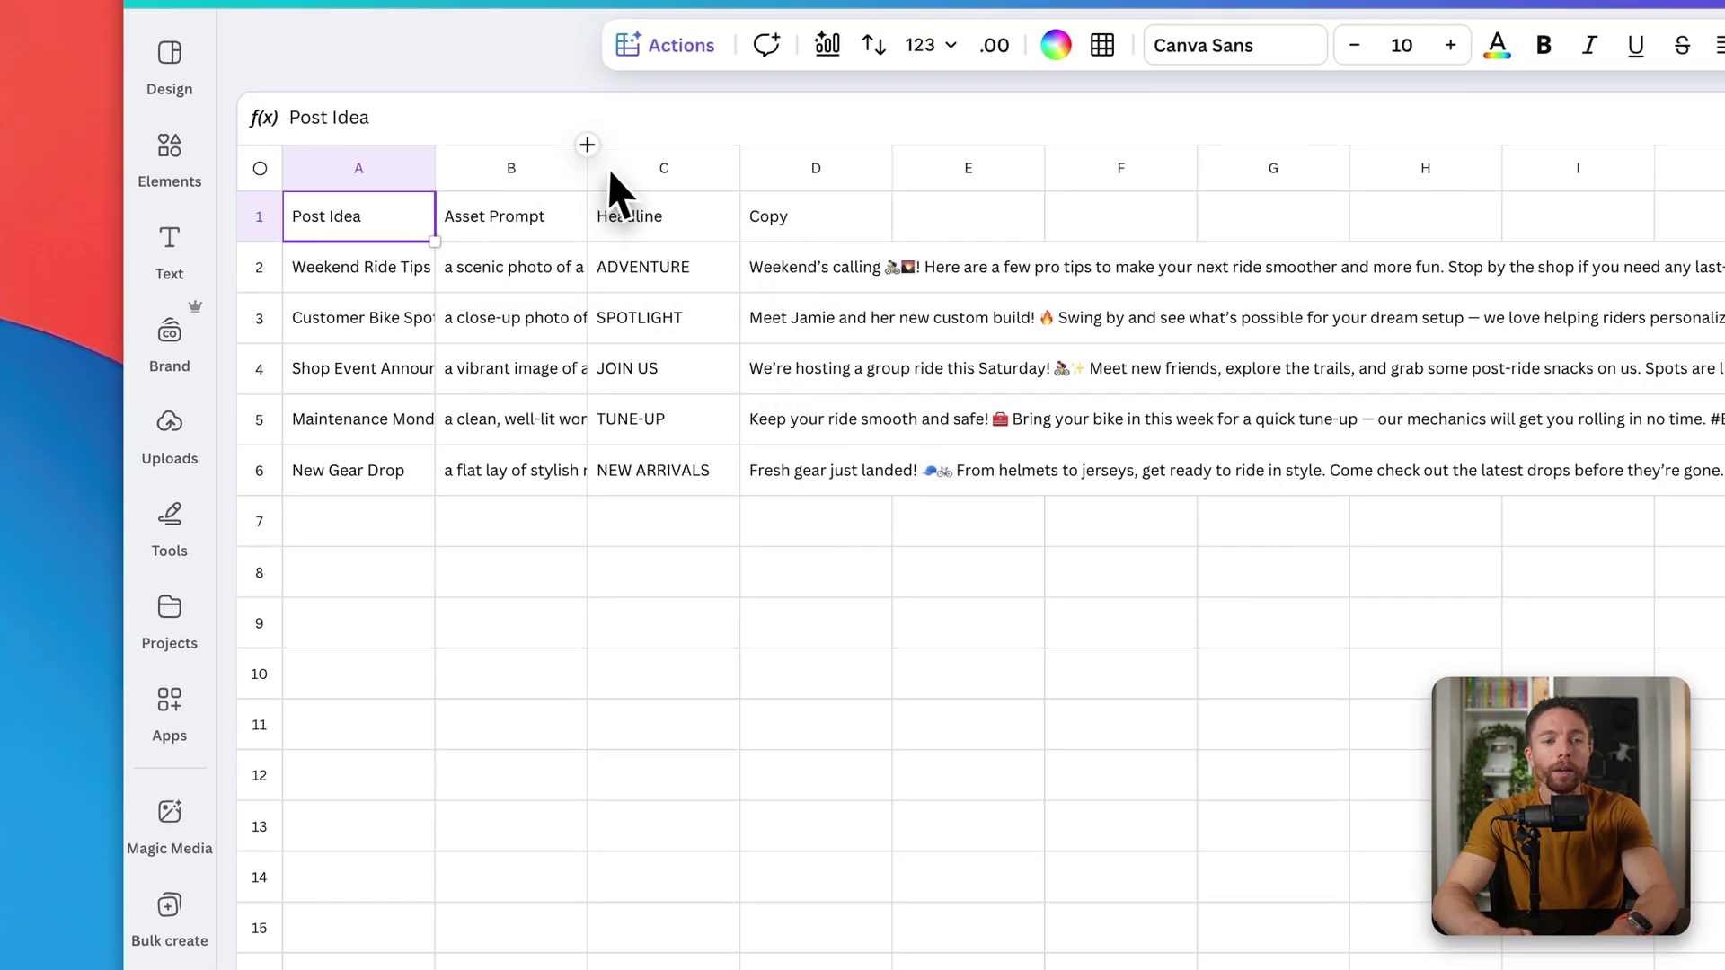
{"action": "left_click_drag", "start_coordinate": [586, 169], "coordinate": [676, 168]}
{"action": "left_click", "coordinate": [584, 220]}
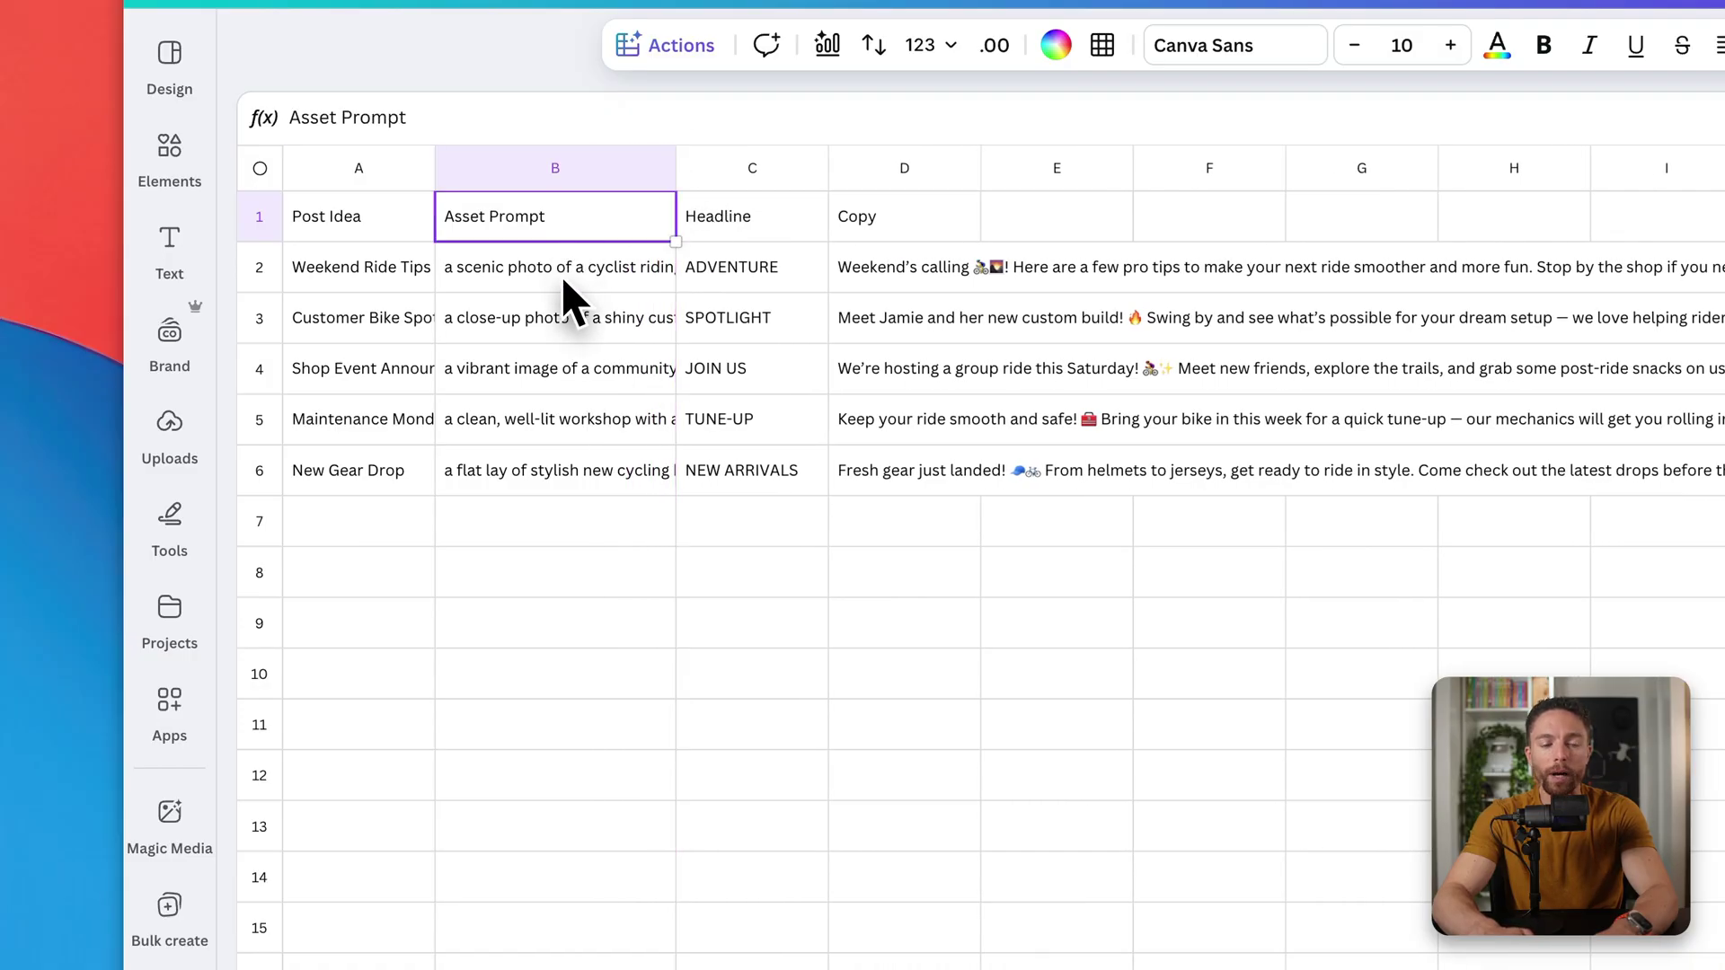
{"action": "left_click_drag", "start_coordinate": [561, 278], "coordinate": [553, 453]}
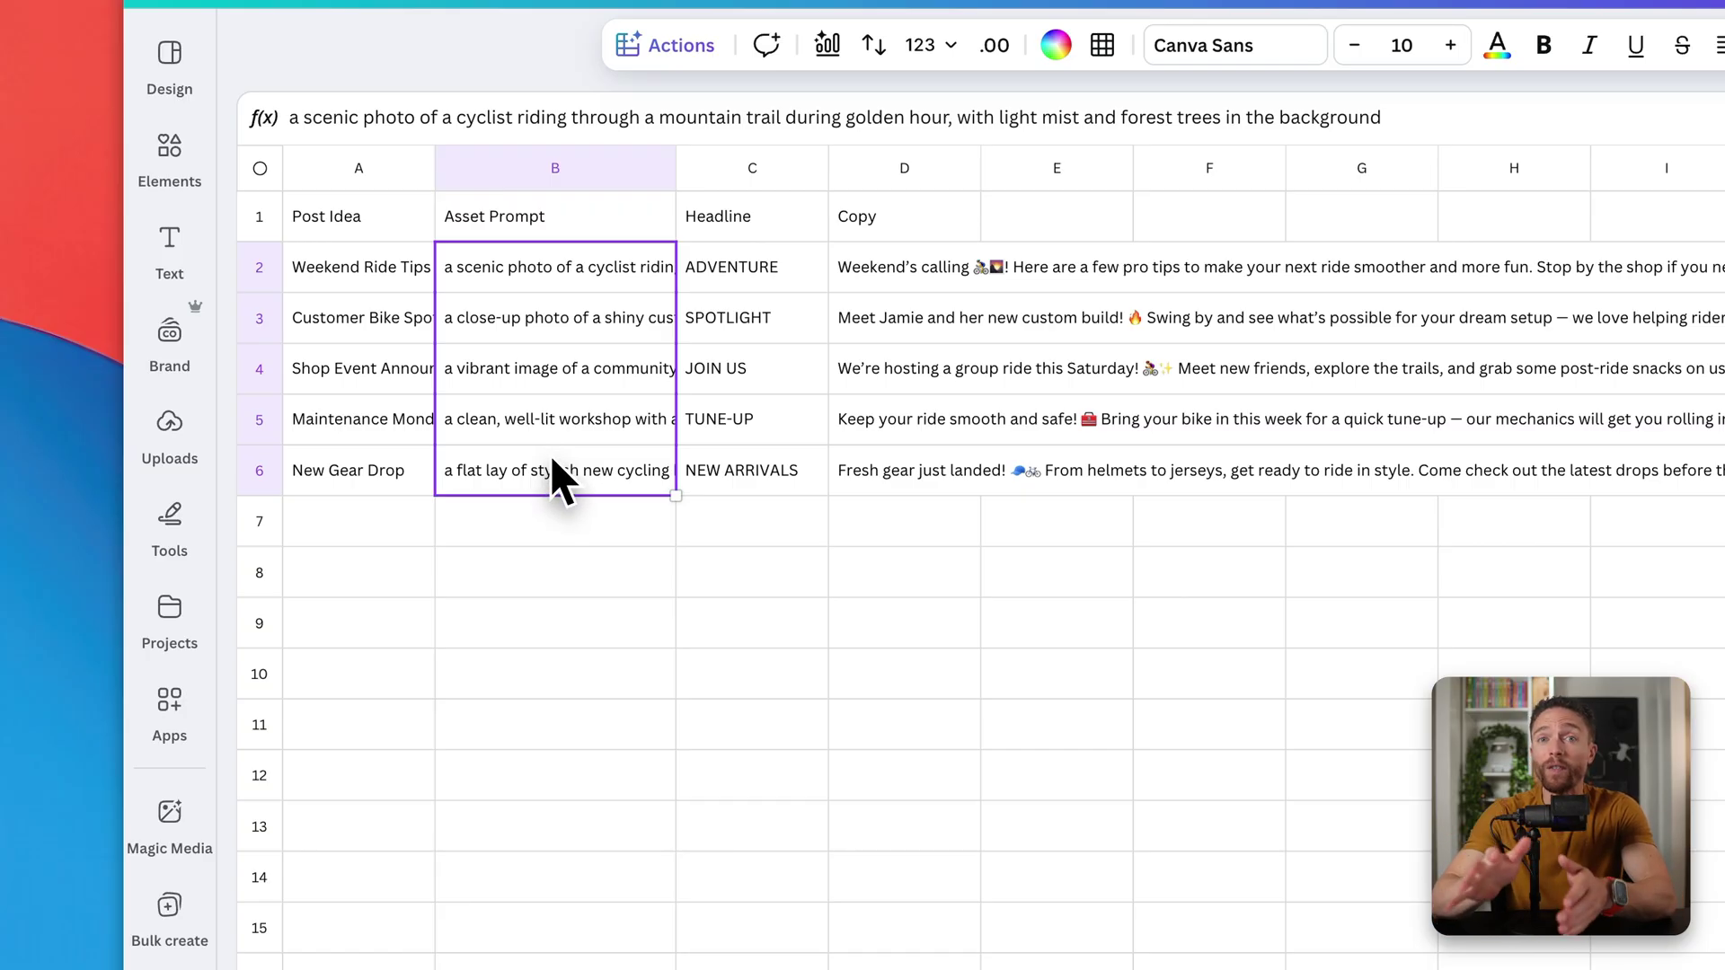
{"action": "left_click", "coordinate": [564, 631]}
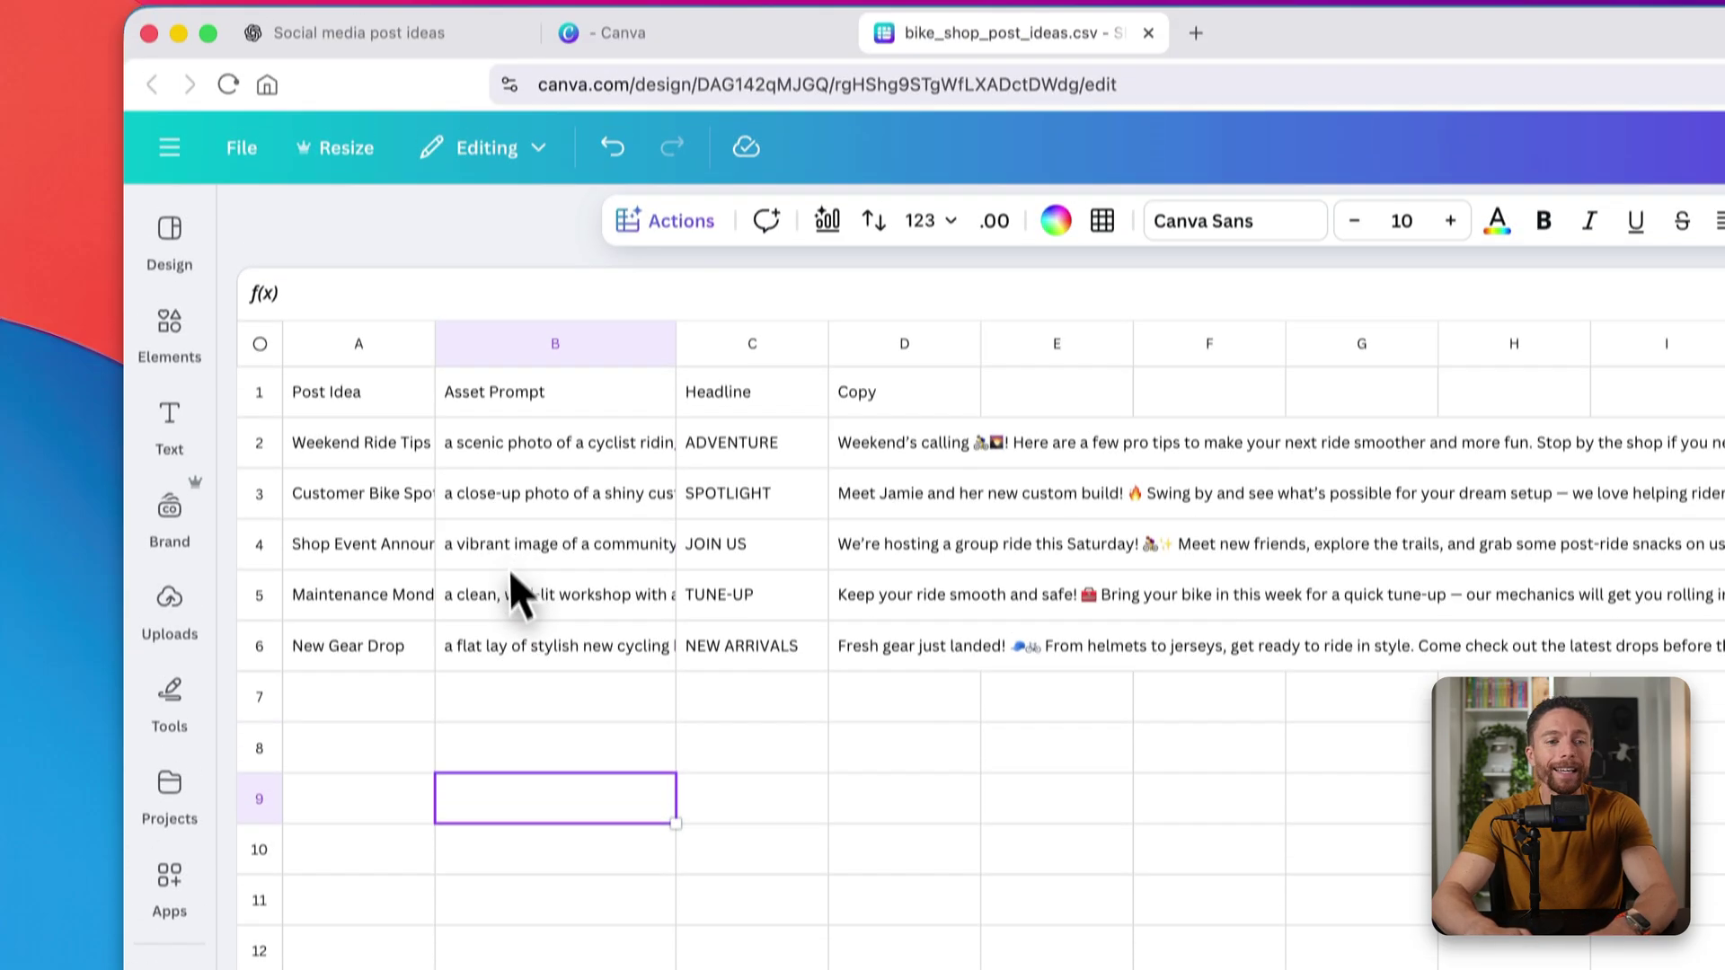
Use Magic Media to generate images from cell B2's prompt about a cyclist riding a mountain trail during golden hour
{"action": "left_click", "coordinate": [169, 249]}
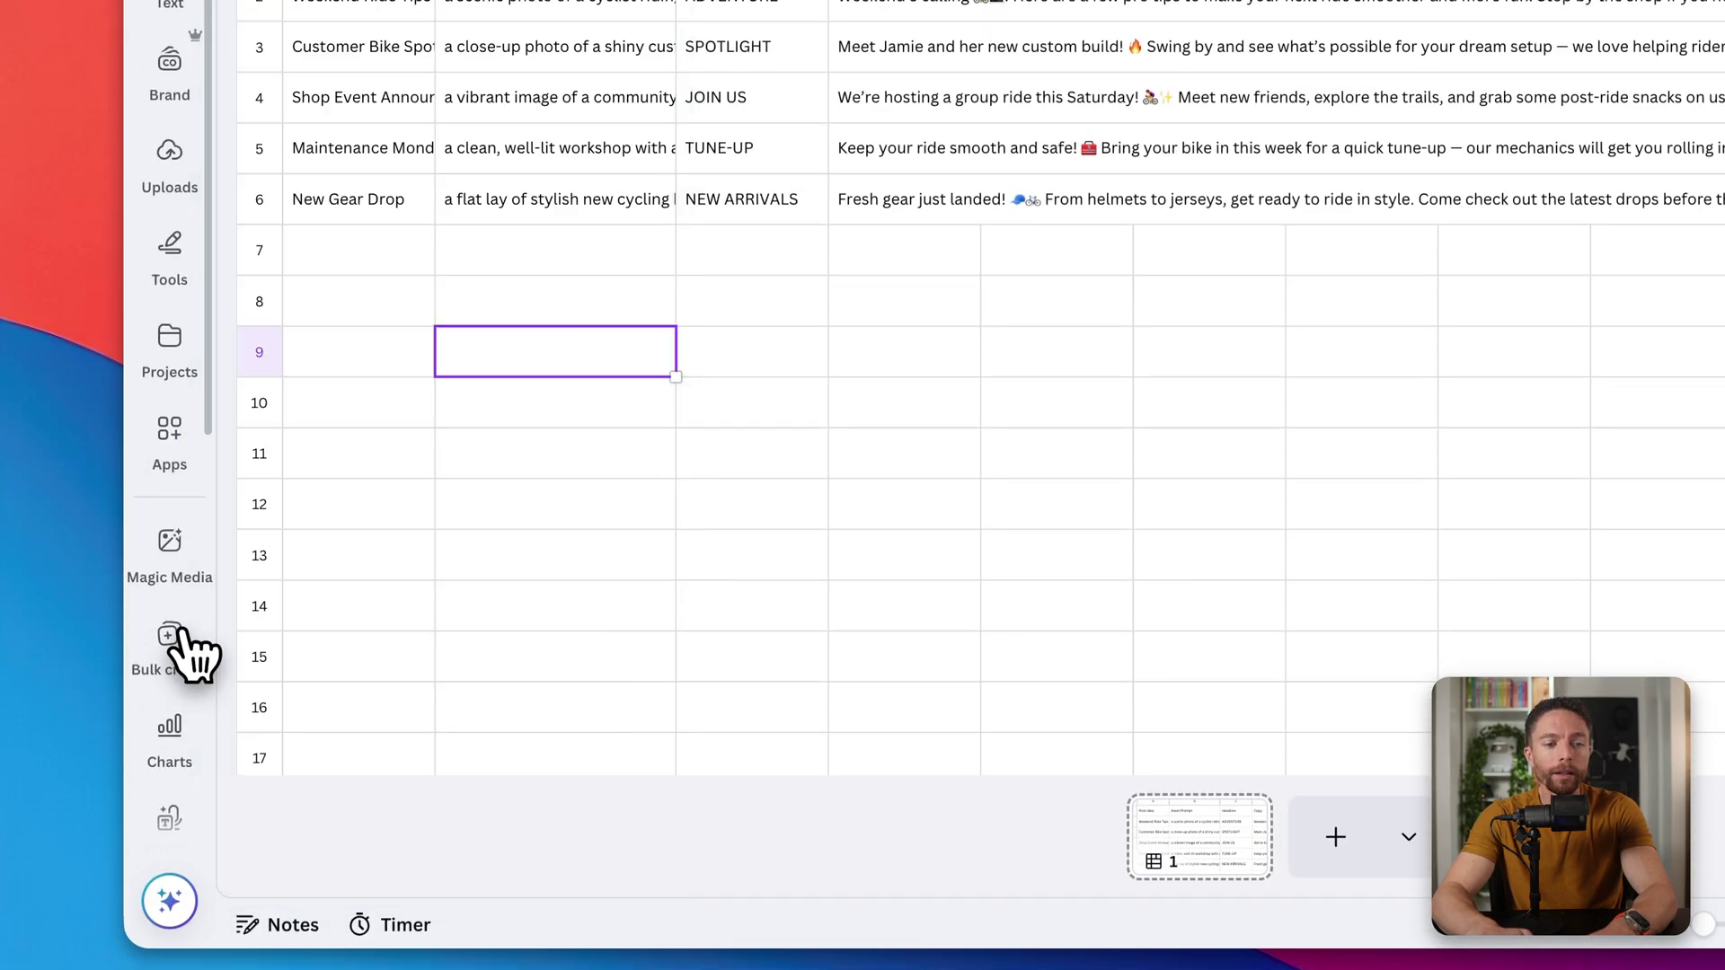
{"action": "left_click", "coordinate": [173, 580]}
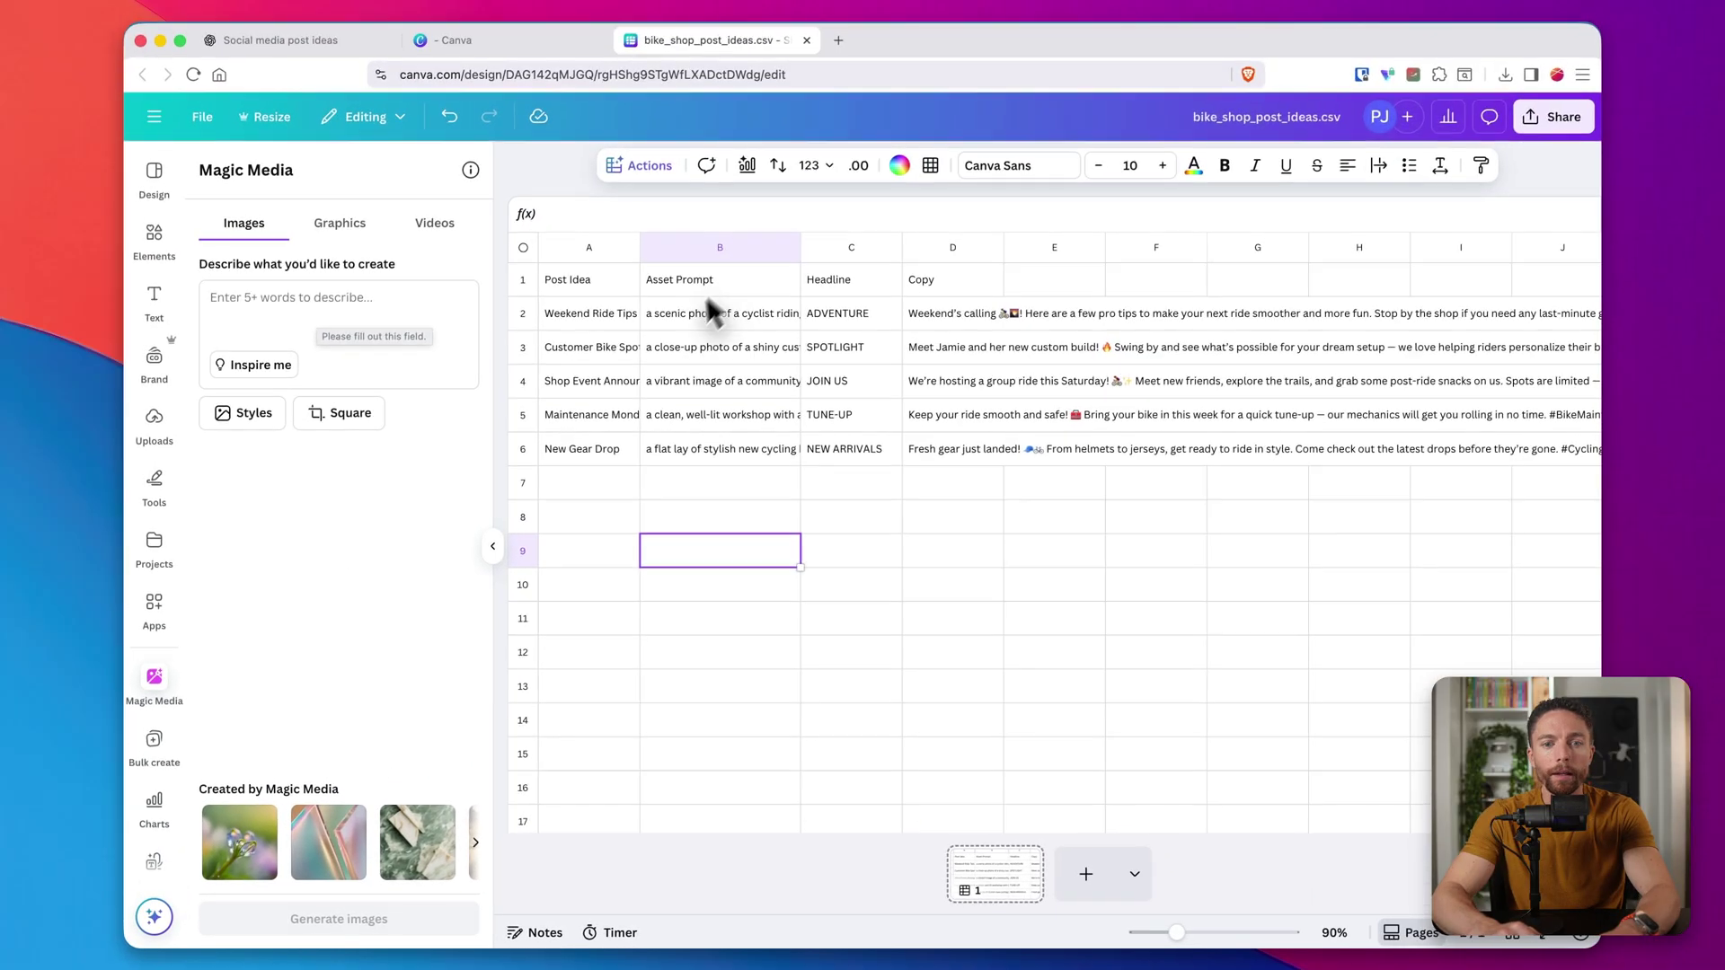
{"action": "left_click", "coordinate": [682, 314]}
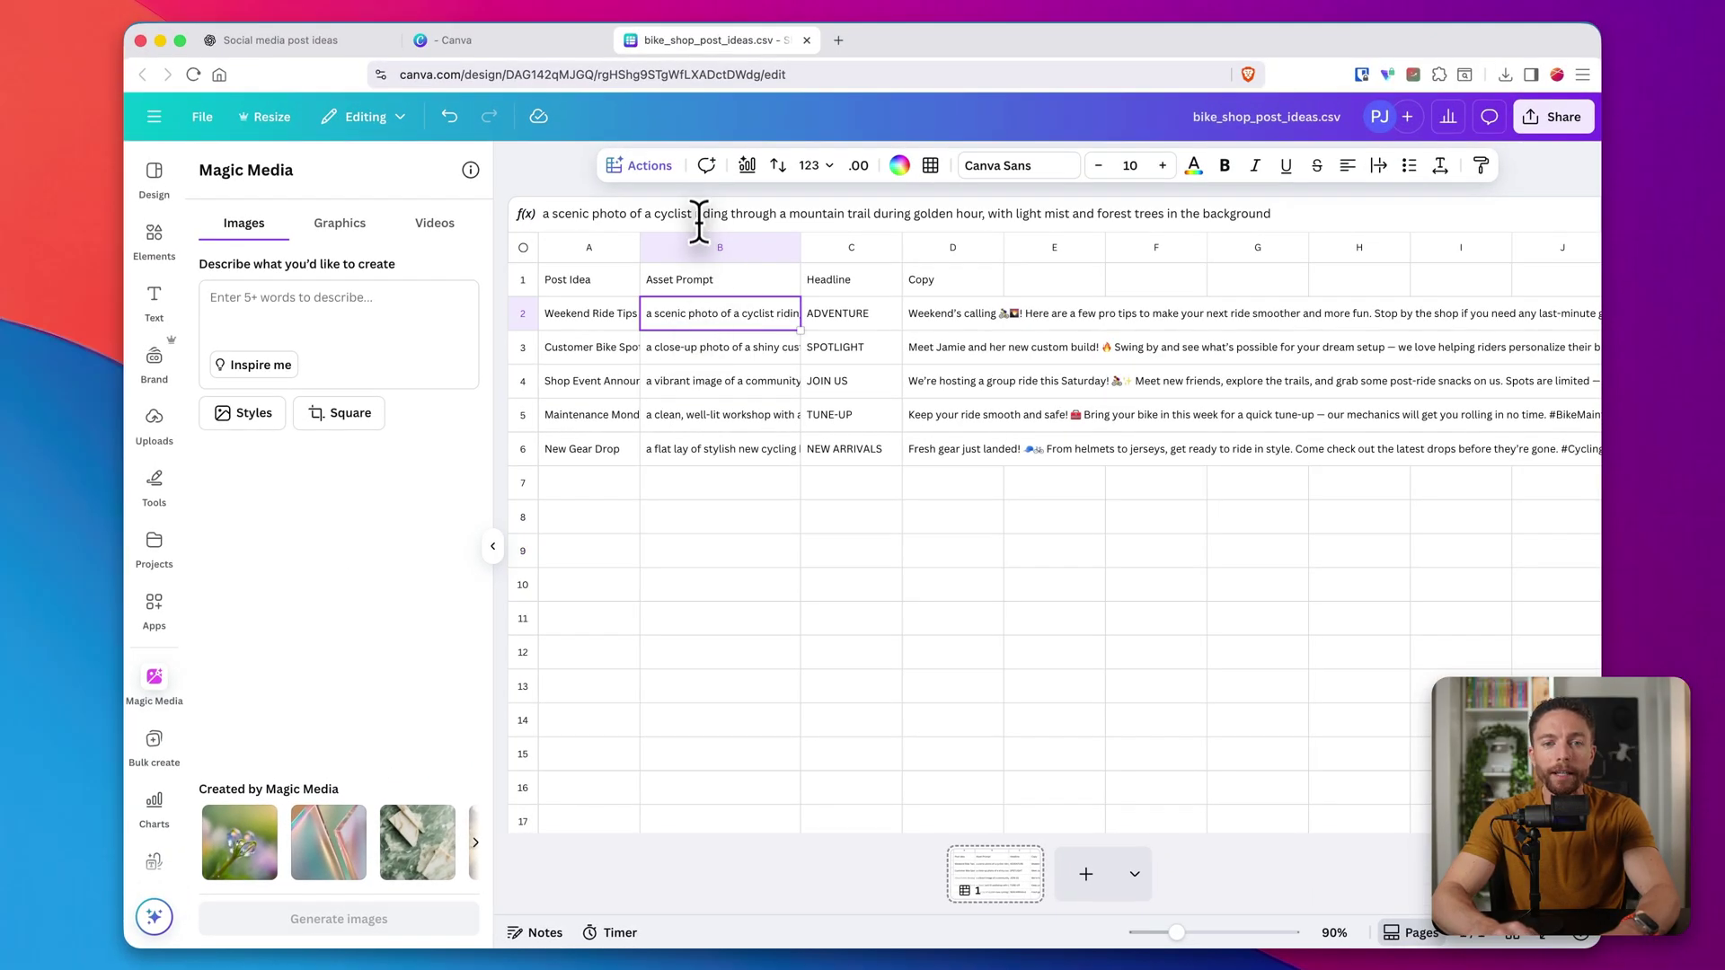
{"action": "left_click", "coordinate": [252, 304]}
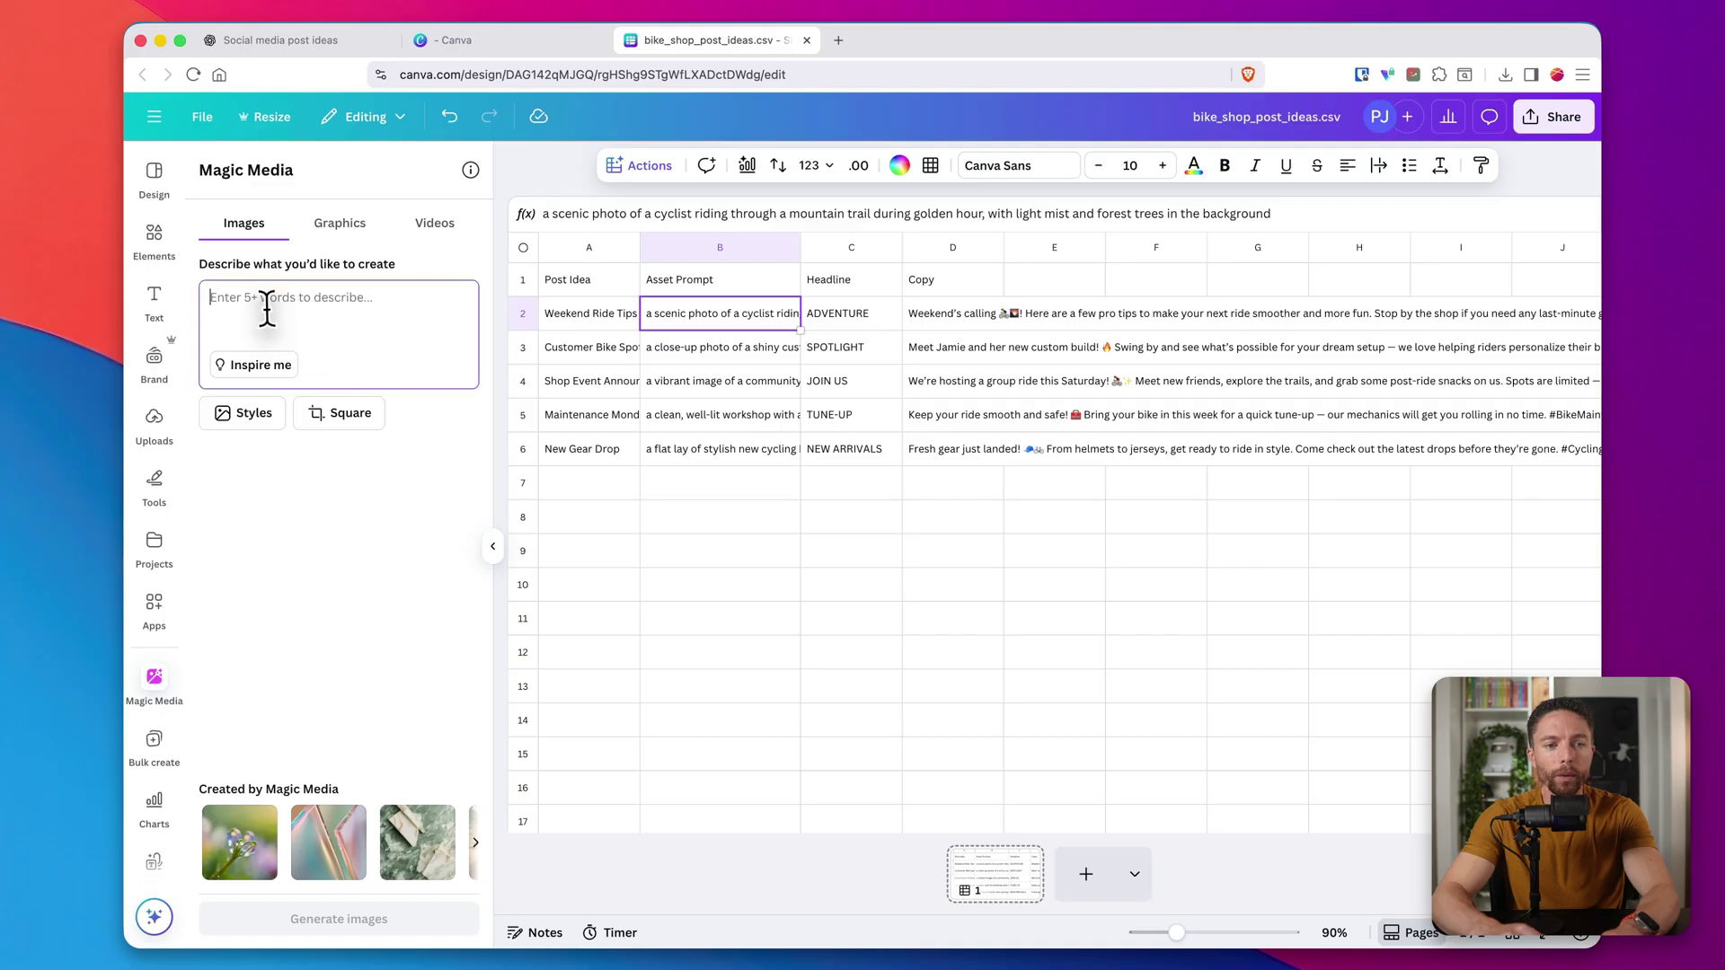
{"action": "type", "text": "\"a scenic photo of a cyclist riding through a mountain trail during golden hour, with light mist and forest trees in the background\""}
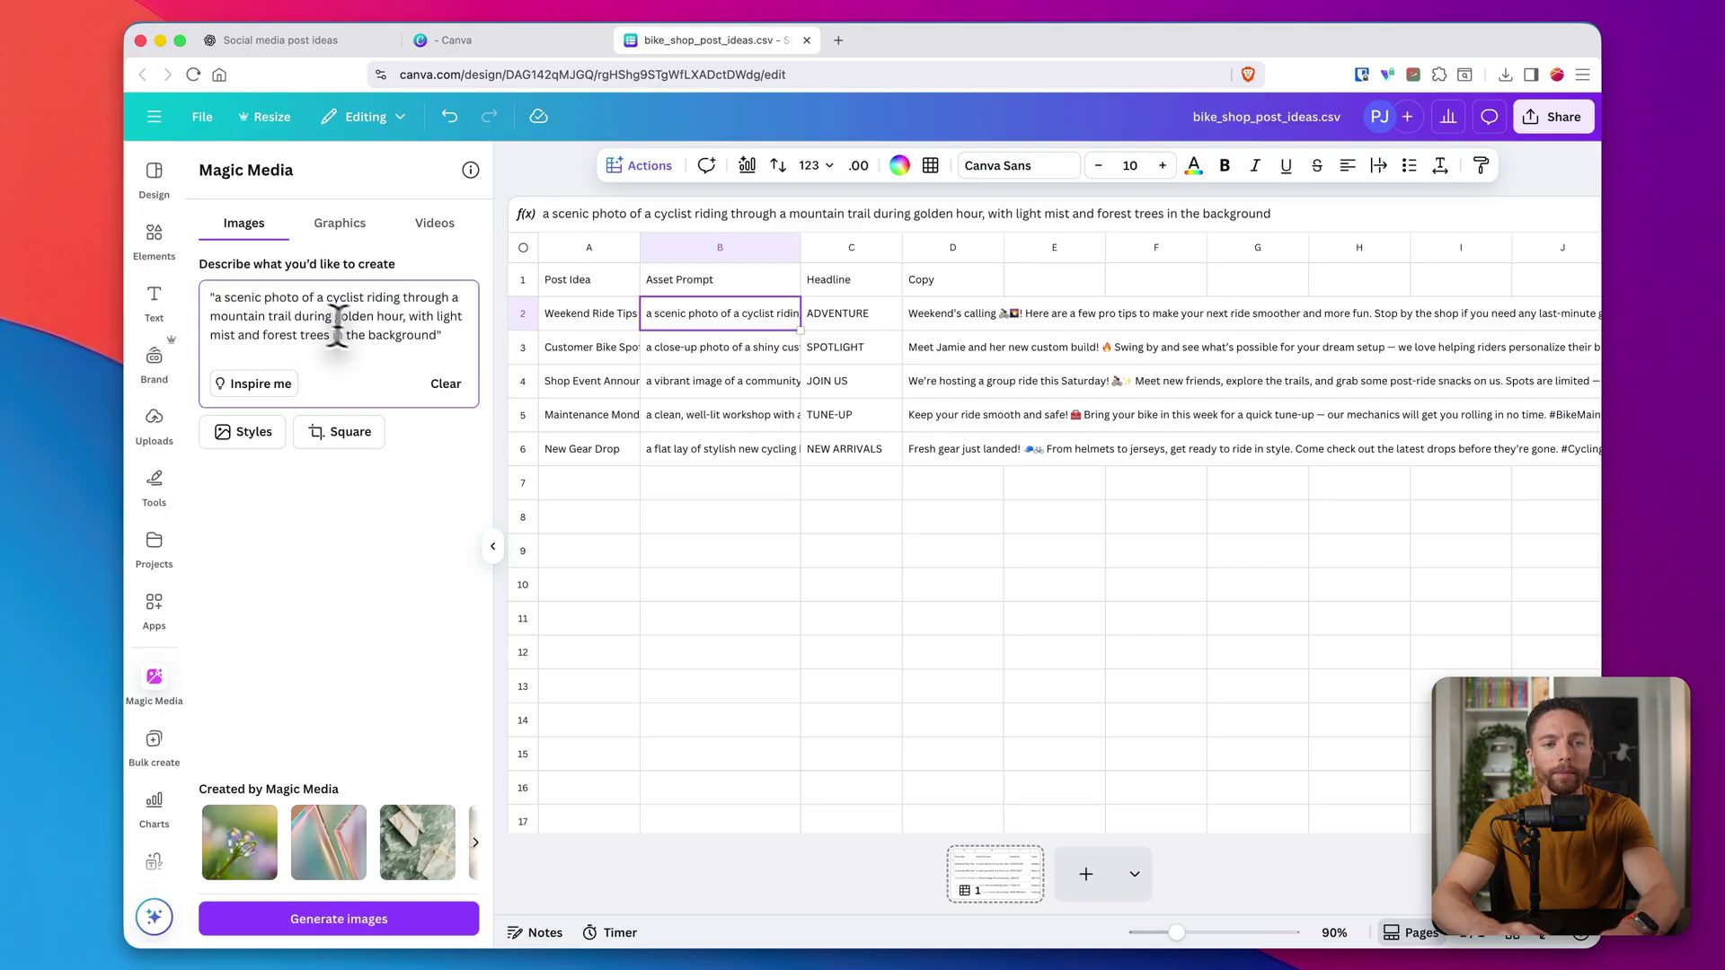
{"action": "left_click", "coordinate": [354, 921]}
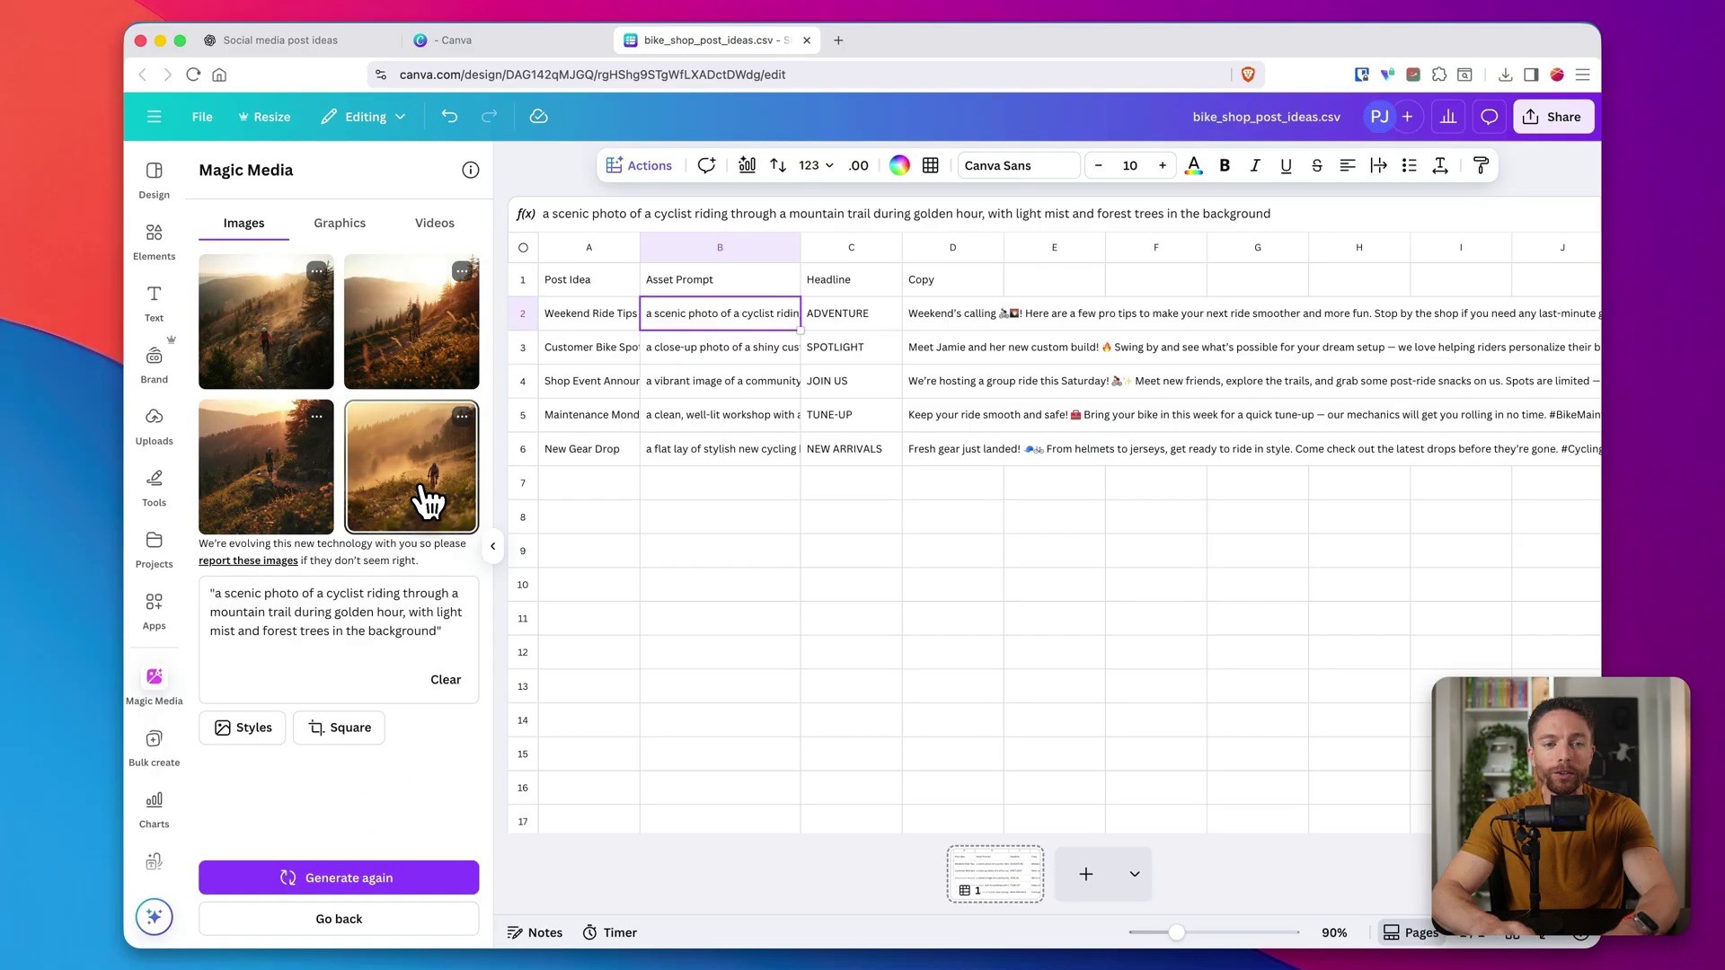
Put a generated trail image into cell B2 and generate images from cell B3's custom road bike prompt
{"action": "left_click_drag", "start_coordinate": [430, 502], "coordinate": [310, 602]}
{"action": "left_click", "coordinate": [725, 348]}
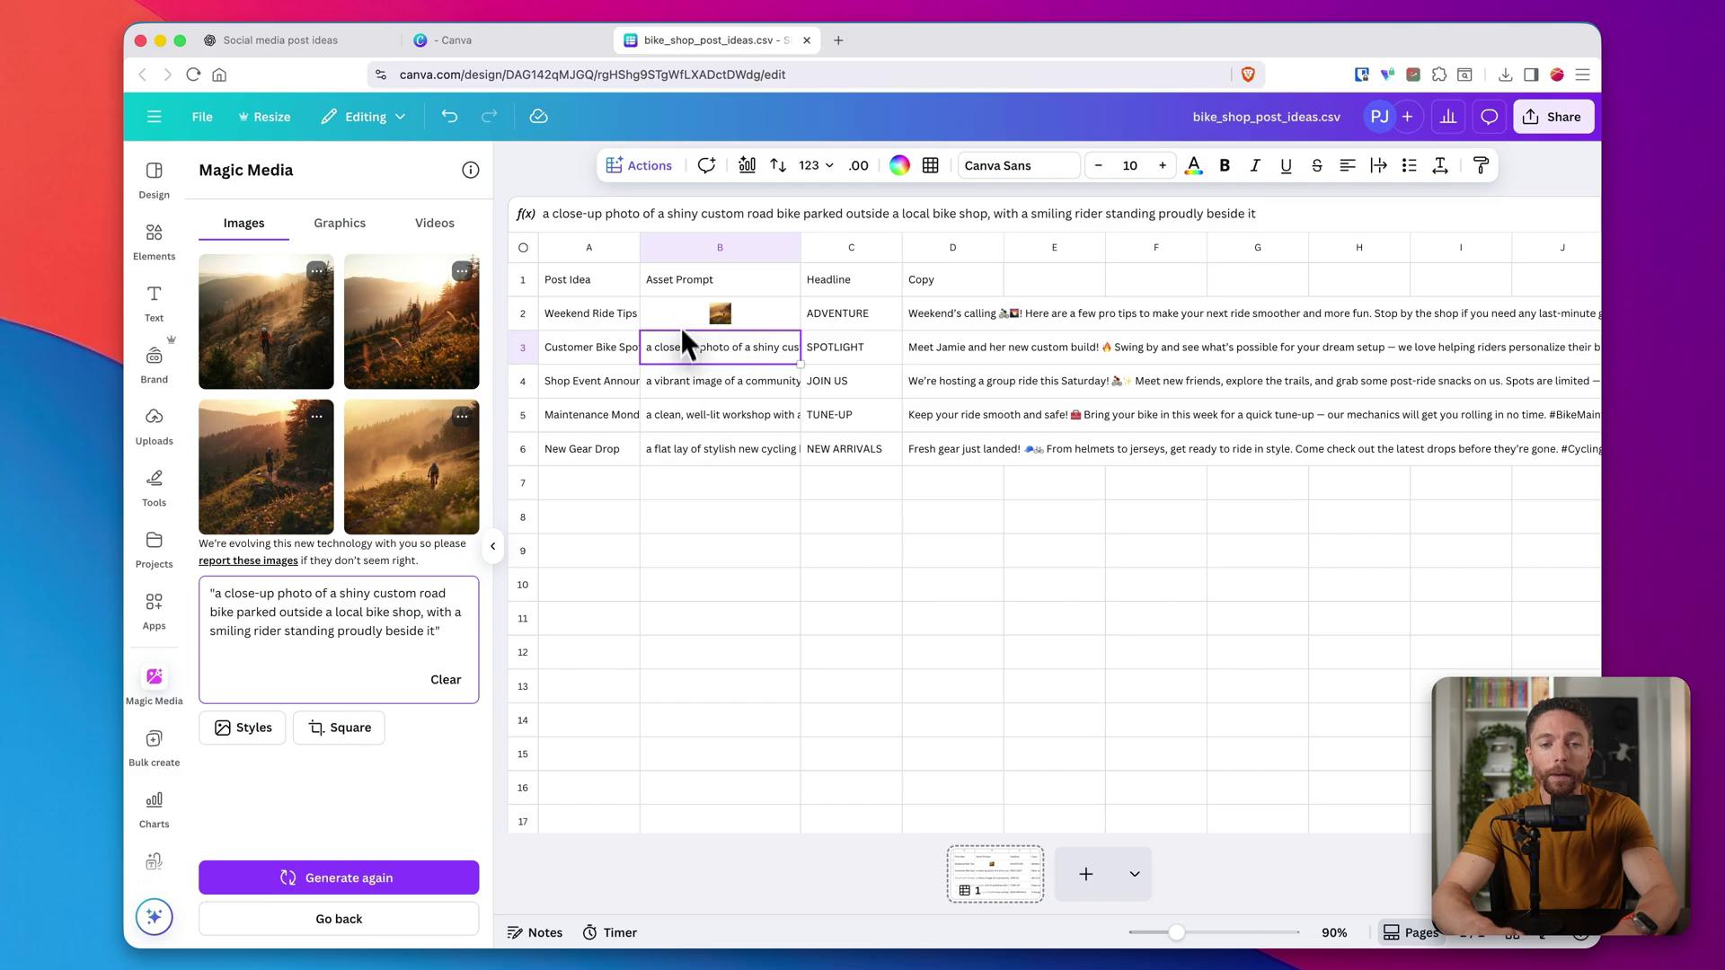
{"action": "left_click", "coordinate": [363, 878]}
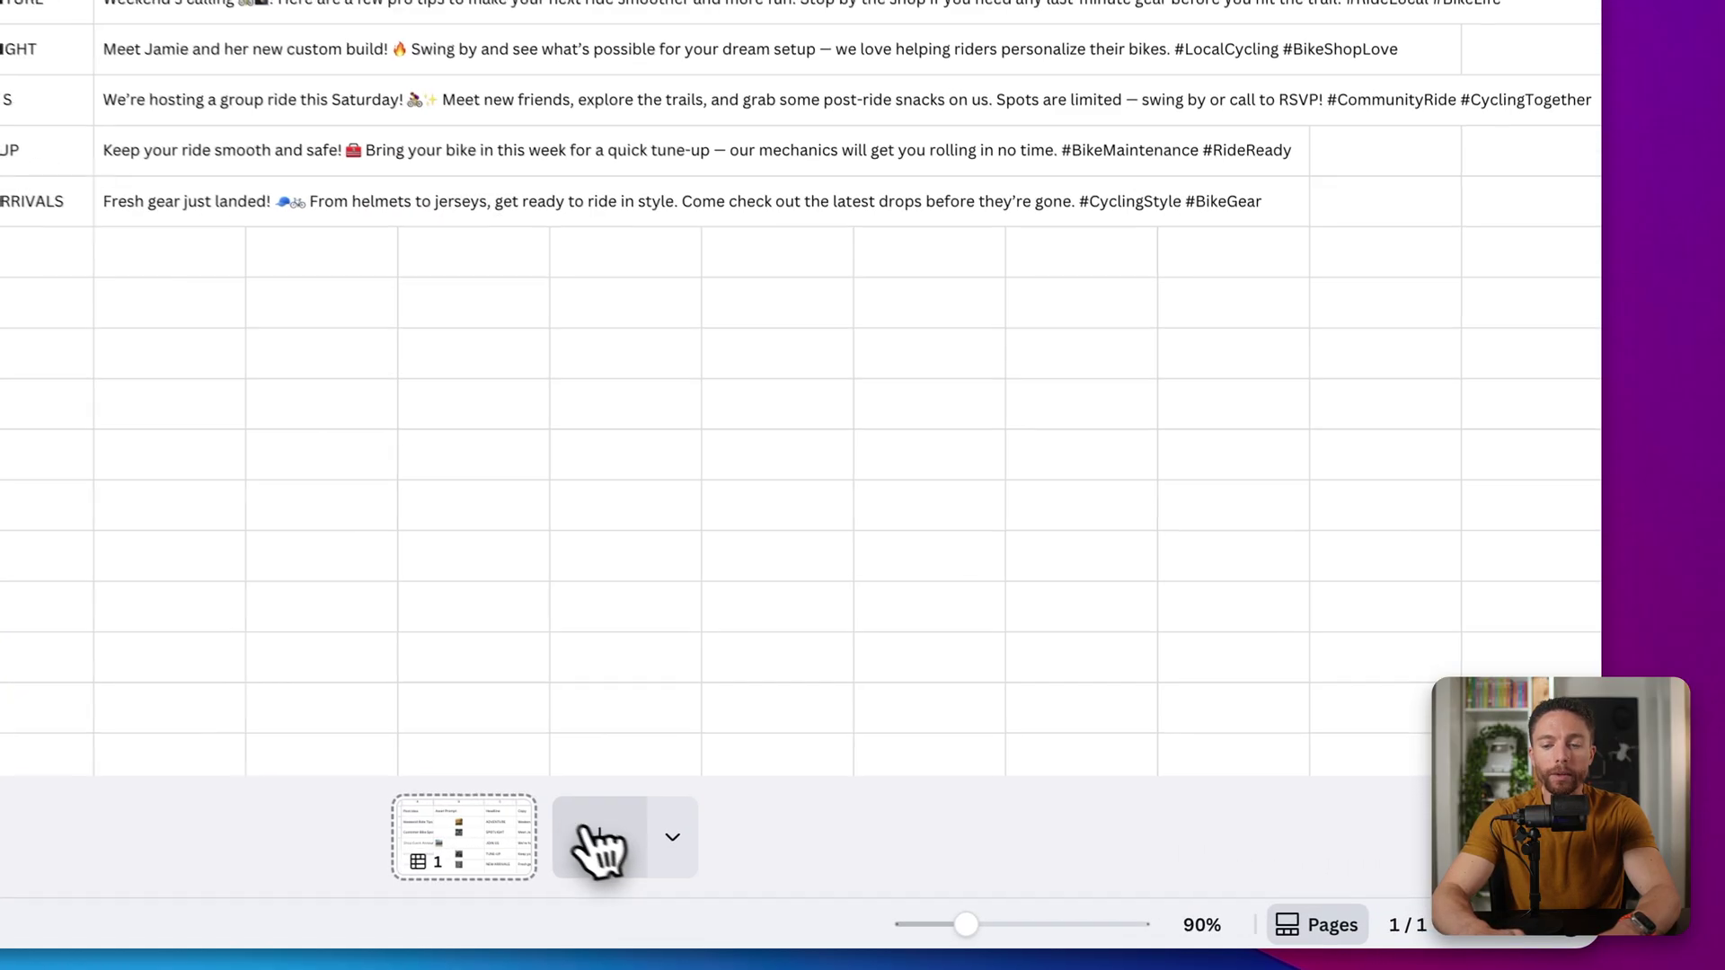
Add an Instagram Post (4:5) page after the sheet and open the blank page for editing
{"action": "left_click", "coordinate": [1468, 925]}
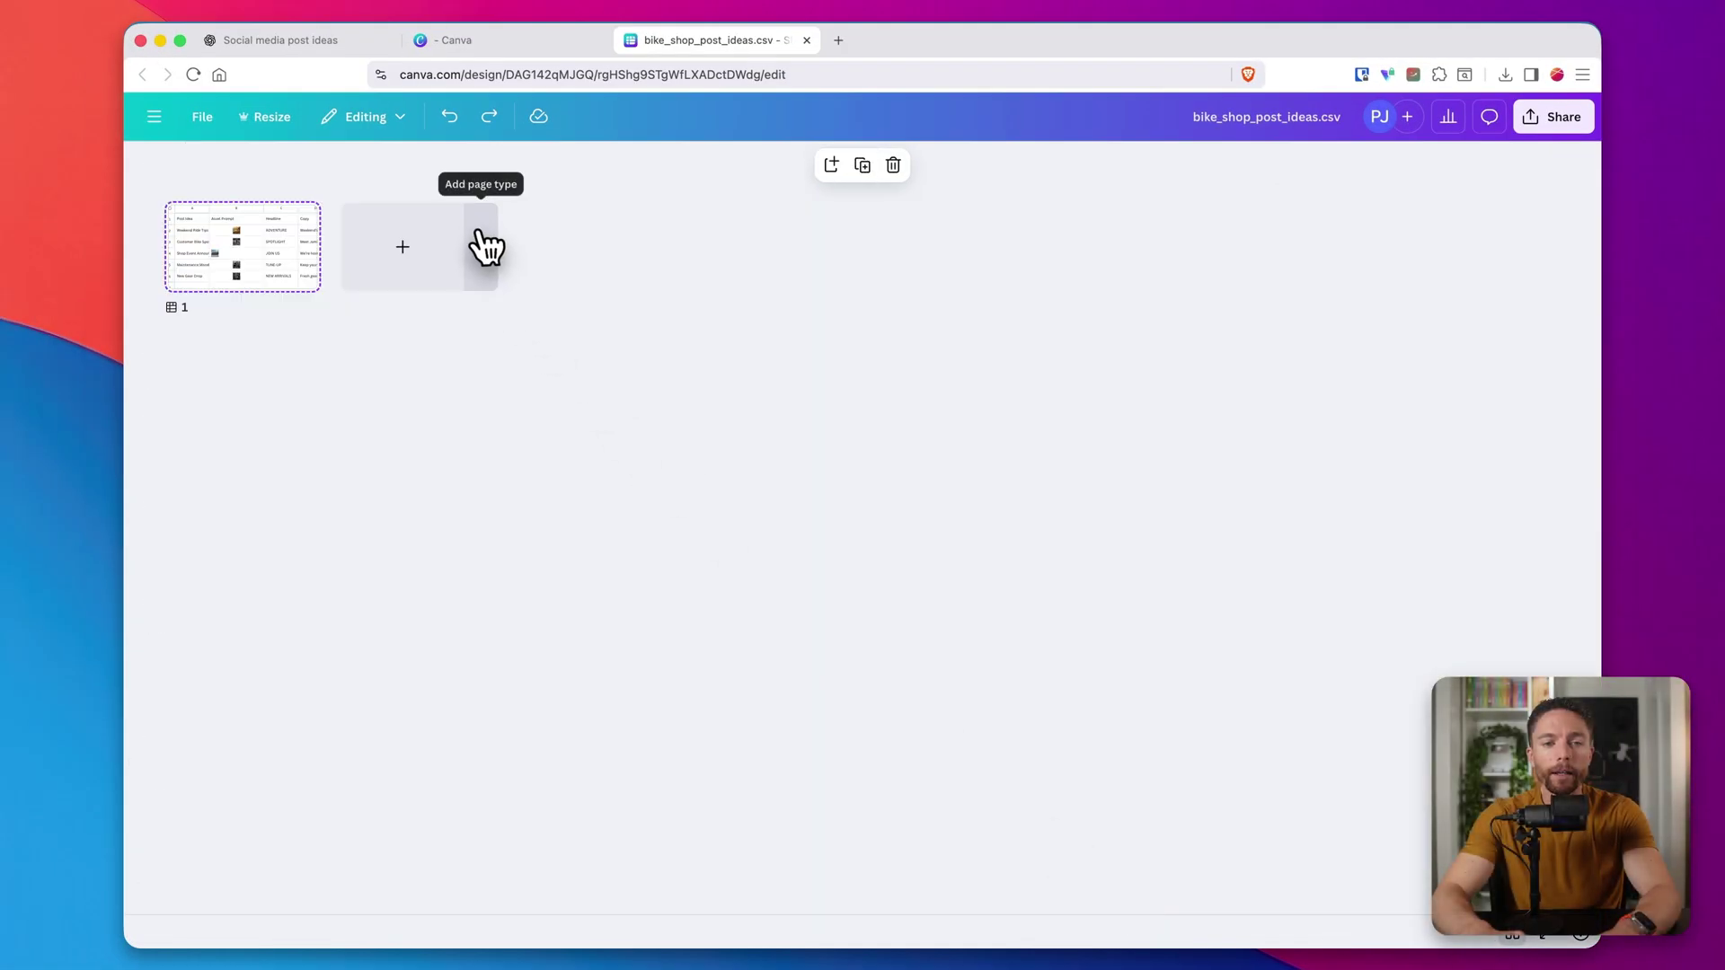
{"action": "left_click", "coordinate": [481, 246]}
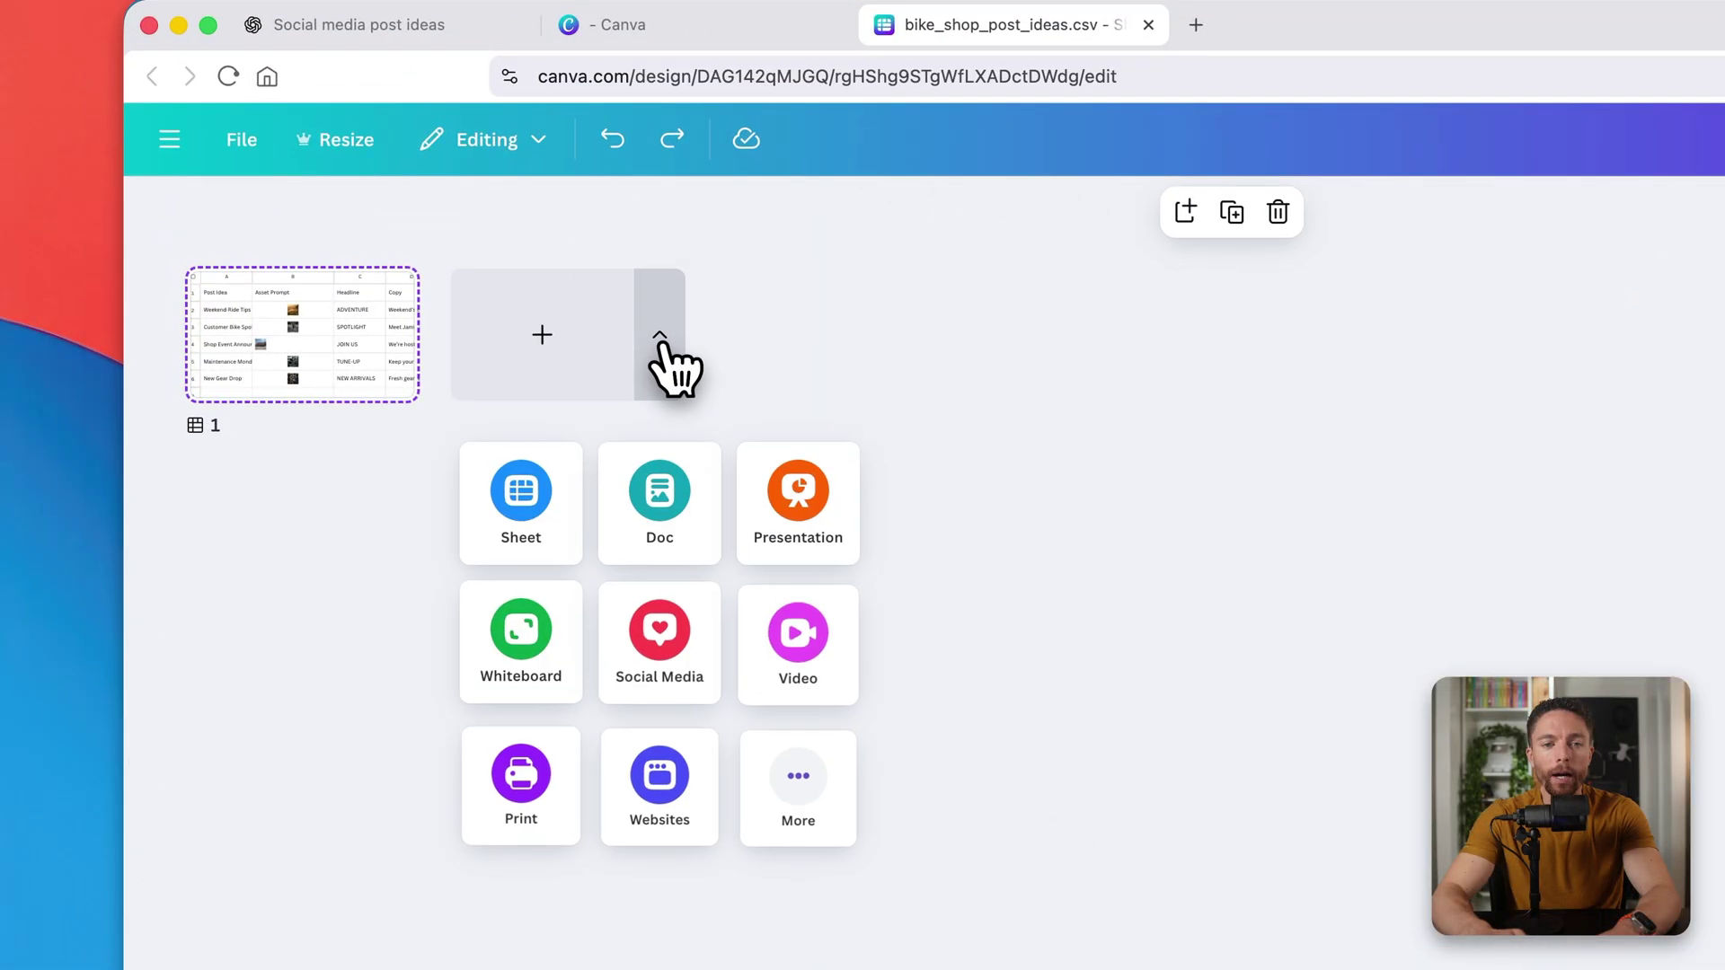
{"action": "left_click", "coordinate": [676, 664]}
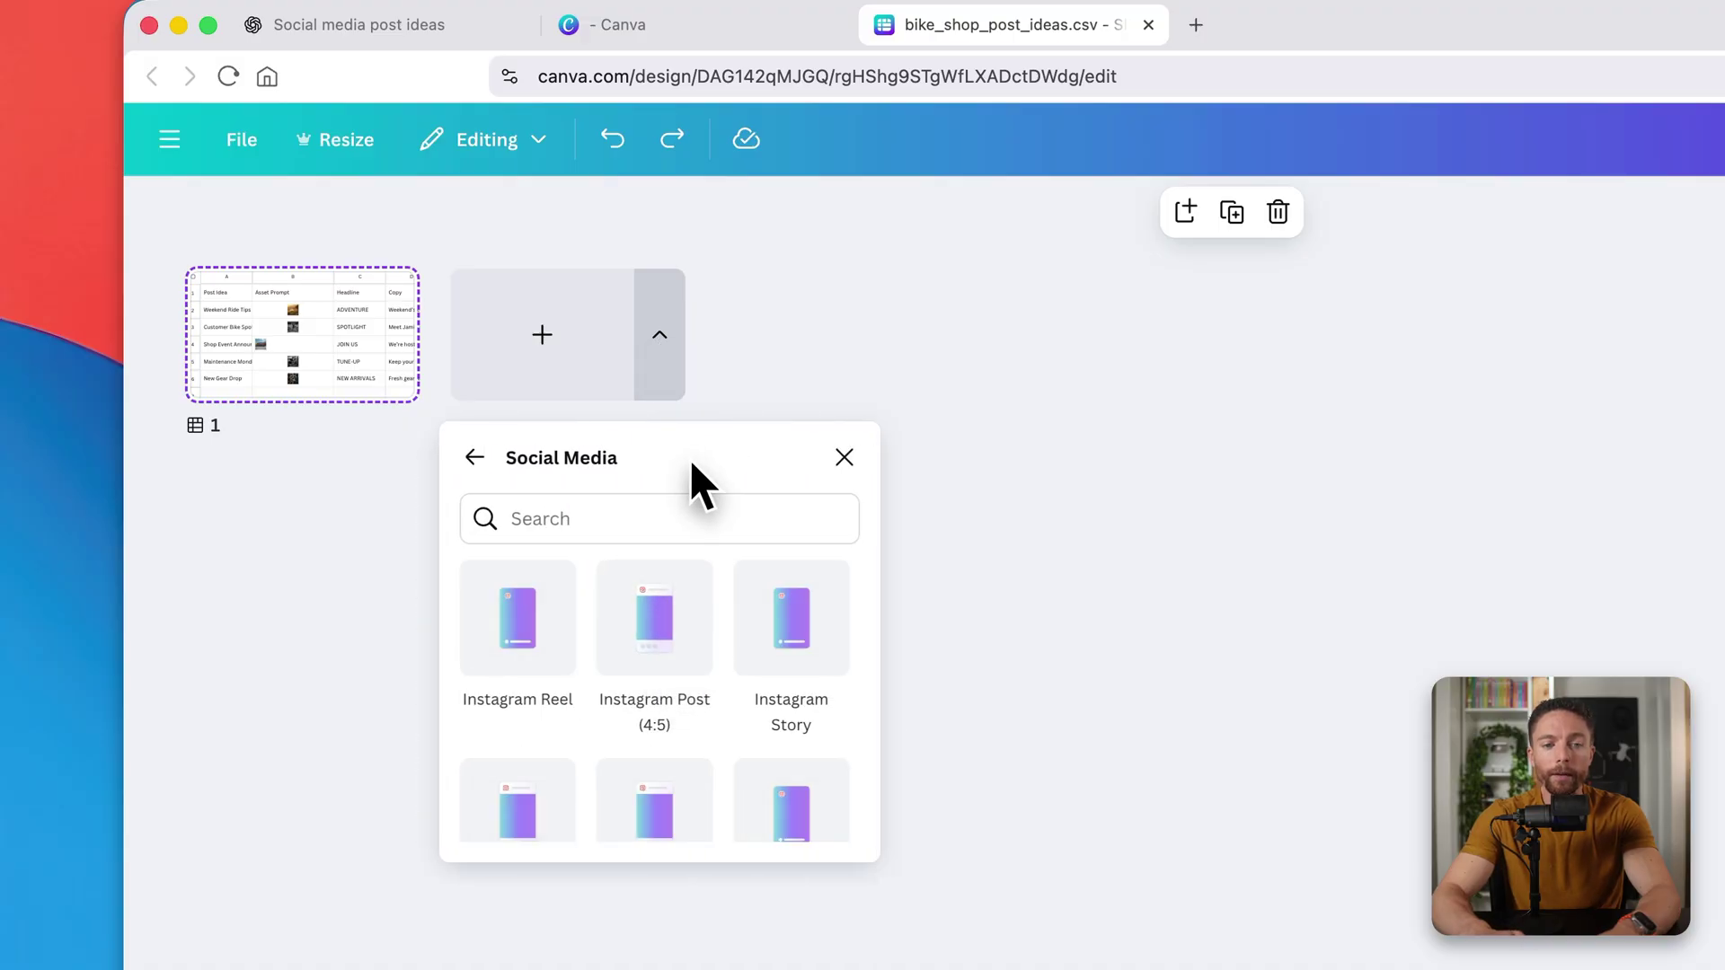
{"action": "left_click", "coordinate": [680, 639]}
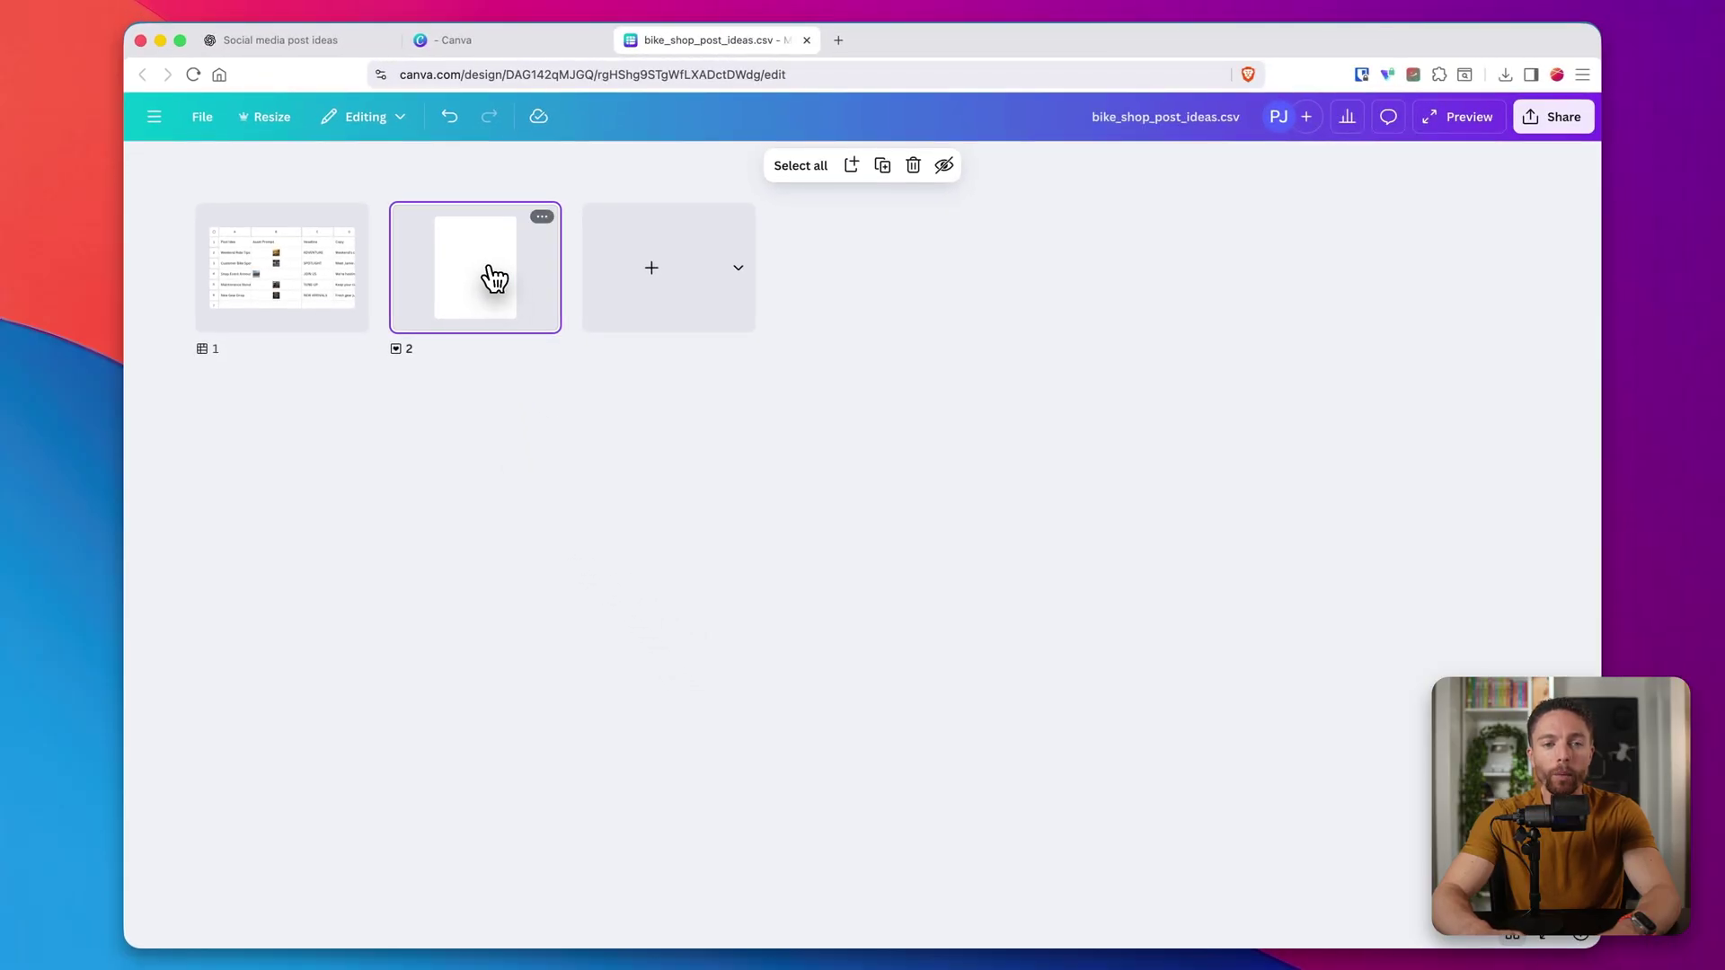
{"action": "double_click", "coordinate": [493, 279]}
Apply the "Join Our Sunday Ride" cycling template to the page and replace its main headline with TEXT
{"action": "left_click", "coordinate": [155, 173]}
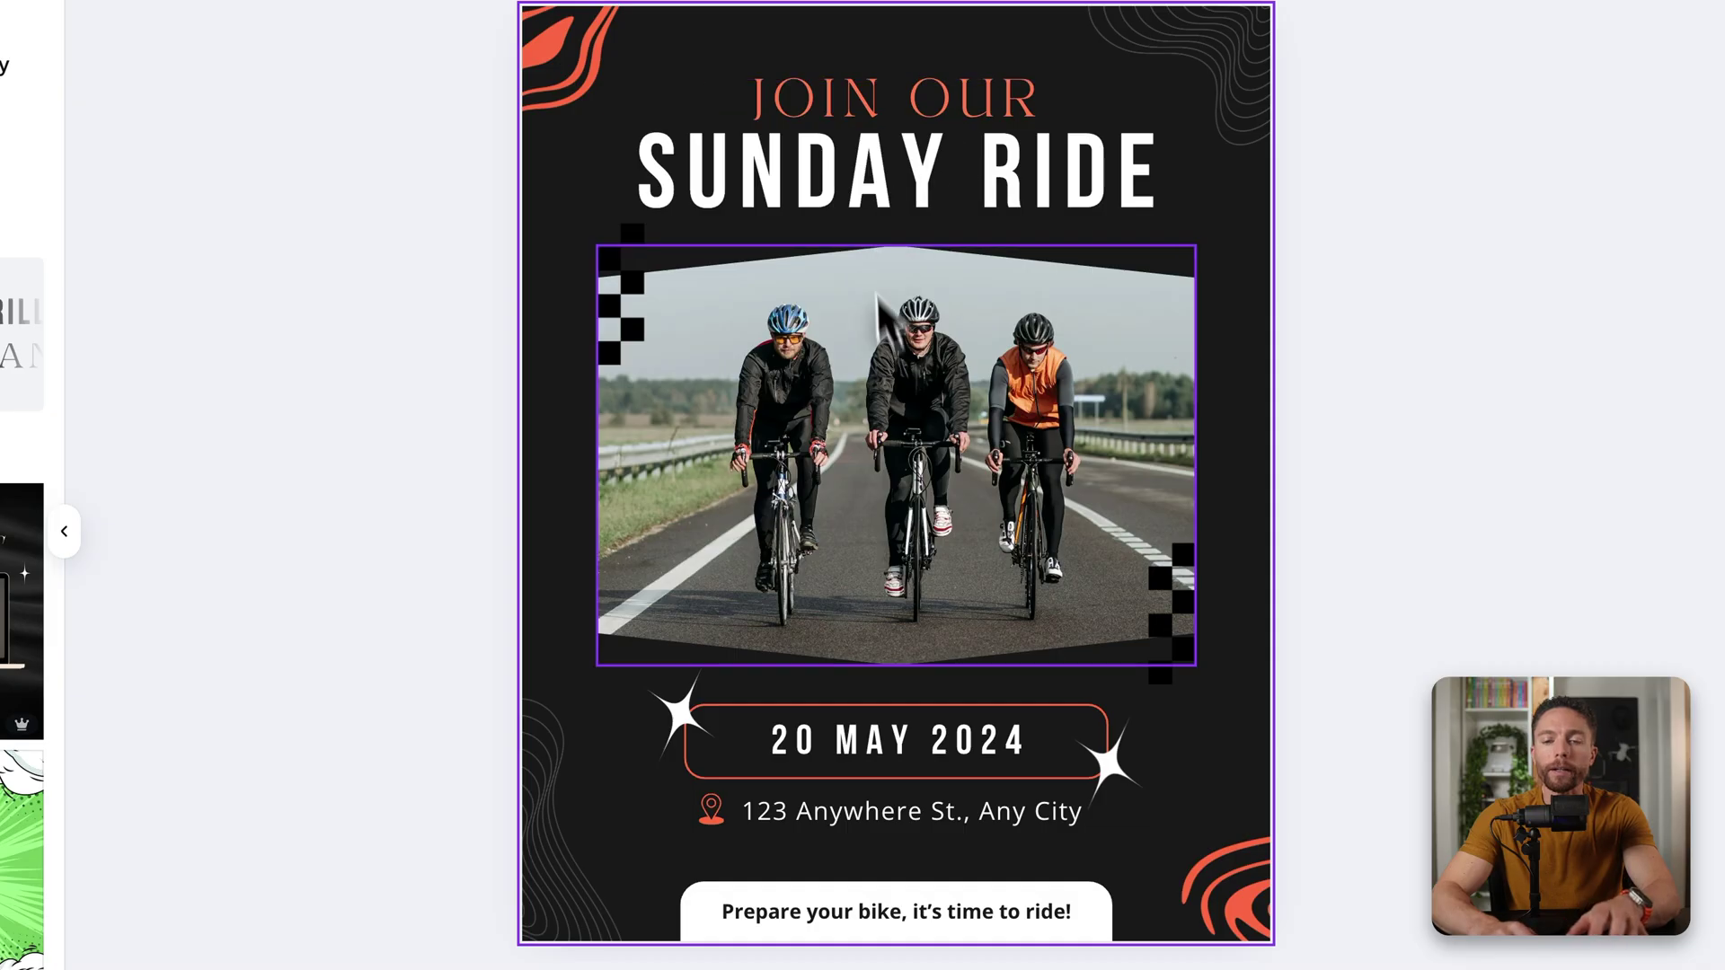
{"action": "double_click", "coordinate": [855, 186]}
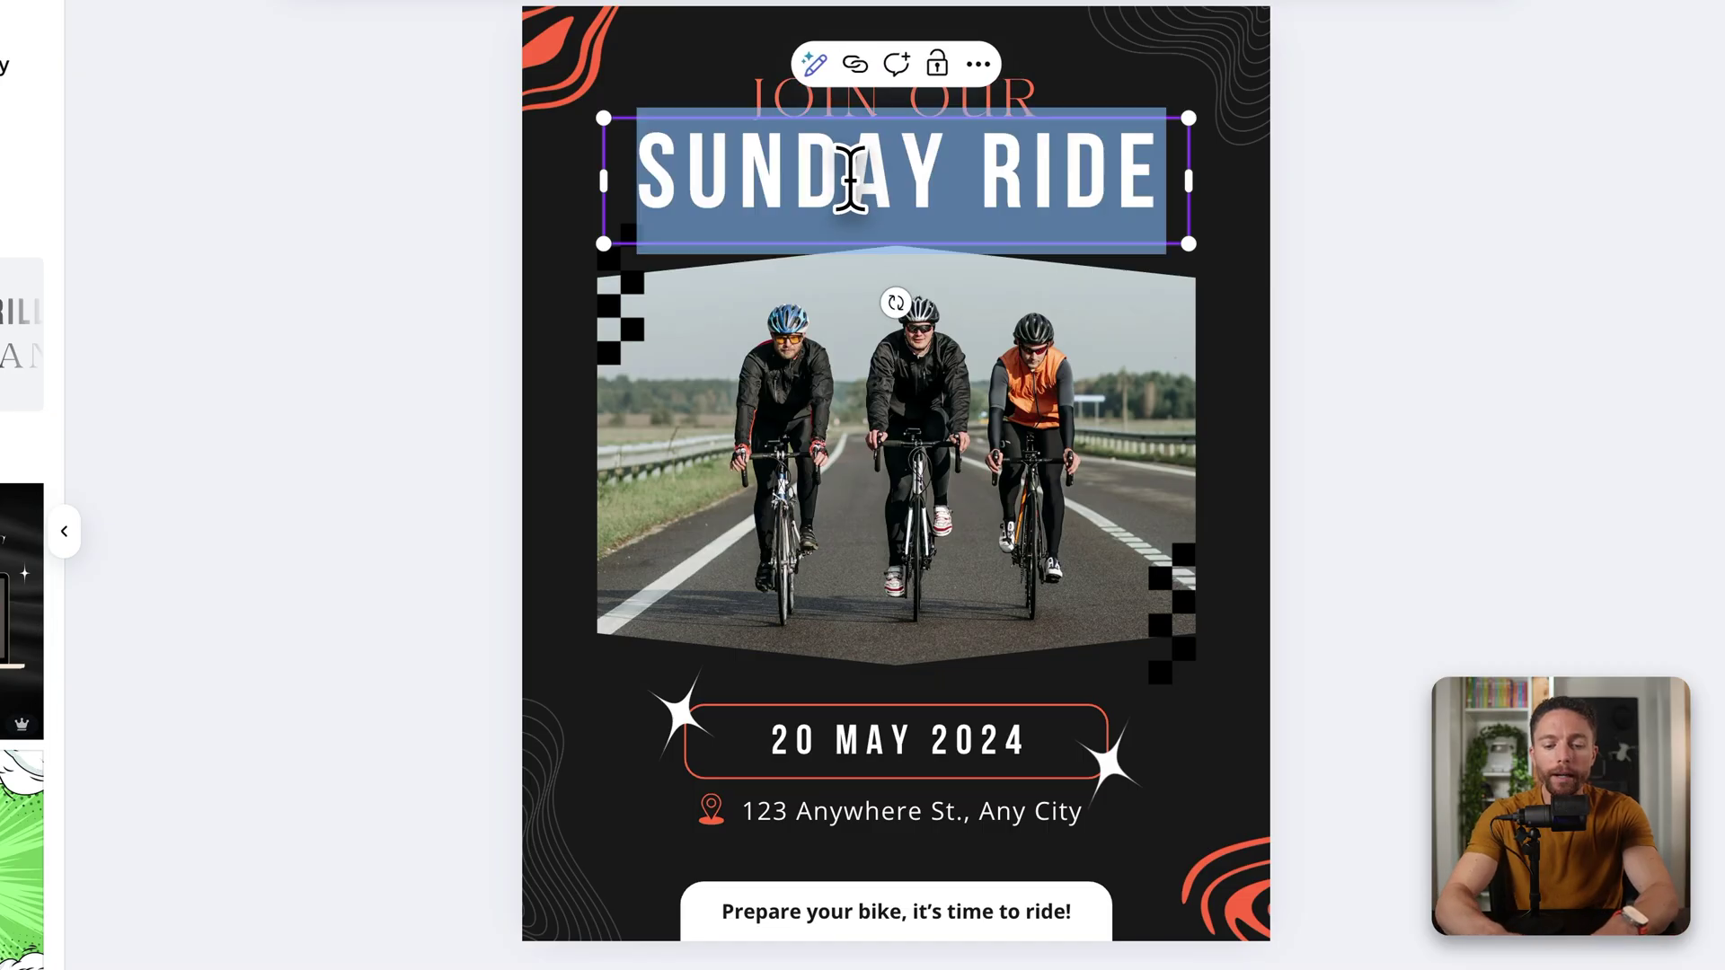
{"action": "type", "text": "TEXT"}
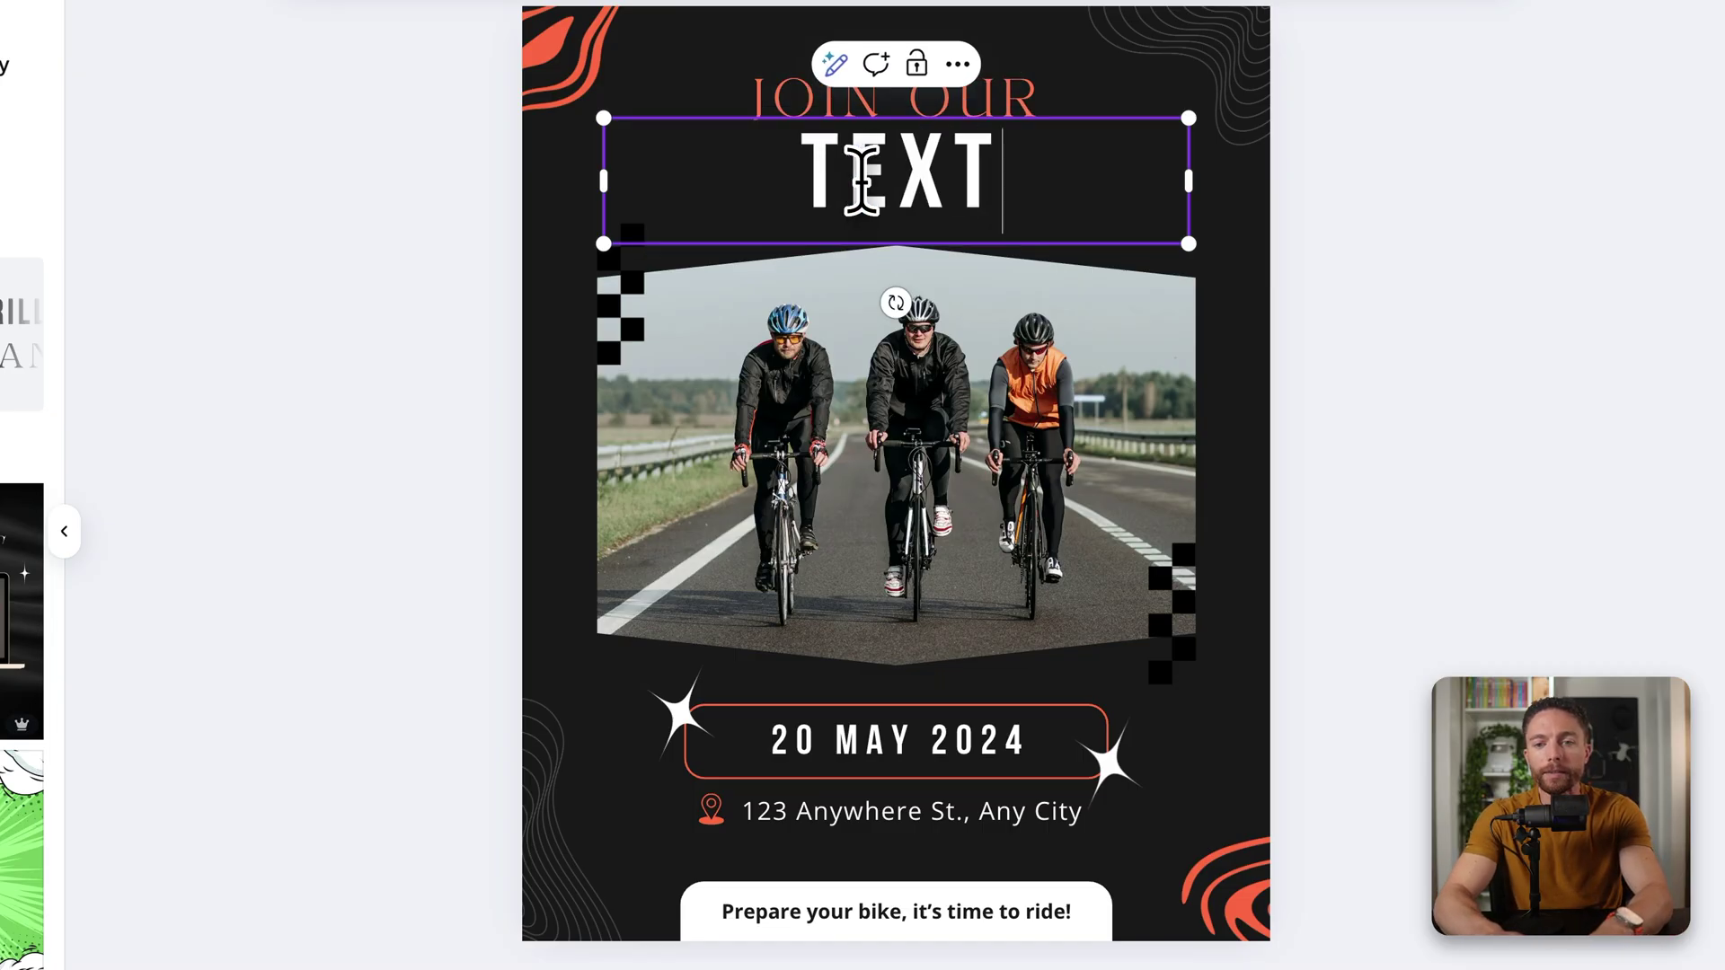
Delete the "Join Our" line and move the TEXT headline slightly up above the photo
{"action": "left_click_drag", "start_coordinate": [1471, 3], "coordinate": [1078, 143]}
{"action": "left_click", "coordinate": [855, 93]}
{"action": "key", "text": "Delete"}
{"action": "left_click_drag", "start_coordinate": [877, 170], "coordinate": [881, 148]}
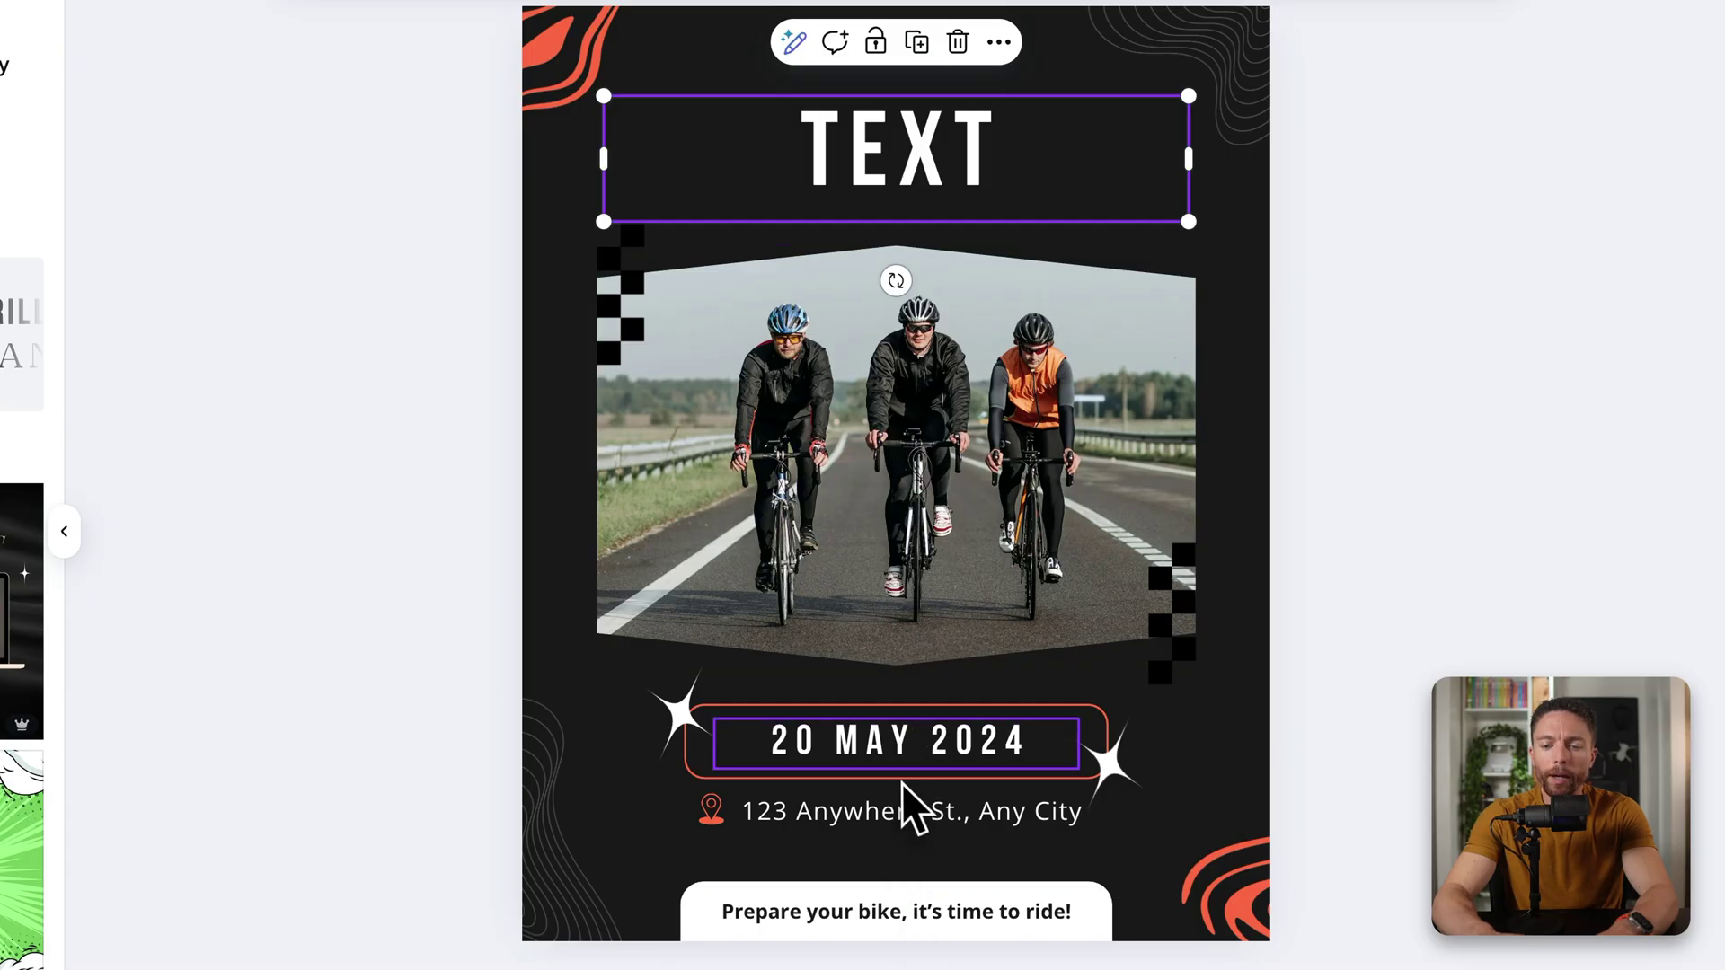
Replace the date line with BOB'S BIKE and the "Prepare your bike" tagline with the shop's phone number
{"action": "double_click", "coordinate": [939, 766]}
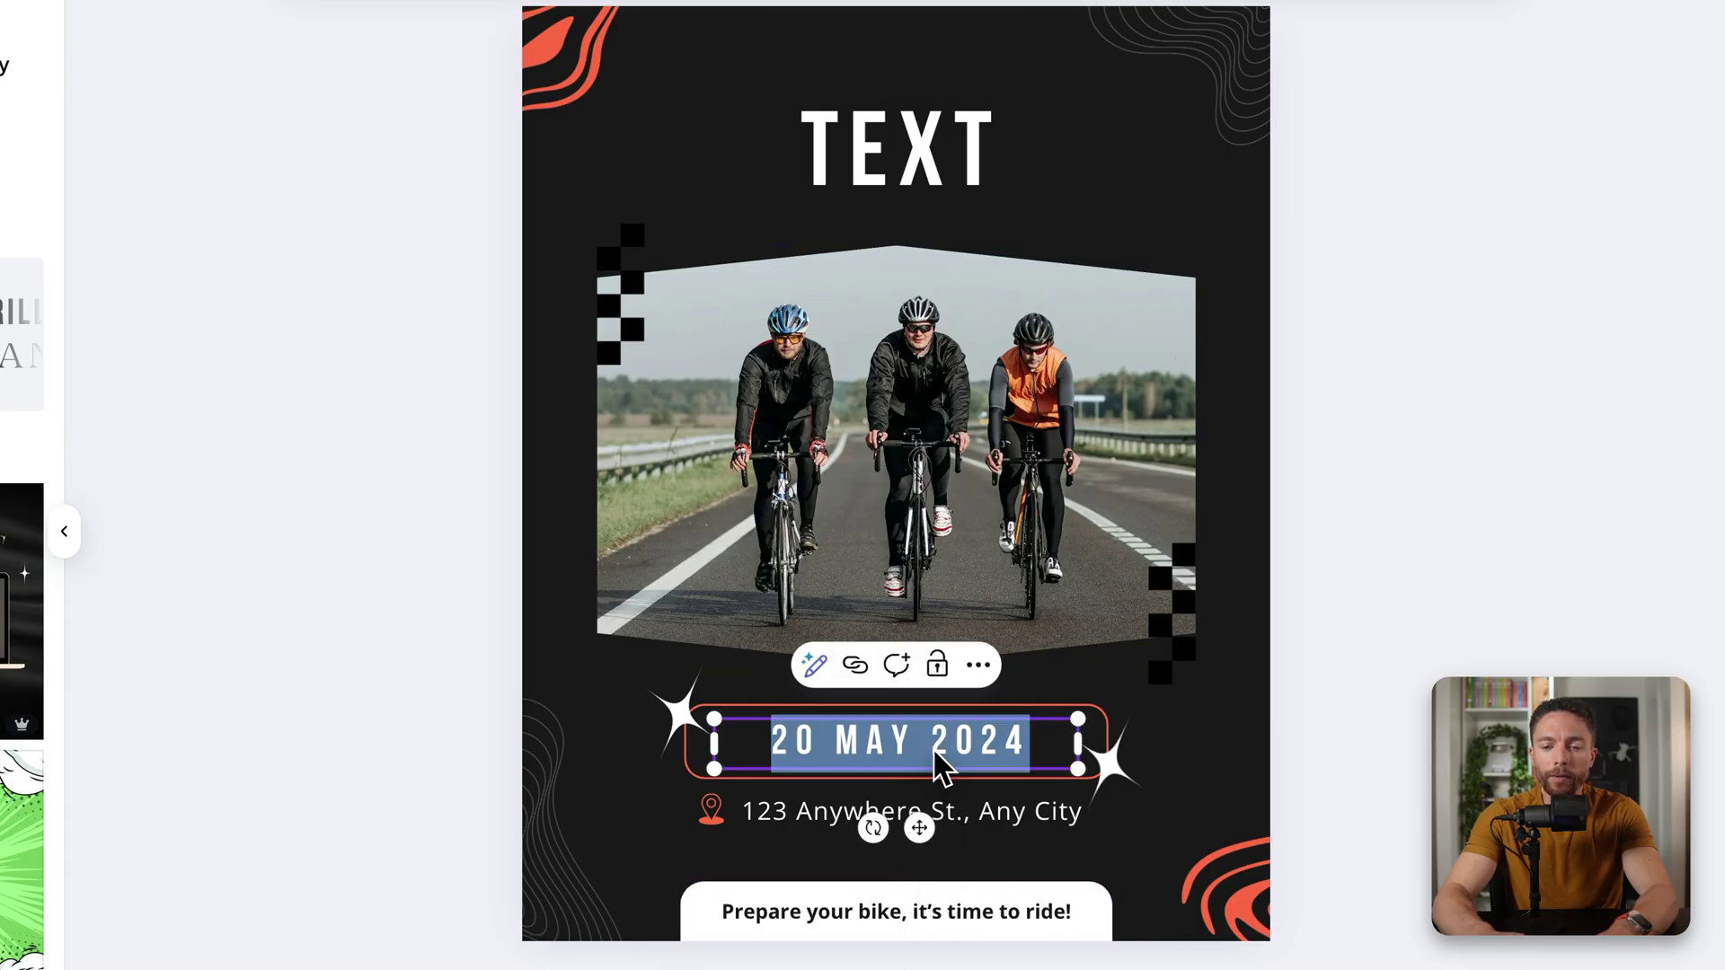
{"action": "type", "text": "BOB'S "}
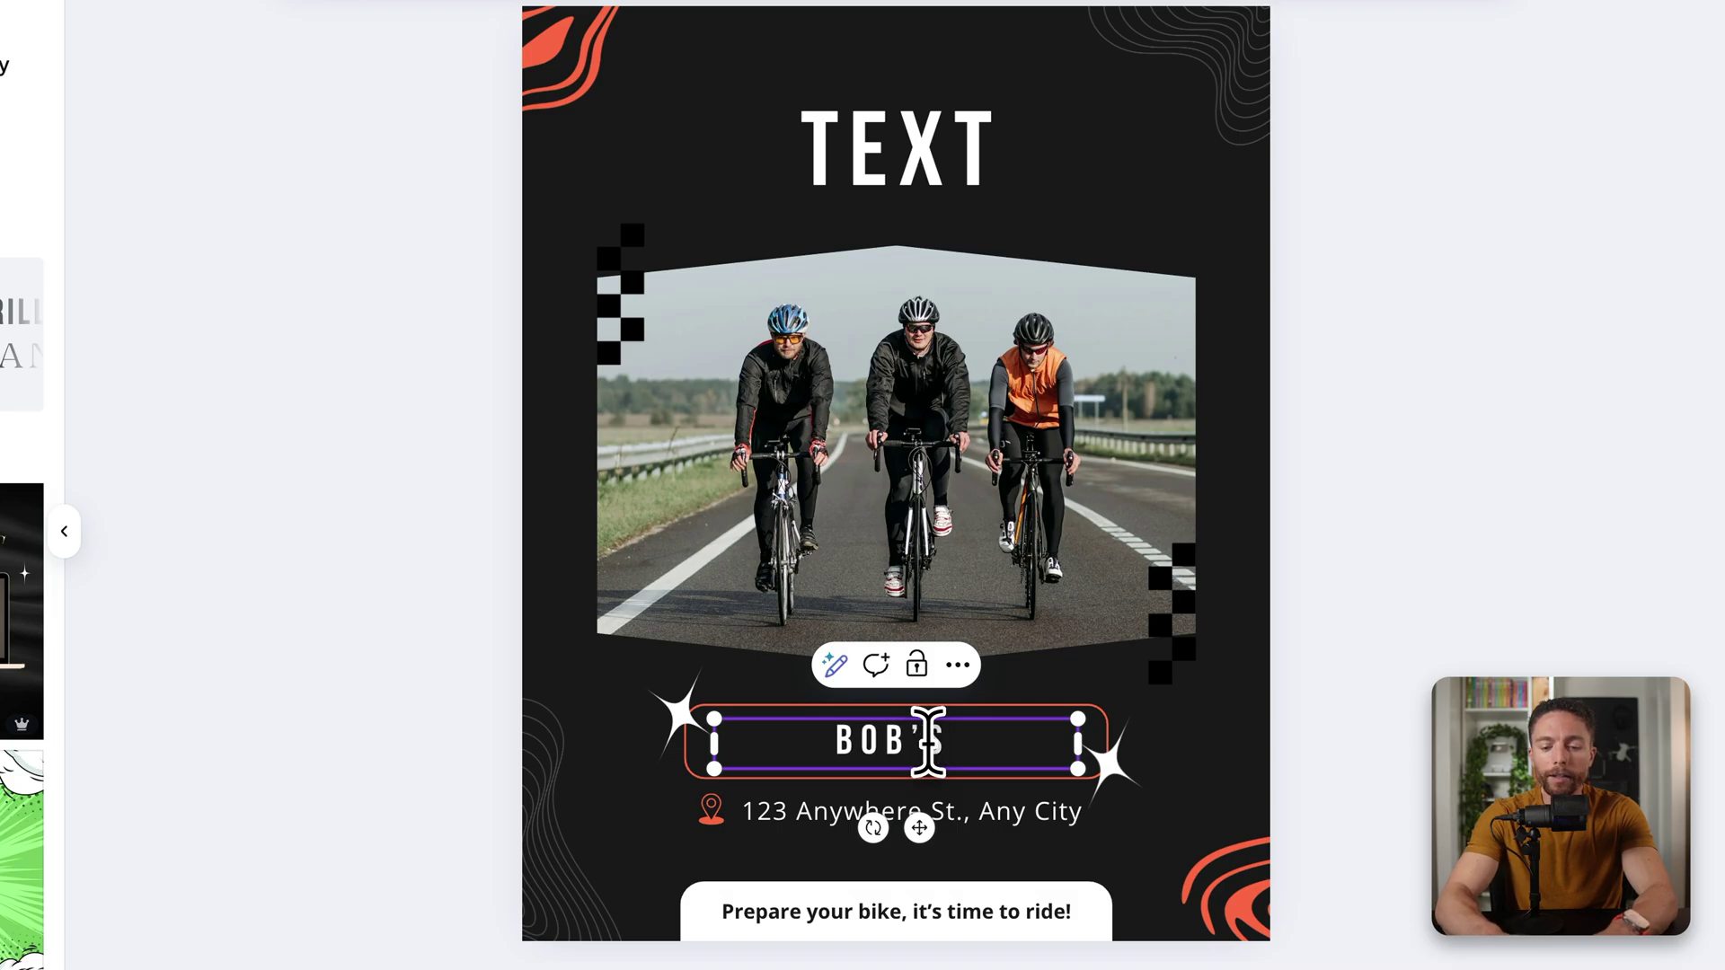
{"action": "type", "text": "BIKE"}
{"action": "left_click", "coordinate": [1020, 820]}
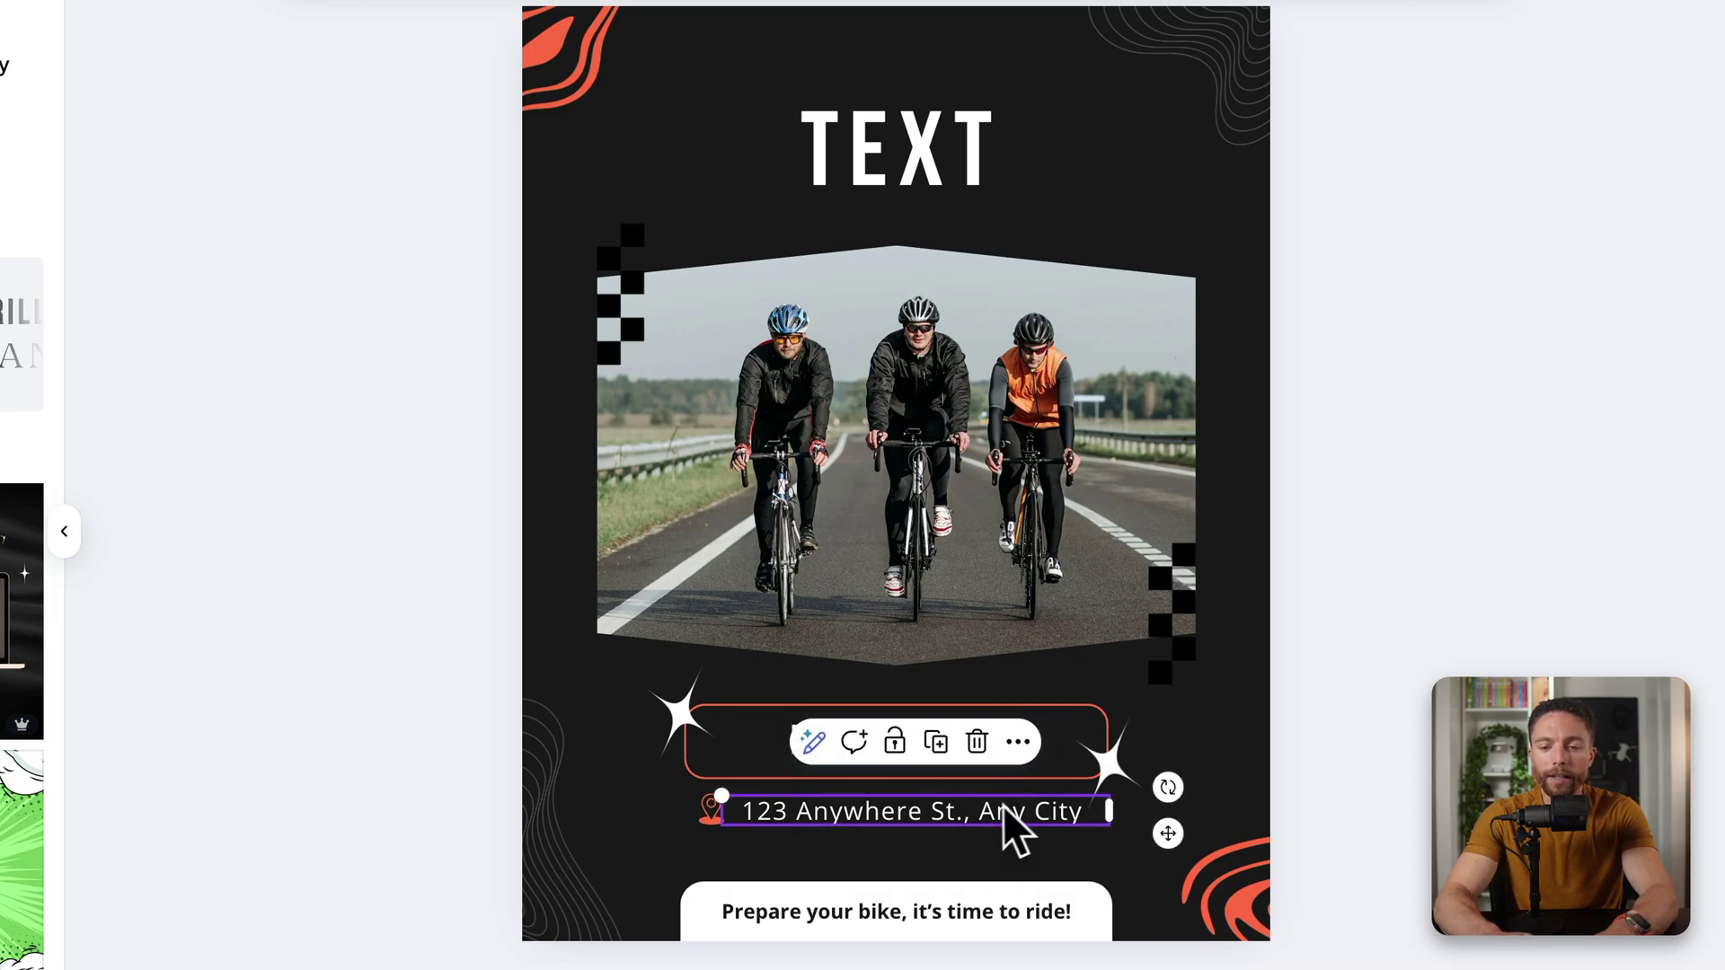
{"action": "left_click", "coordinate": [919, 906]}
{"action": "left_click", "coordinate": [918, 907]}
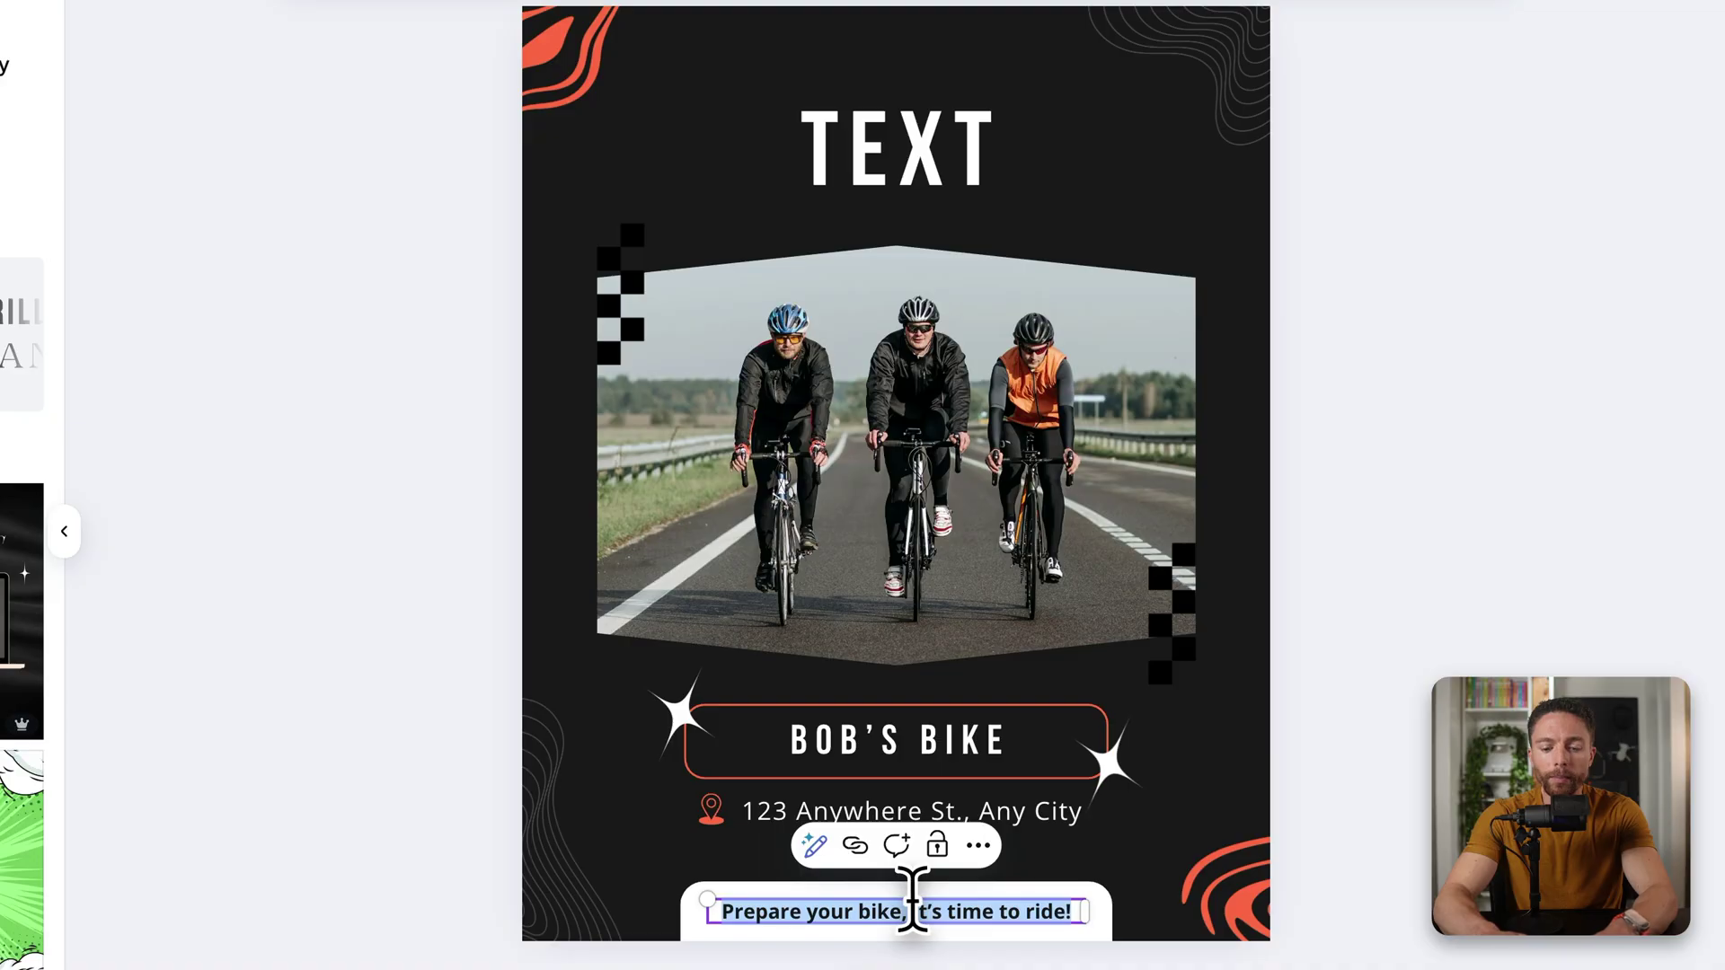
{"action": "type", "text": "111-222-3344"}
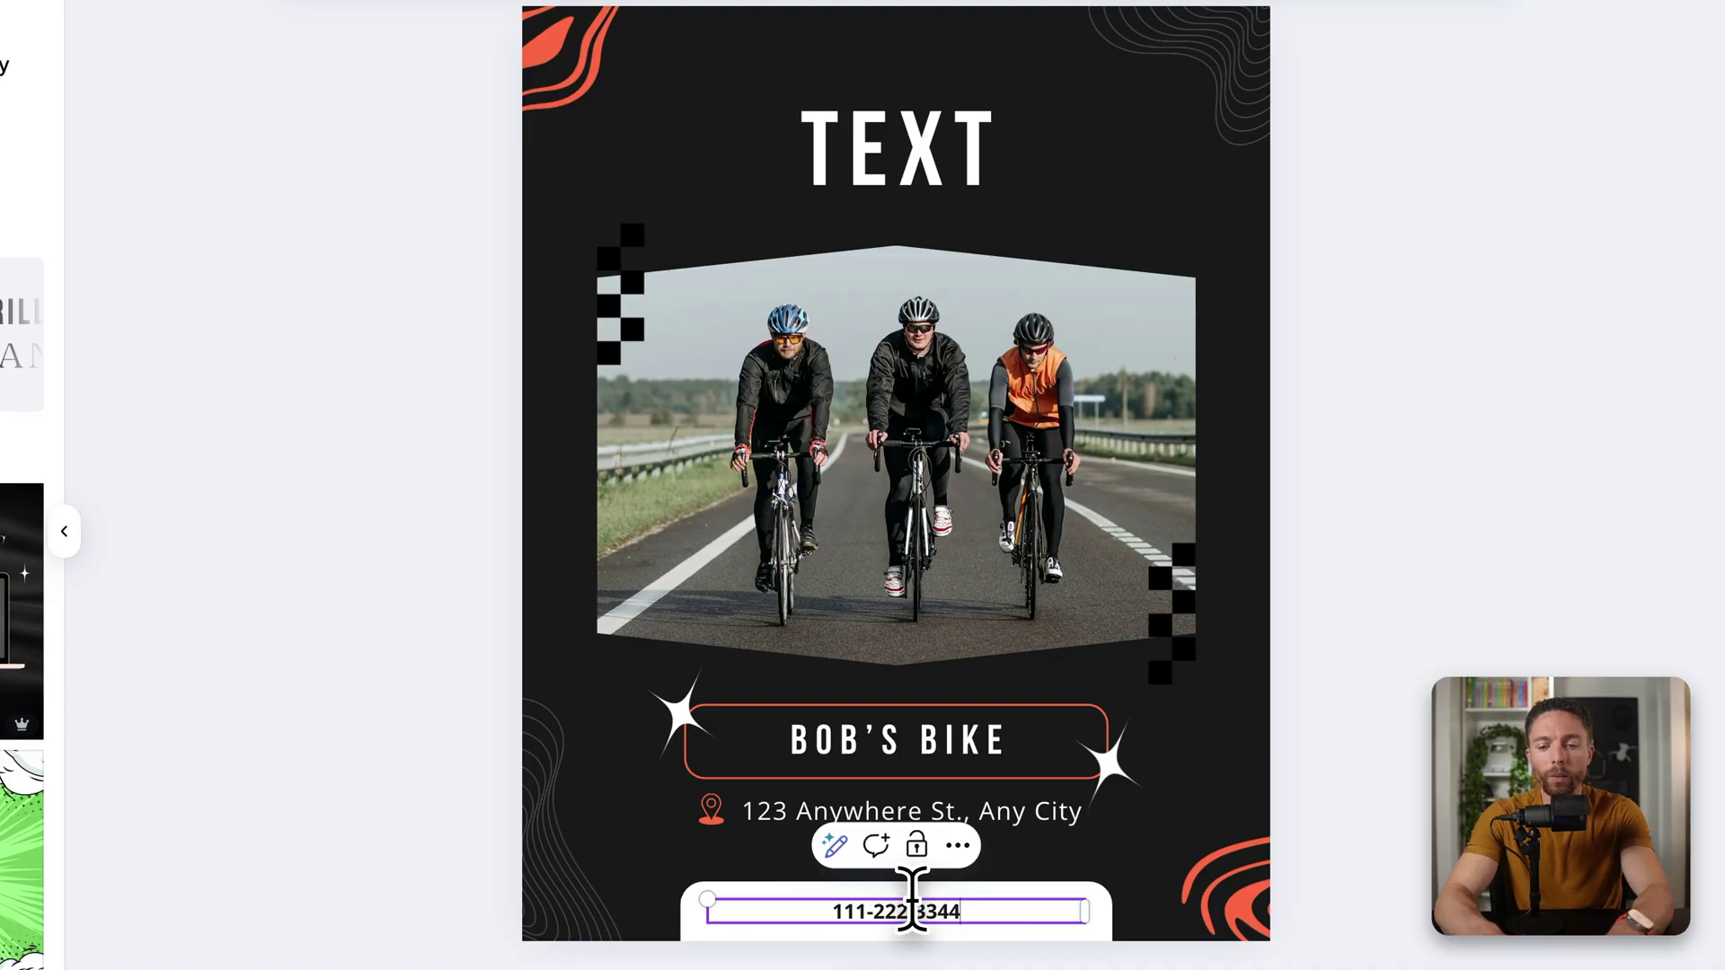
{"action": "left_click", "coordinate": [1302, 871]}
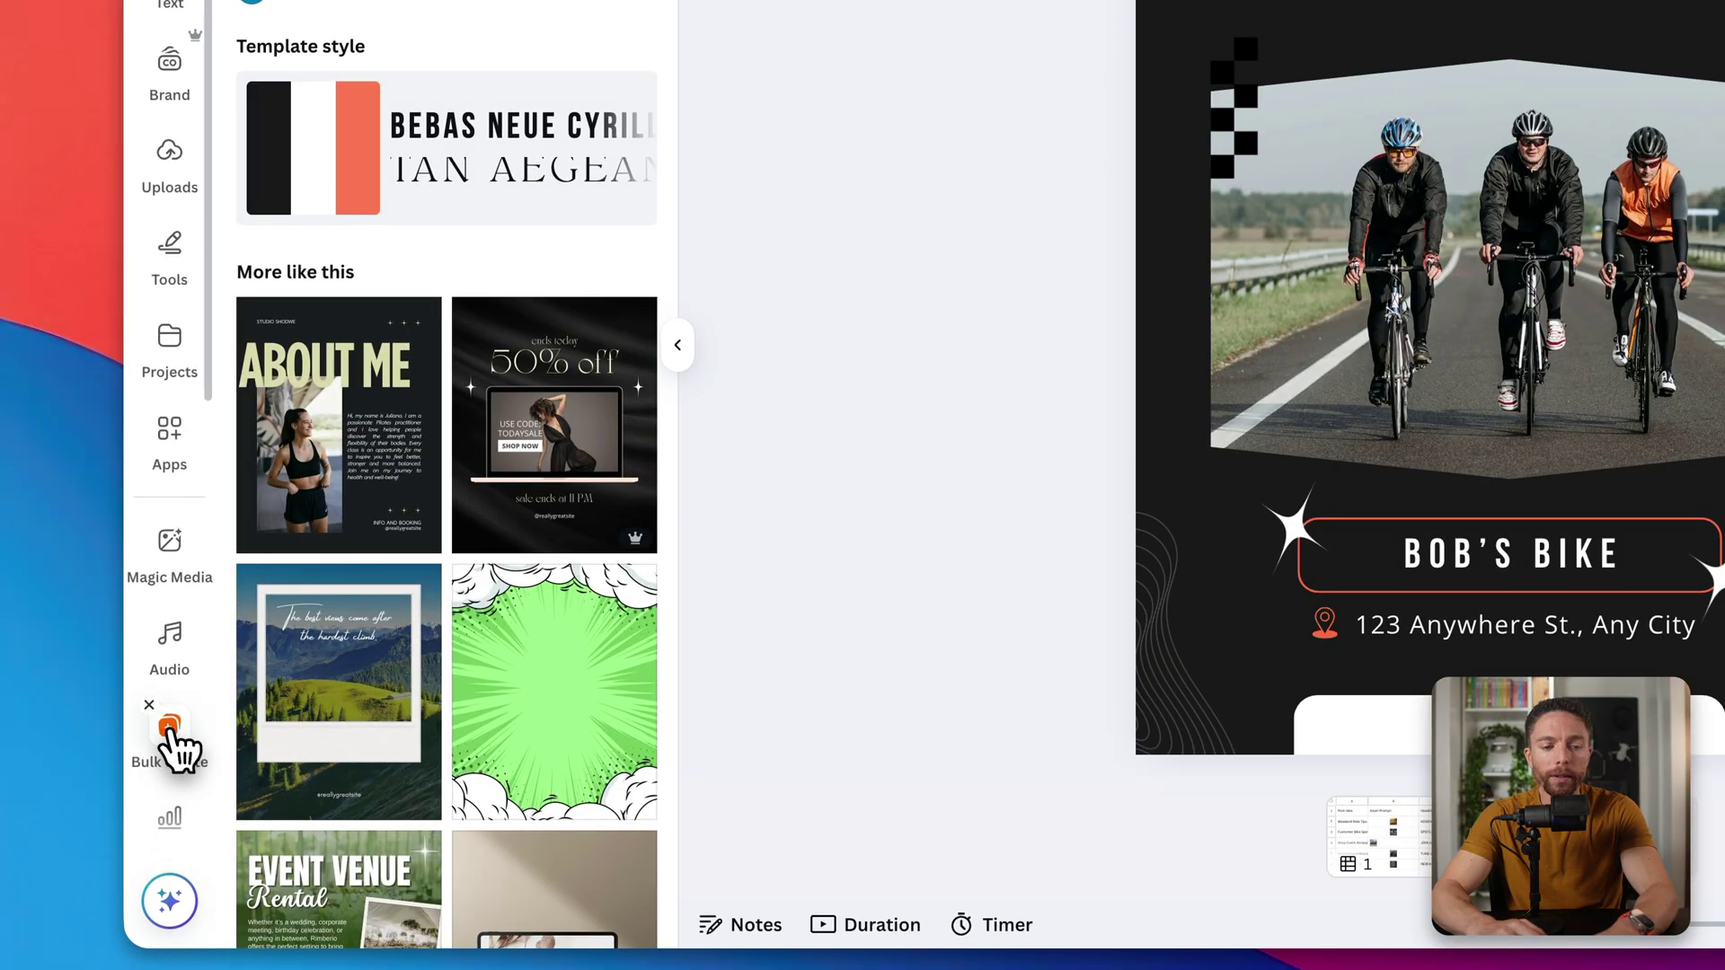
Start Bulk create with Sheets as the data source and connect the bike_shop_post_ideas.csv sheet
{"action": "left_click", "coordinate": [170, 732]}
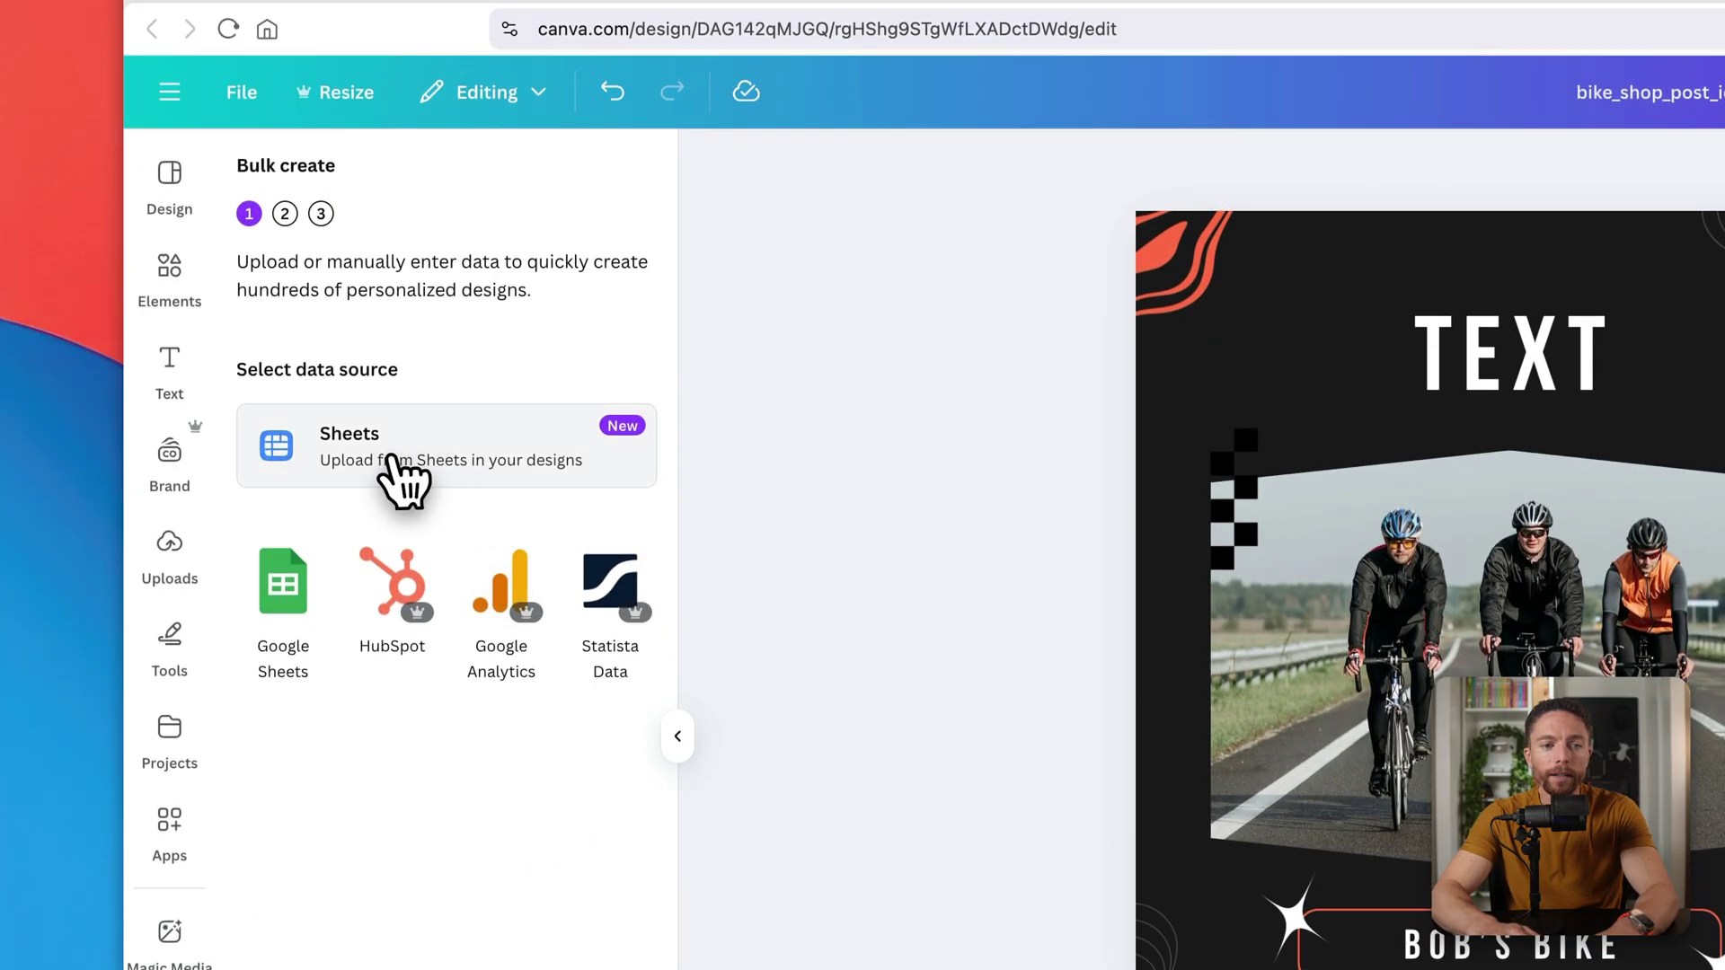
{"action": "left_click", "coordinate": [431, 480]}
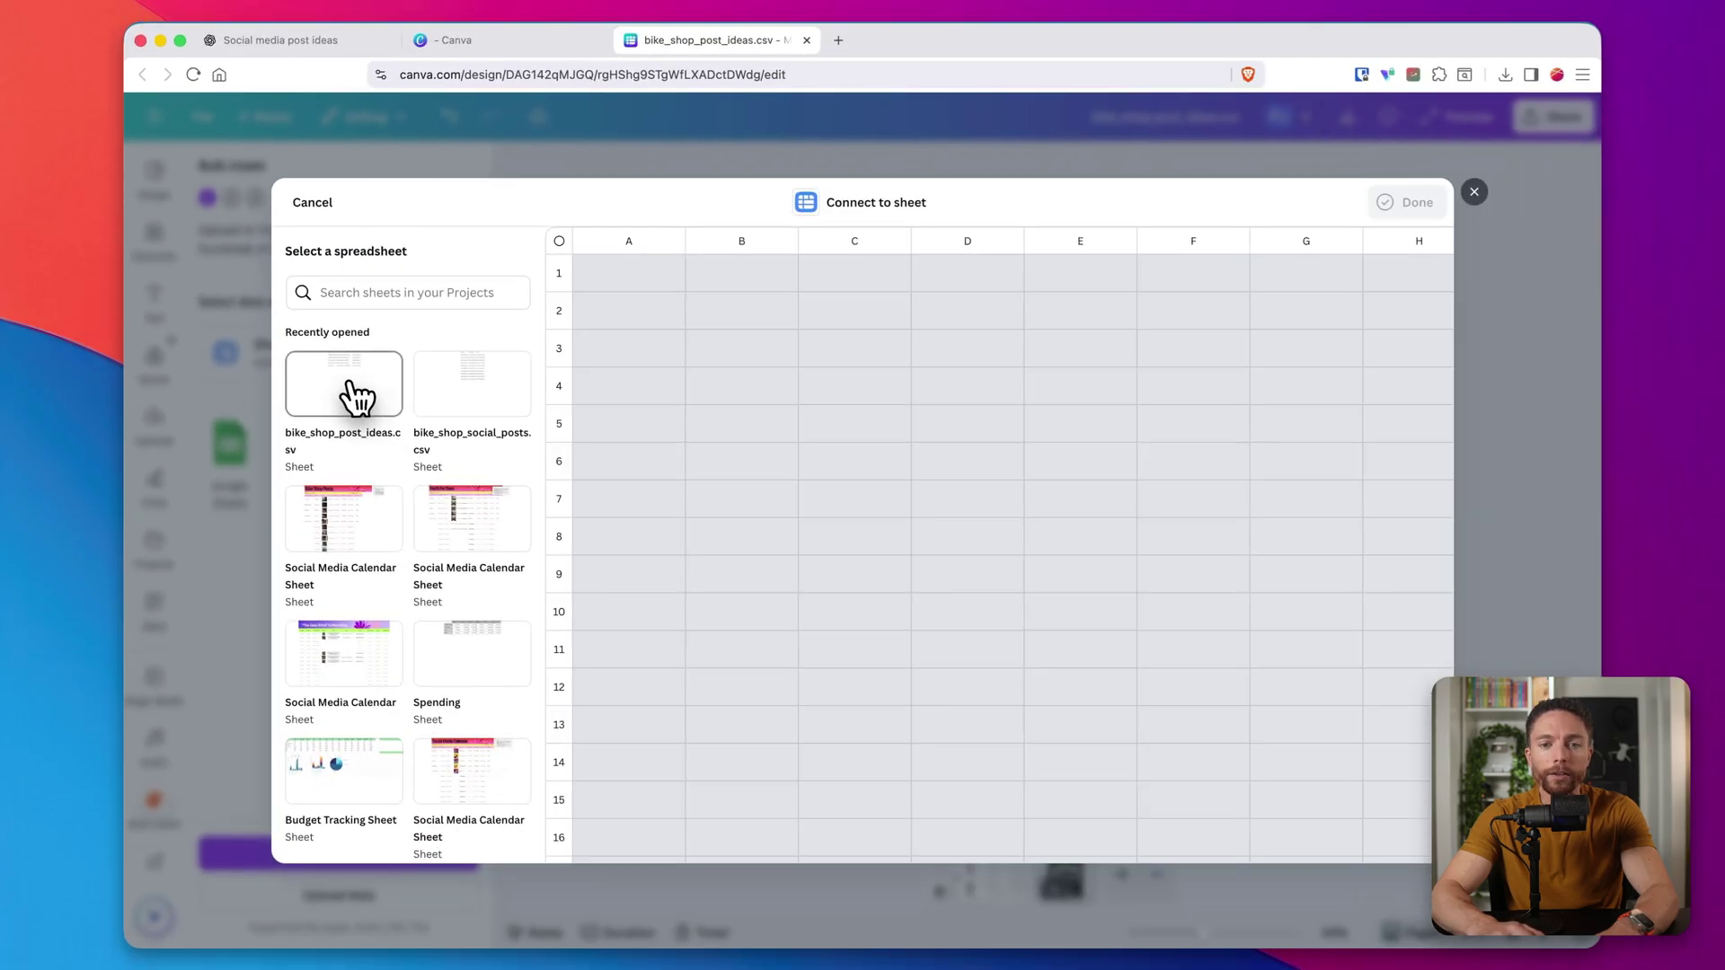
{"action": "left_click", "coordinate": [466, 508]}
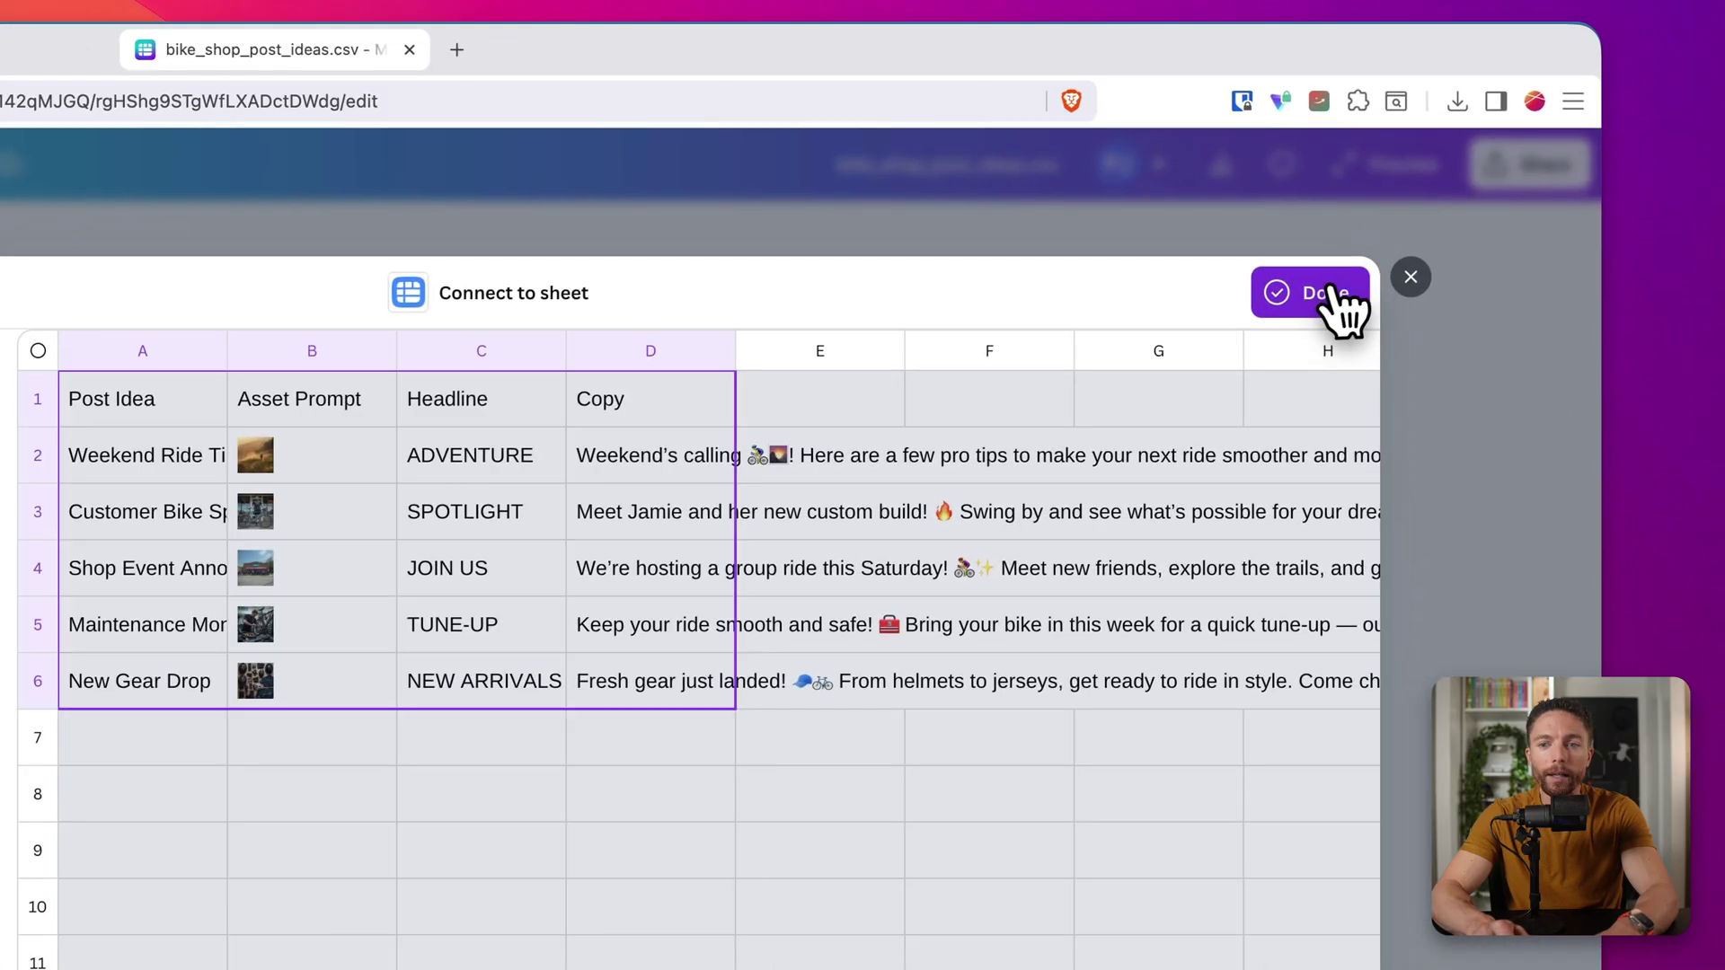
{"action": "left_click", "coordinate": [1332, 306]}
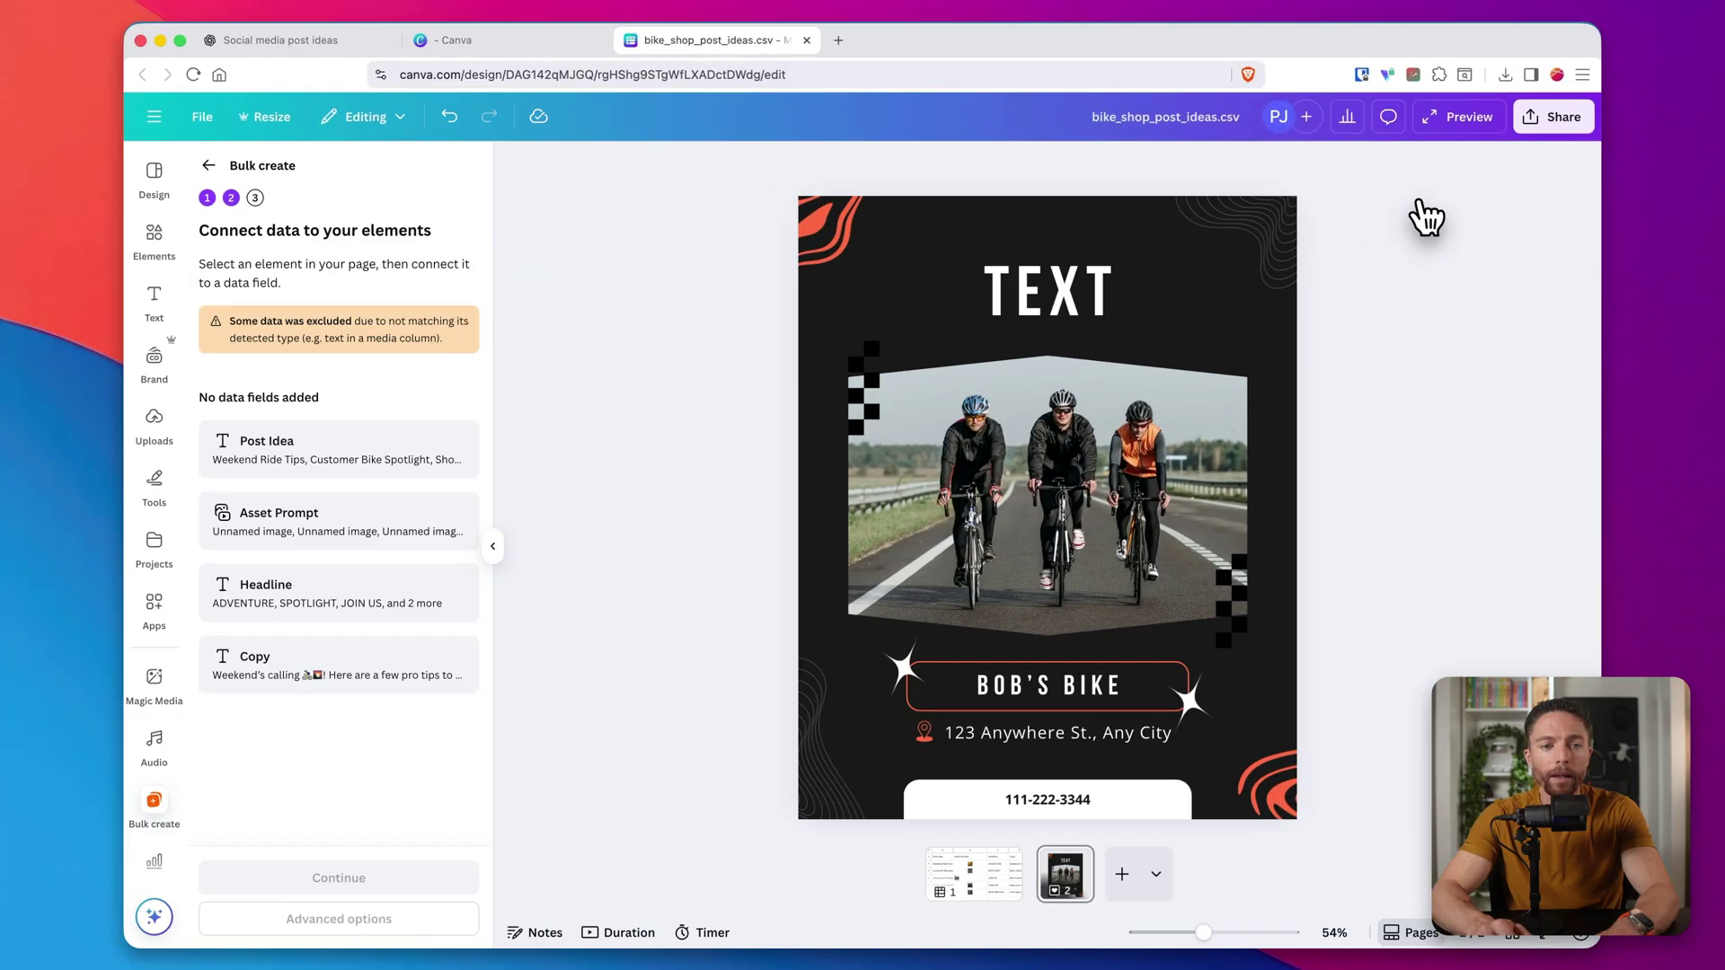
Connect the TEXT headline to the Headline data field and the cyclists photo to the Asset Prompt field
{"action": "left_click", "coordinate": [1051, 304]}
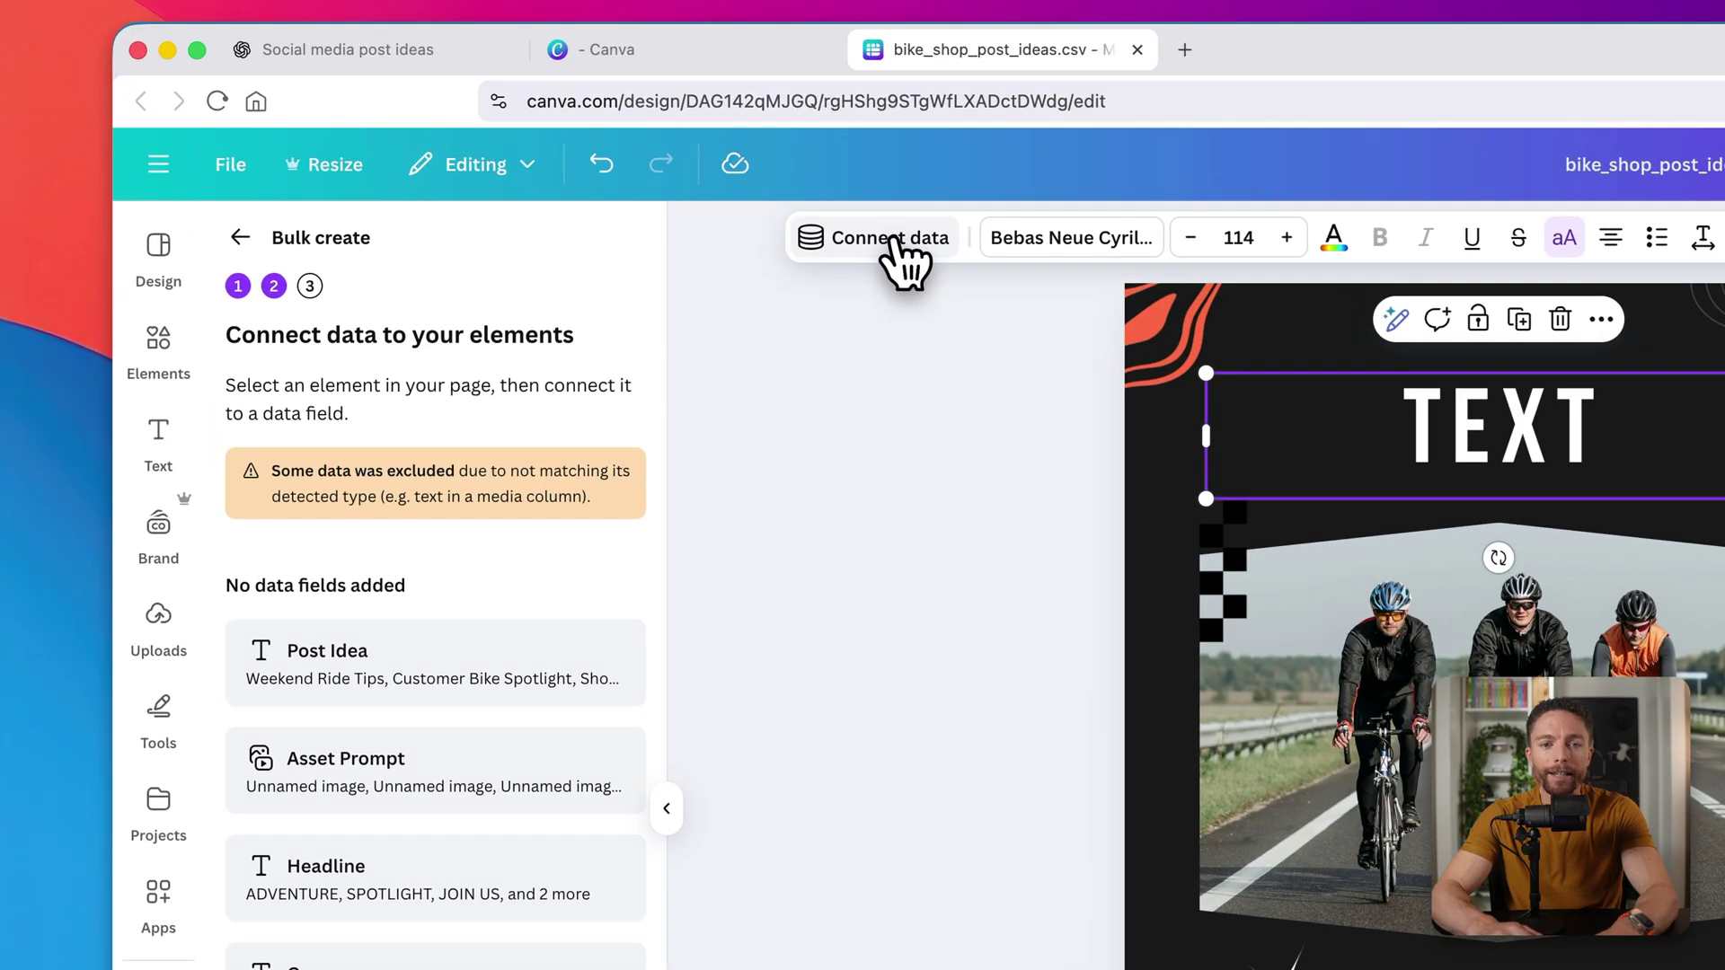
{"action": "left_click", "coordinate": [647, 165]}
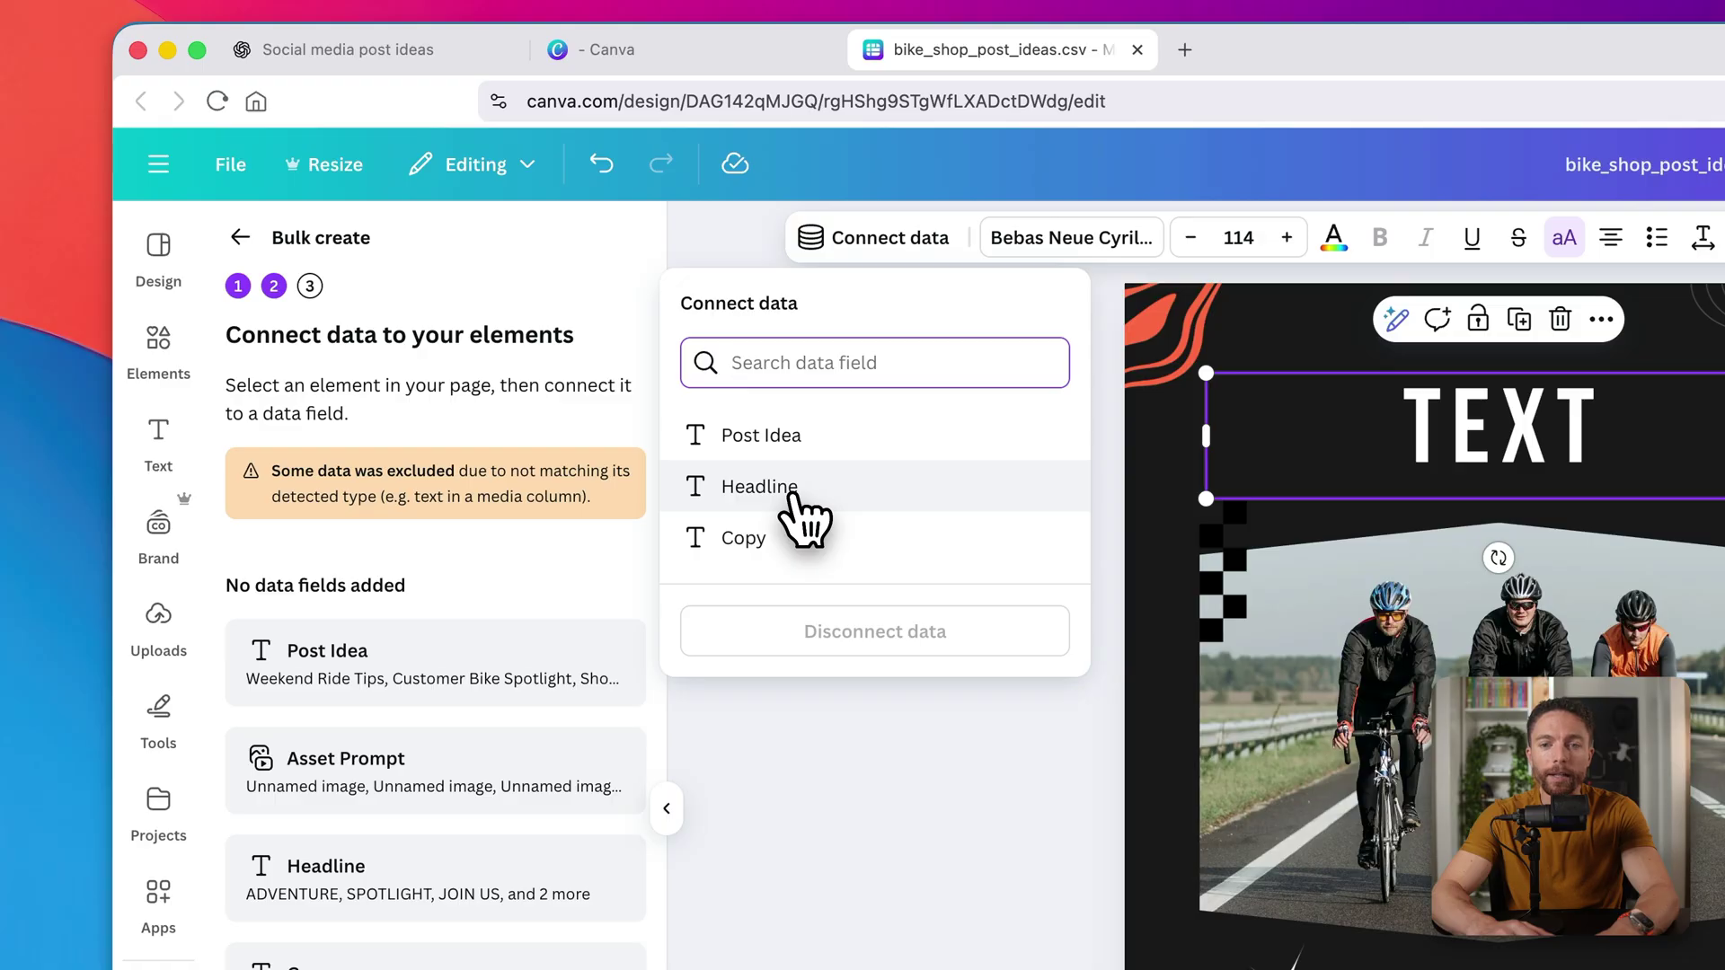
{"action": "left_click", "coordinate": [794, 496]}
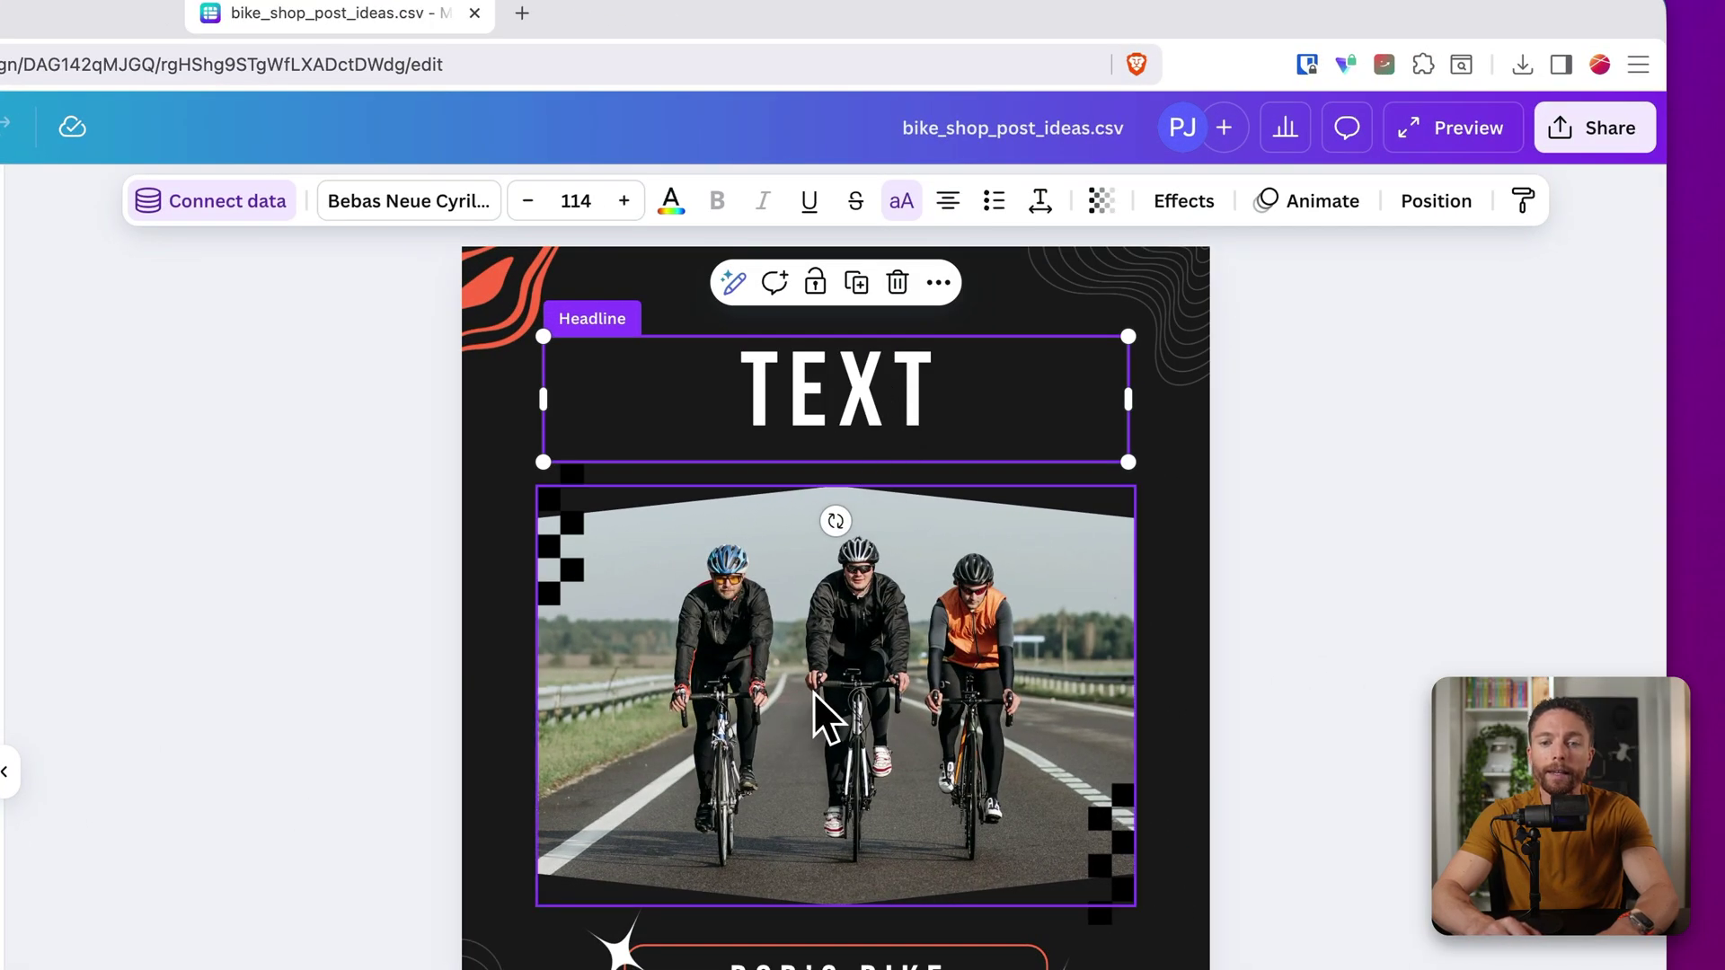
{"action": "left_click", "coordinate": [814, 696]}
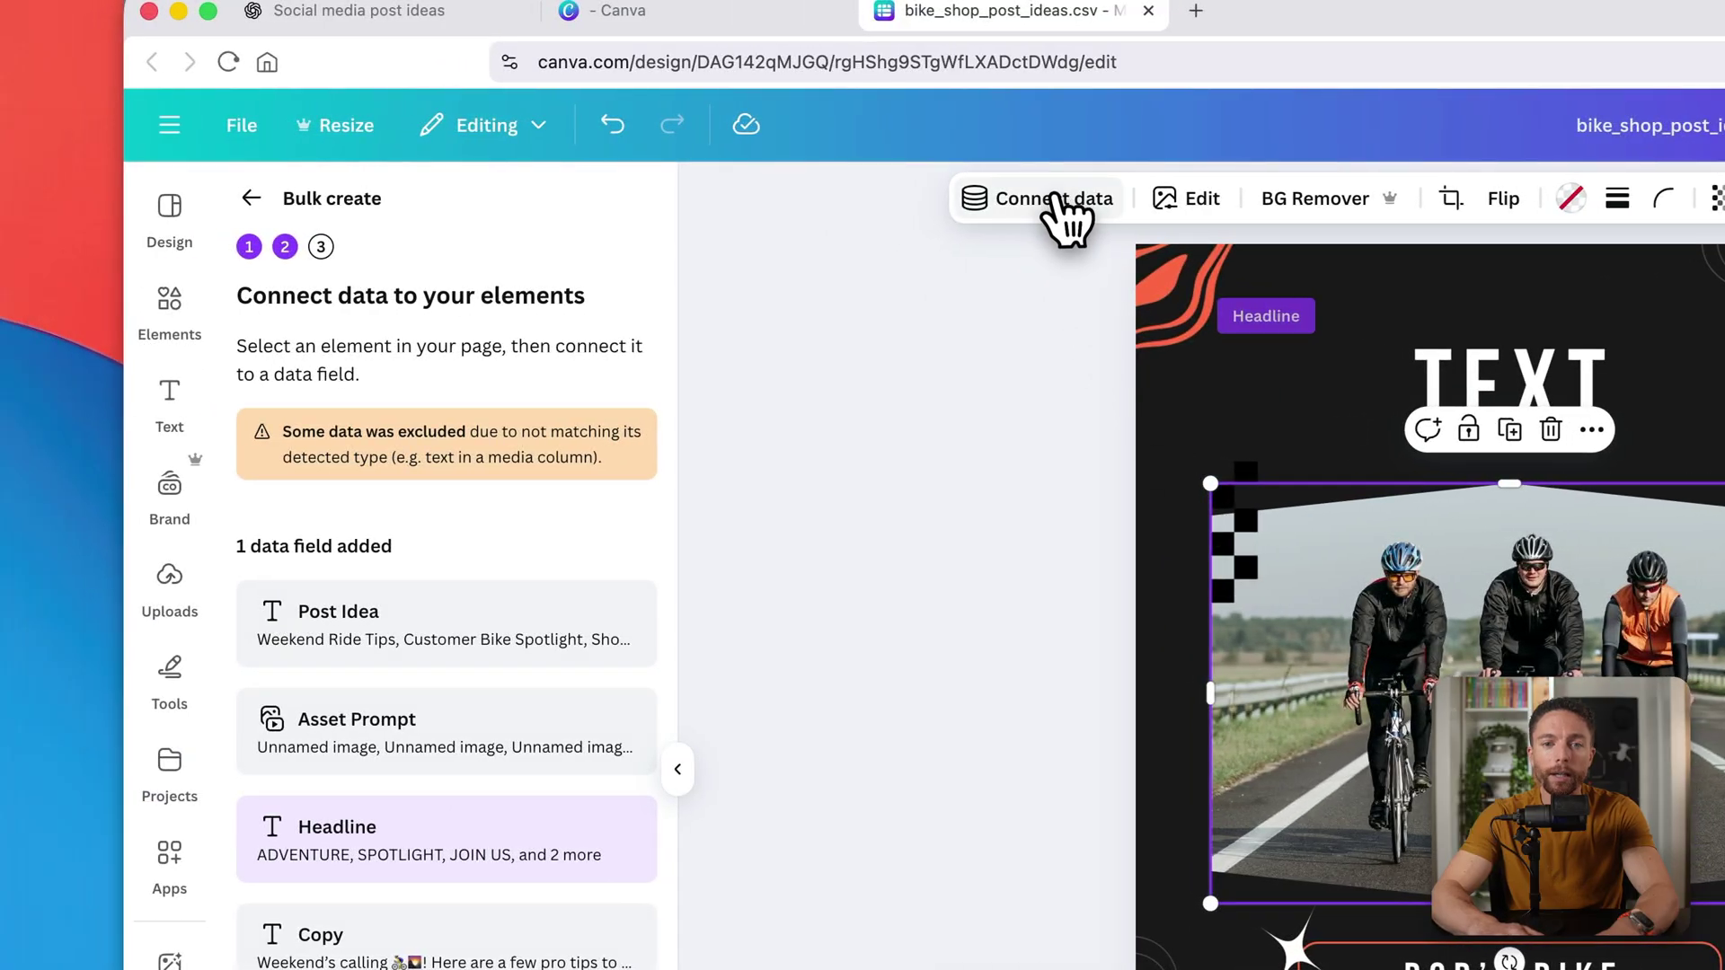
{"action": "left_click", "coordinate": [1060, 202]}
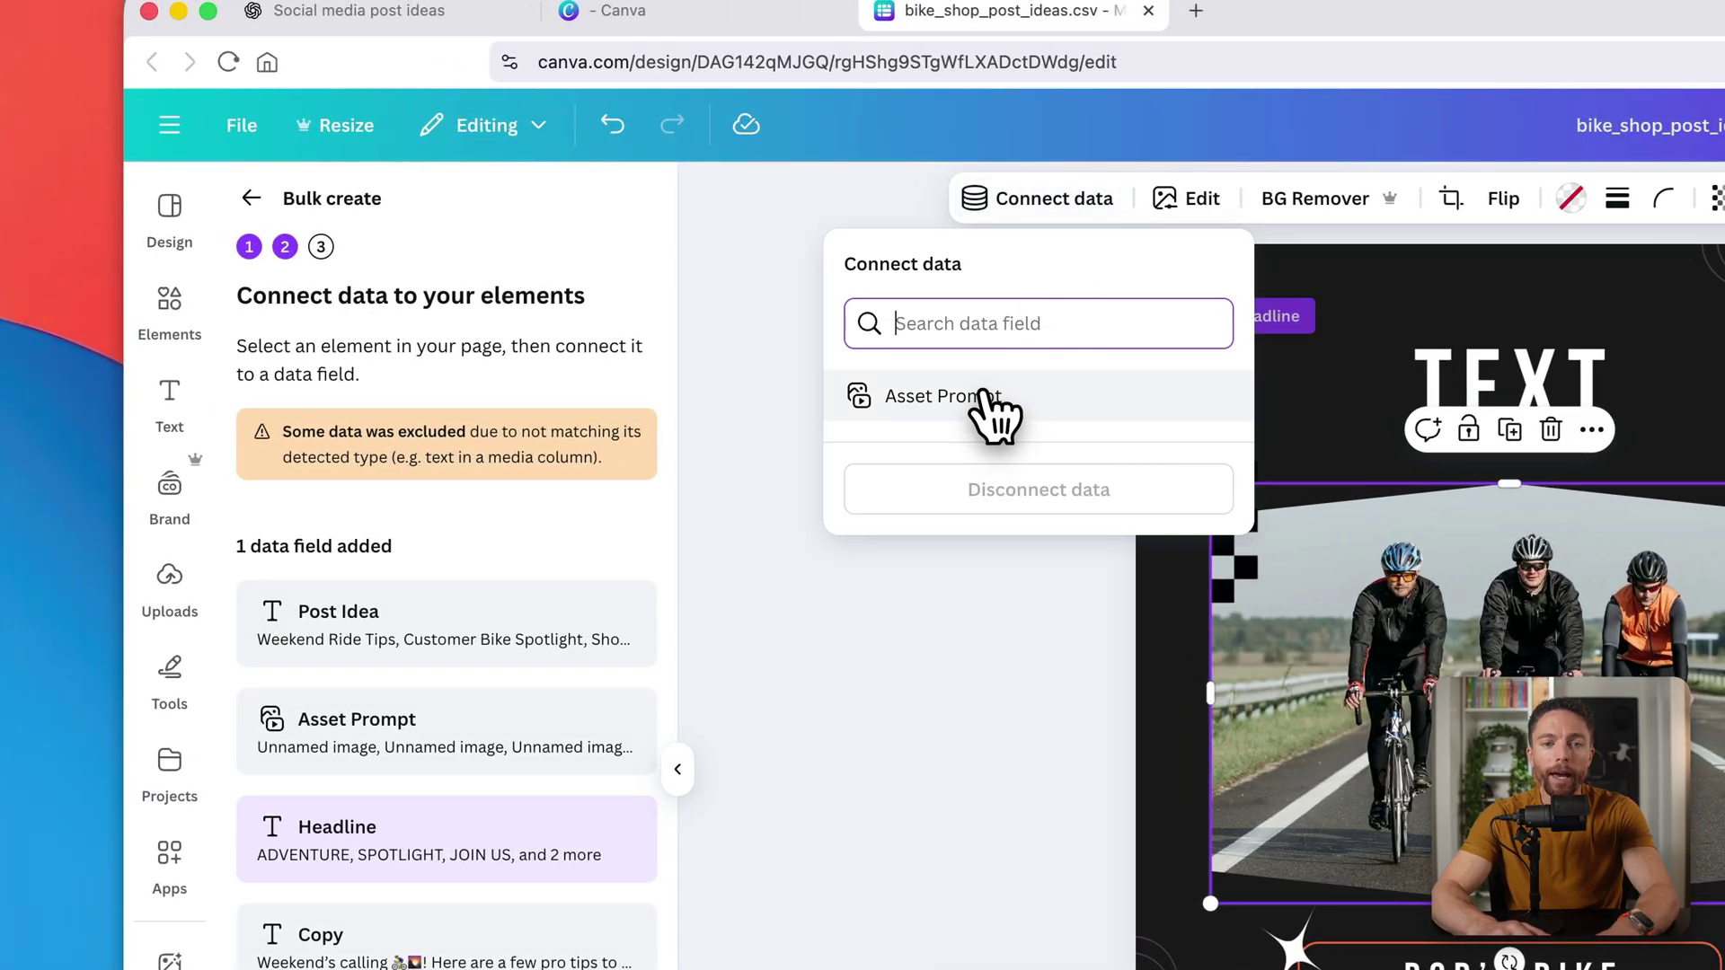
{"action": "left_click", "coordinate": [993, 400]}
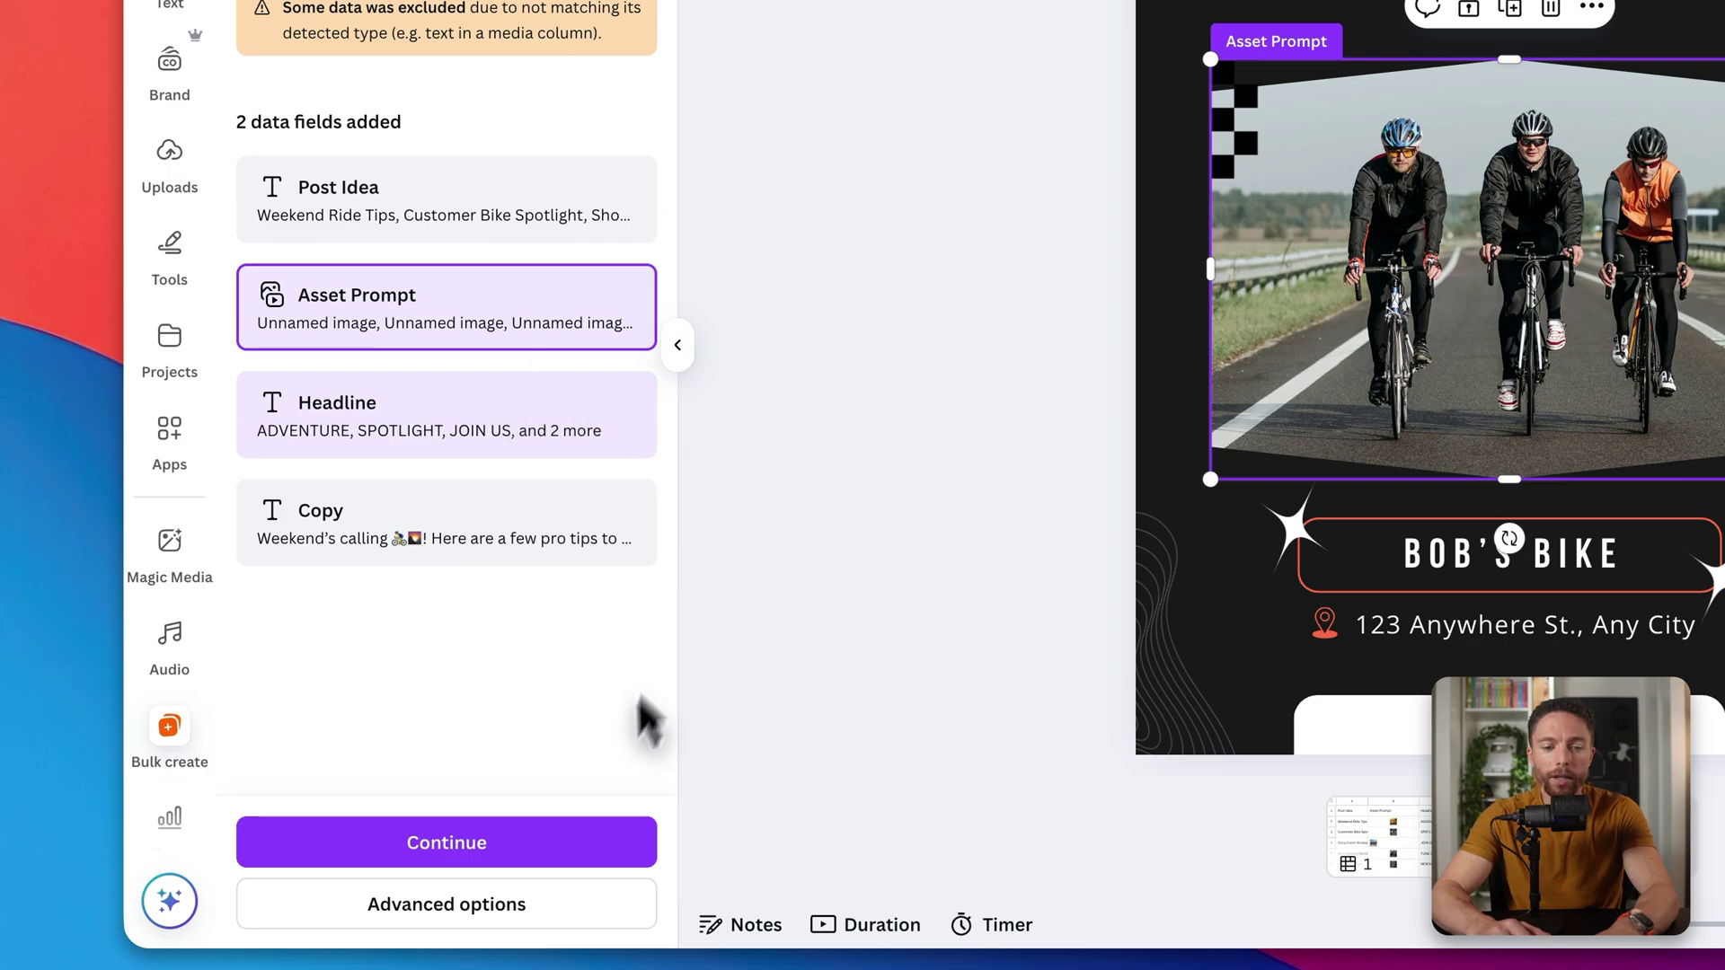
Generate designs for all five data rows and open the bulk-created design
{"action": "left_click", "coordinate": [507, 865]}
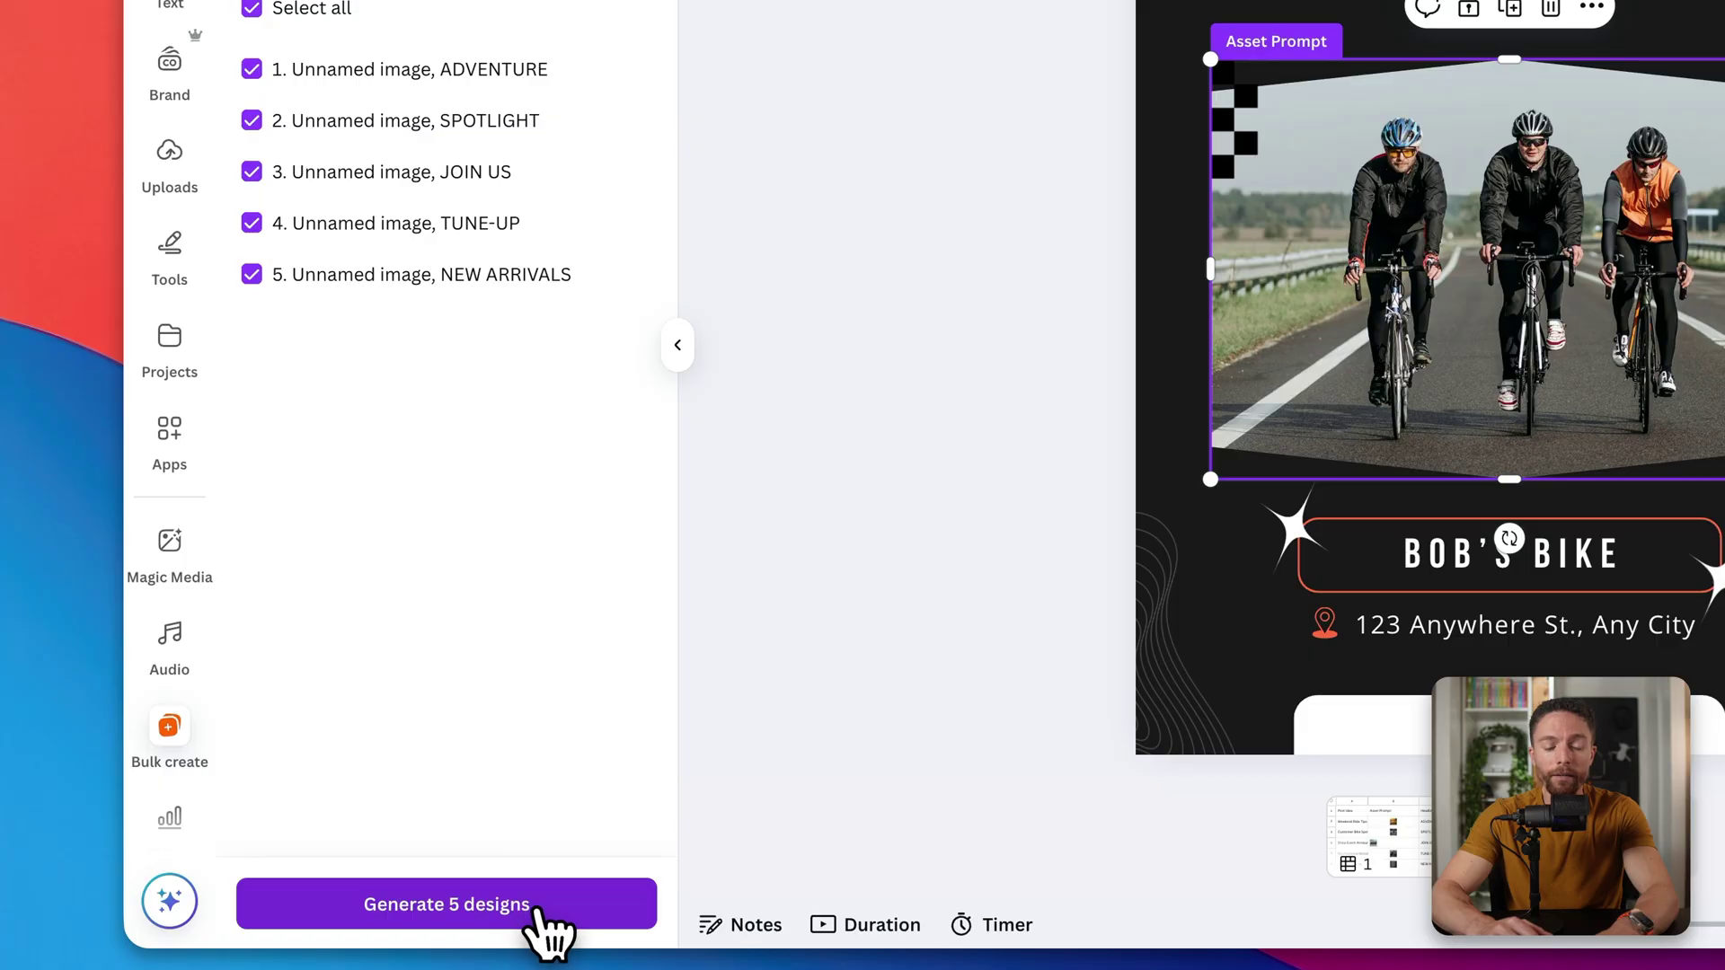
{"action": "left_click", "coordinate": [532, 927]}
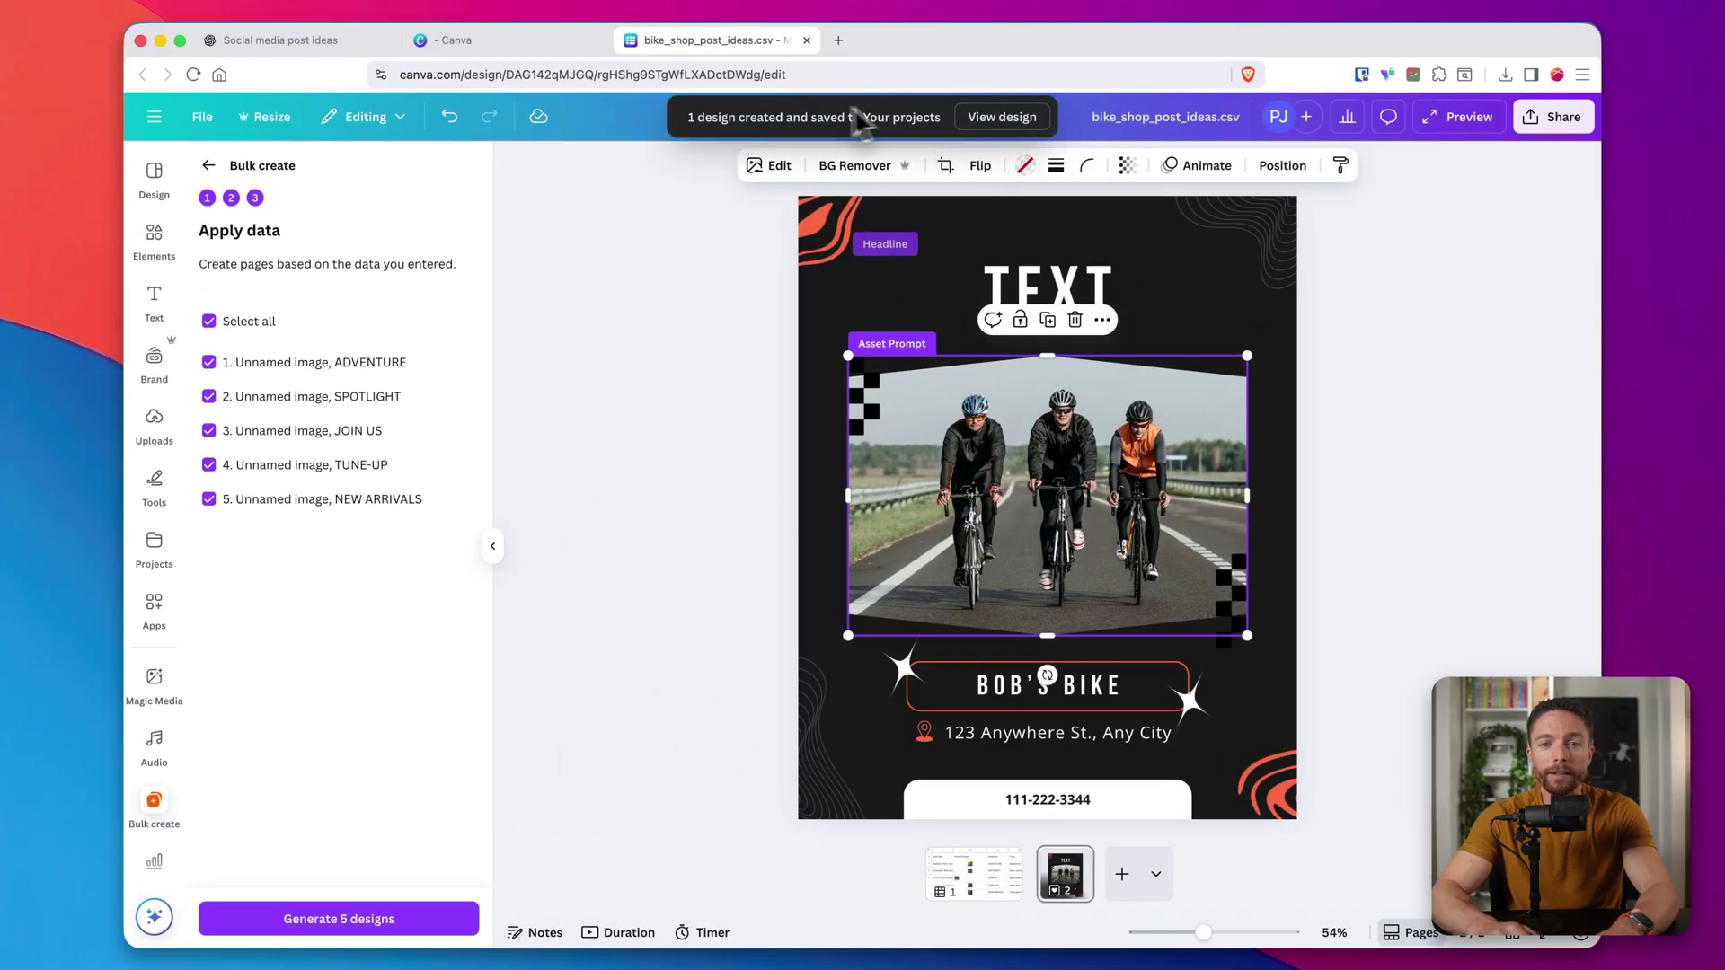
{"action": "left_click", "coordinate": [1021, 130]}
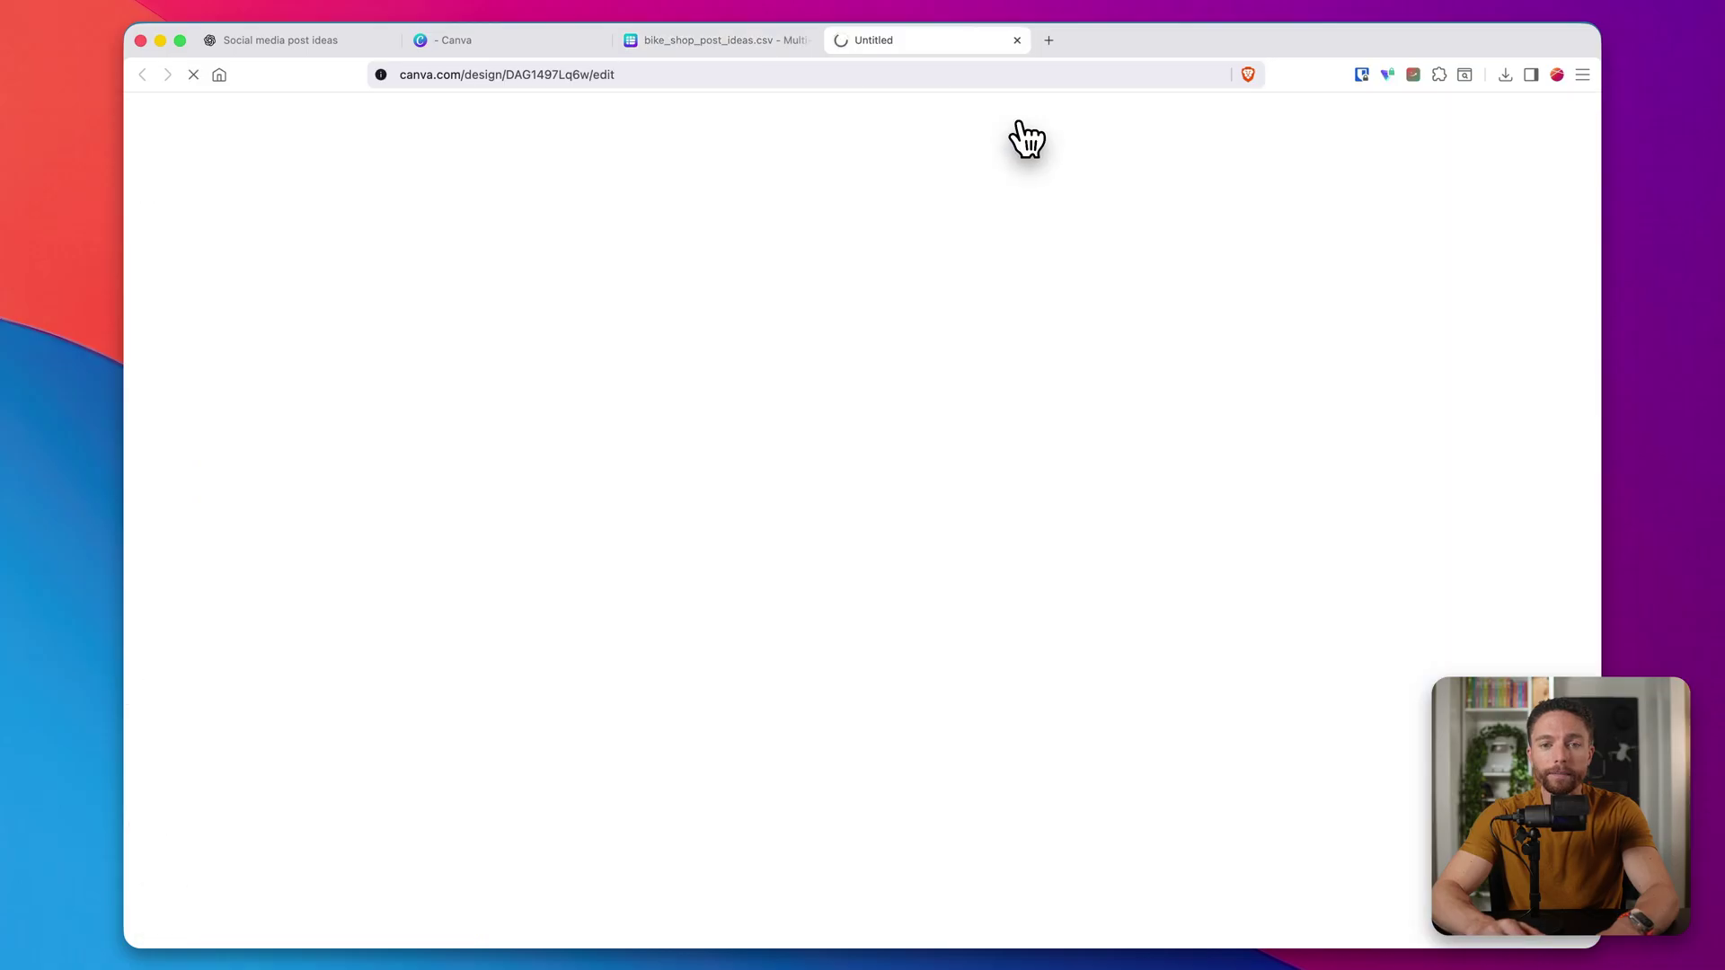
Look through the generated posts on pages 2 to 5, checking their headlines and images
{"action": "left_click", "coordinate": [766, 872]}
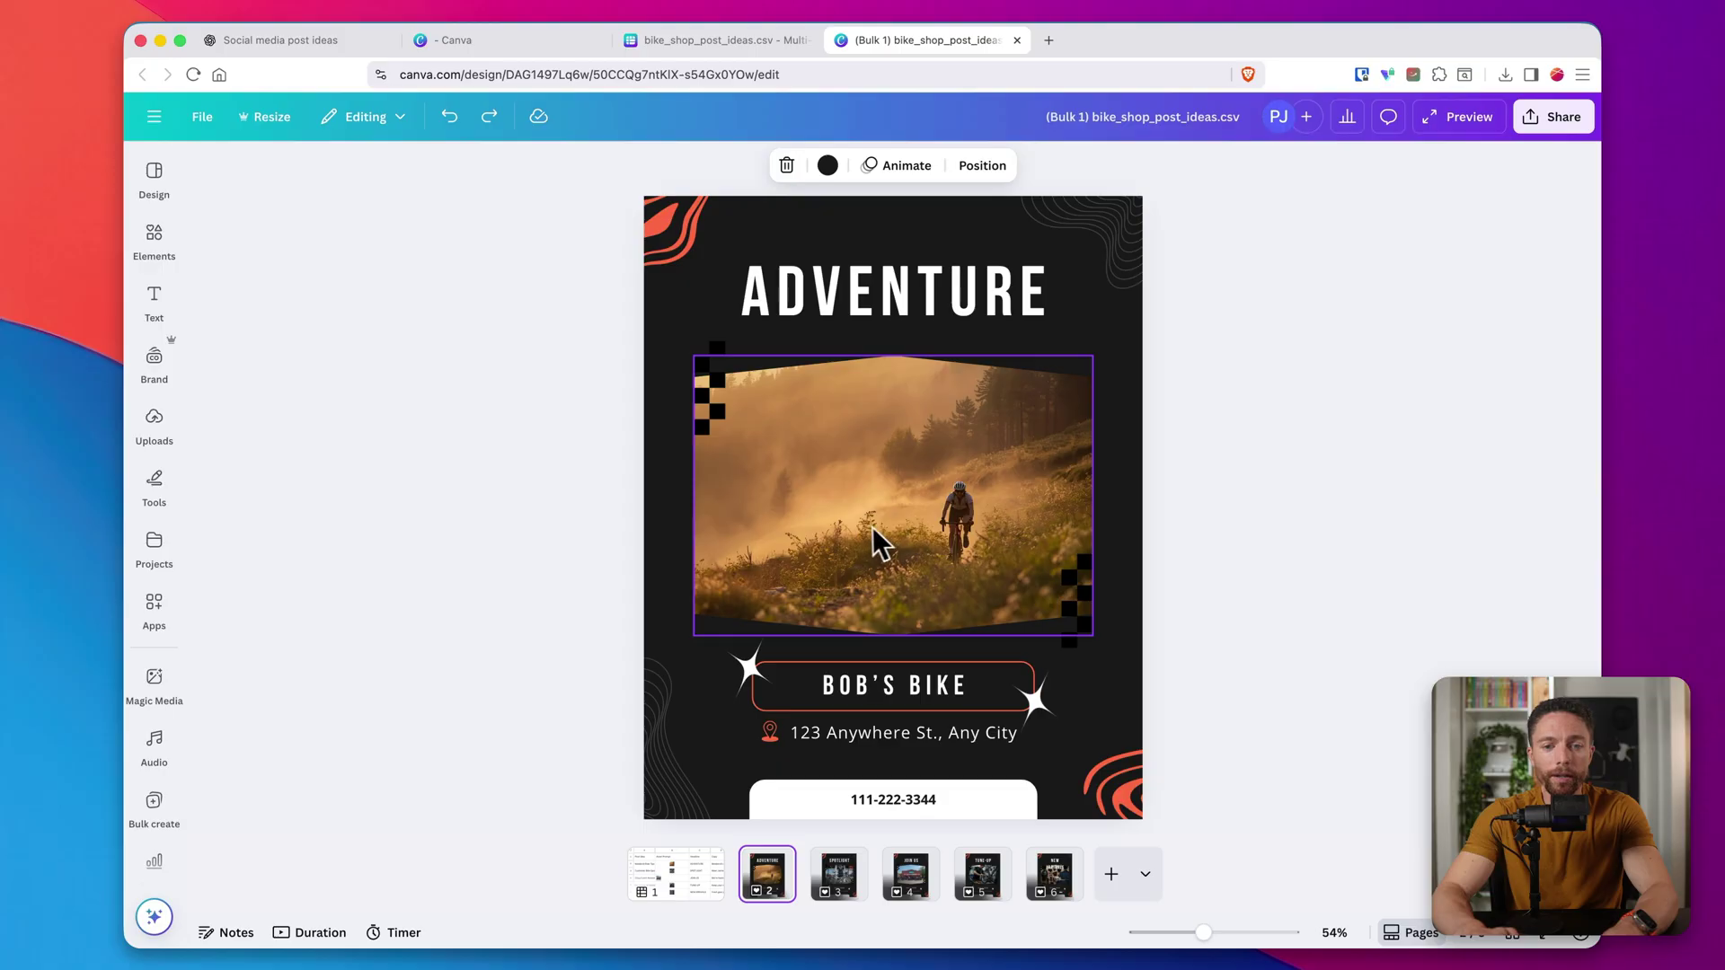
{"action": "left_click", "coordinate": [839, 876]}
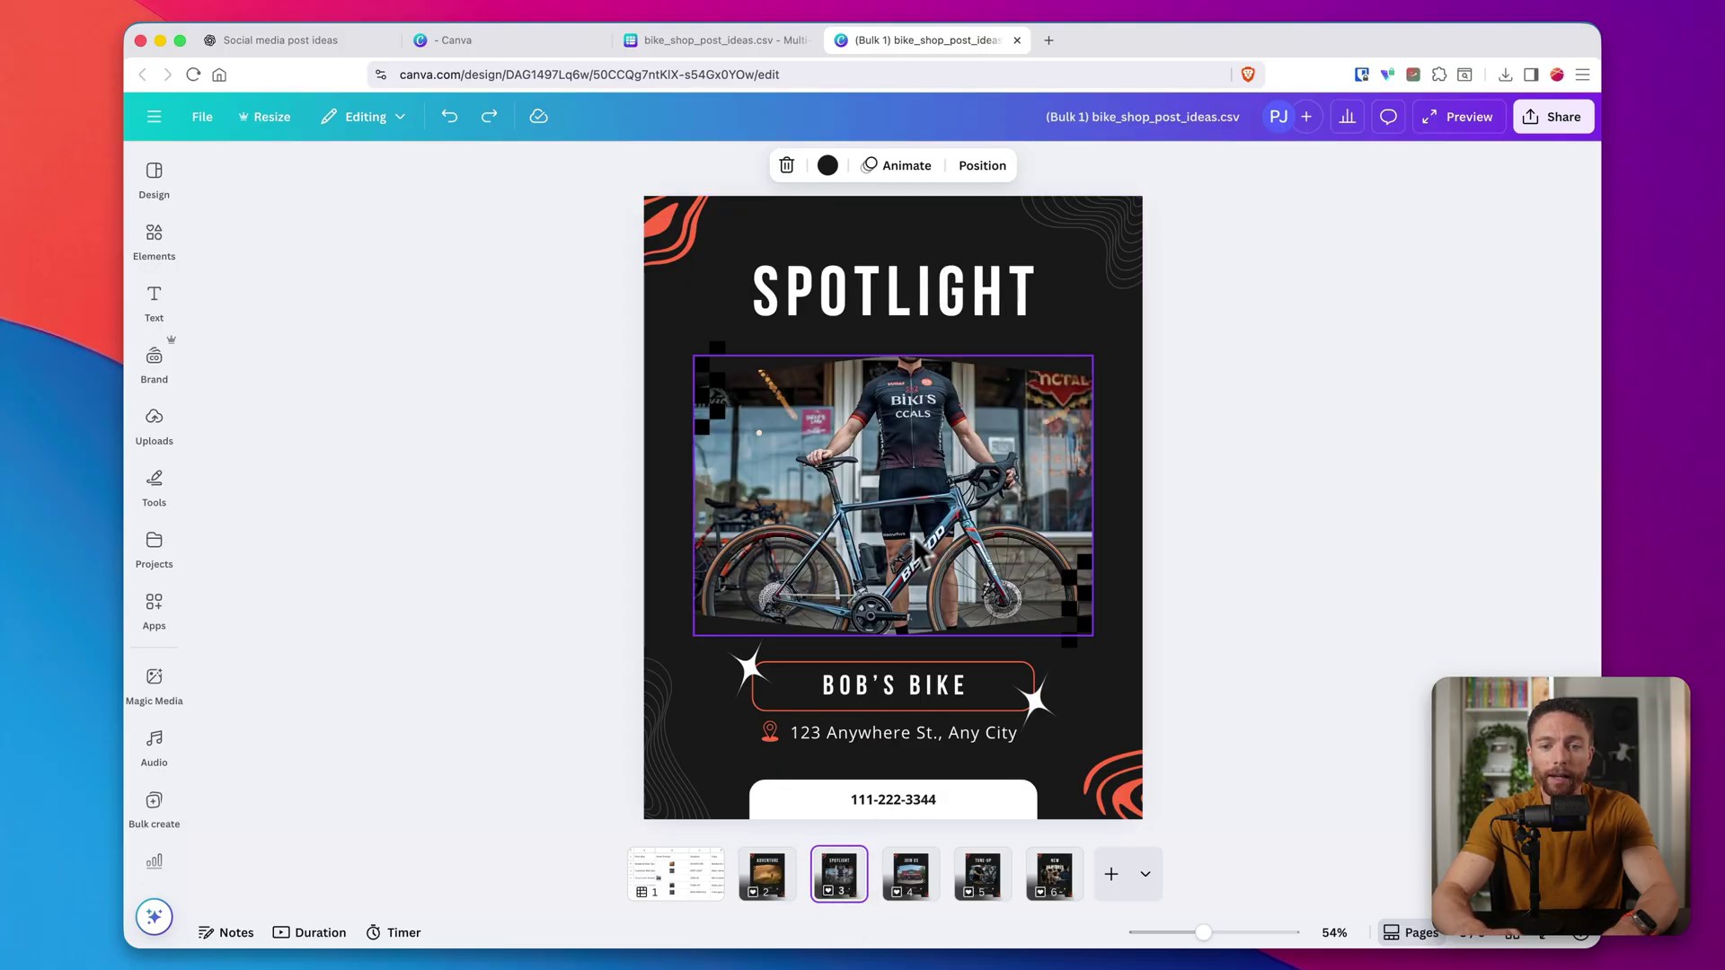
{"action": "right_click", "coordinate": [909, 867]}
{"action": "left_click", "coordinate": [924, 878]}
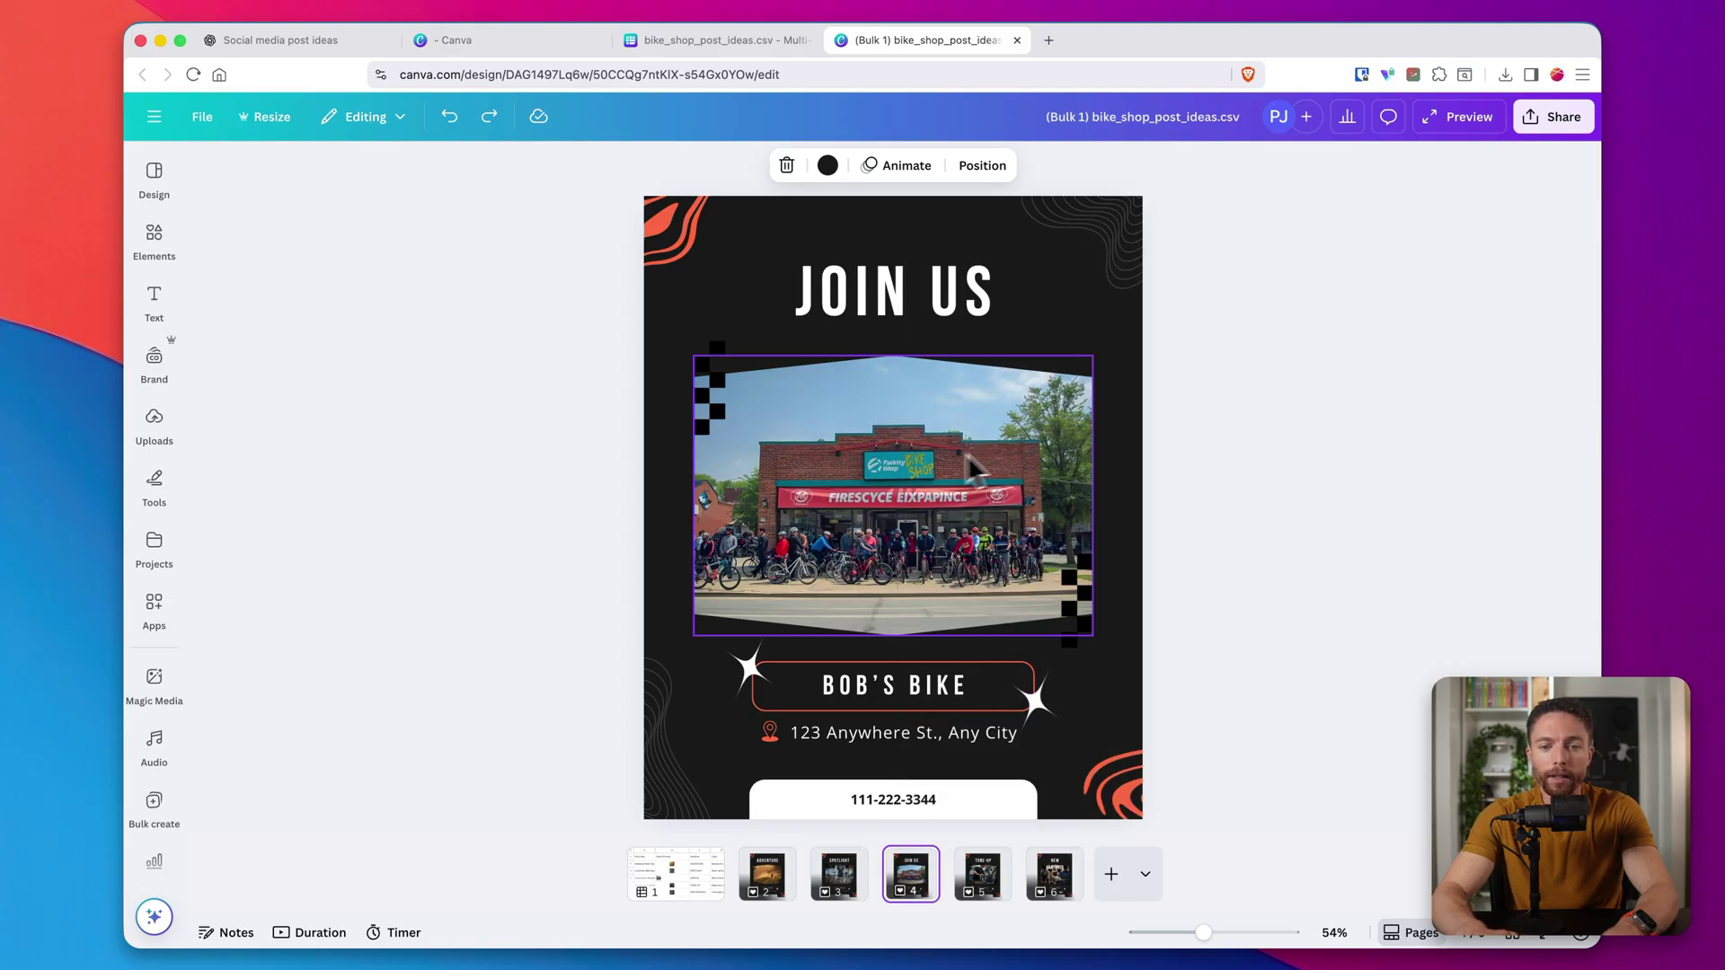
{"action": "left_click", "coordinate": [982, 874]}
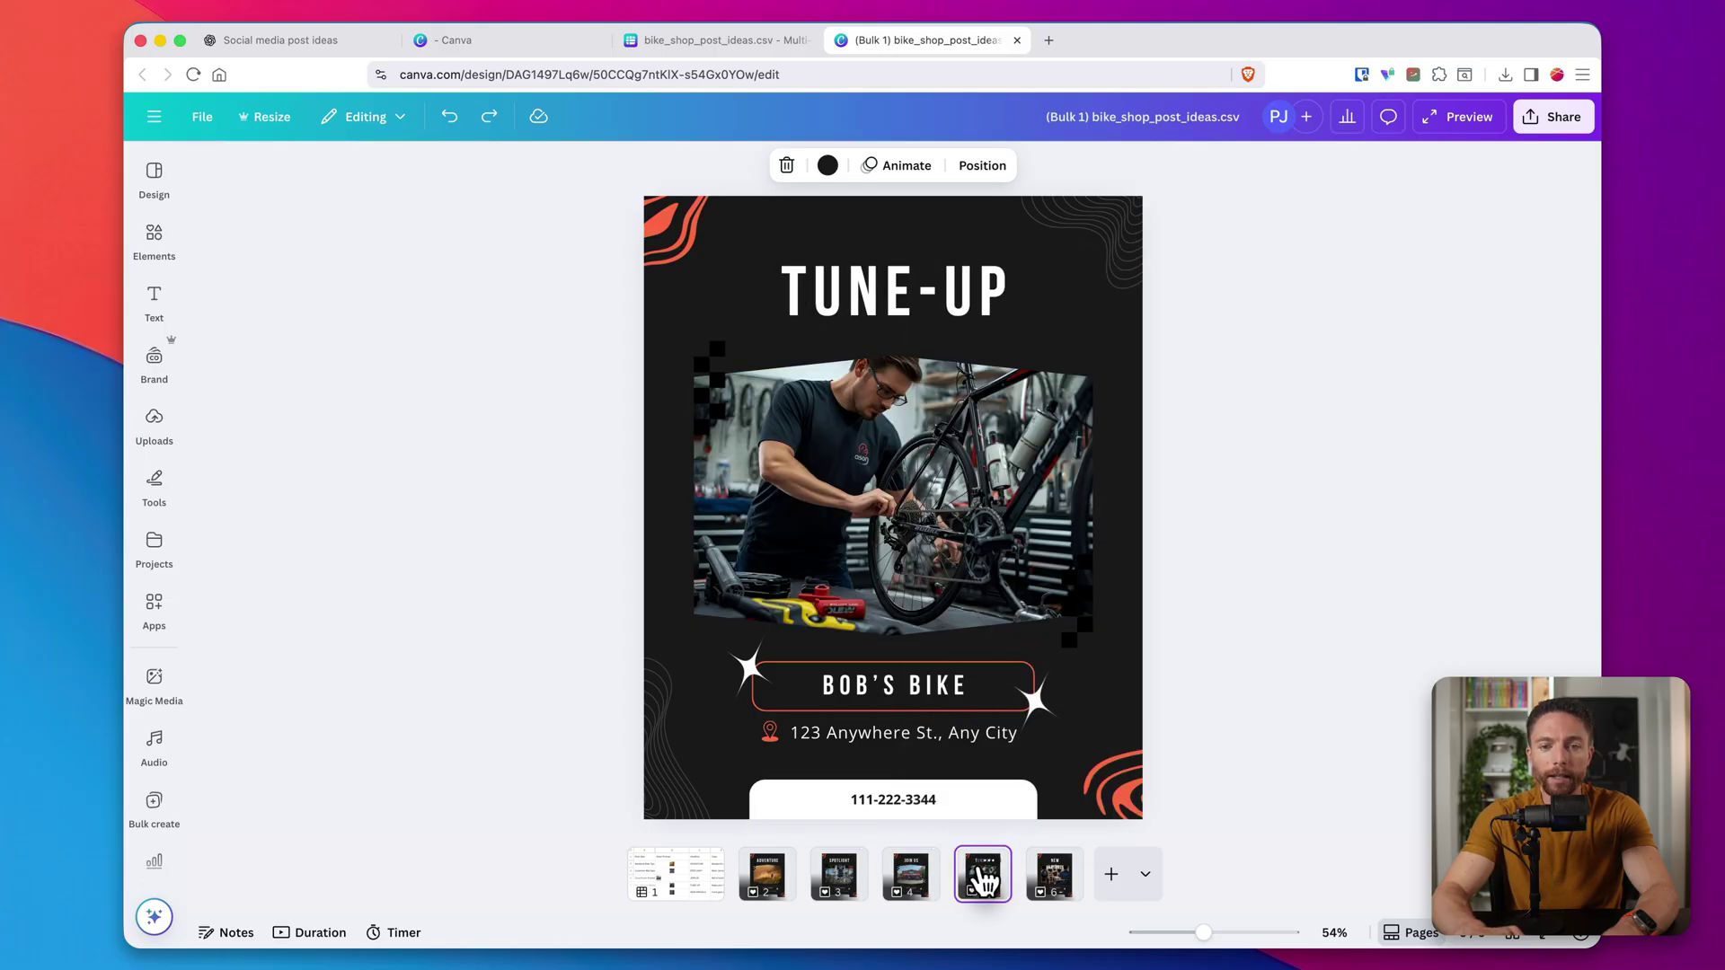
Widen the NEW ARRIVALS headline box on page 6 so the headline fits on one line
{"action": "left_click", "coordinate": [1054, 873]}
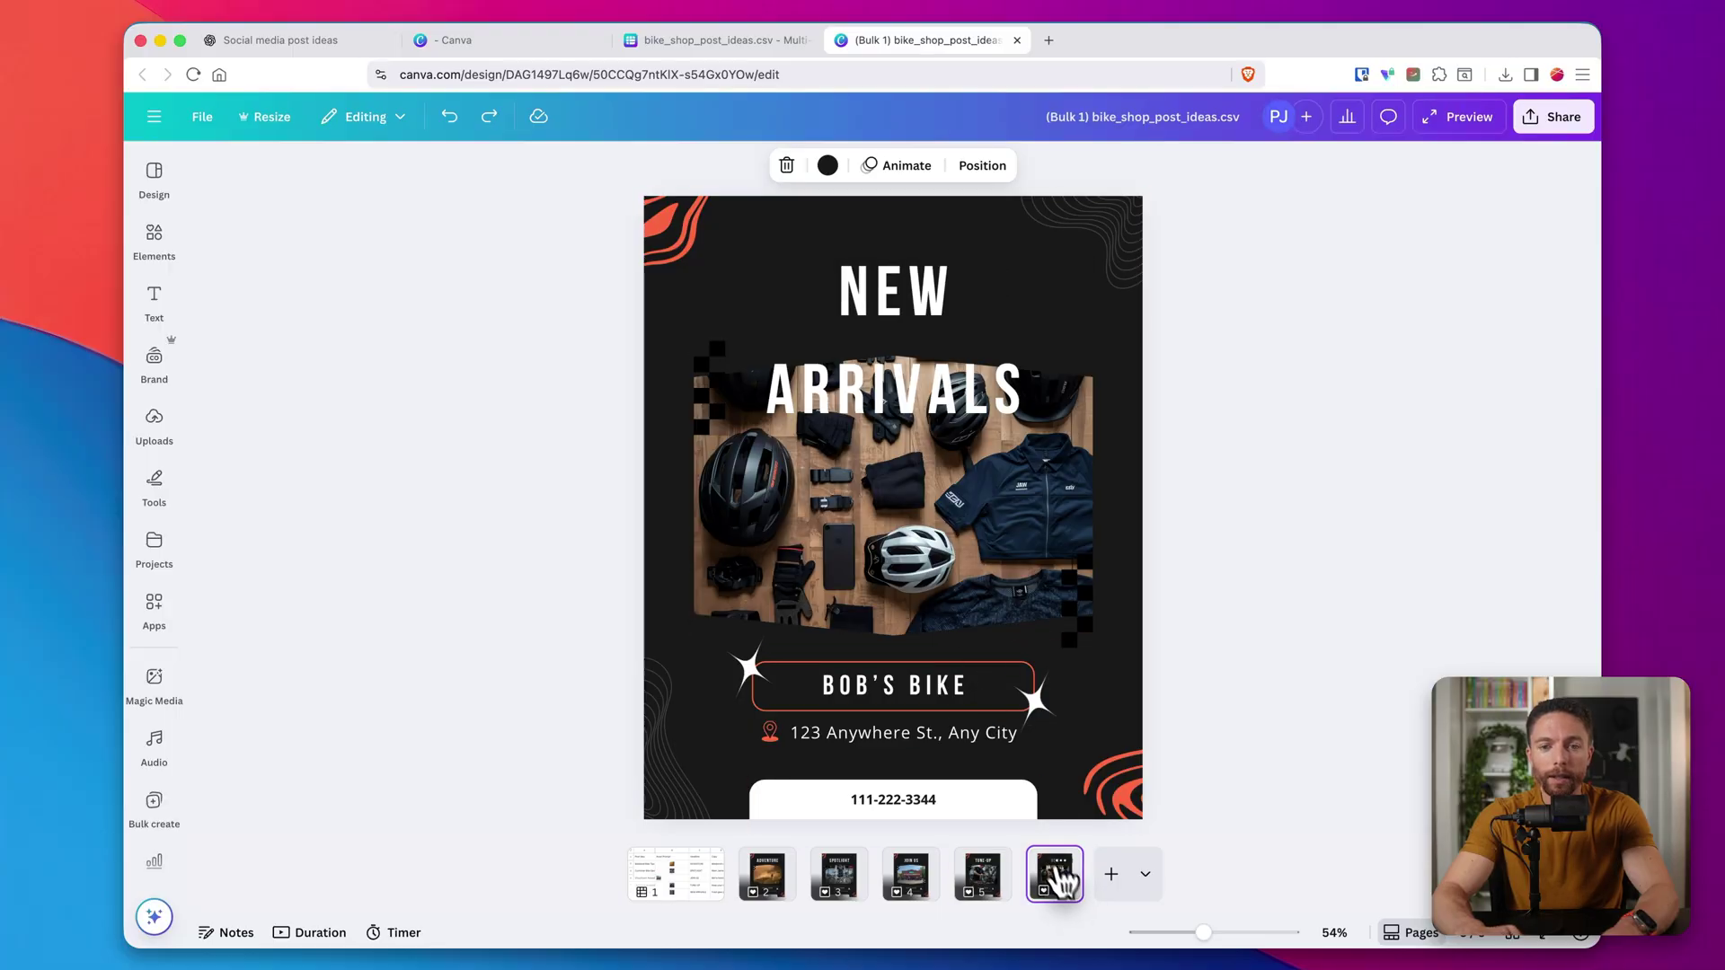
{"action": "left_click", "coordinate": [912, 369]}
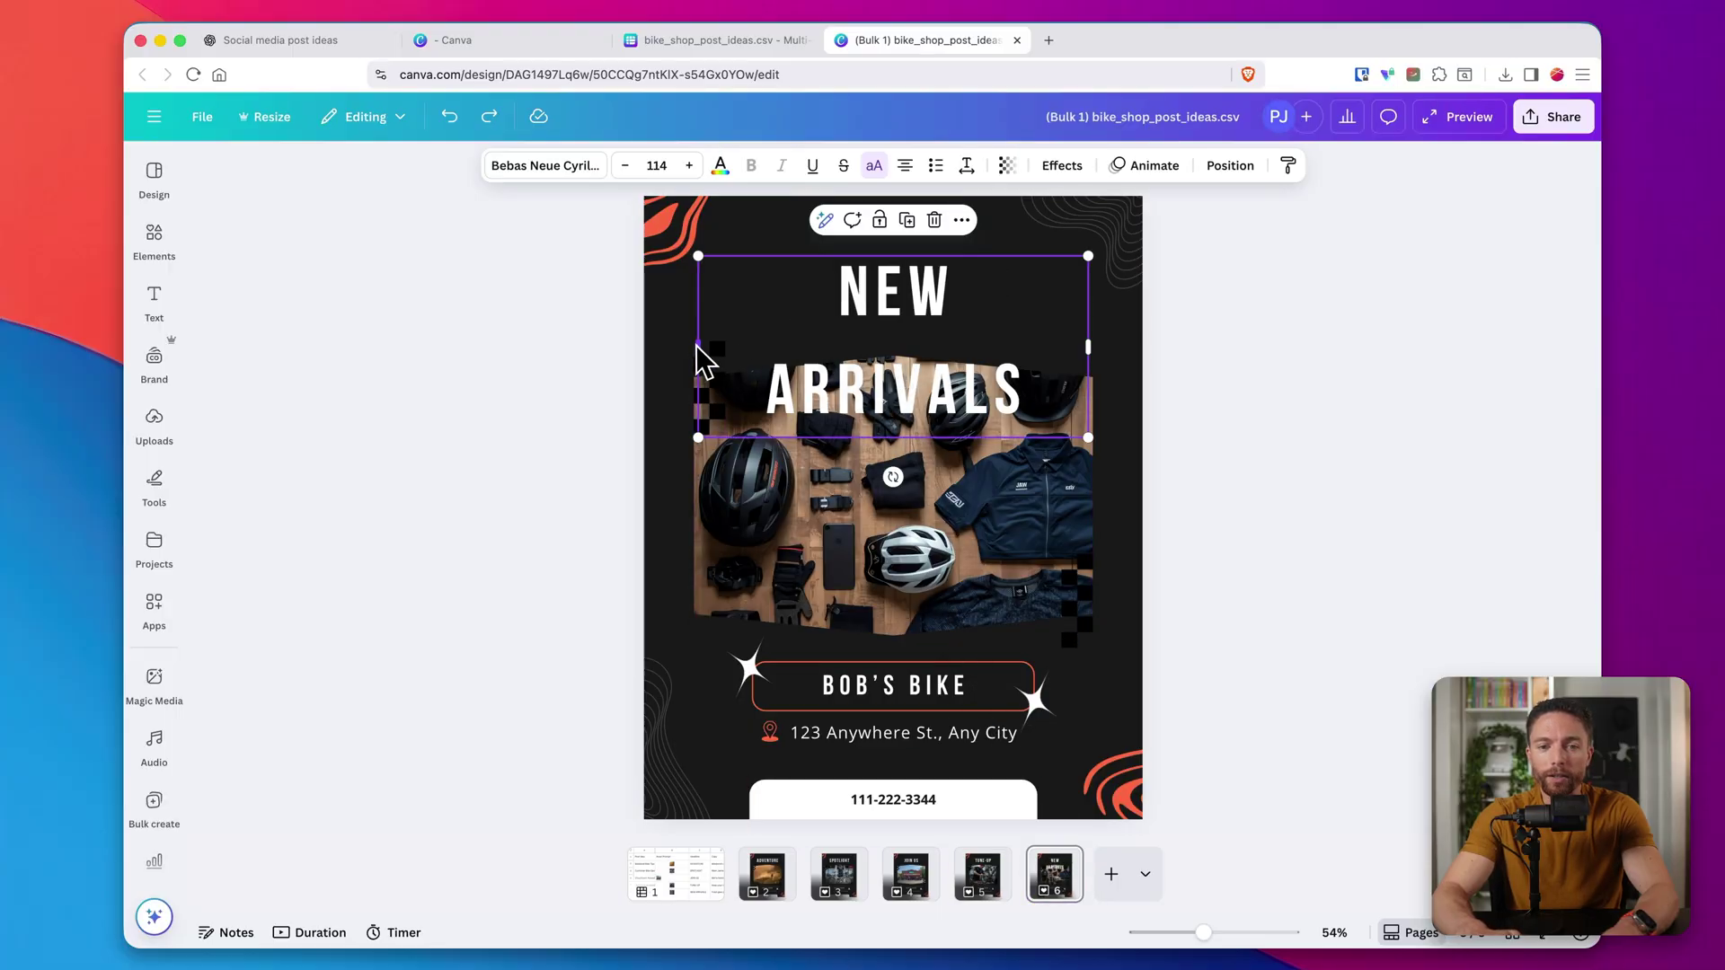
{"action": "left_click_drag", "start_coordinate": [698, 346], "coordinate": [664, 349]}
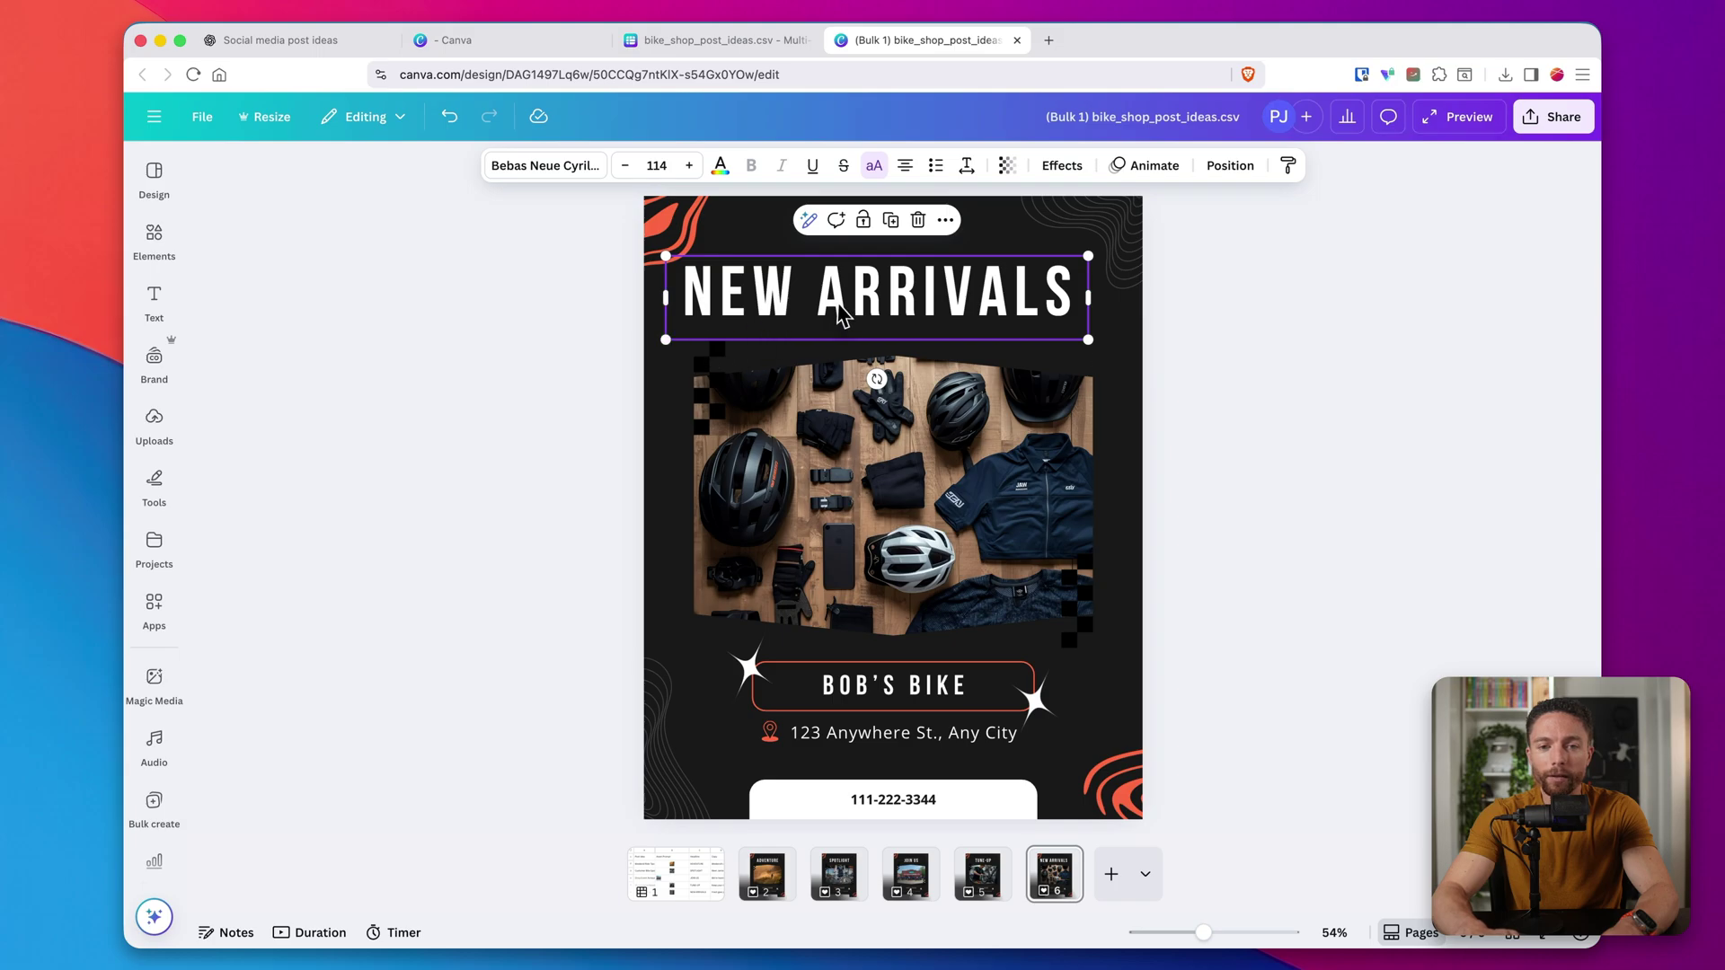
{"action": "left_click", "coordinate": [1251, 523]}
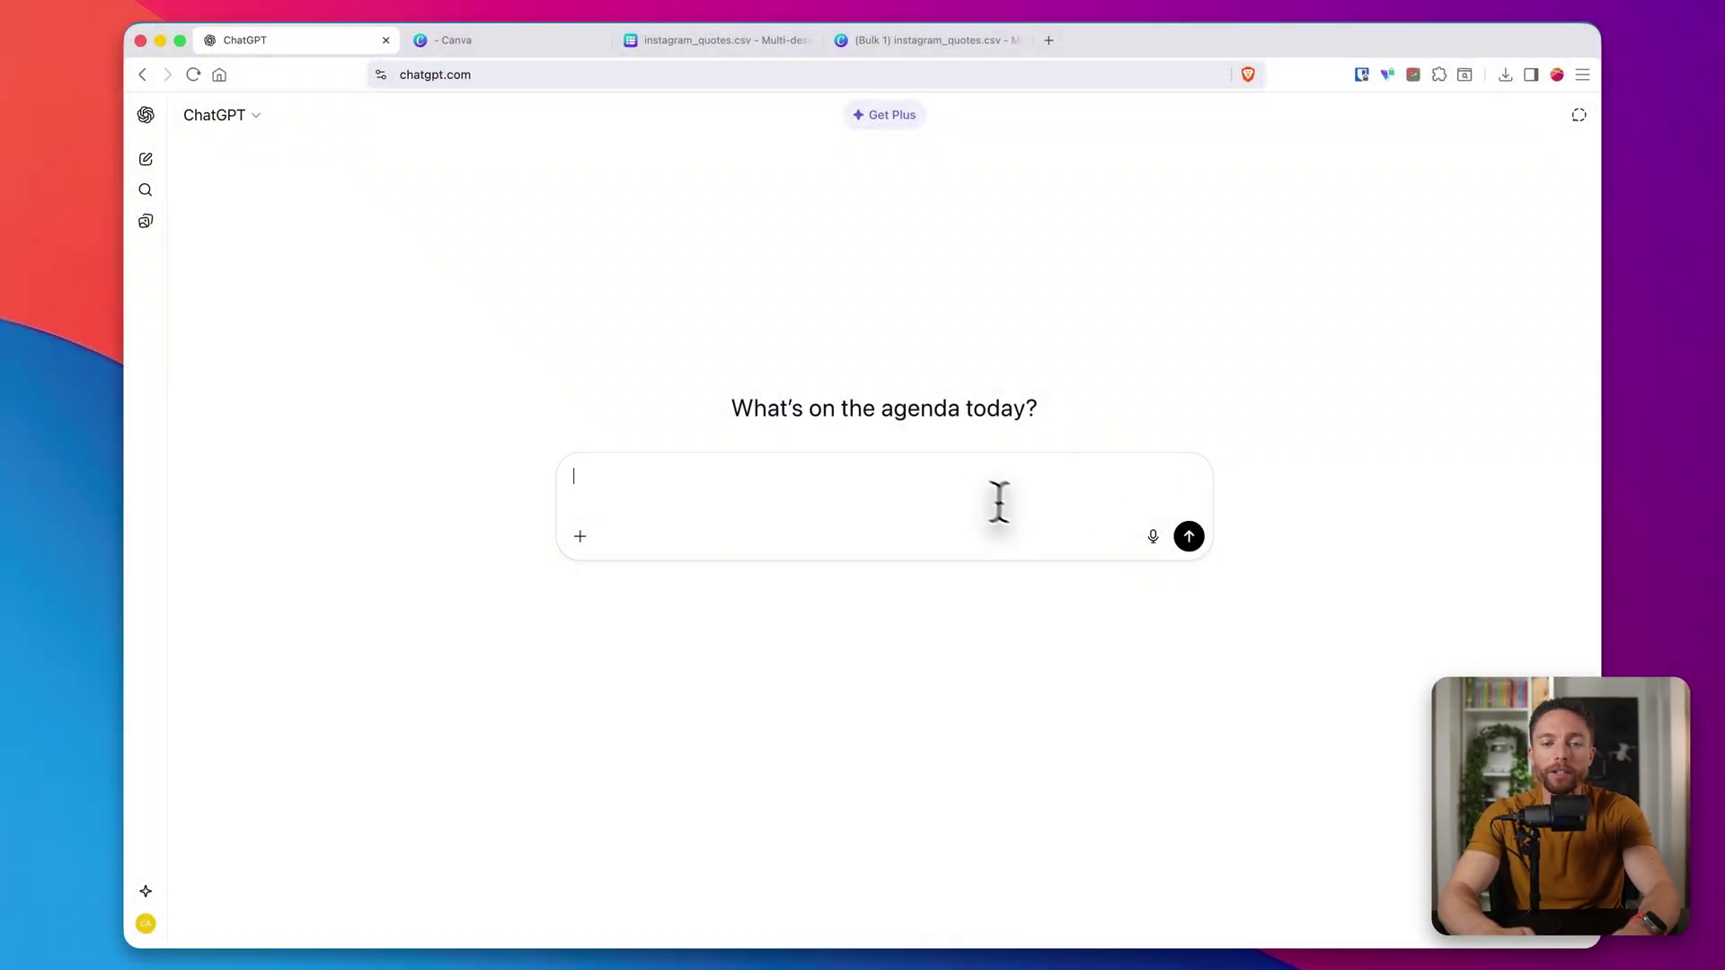
In ChatGPT, write a request for a CSV file with 10 motivational quotes and five columns, including 'quote' for the actual quote text
{"action": "type", "text": "Create a CSV file with 10 motivational quotes. Include five columns: one called 'quote' with the actual quote text, one called 'author' with who said it, one with the copy that's going to go underneath the Instagram post, one with the date that I should publish it, one with relevant hashtags to use."}
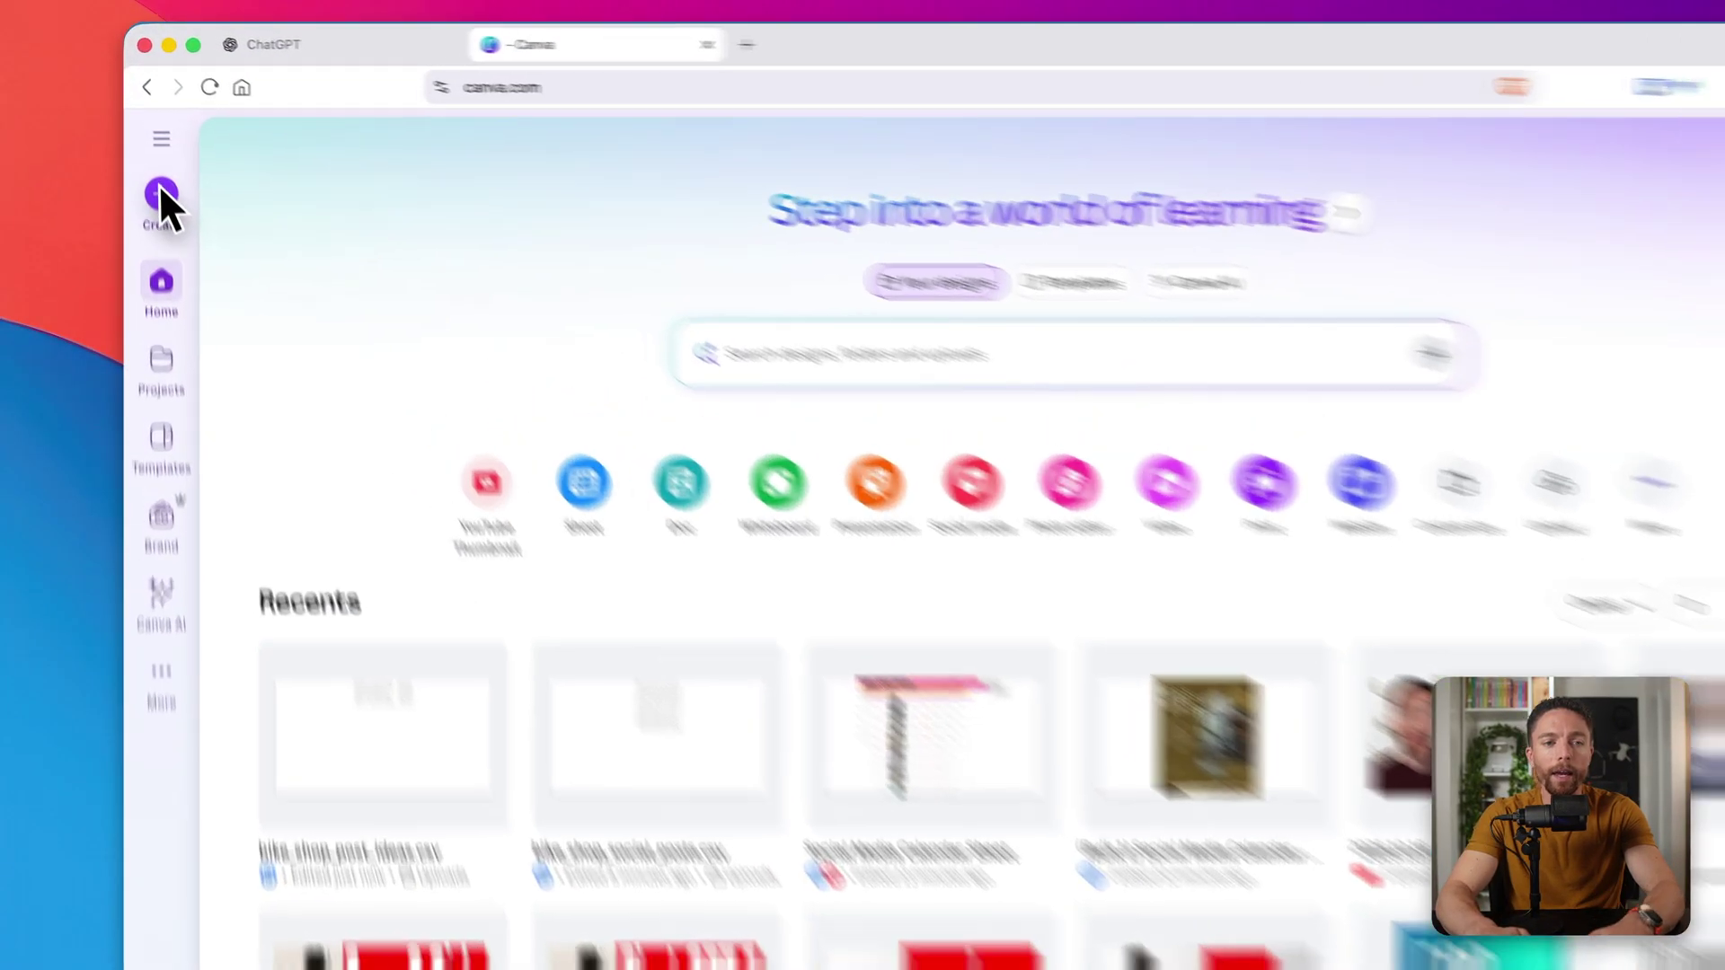
Switch to Canva, upload instagram_quotes.csv from the Desktop and open it as a sheet
{"action": "left_click", "coordinate": [153, 161]}
{"action": "left_click", "coordinate": [369, 580]}
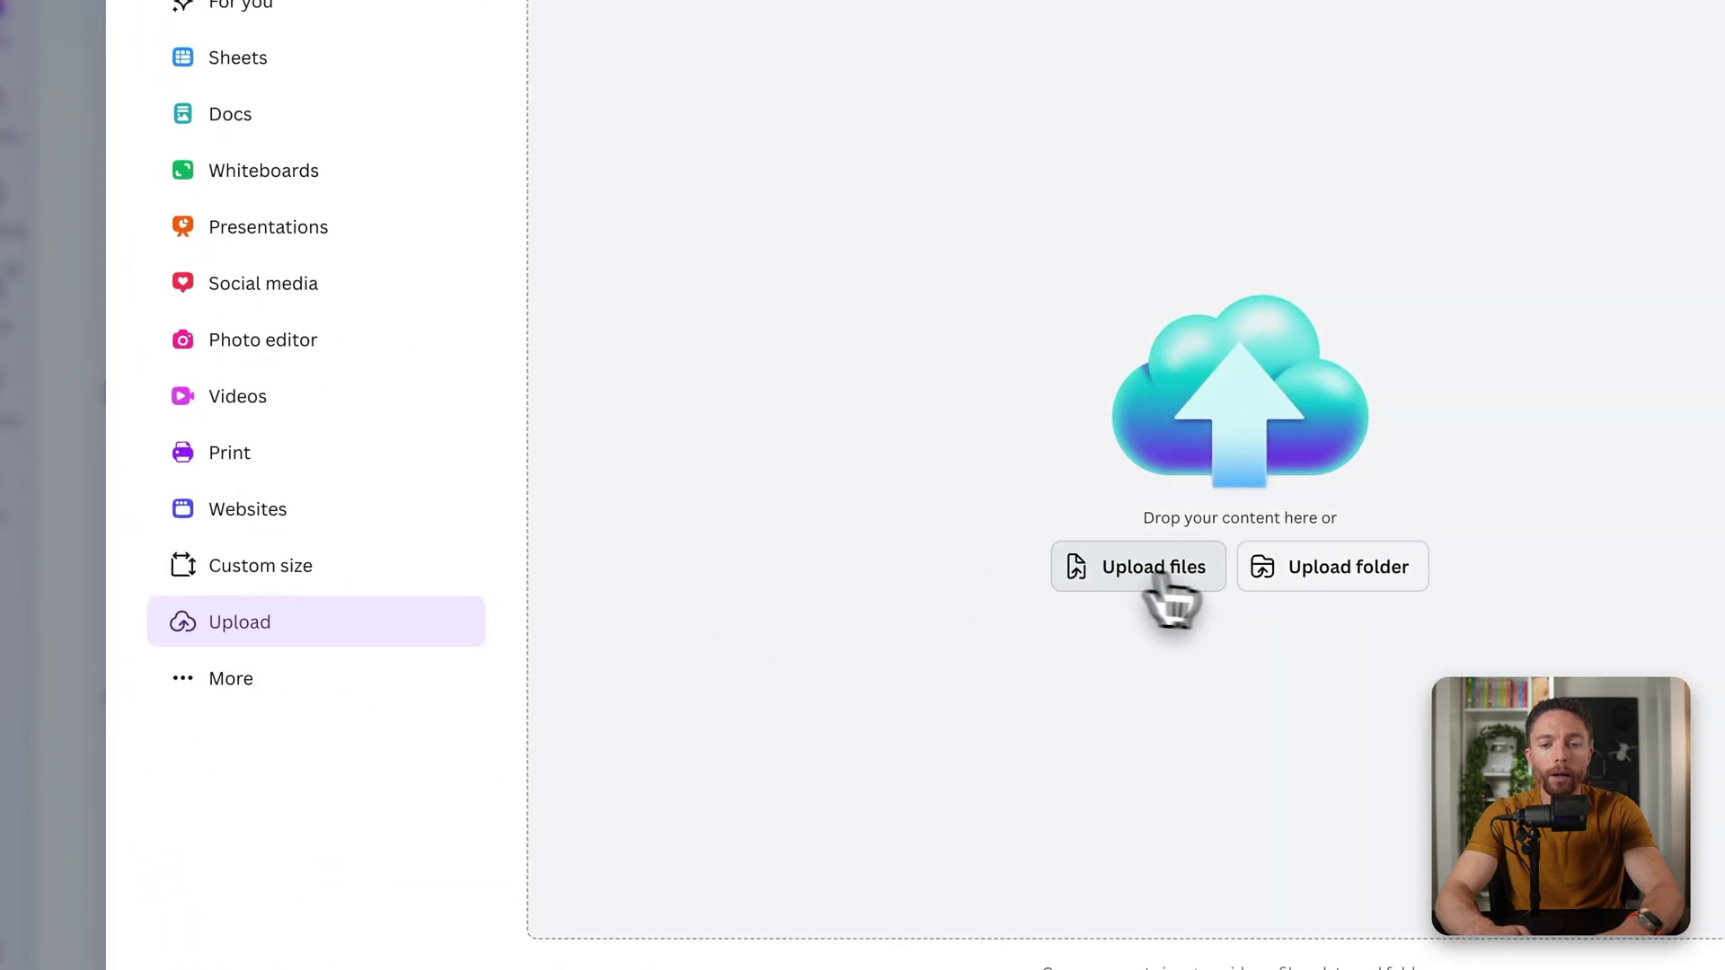
{"action": "left_click", "coordinate": [1159, 584]}
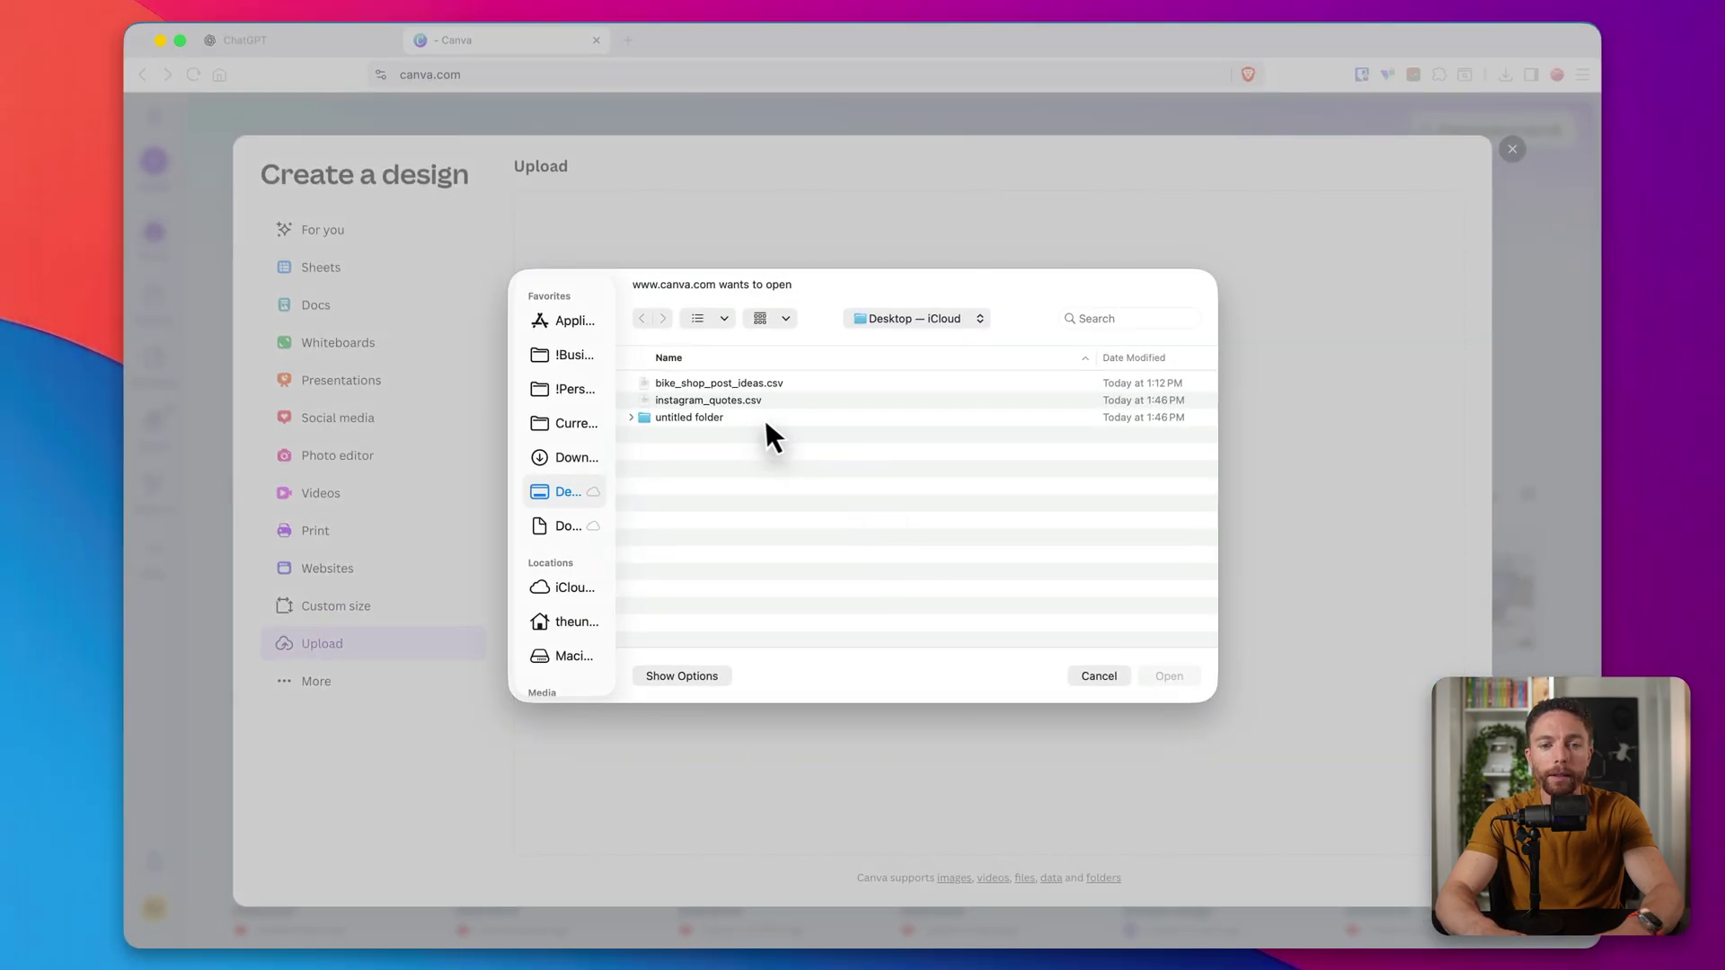
{"action": "double_click", "coordinate": [758, 405]}
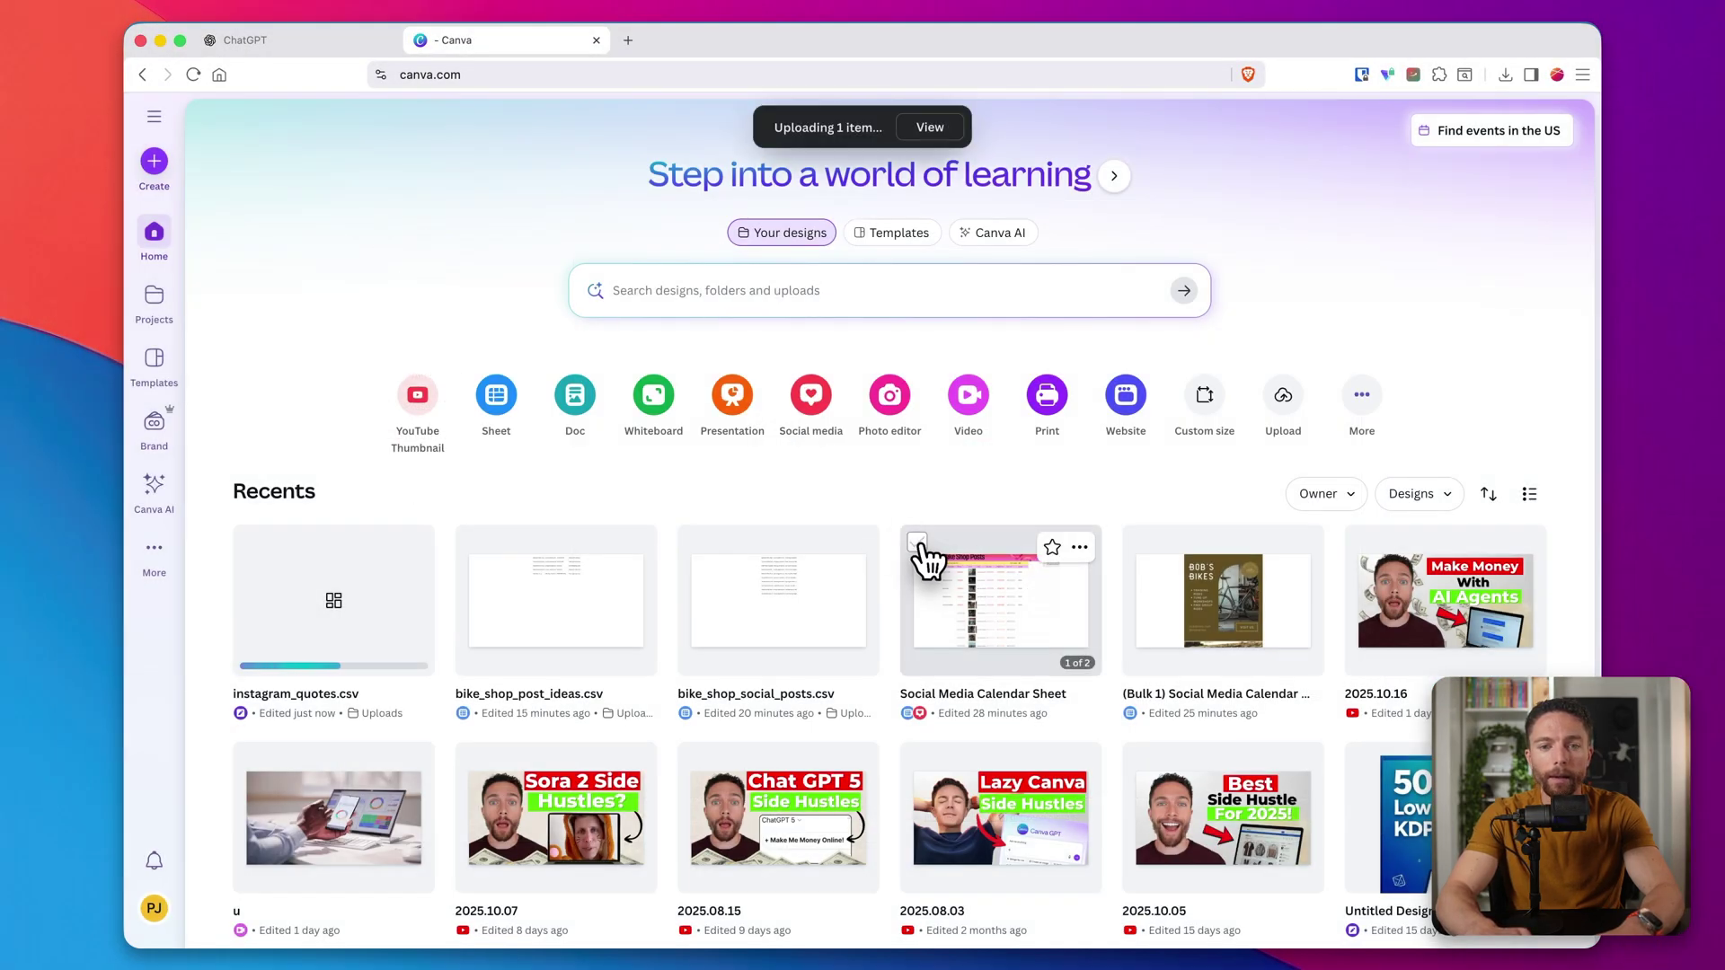
{"action": "scroll", "coordinate": [935, 135], "scroll_direction": "down", "scroll_amount": 2}
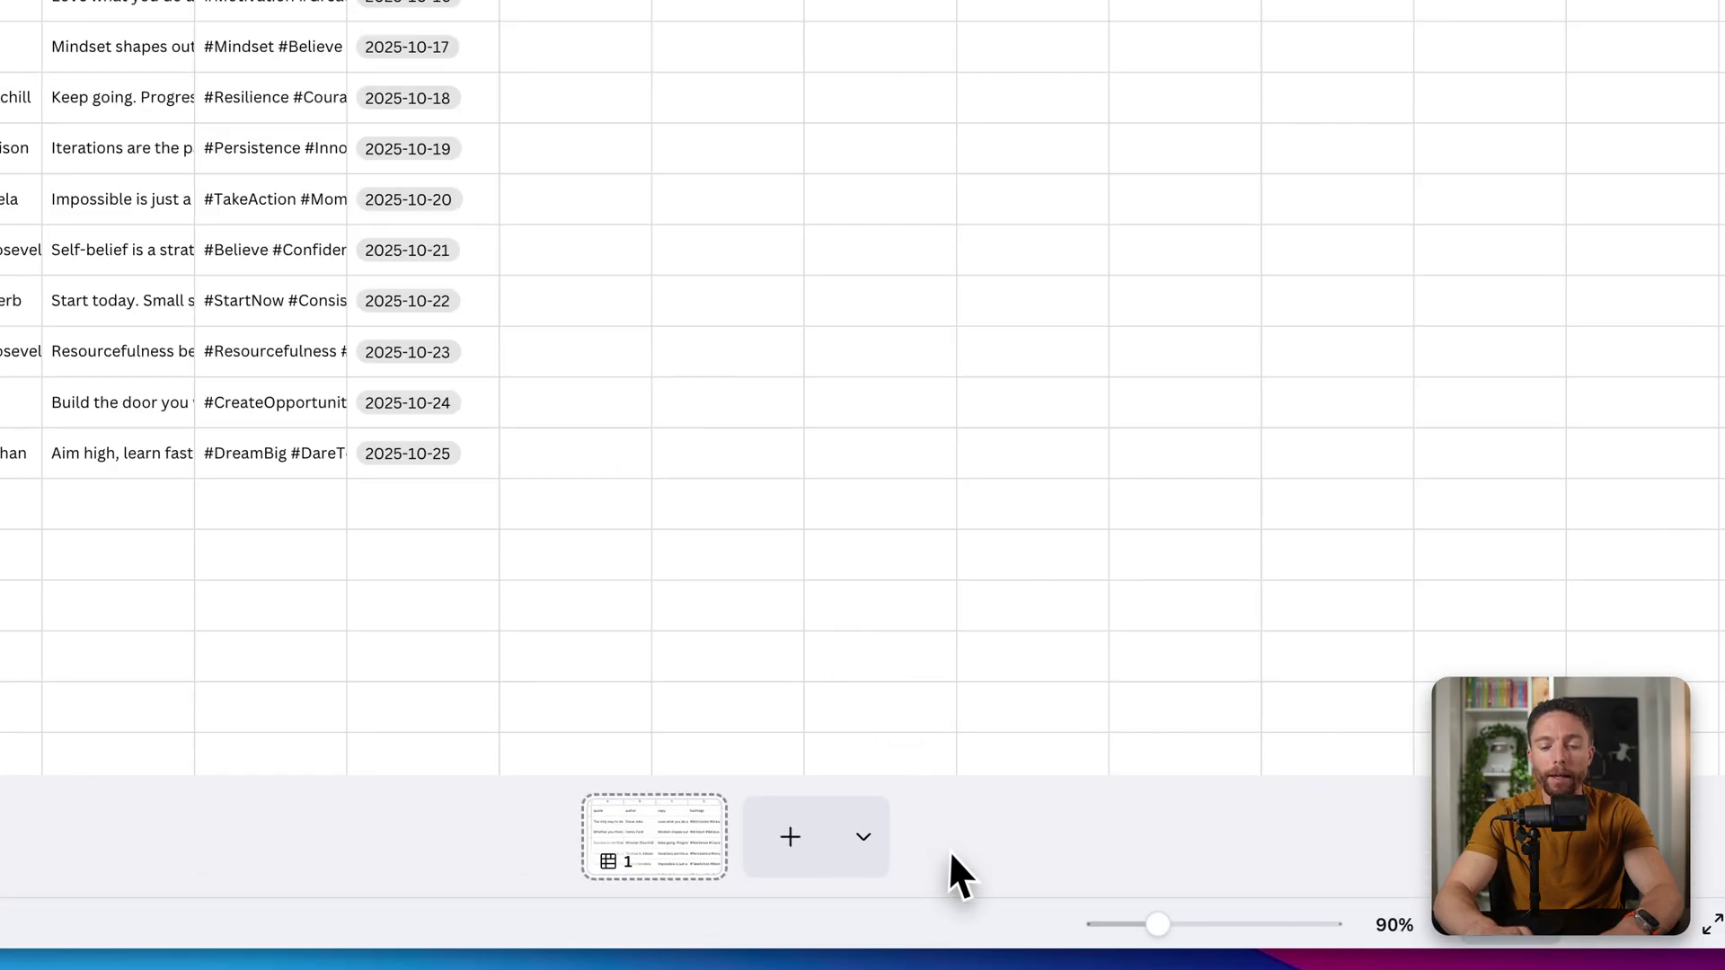
Add an Instagram Post (4:5) page after the quotes sheet
{"action": "left_click", "coordinate": [864, 840]}
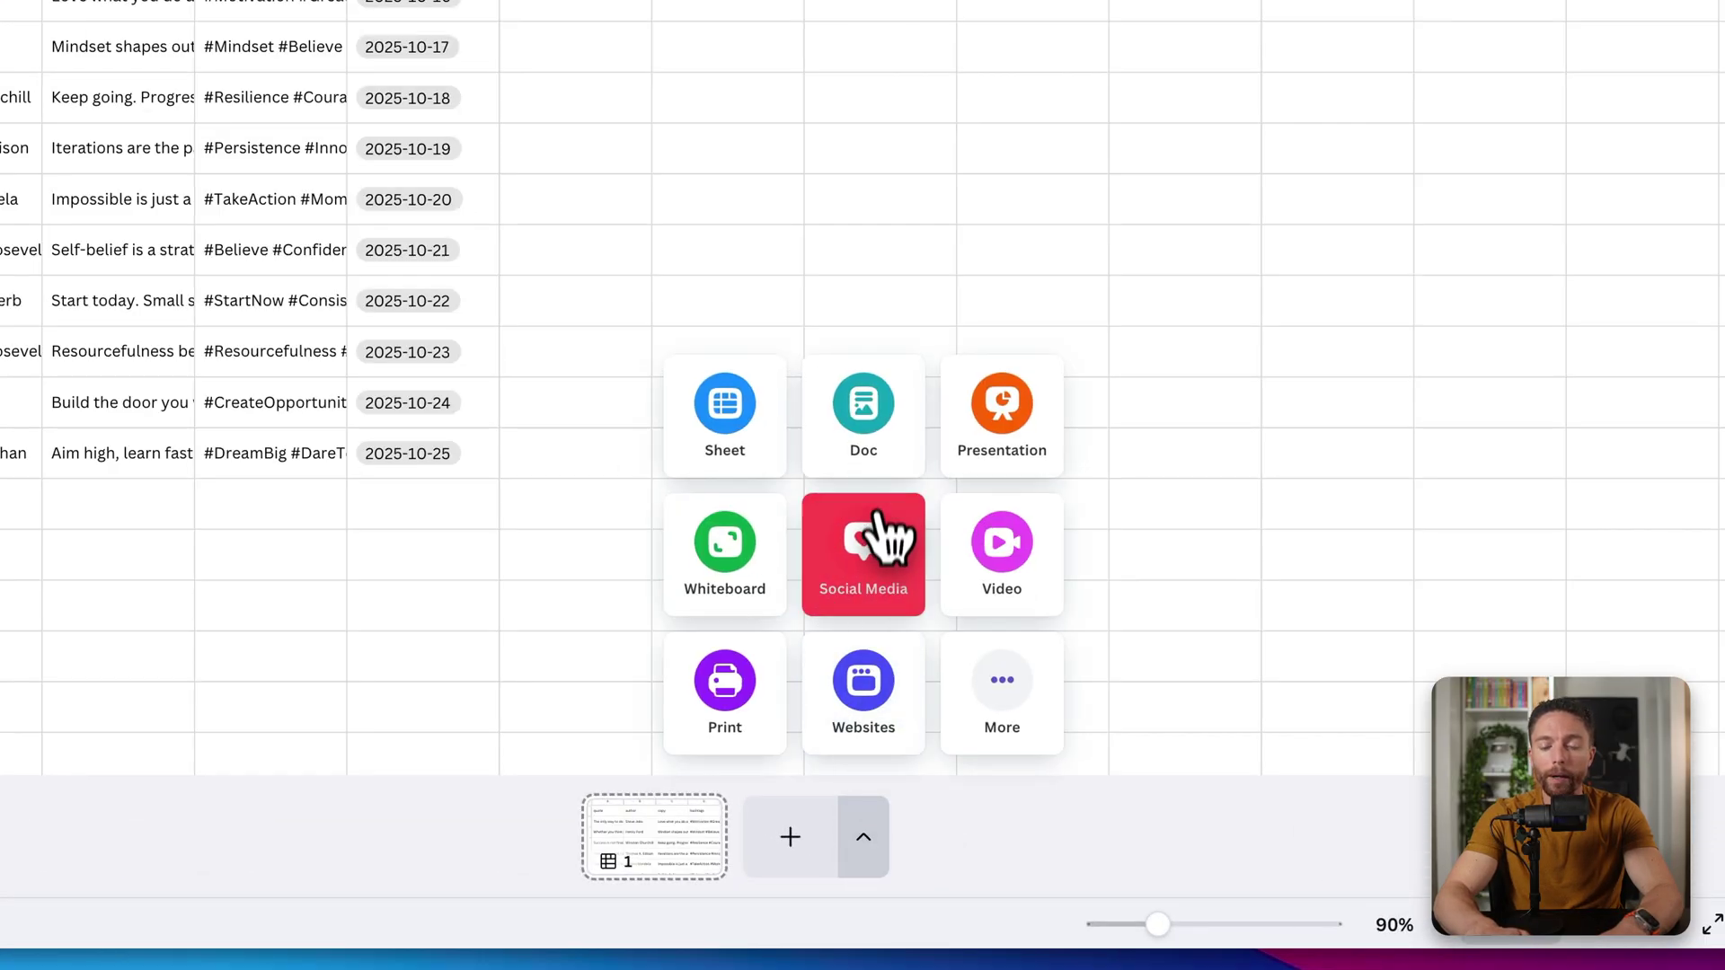
{"action": "left_click", "coordinate": [888, 564]}
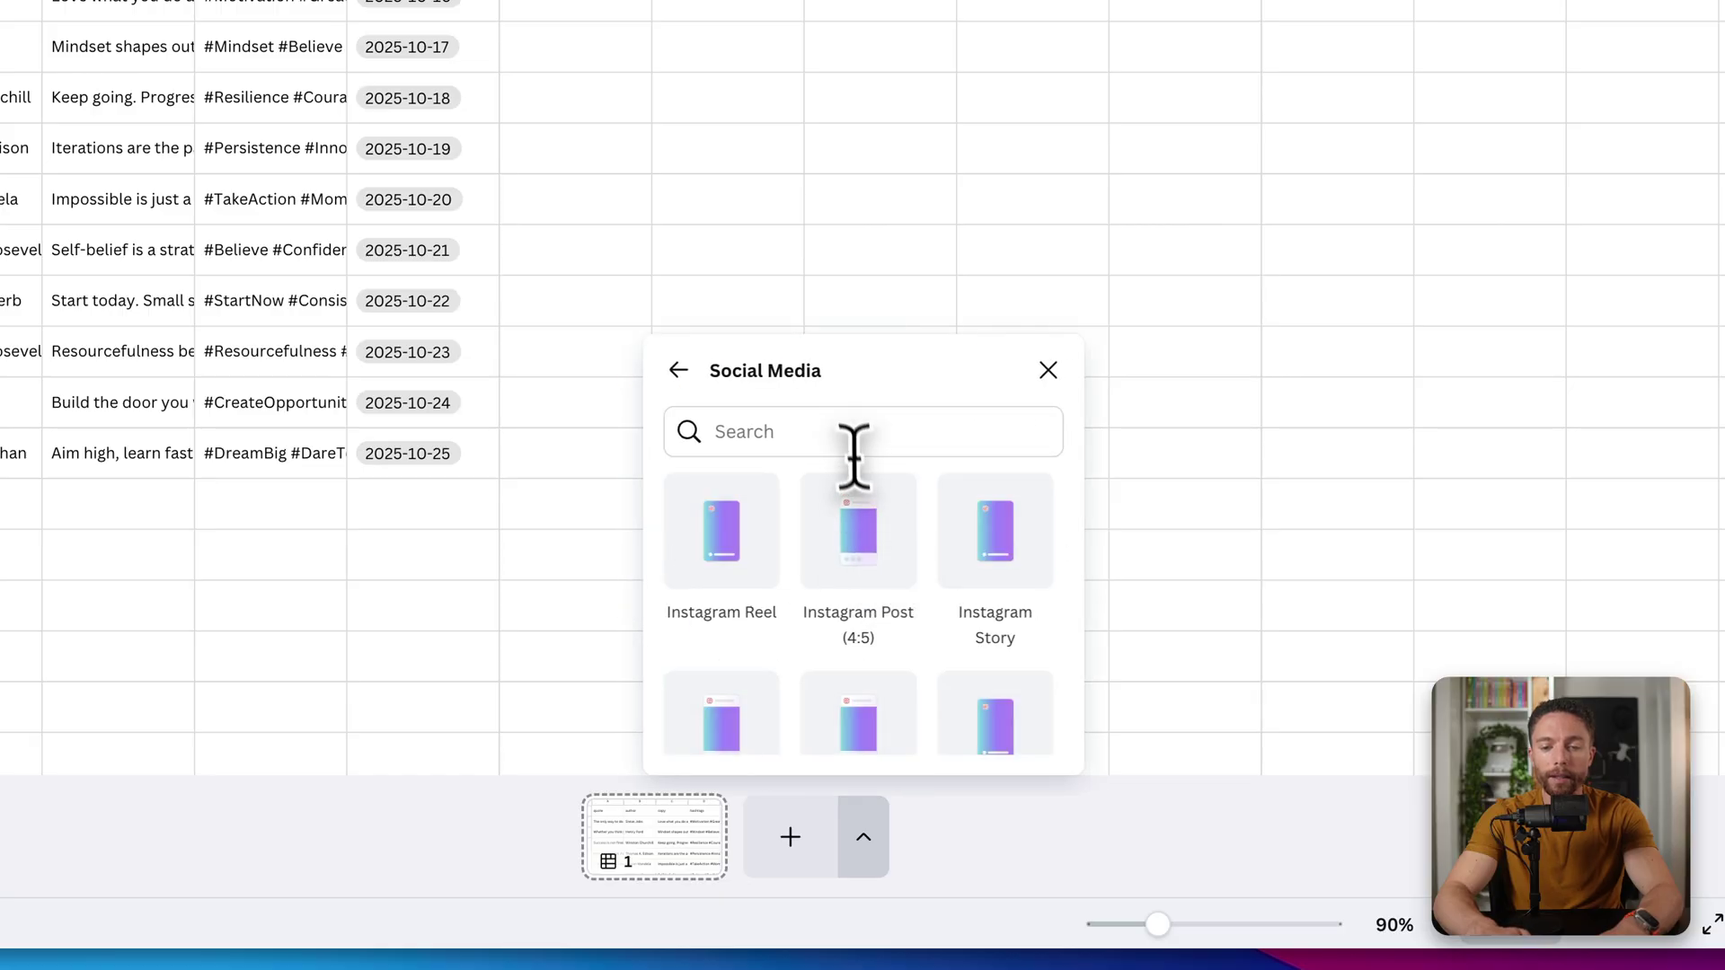
{"action": "left_click", "coordinate": [863, 557]}
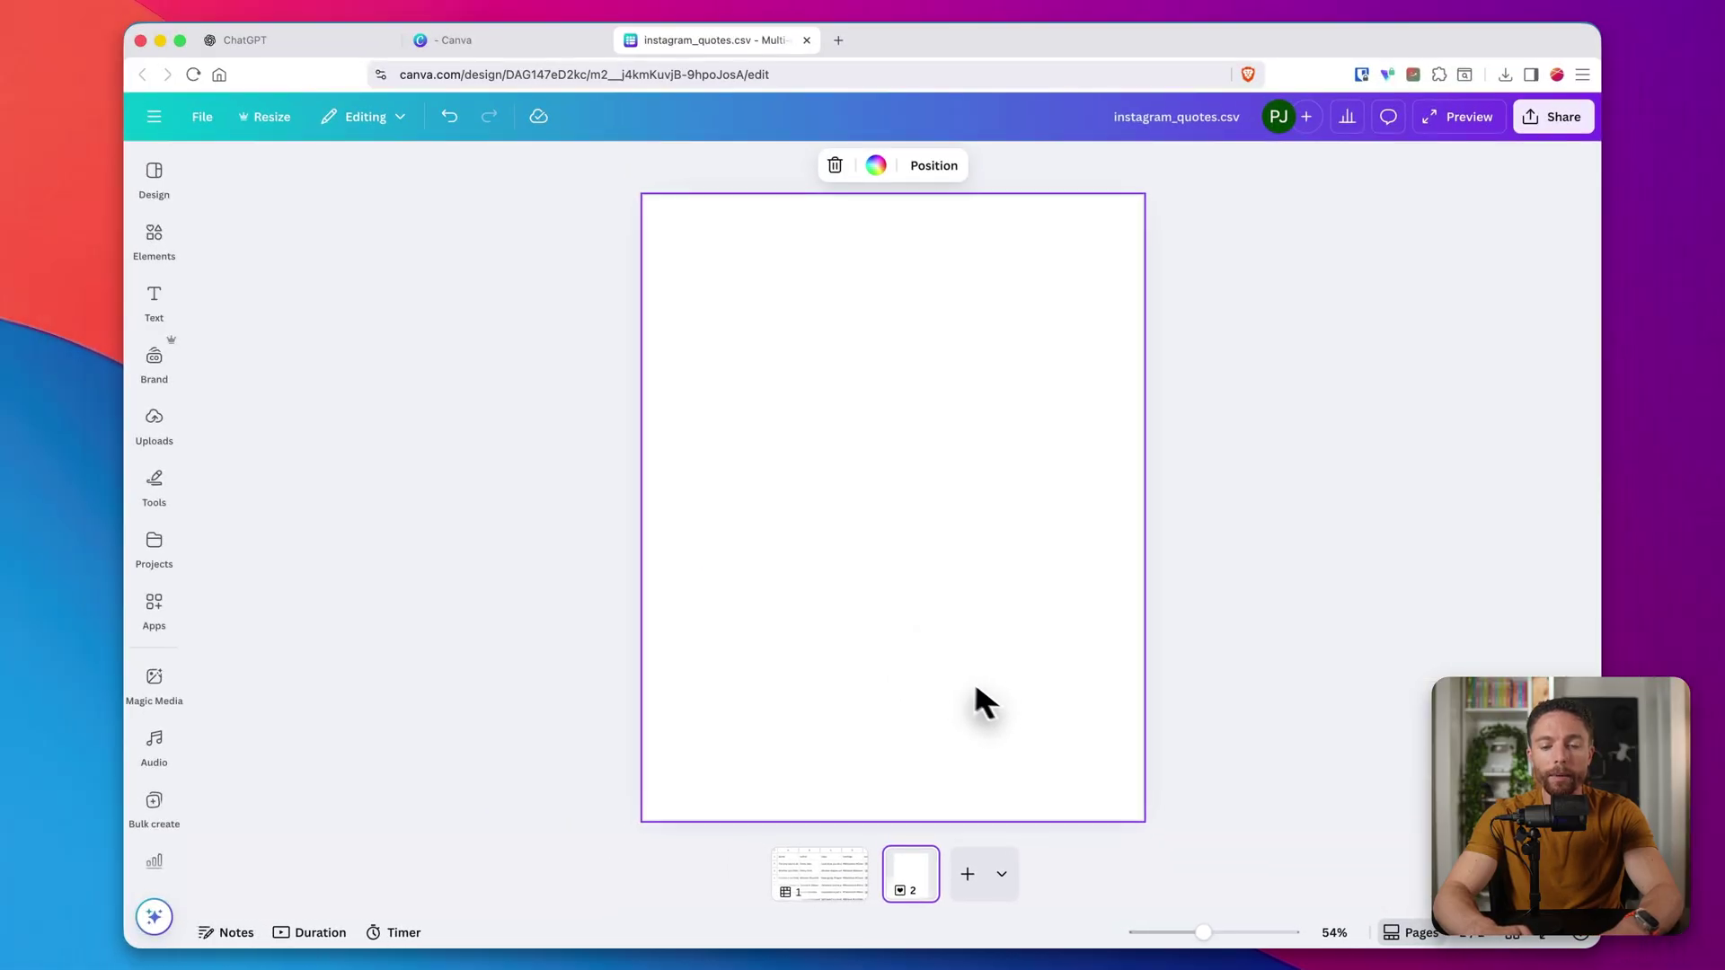
Search the templates for motivational quotes, apply the sunset pier quote design, and delete its STUDIO SHODWE text
{"action": "left_click", "coordinate": [165, 177]}
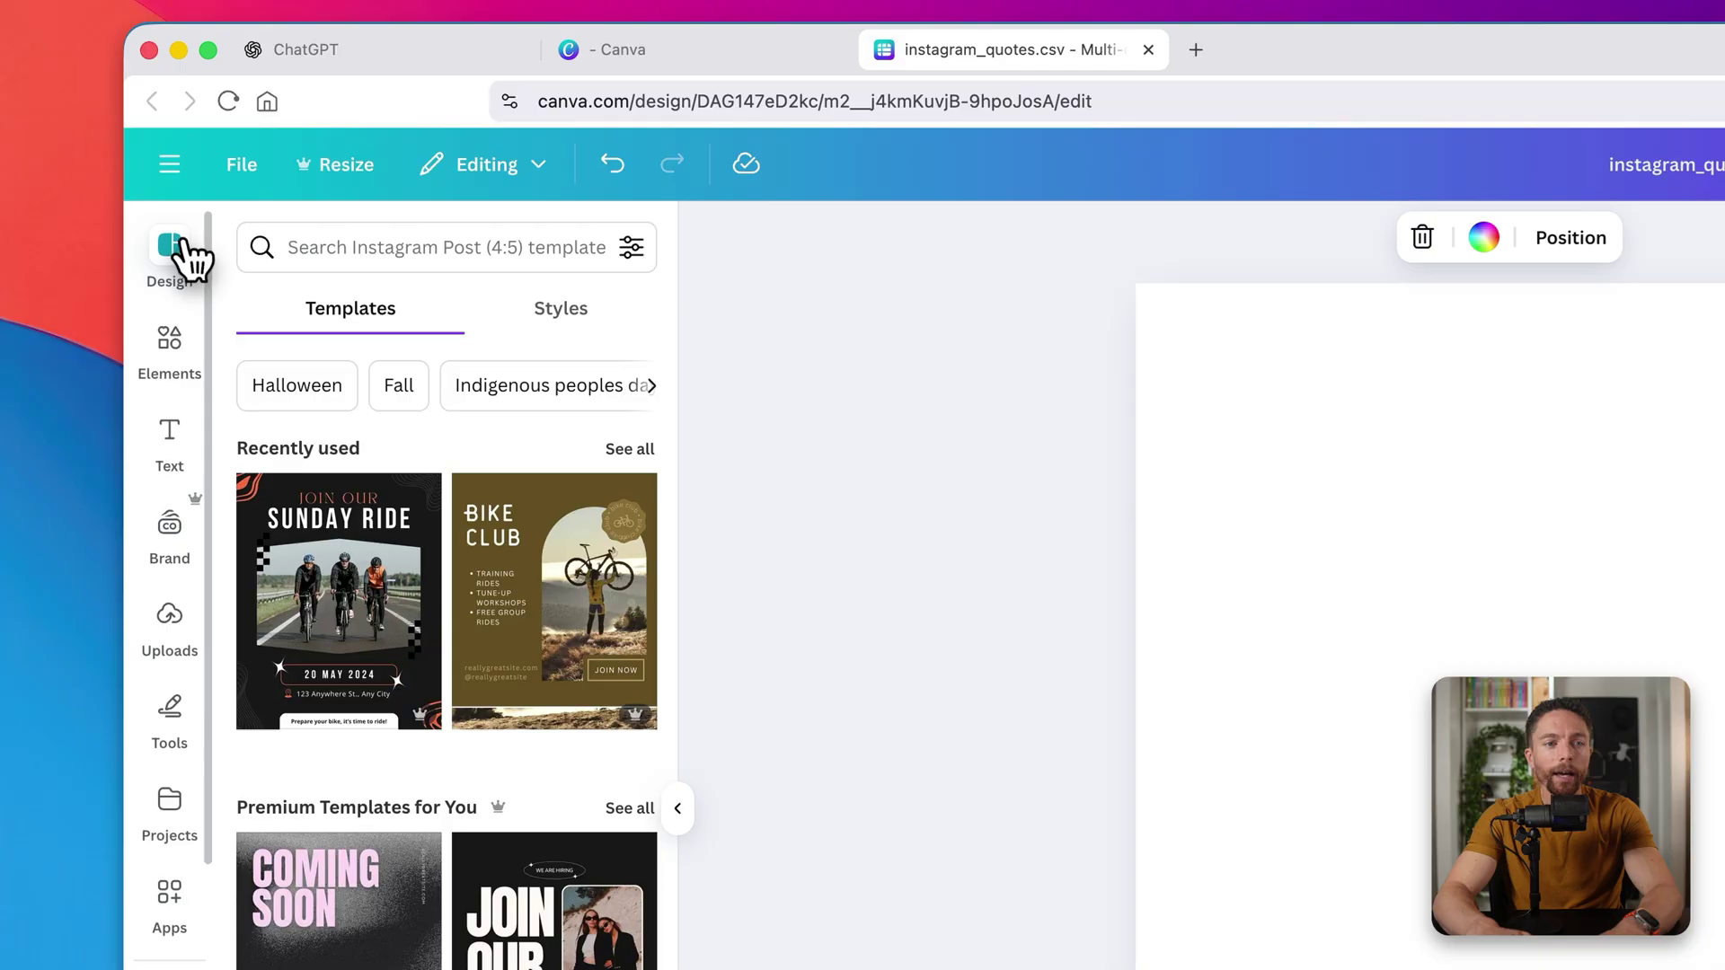
{"action": "left_click", "coordinate": [366, 240]}
{"action": "type", "text": "motivation"}
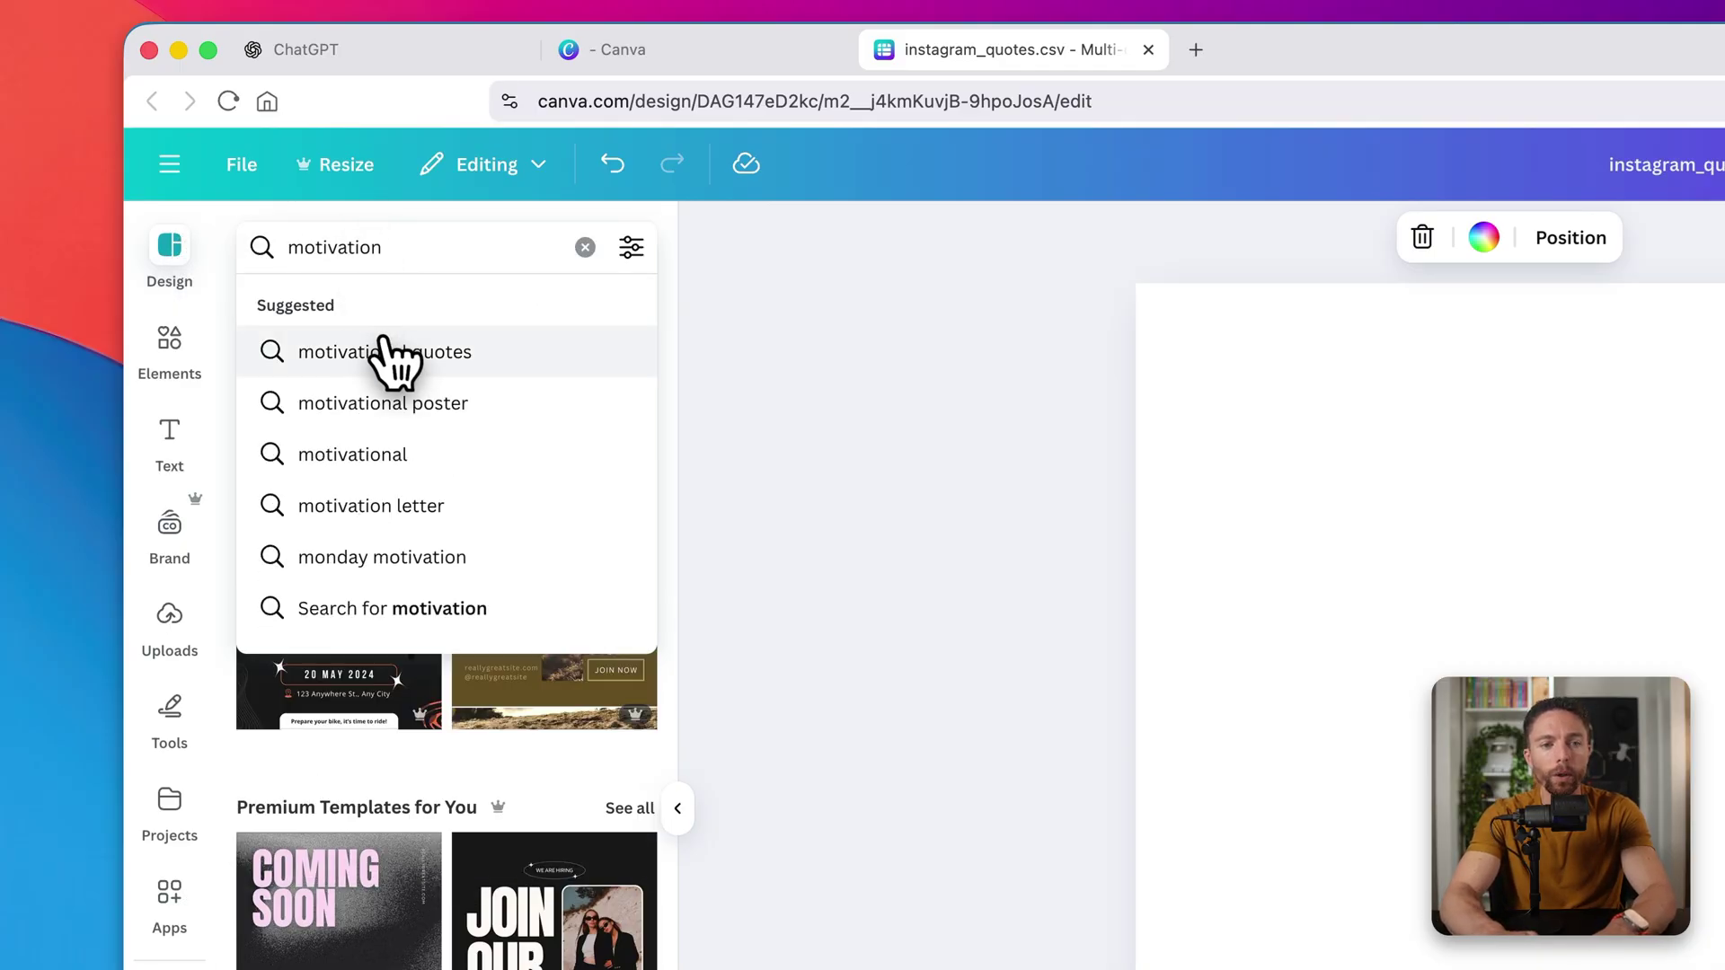
{"action": "left_click", "coordinate": [392, 354]}
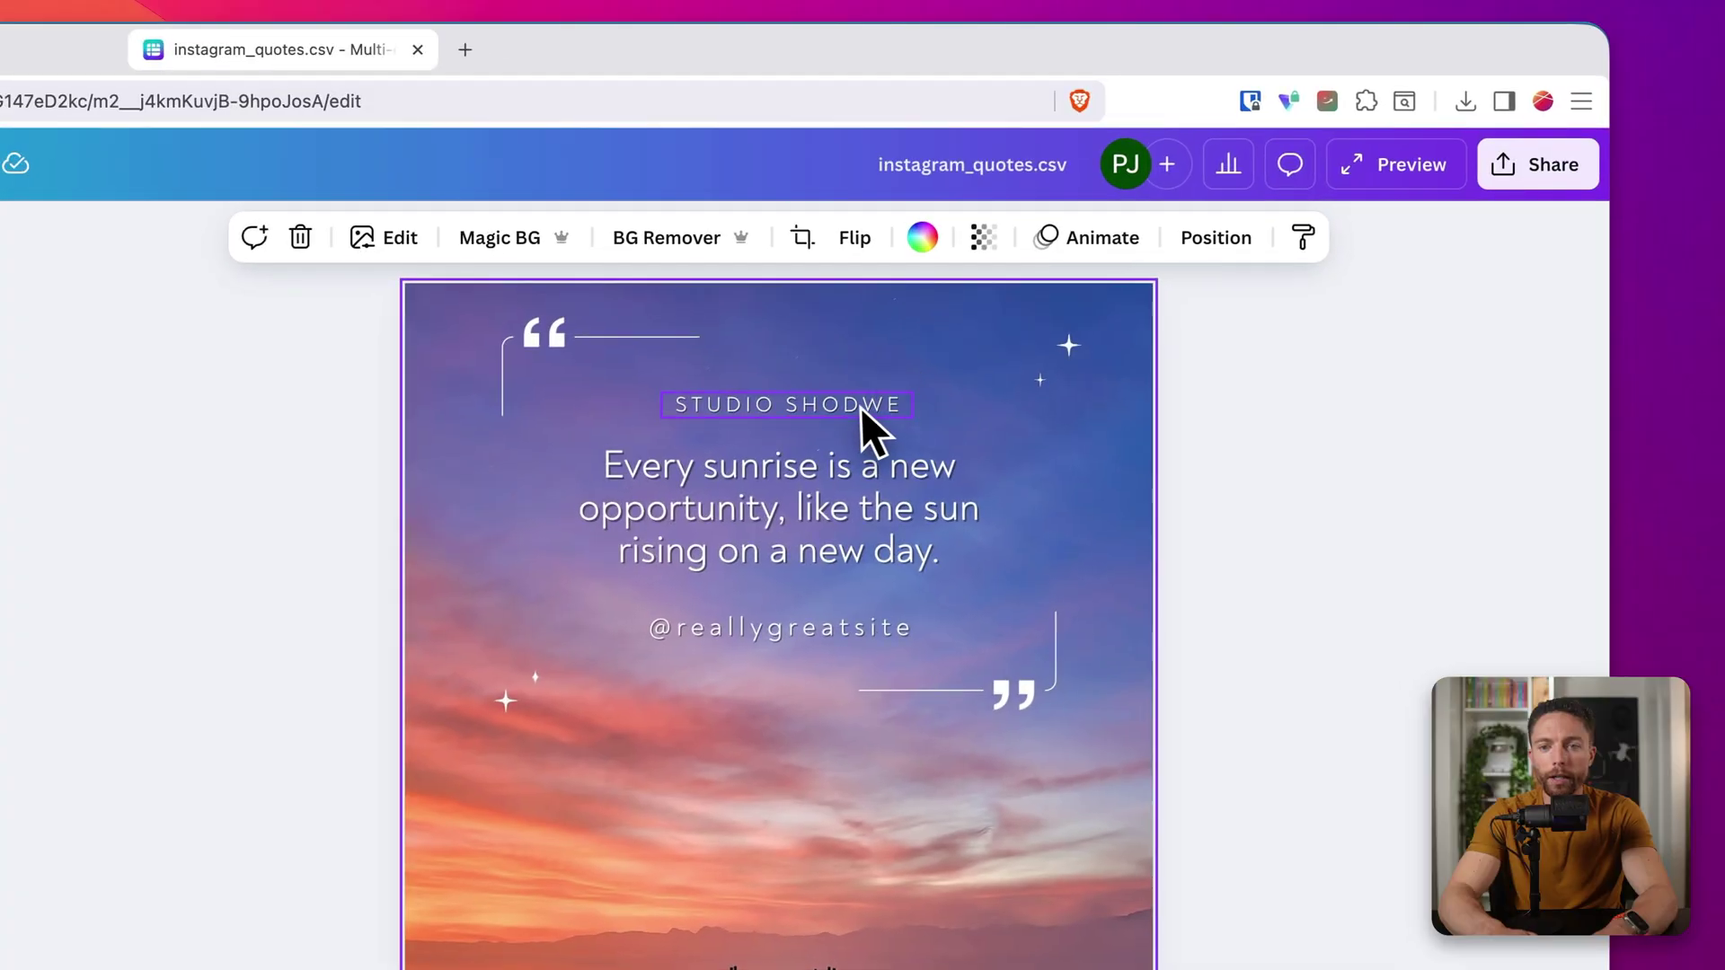
{"action": "left_click", "coordinate": [1087, 279]}
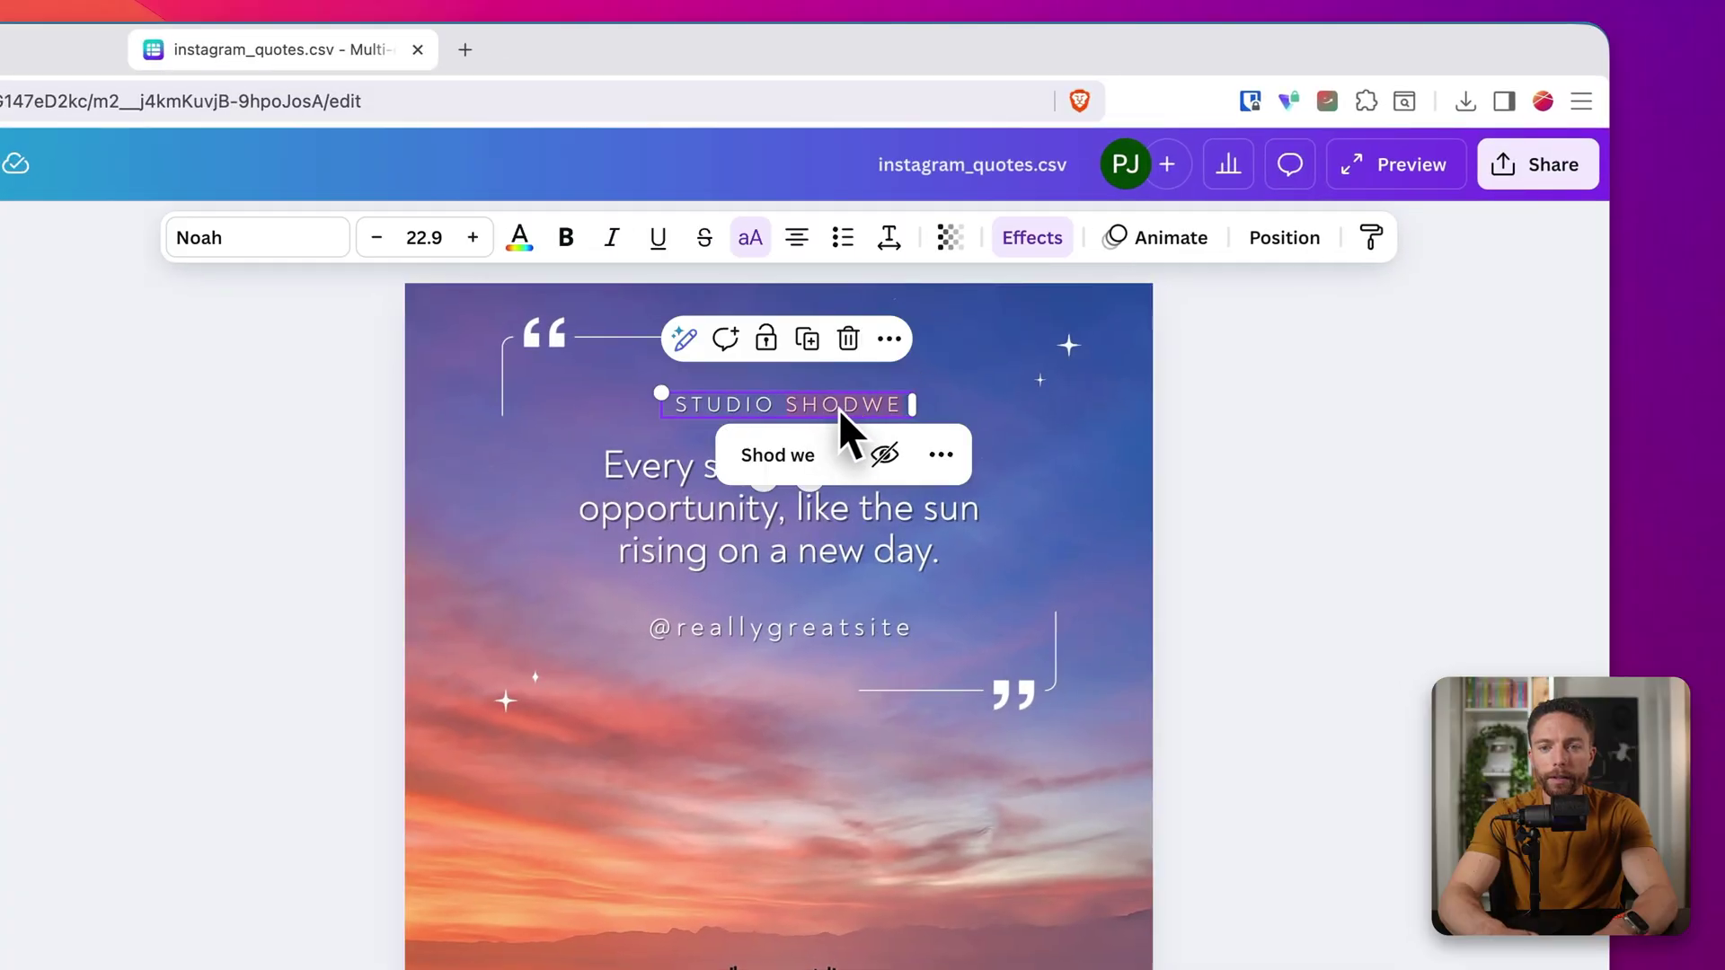
{"action": "left_click", "coordinate": [848, 338]}
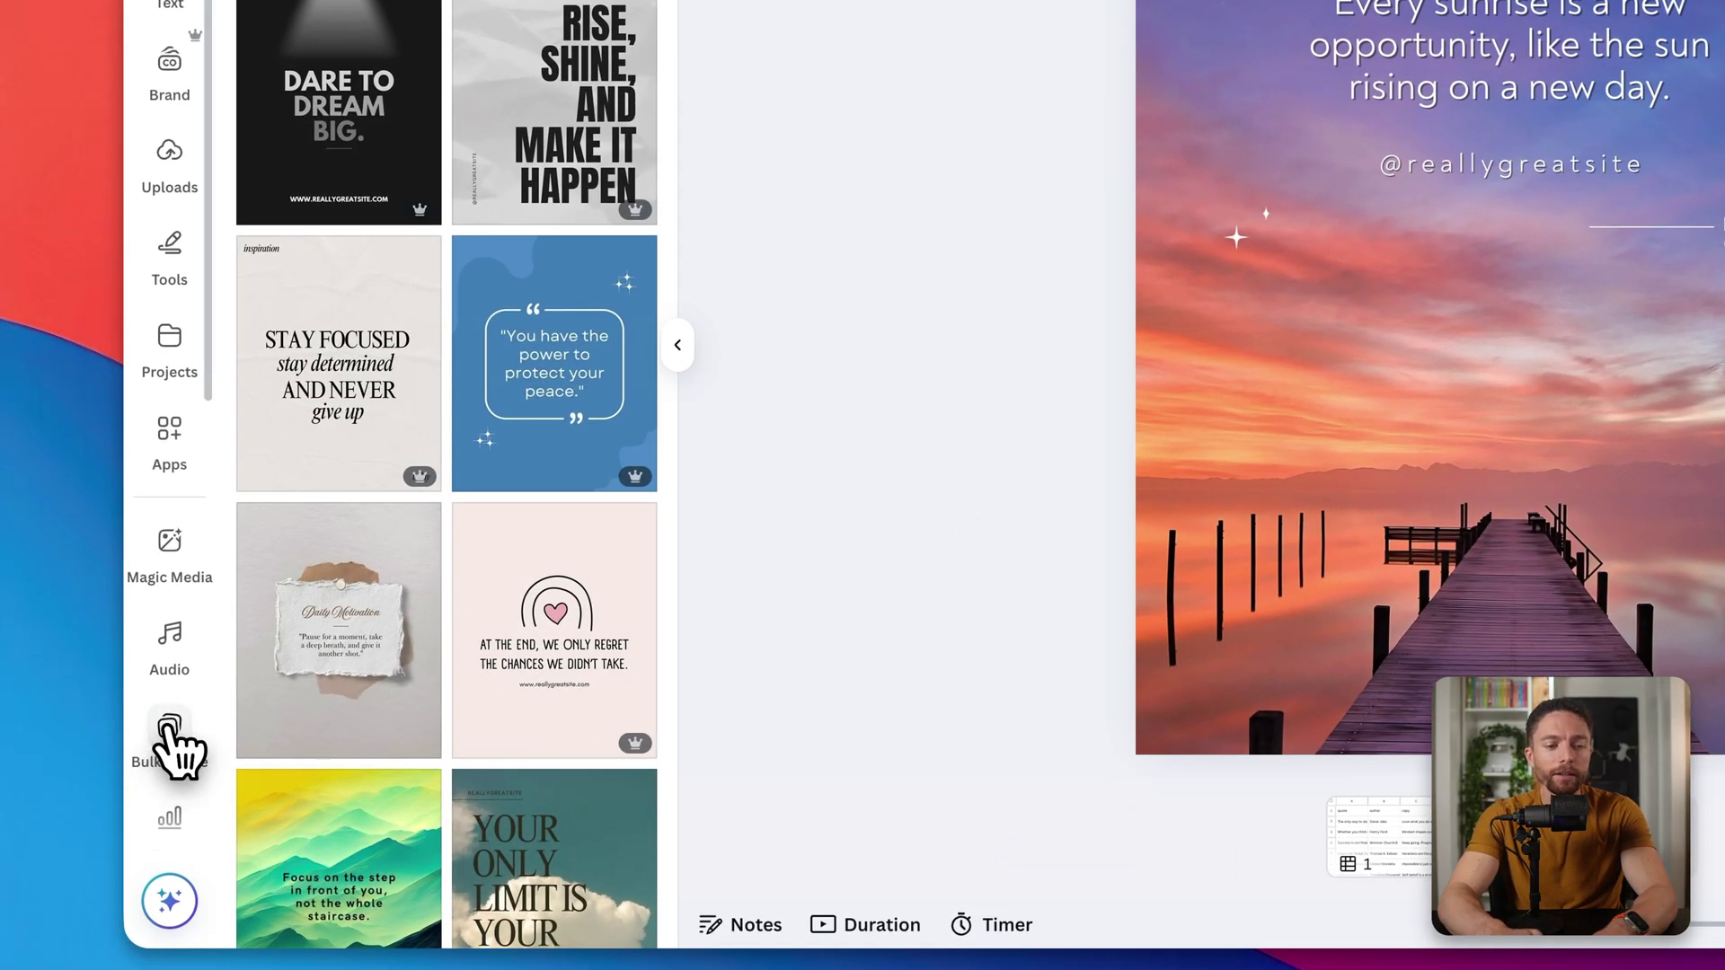
Start a bulk creation for the quote page and connect the instagram_quotes sheet as its data source
{"action": "left_click", "coordinate": [169, 732]}
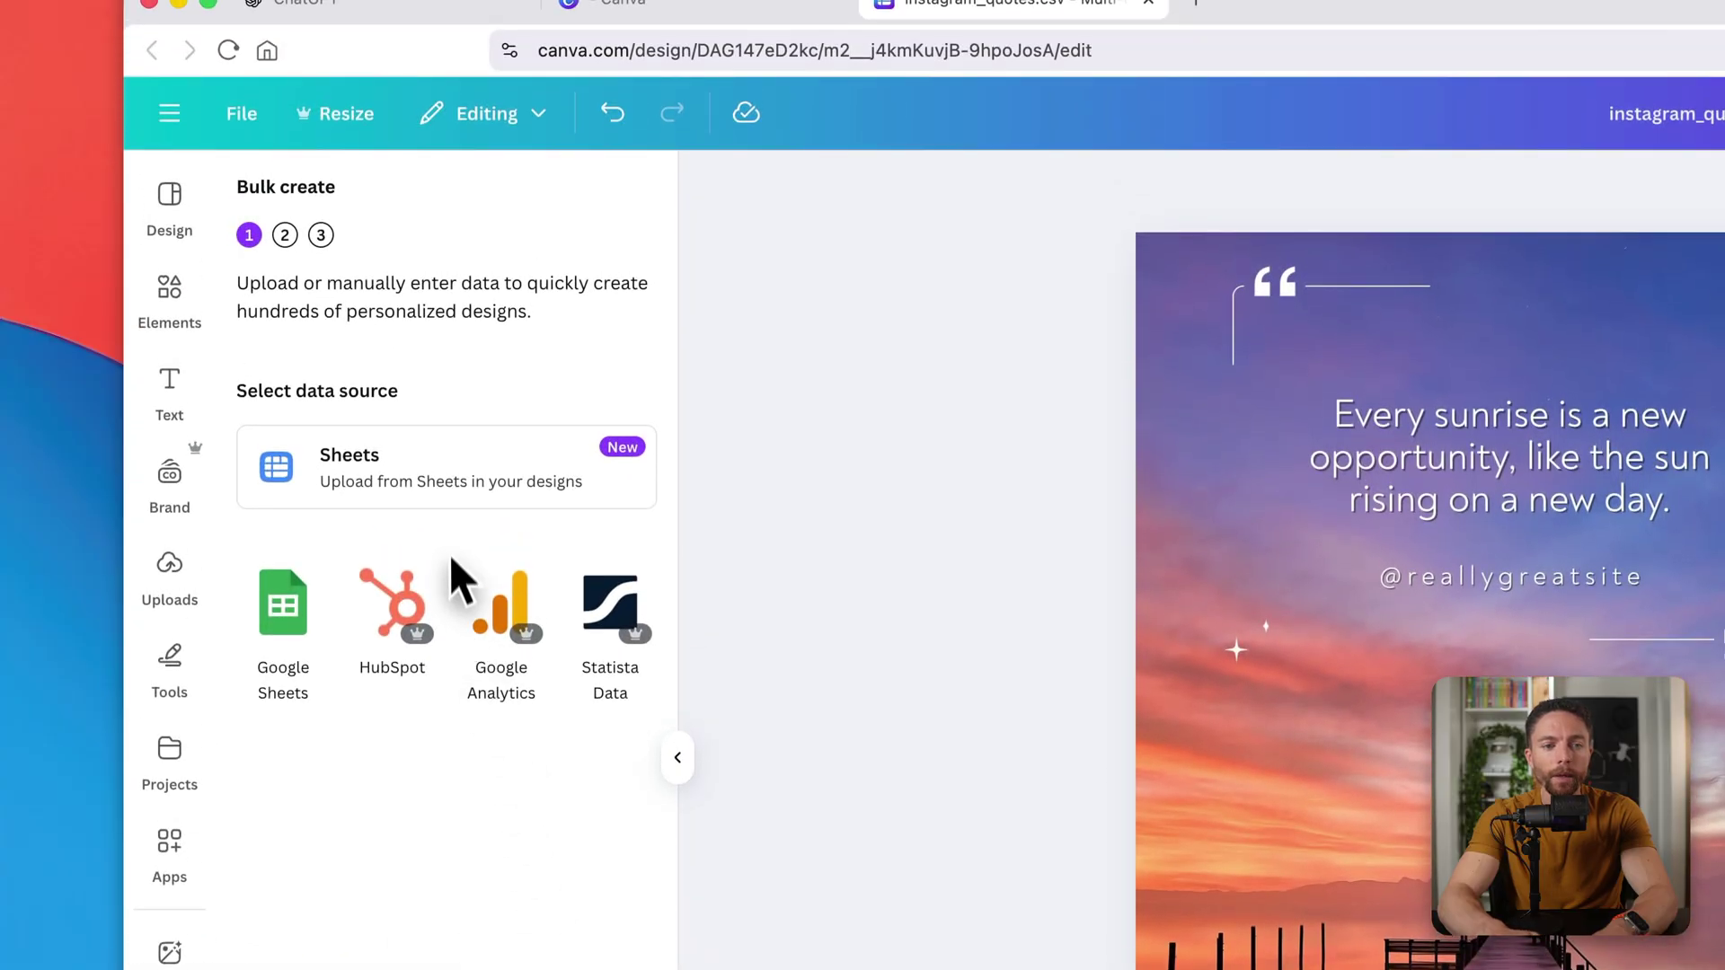
{"action": "left_click", "coordinate": [468, 492]}
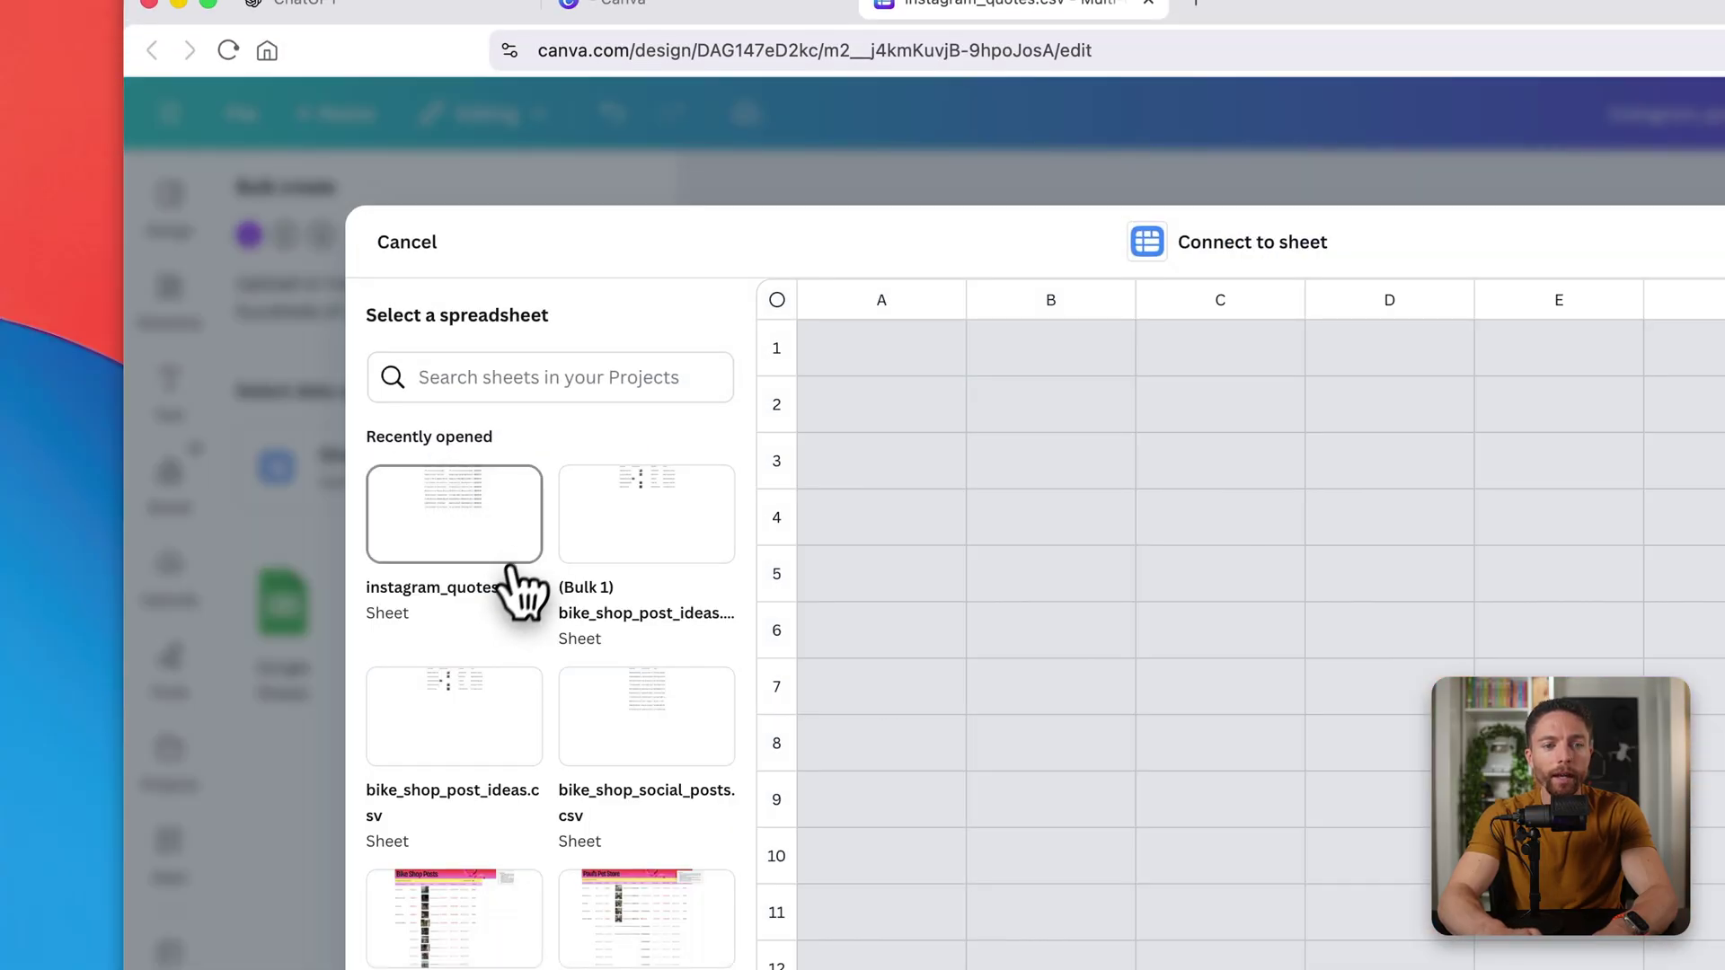
{"action": "left_click", "coordinate": [485, 530]}
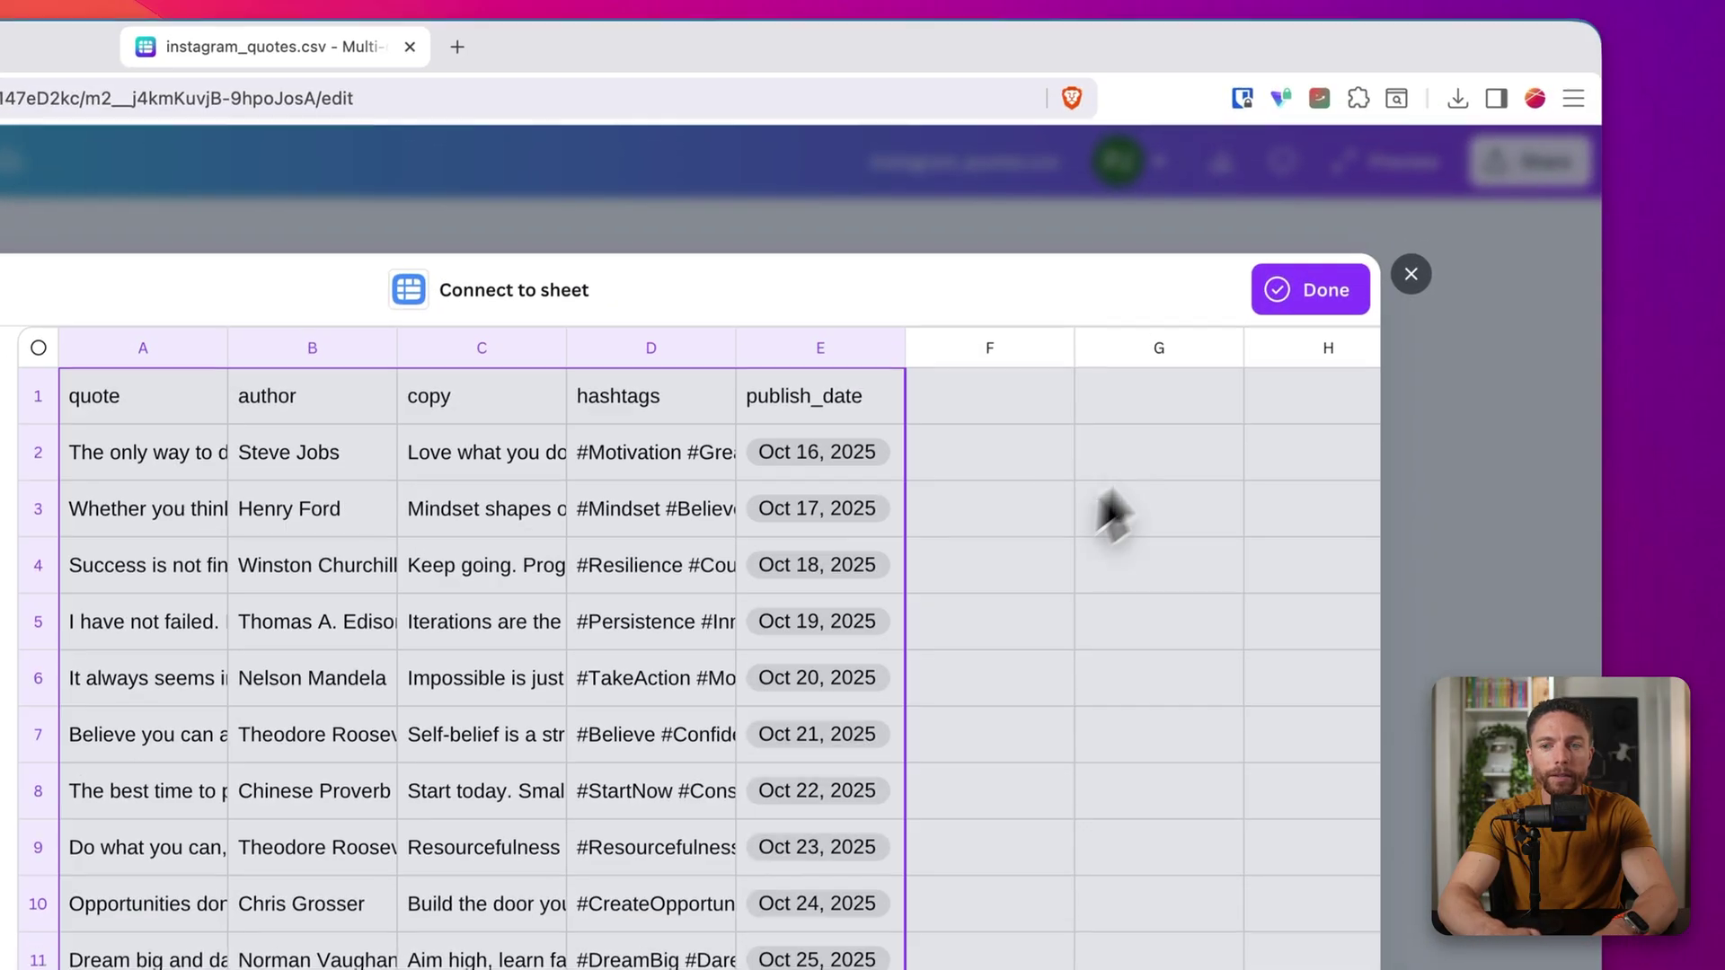
{"action": "left_click", "coordinate": [1296, 307]}
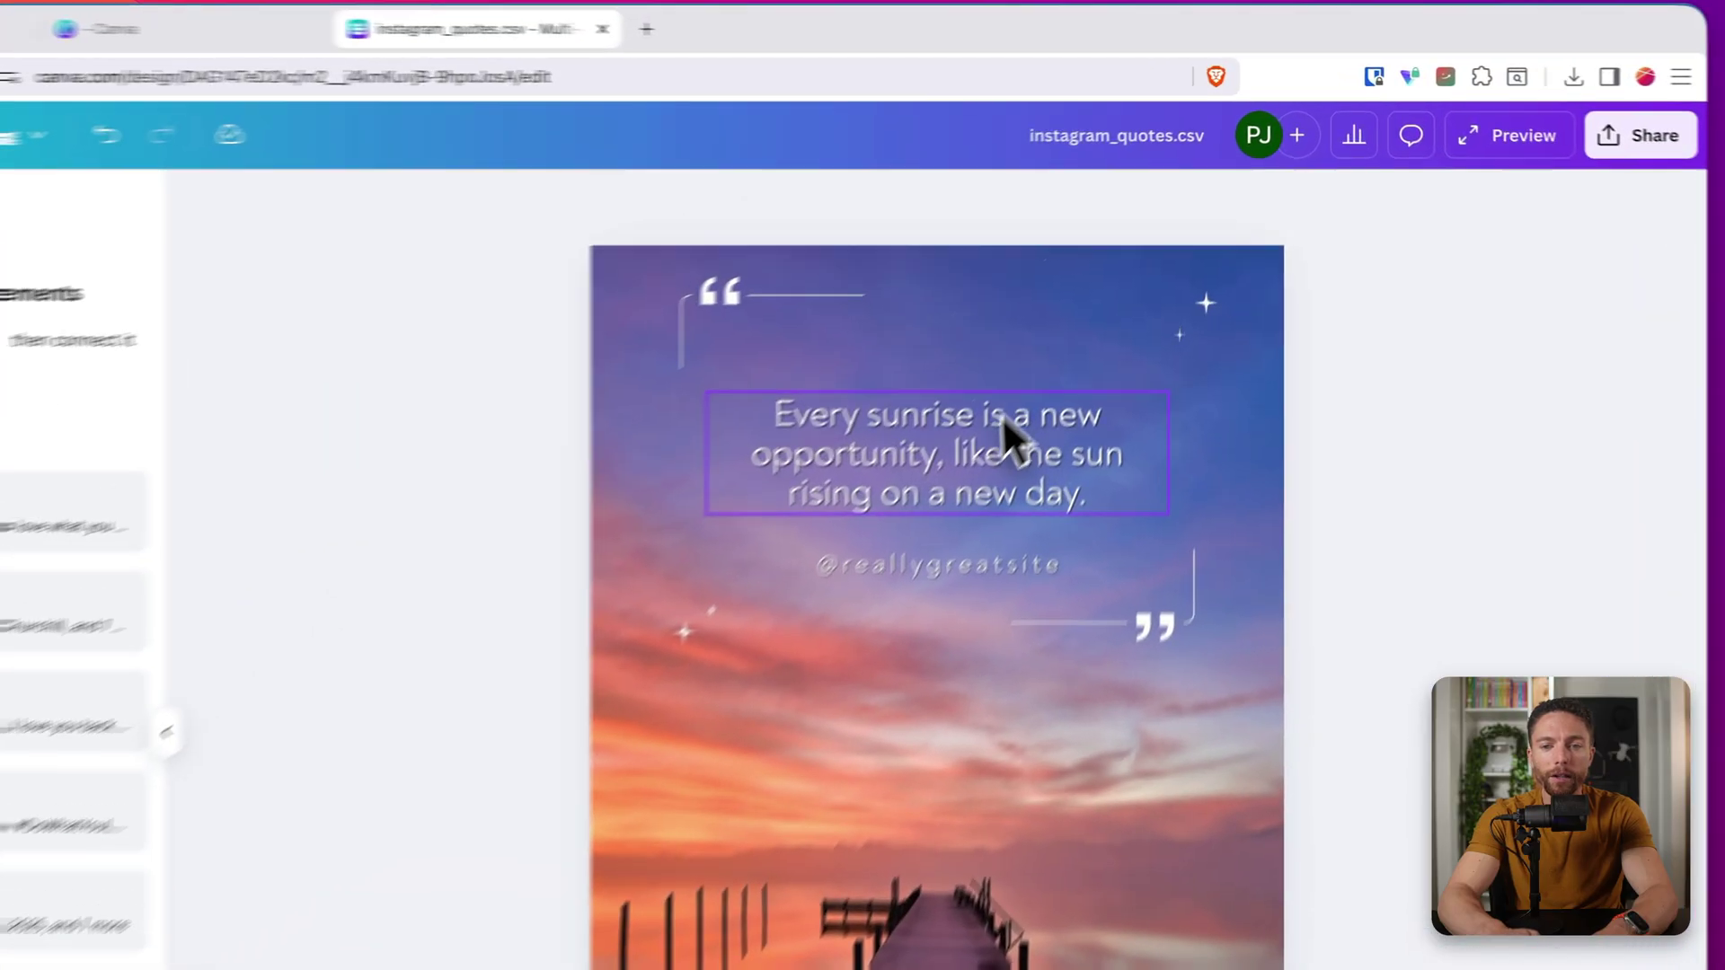
Connect the main sunrise quote text to the quote data field
{"action": "left_click", "coordinate": [1069, 359]}
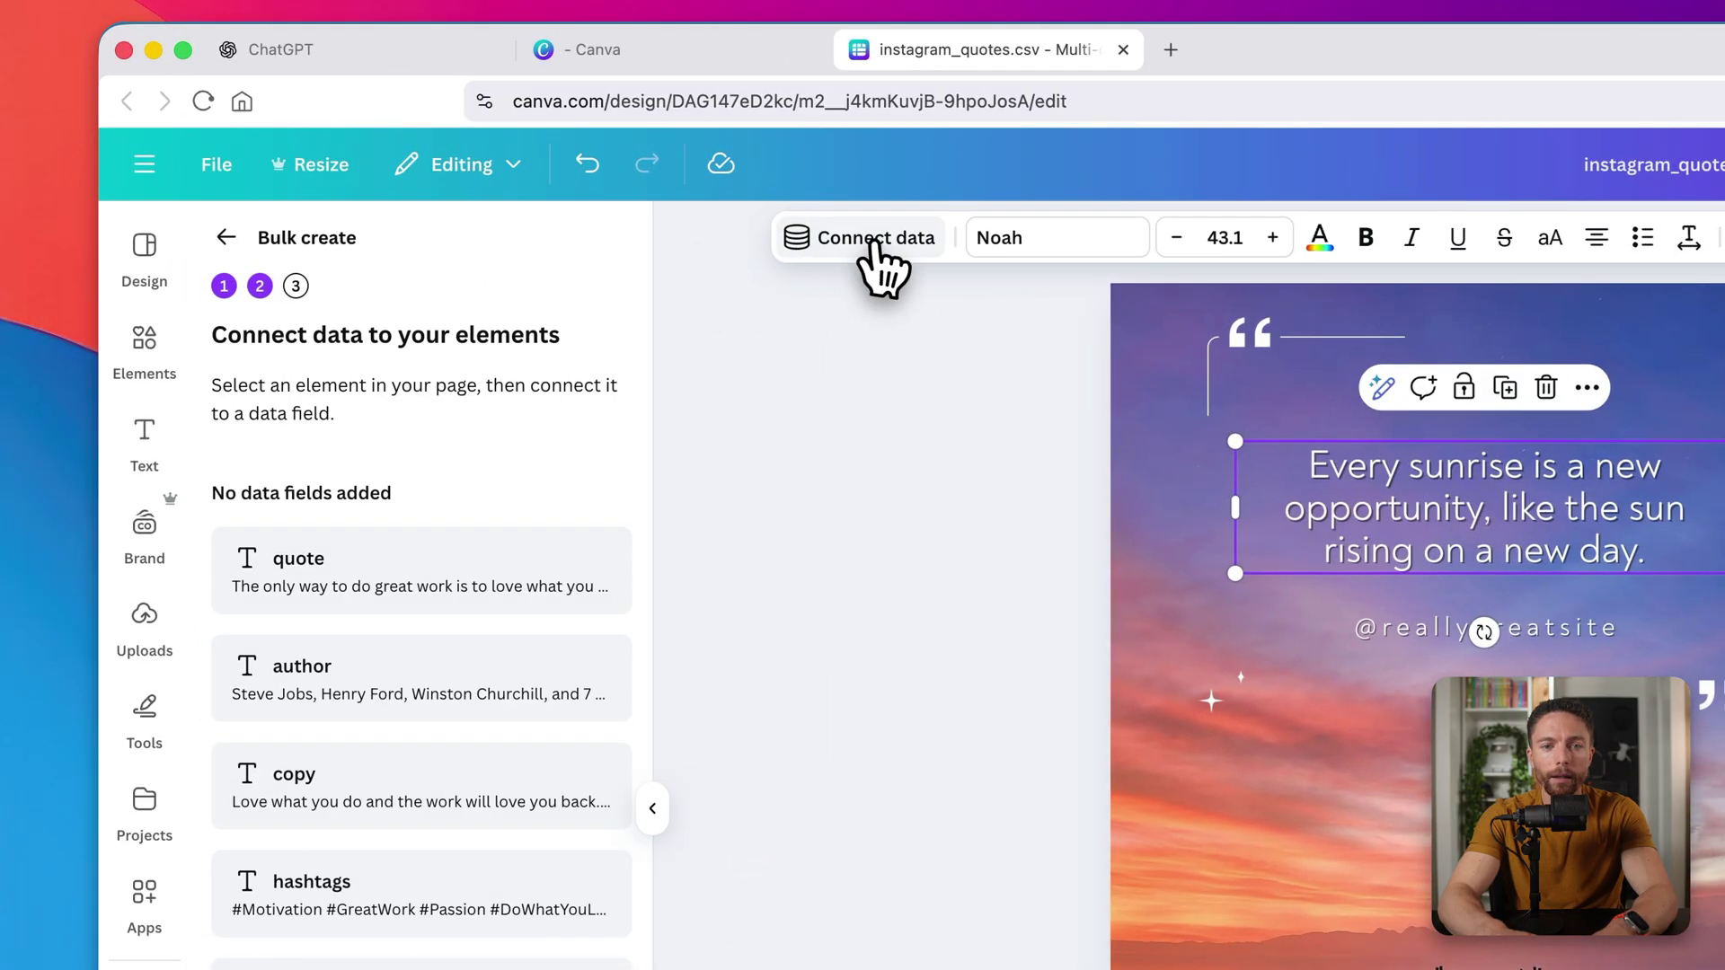
{"action": "left_click", "coordinate": [873, 241]}
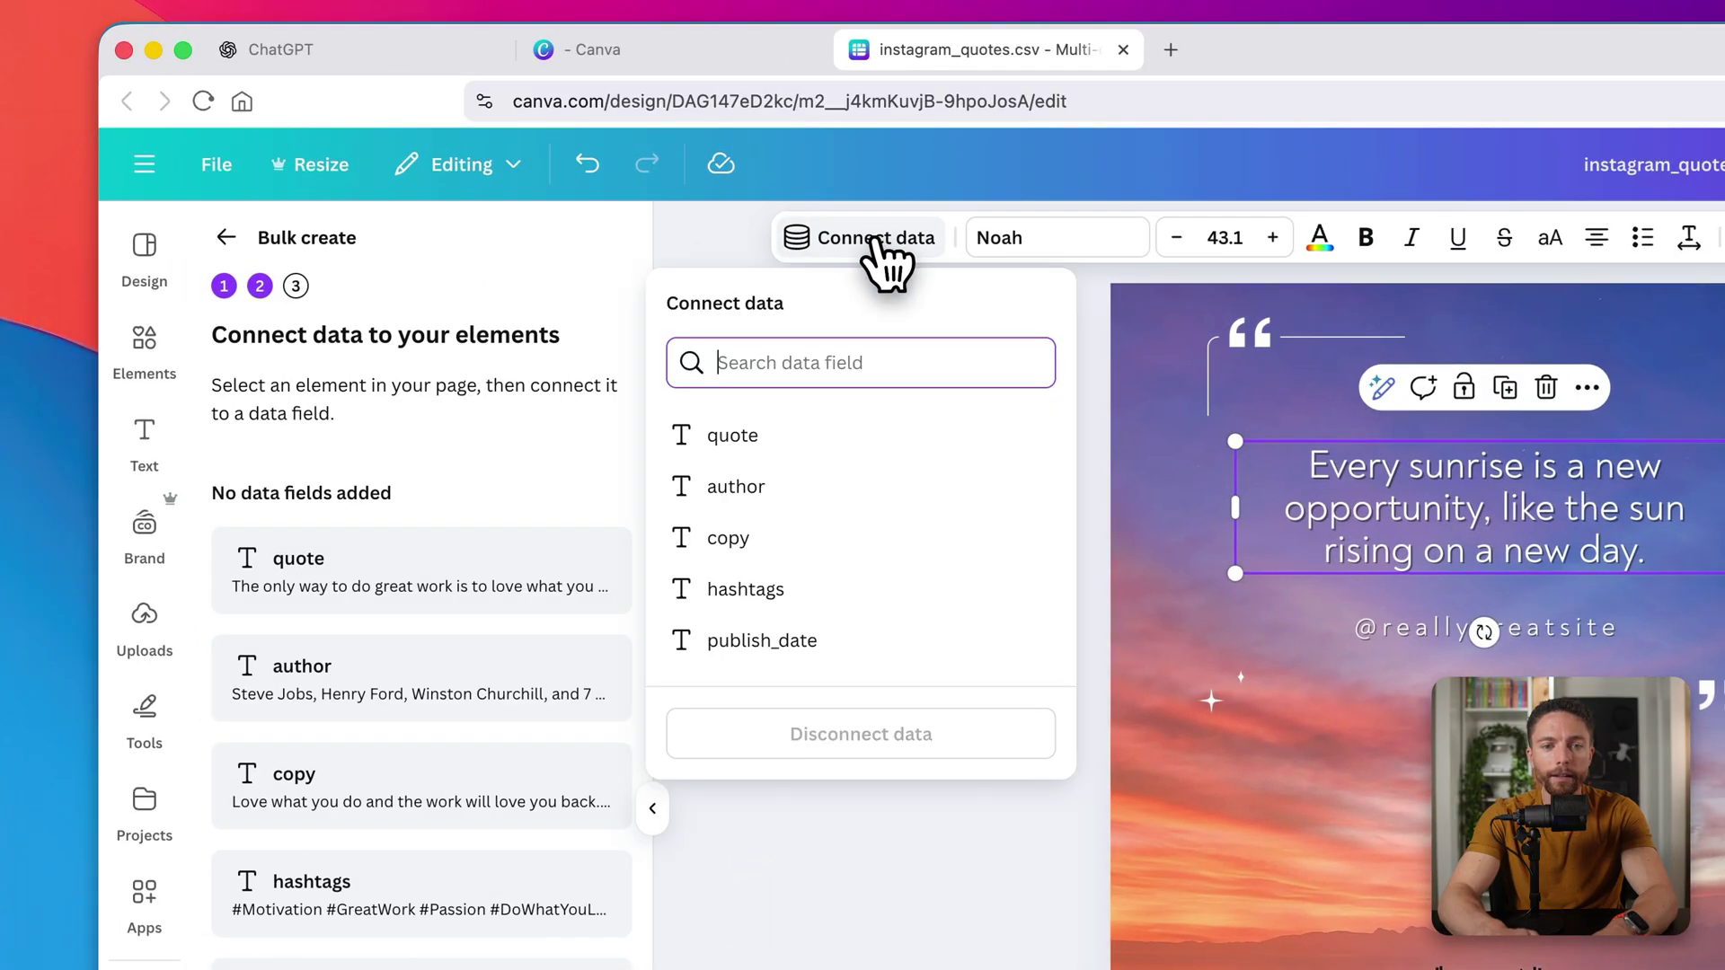
{"action": "left_click", "coordinate": [773, 449]}
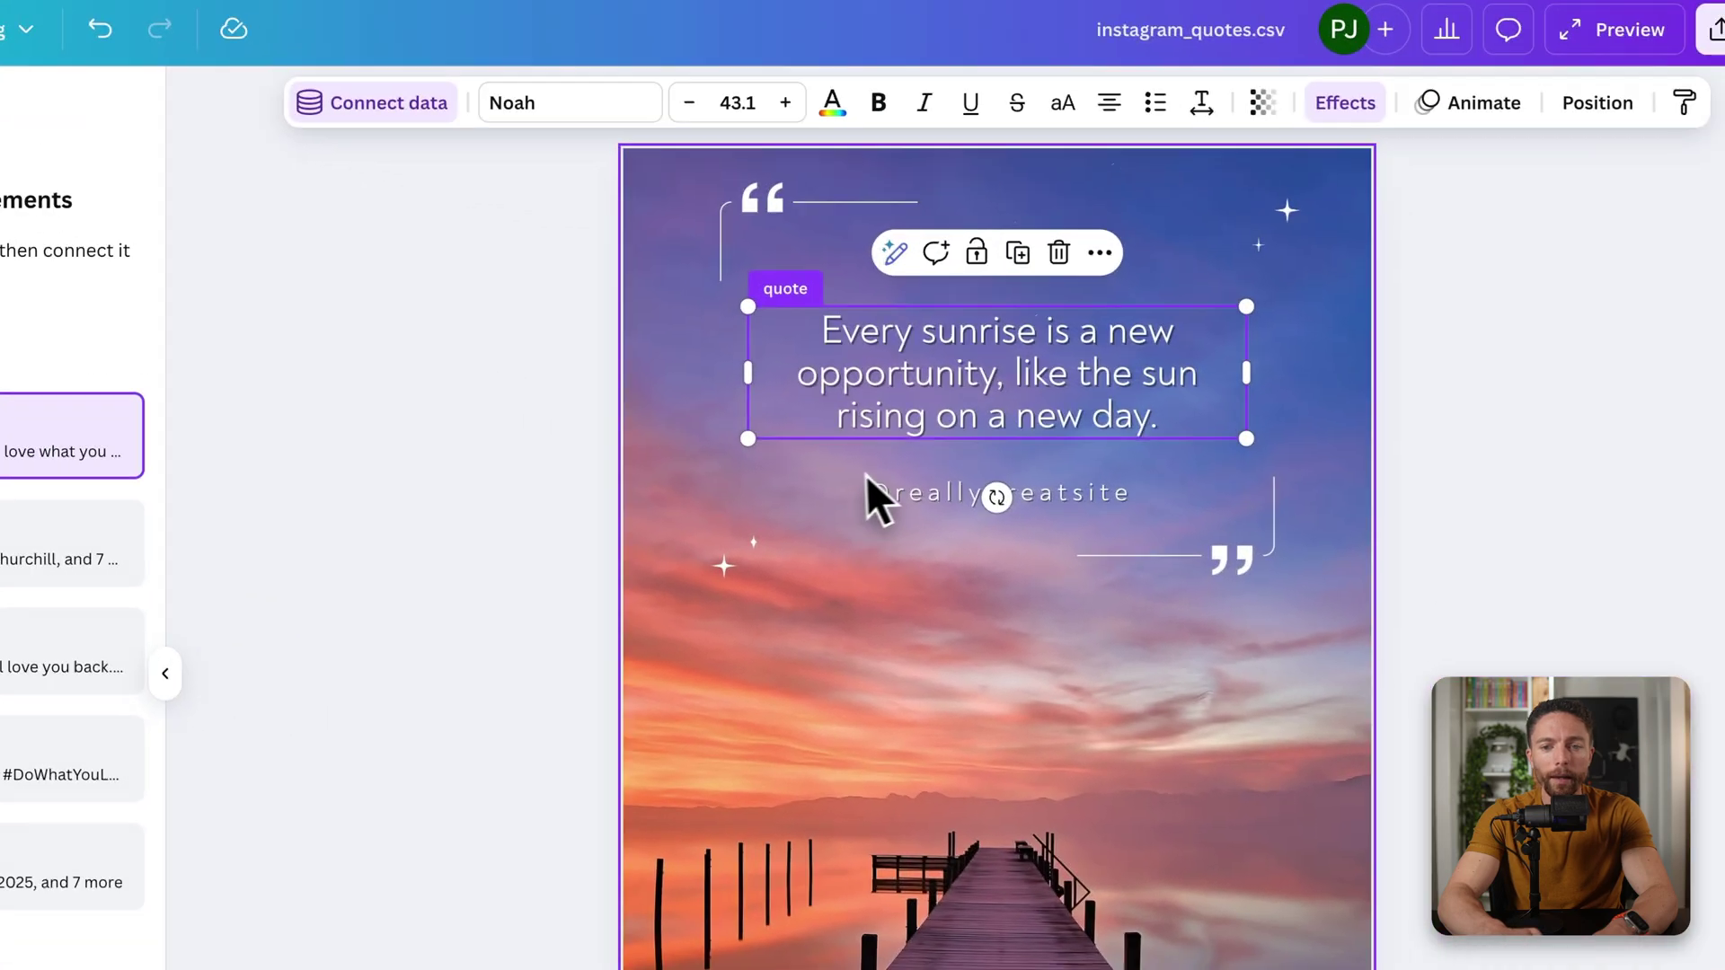
{"action": "left_click", "coordinate": [1430, 639]}
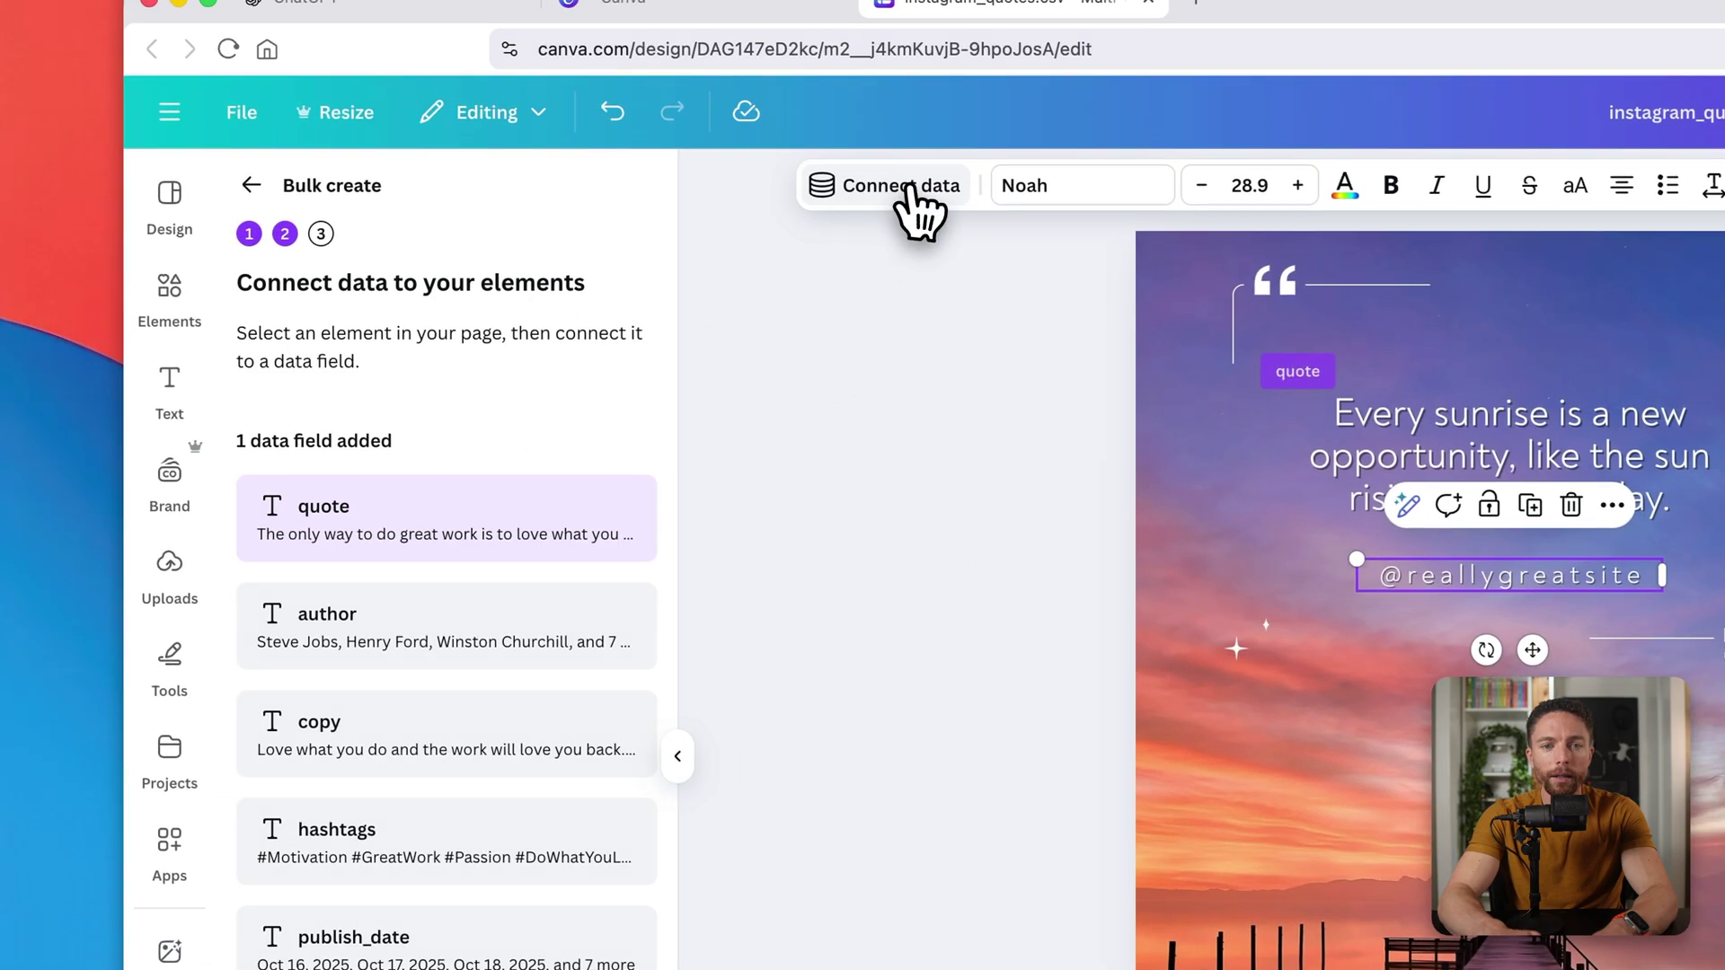
{"action": "left_click", "coordinate": [912, 191]}
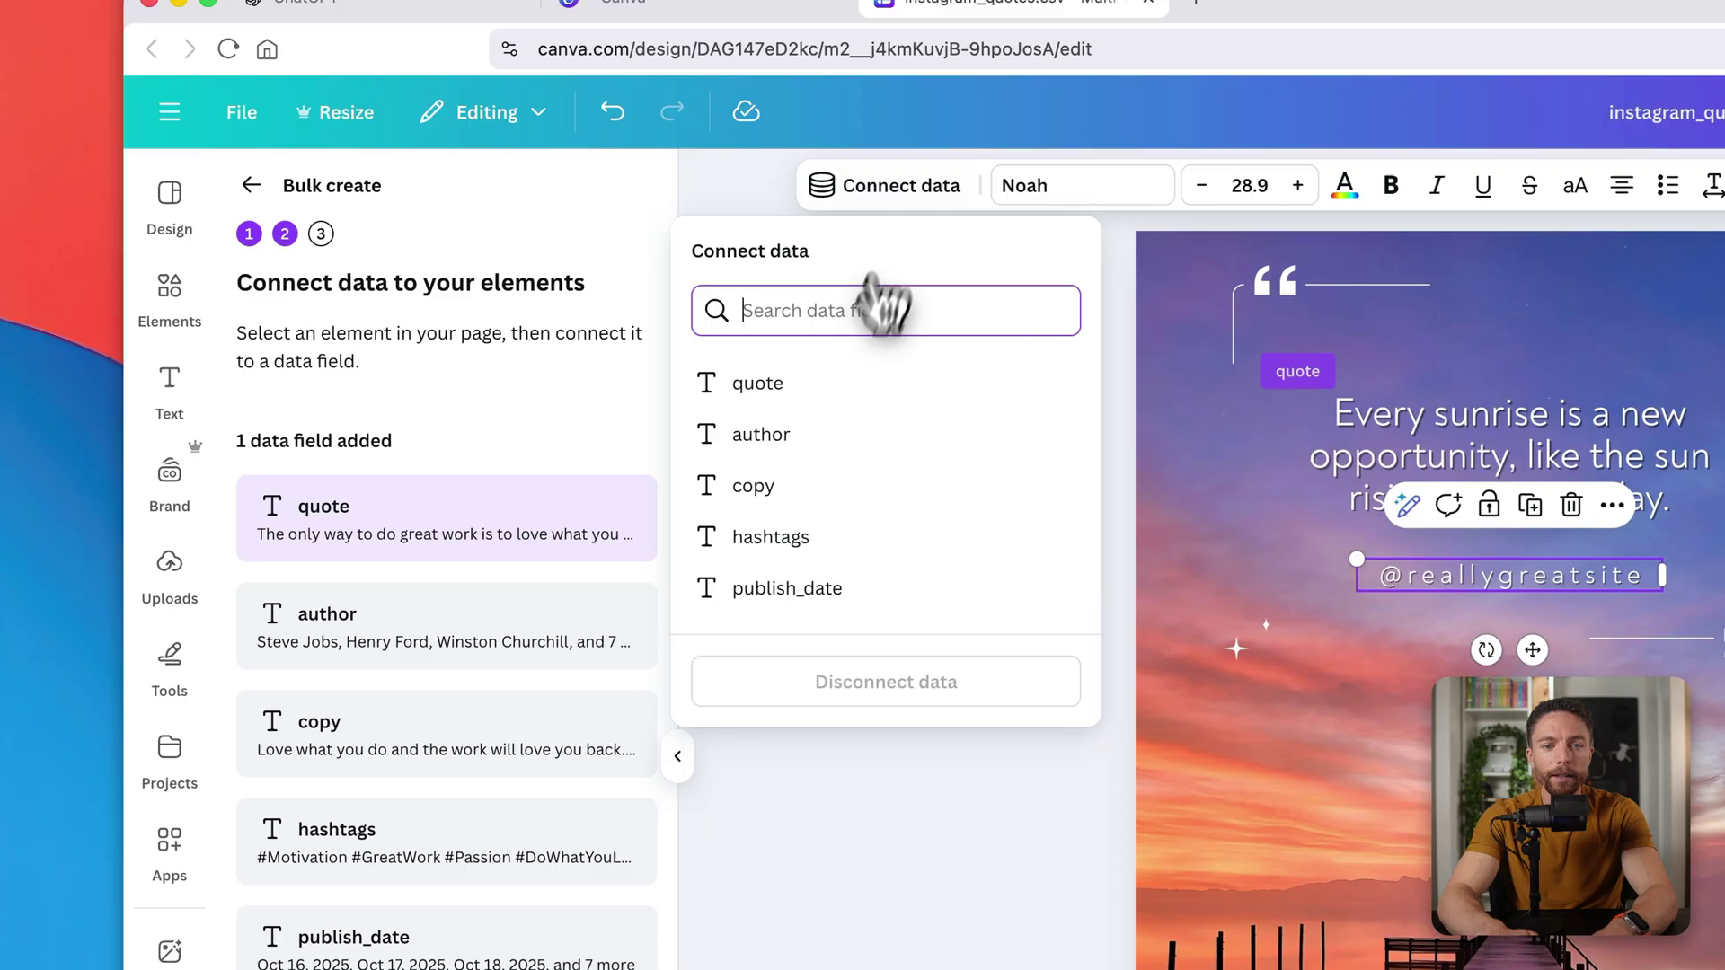
{"action": "left_click", "coordinate": [804, 435]}
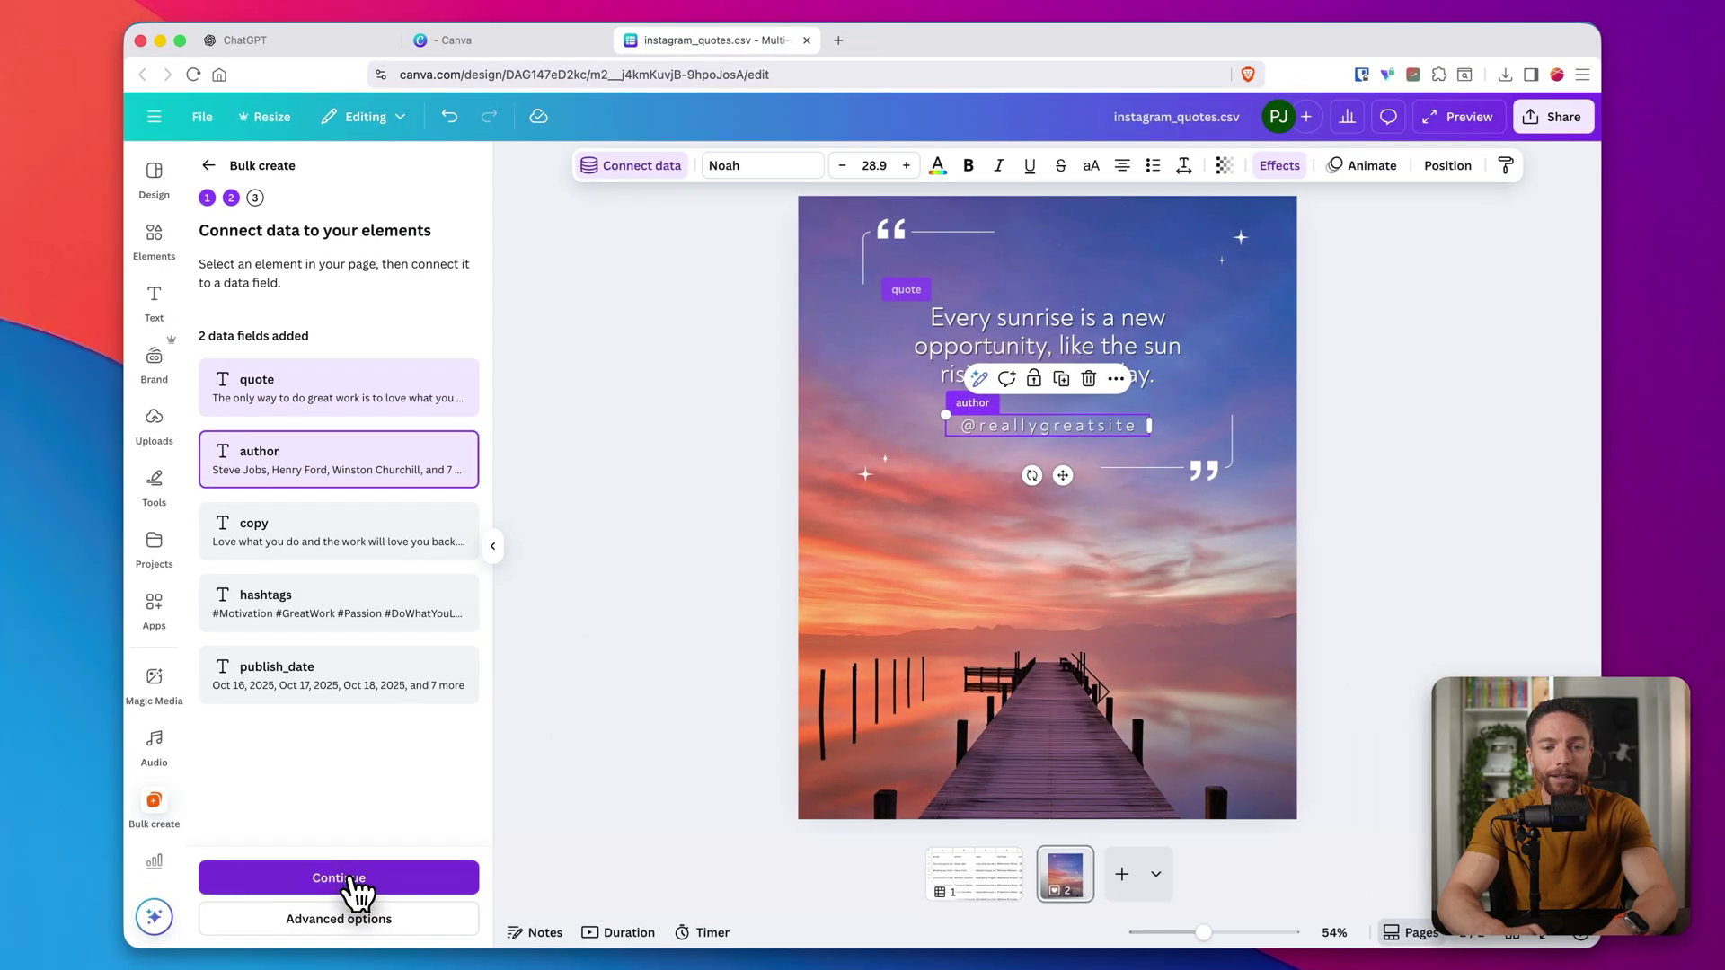
{"action": "left_click", "coordinate": [352, 879]}
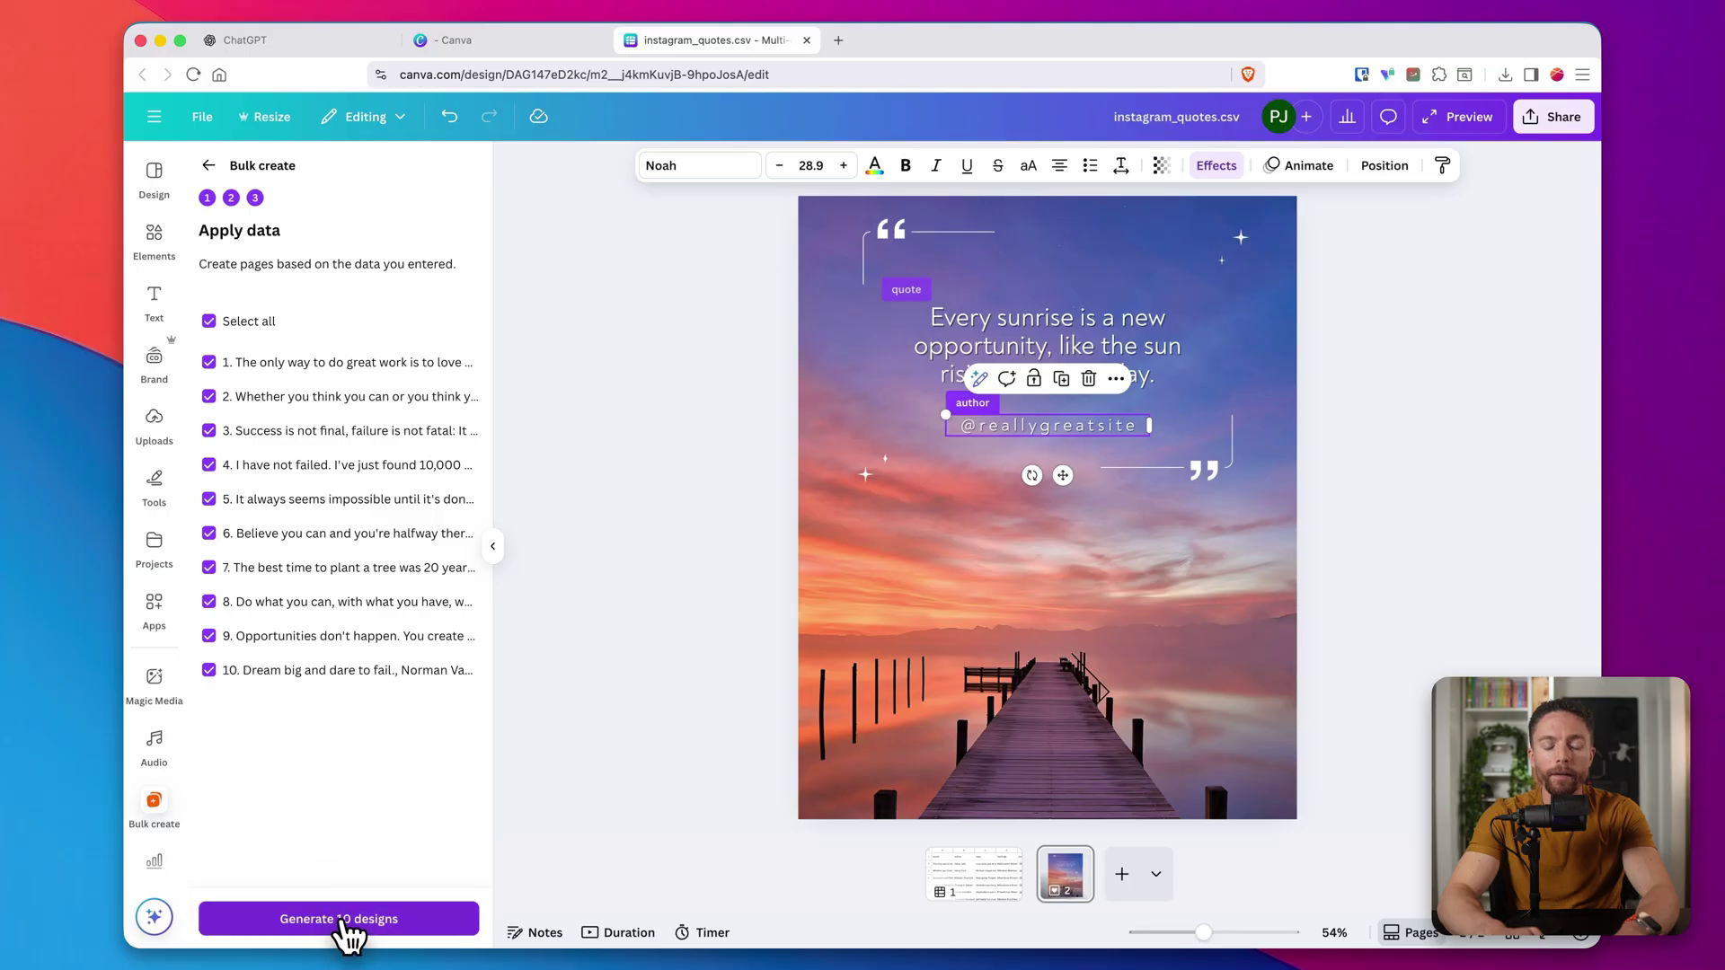
{"action": "left_click", "coordinate": [427, 929]}
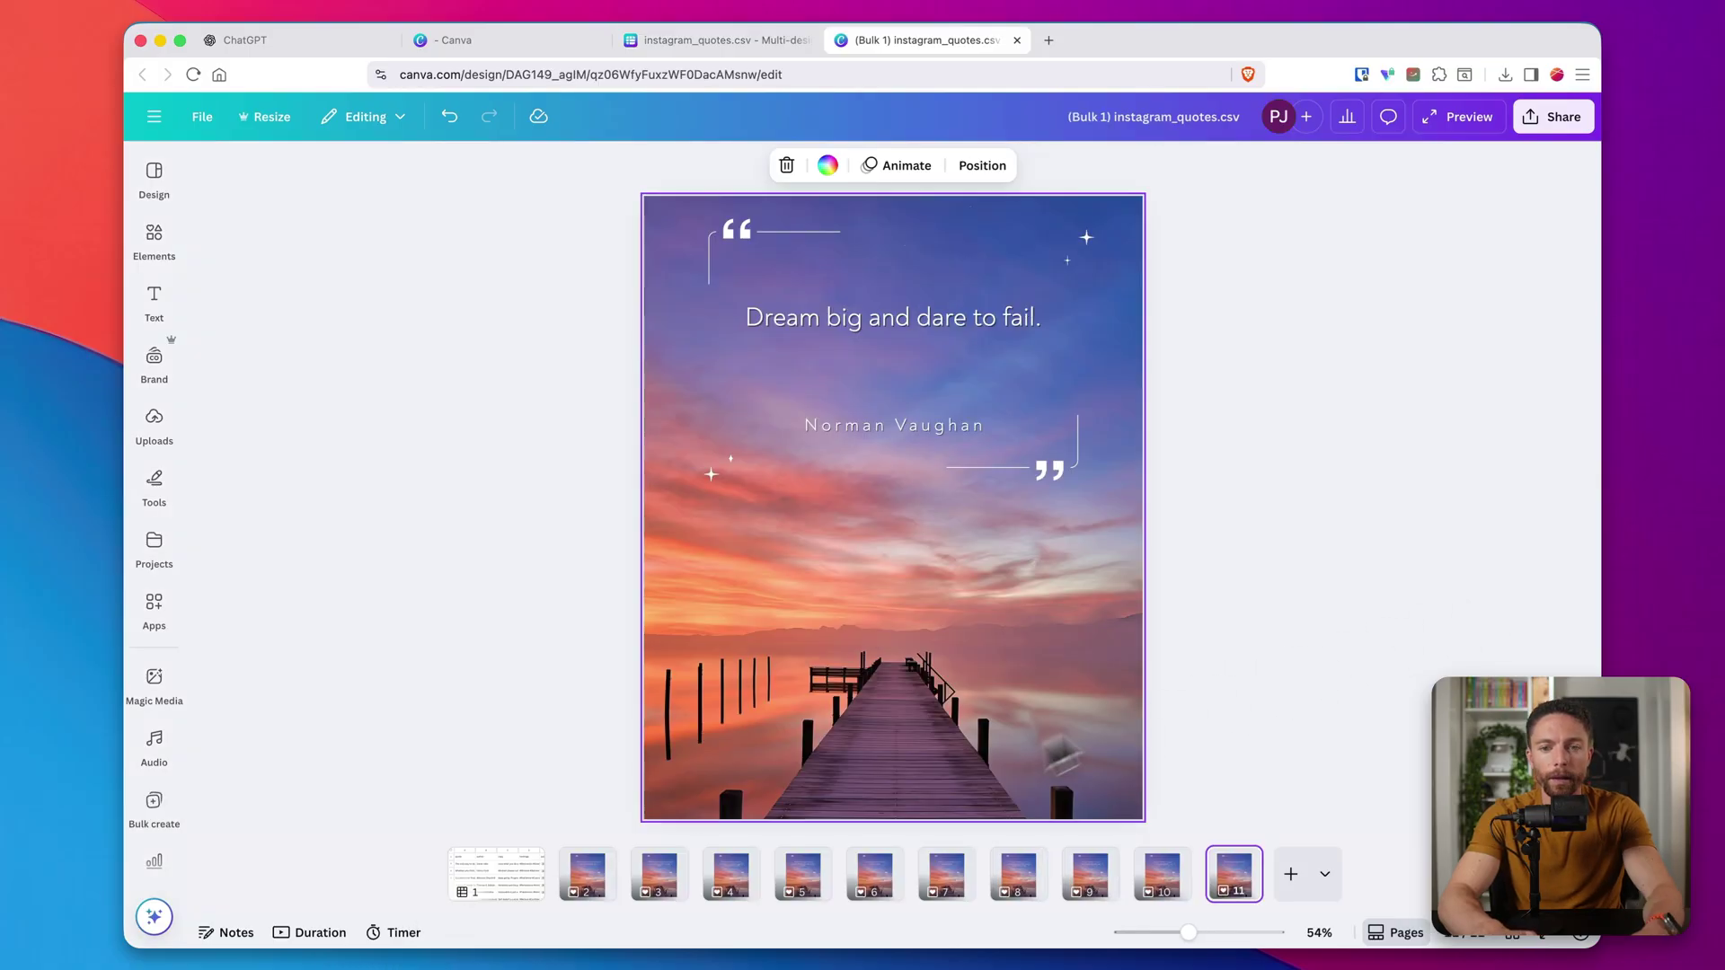
Review the generated quote pages 2 to 11 and the data sheet on page 1, checking how quotes and authors fit
{"action": "left_click", "coordinate": [590, 876]}
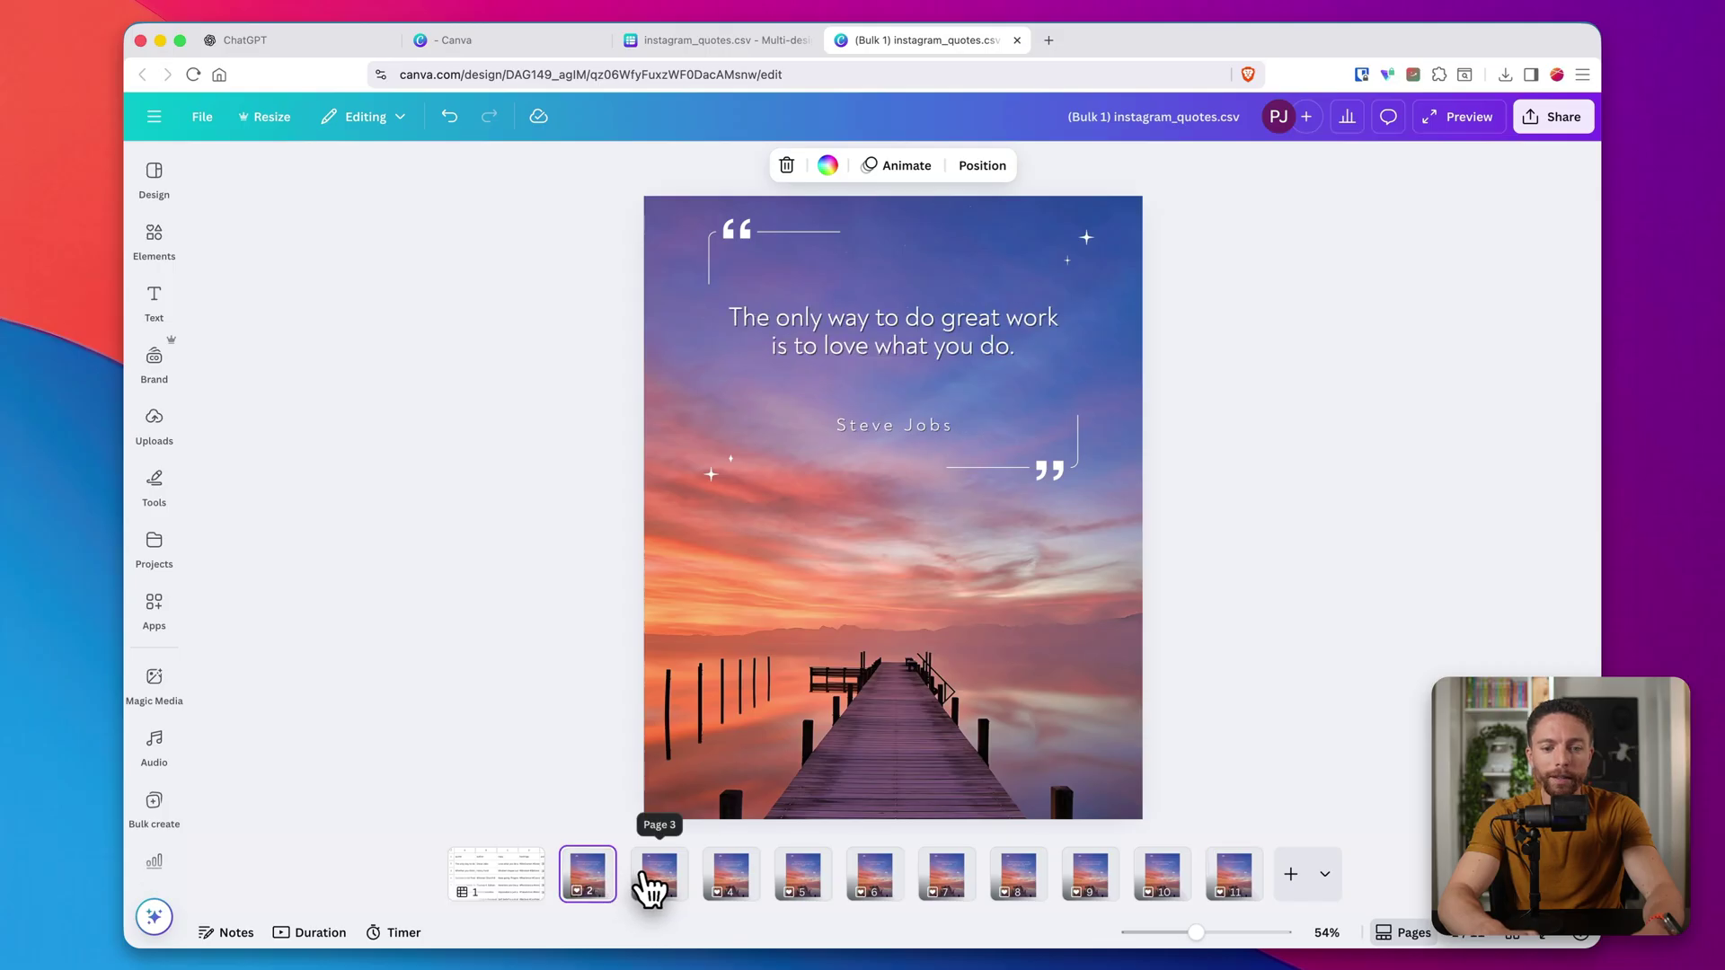
{"action": "left_click", "coordinate": [647, 876]}
{"action": "left_click", "coordinate": [732, 876]}
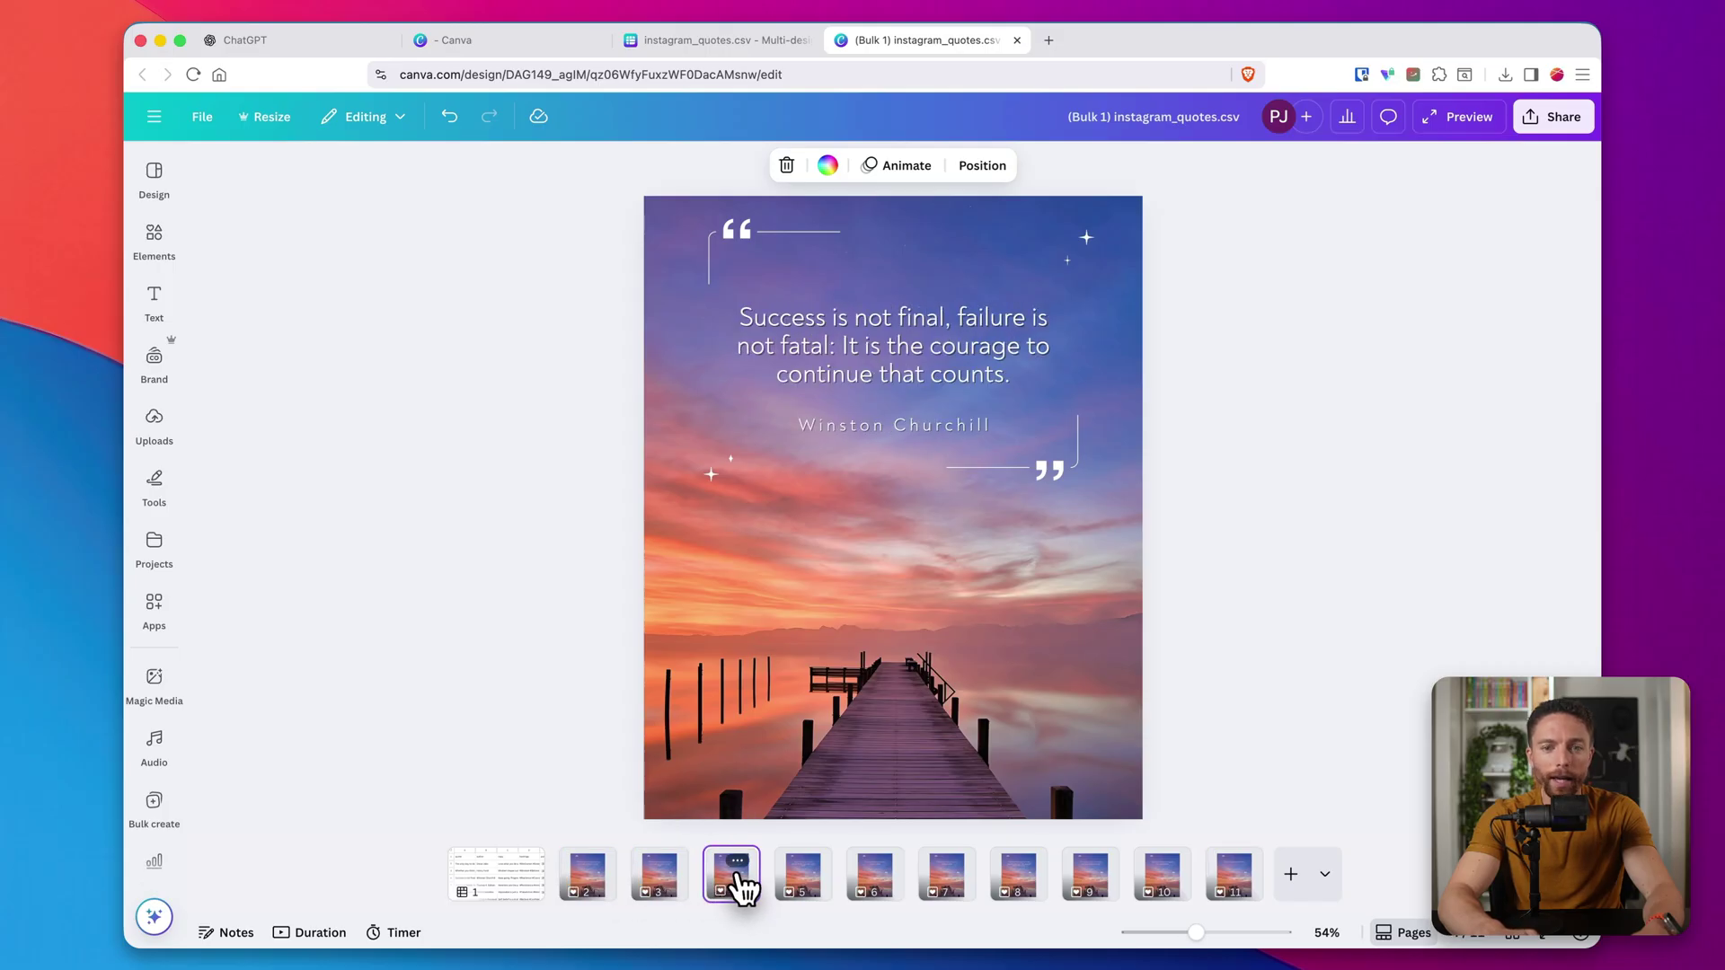
{"action": "left_click", "coordinate": [809, 888]}
{"action": "left_click", "coordinate": [864, 888]}
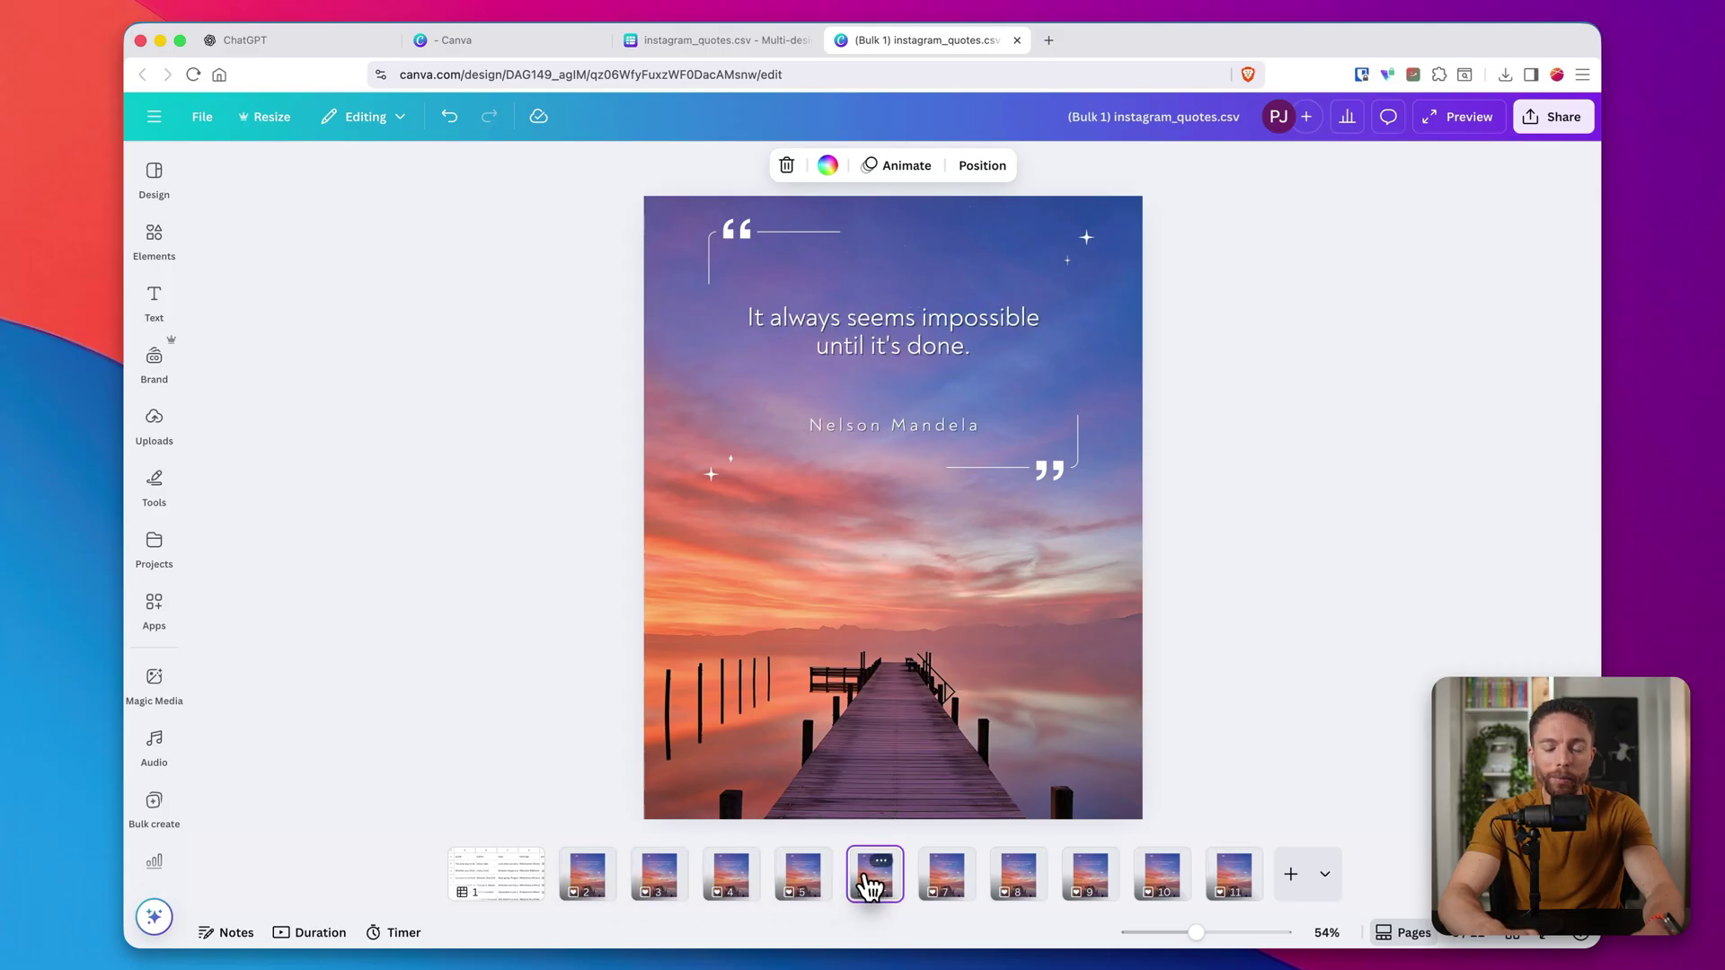
{"action": "left_click", "coordinate": [949, 888]}
{"action": "left_click", "coordinate": [1033, 890]}
{"action": "left_click", "coordinate": [1090, 885]}
{"action": "left_click", "coordinate": [1159, 885]}
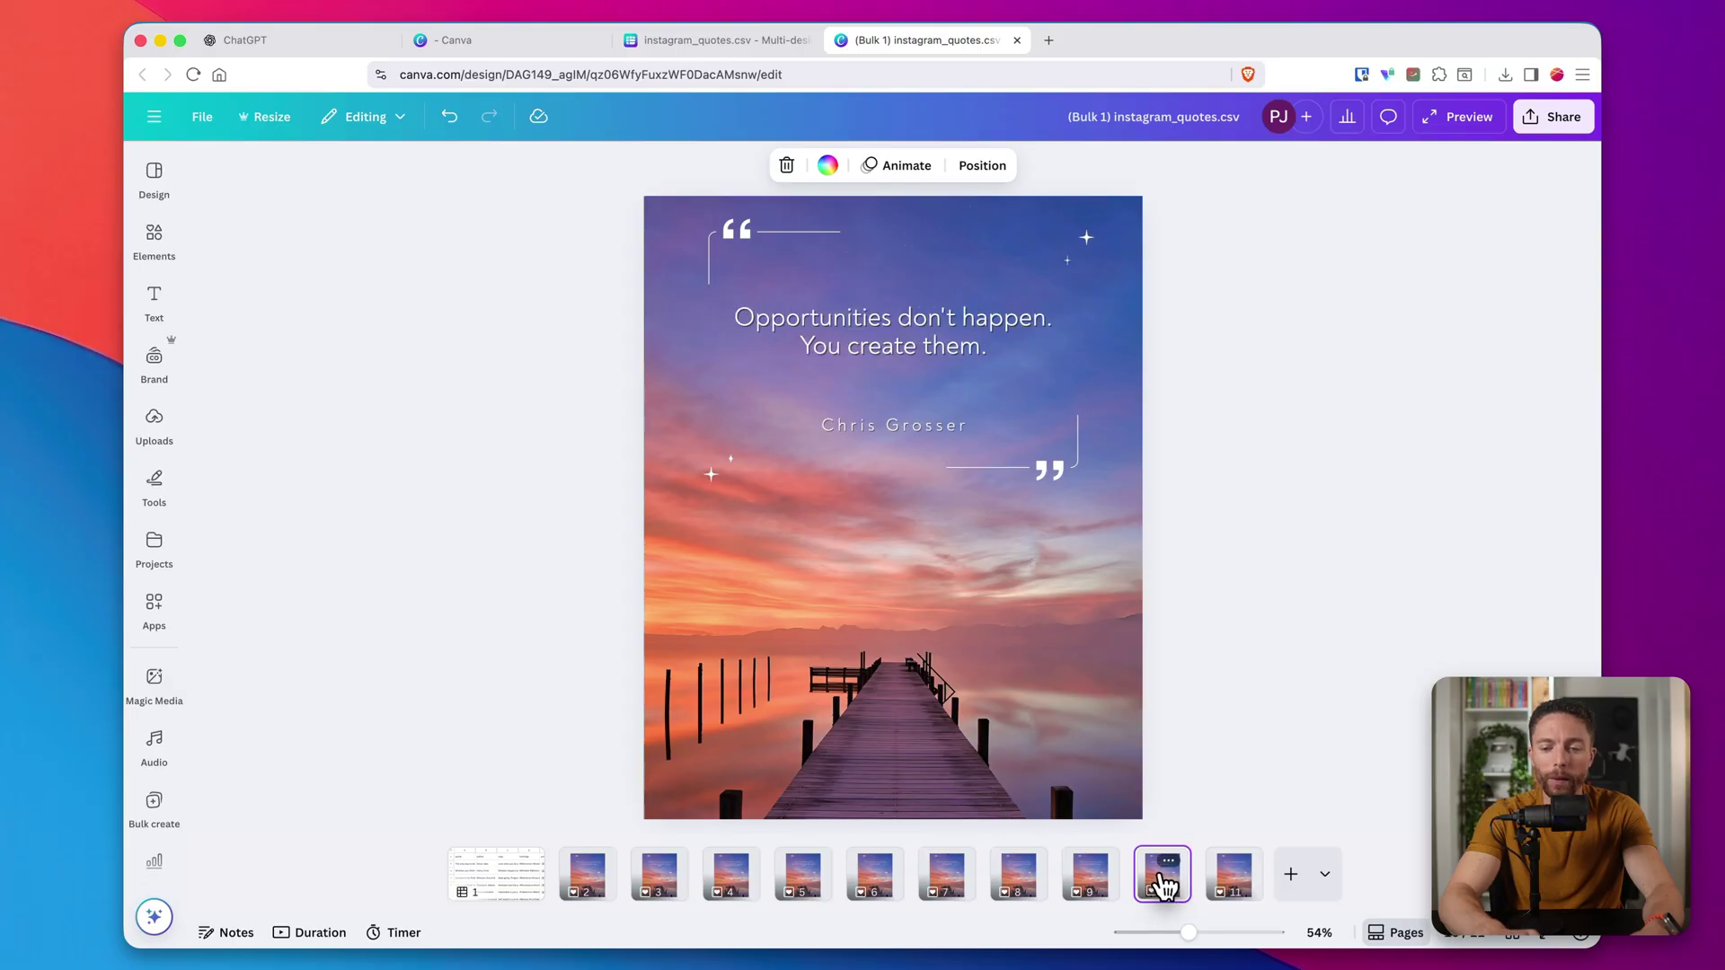
{"action": "left_click", "coordinate": [1229, 885]}
{"action": "left_click", "coordinate": [1154, 888]}
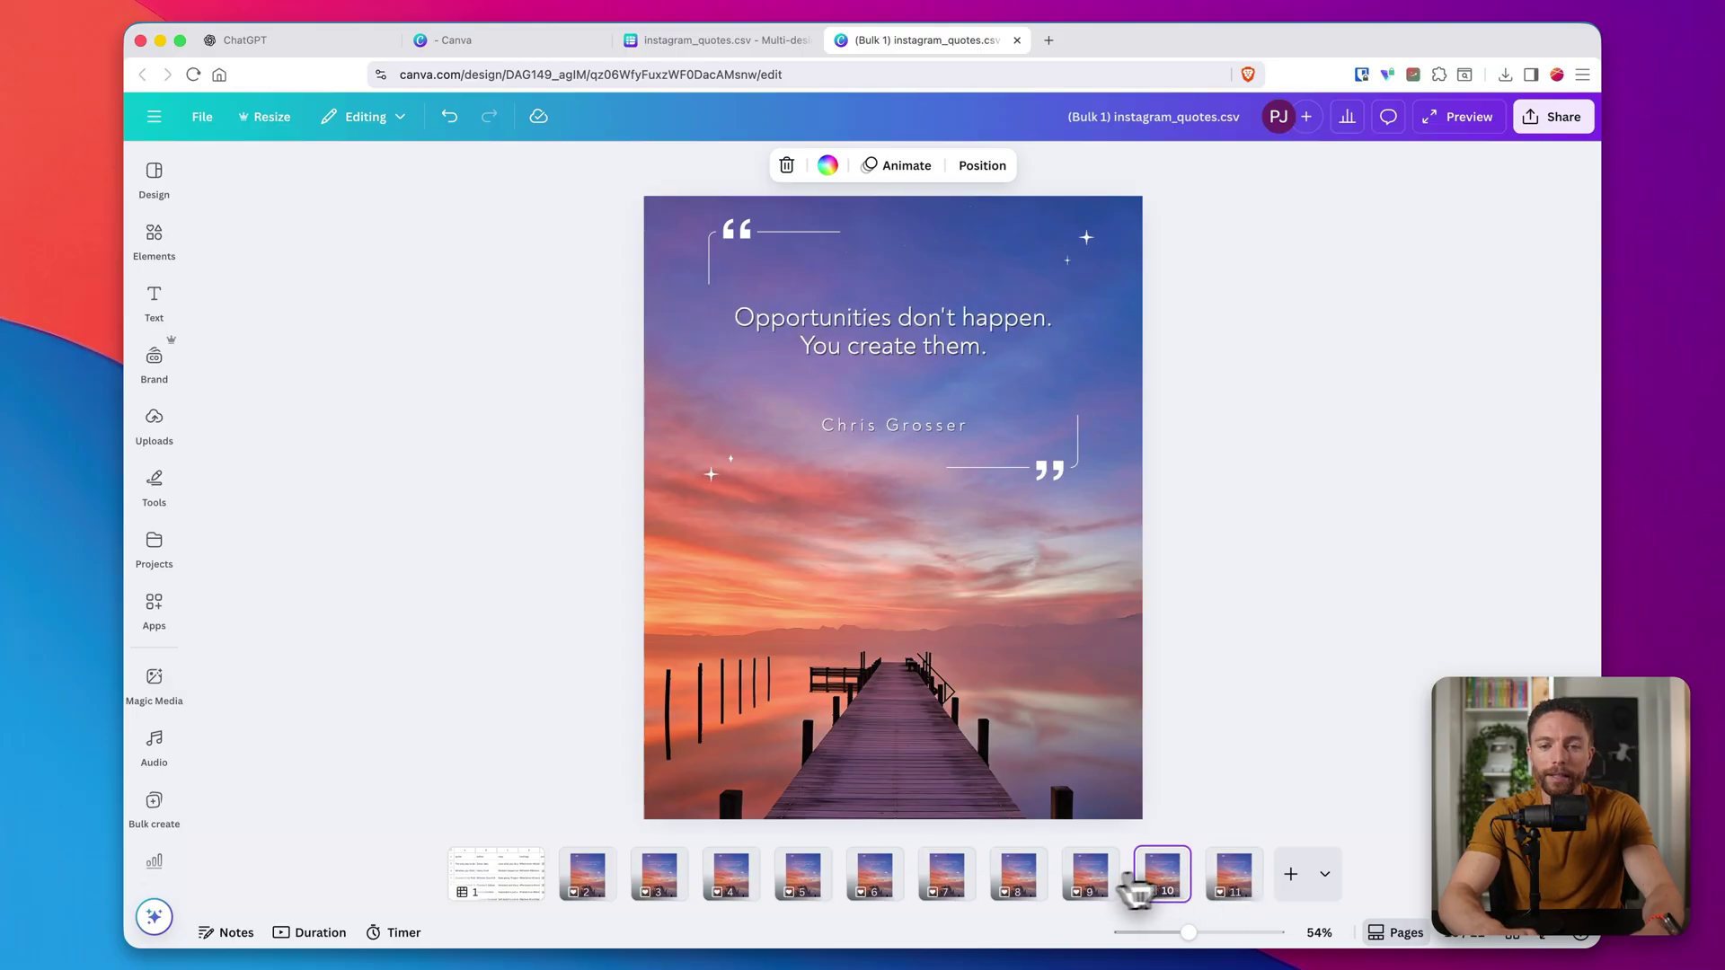
{"action": "left_click", "coordinate": [939, 885]}
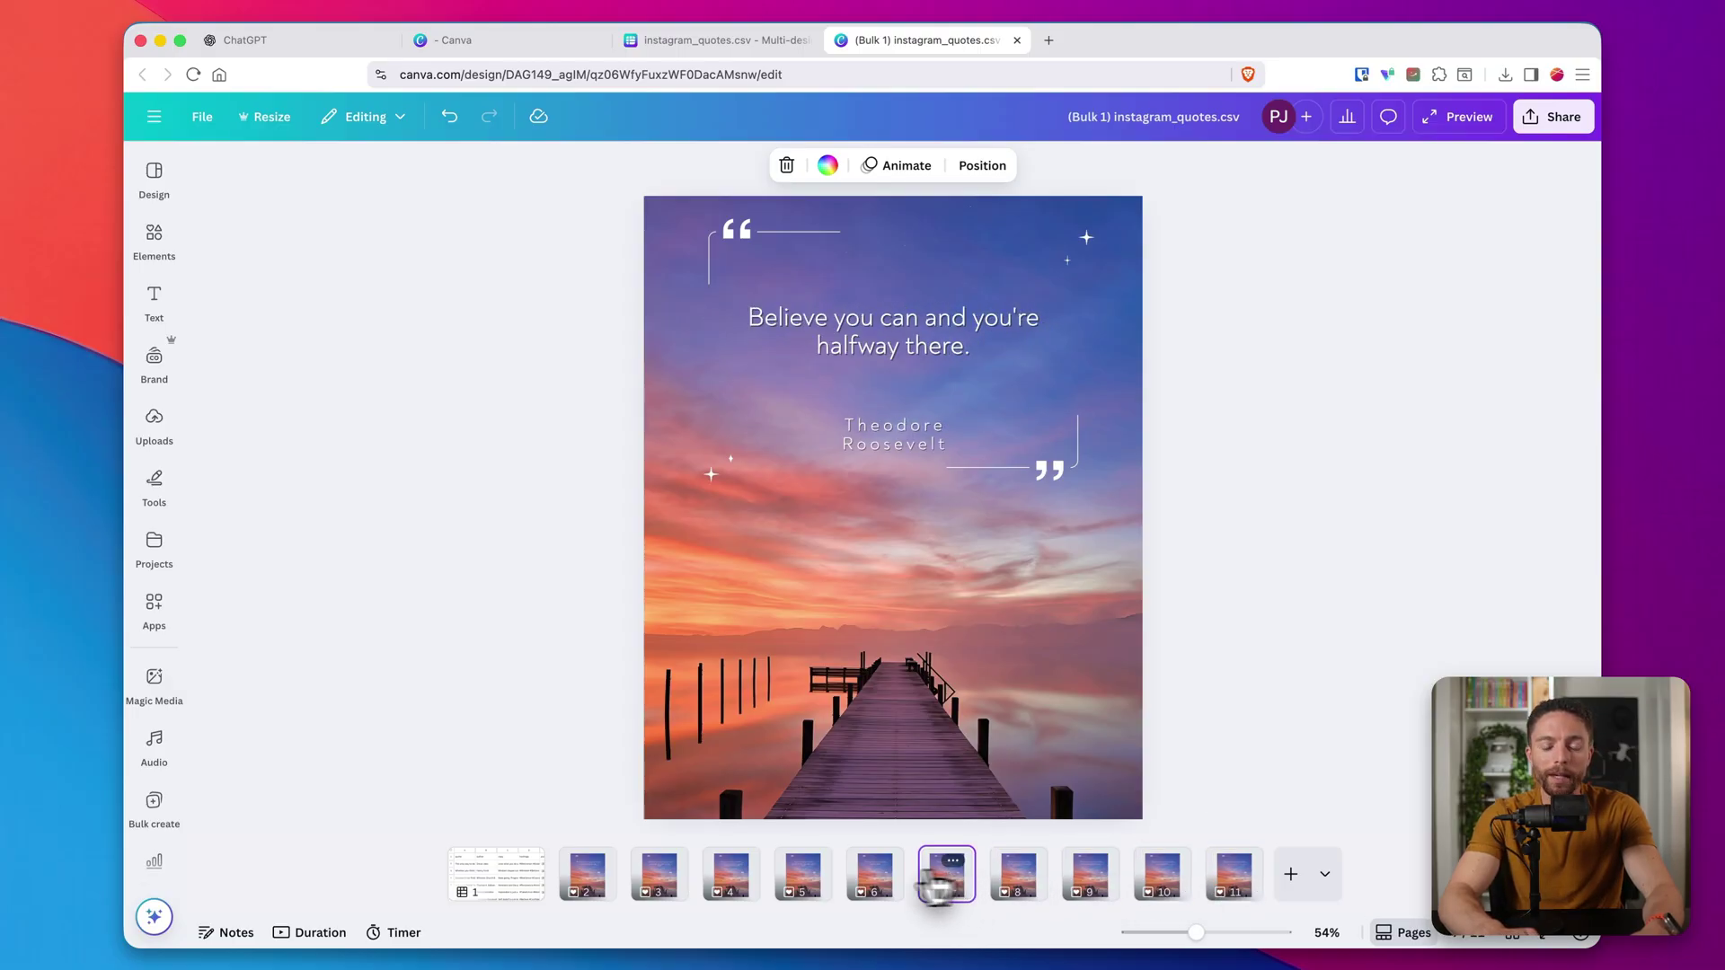
{"action": "left_click", "coordinate": [676, 878]}
{"action": "left_click", "coordinate": [589, 876]}
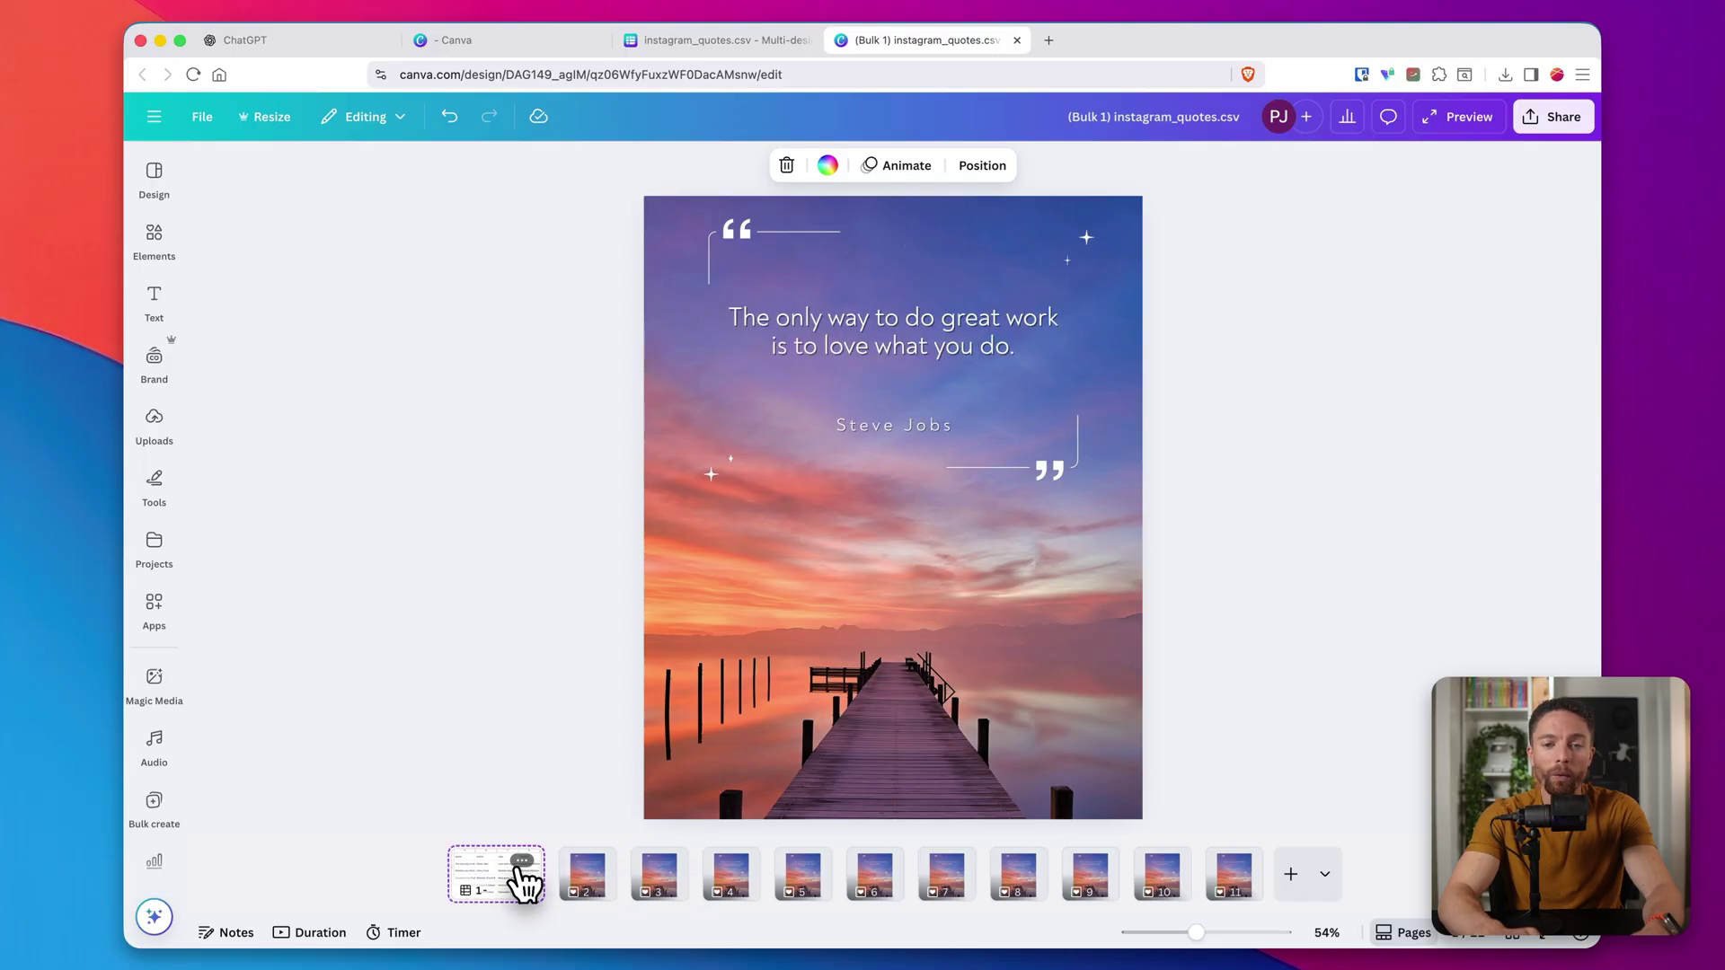
{"action": "left_click", "coordinate": [519, 878]}
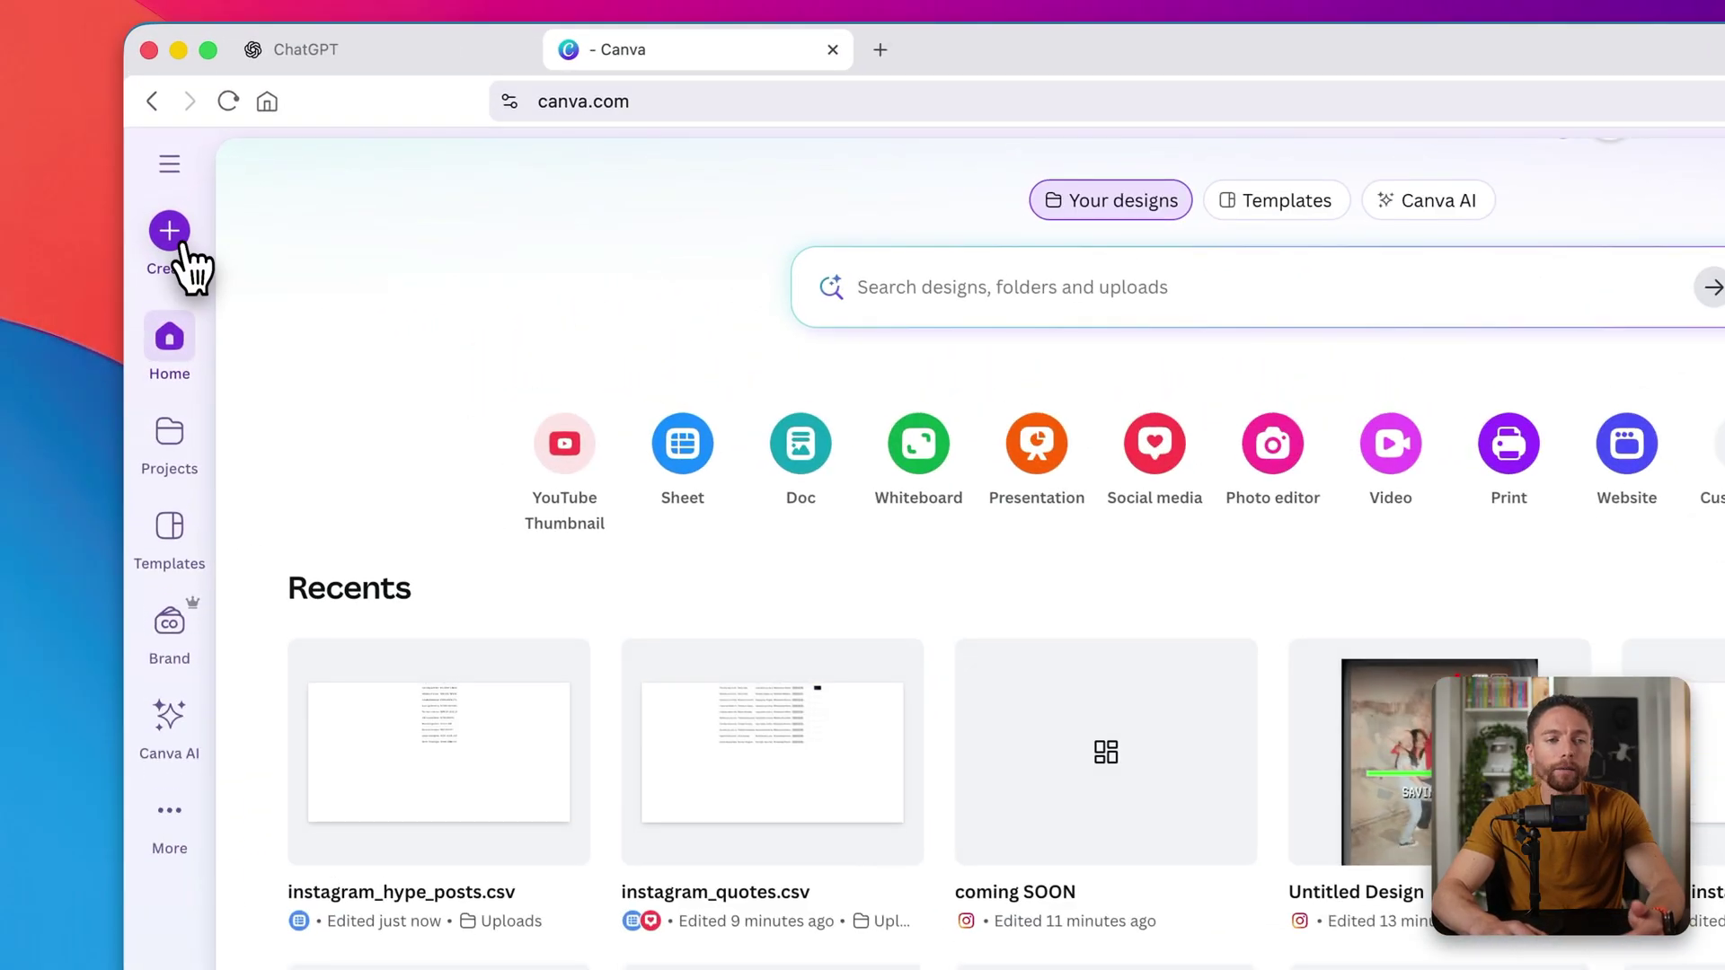
Upload ai_for_regular_people_slides.csv from the Desktop to Canva and open it as a sheet
{"action": "left_click", "coordinate": [159, 166]}
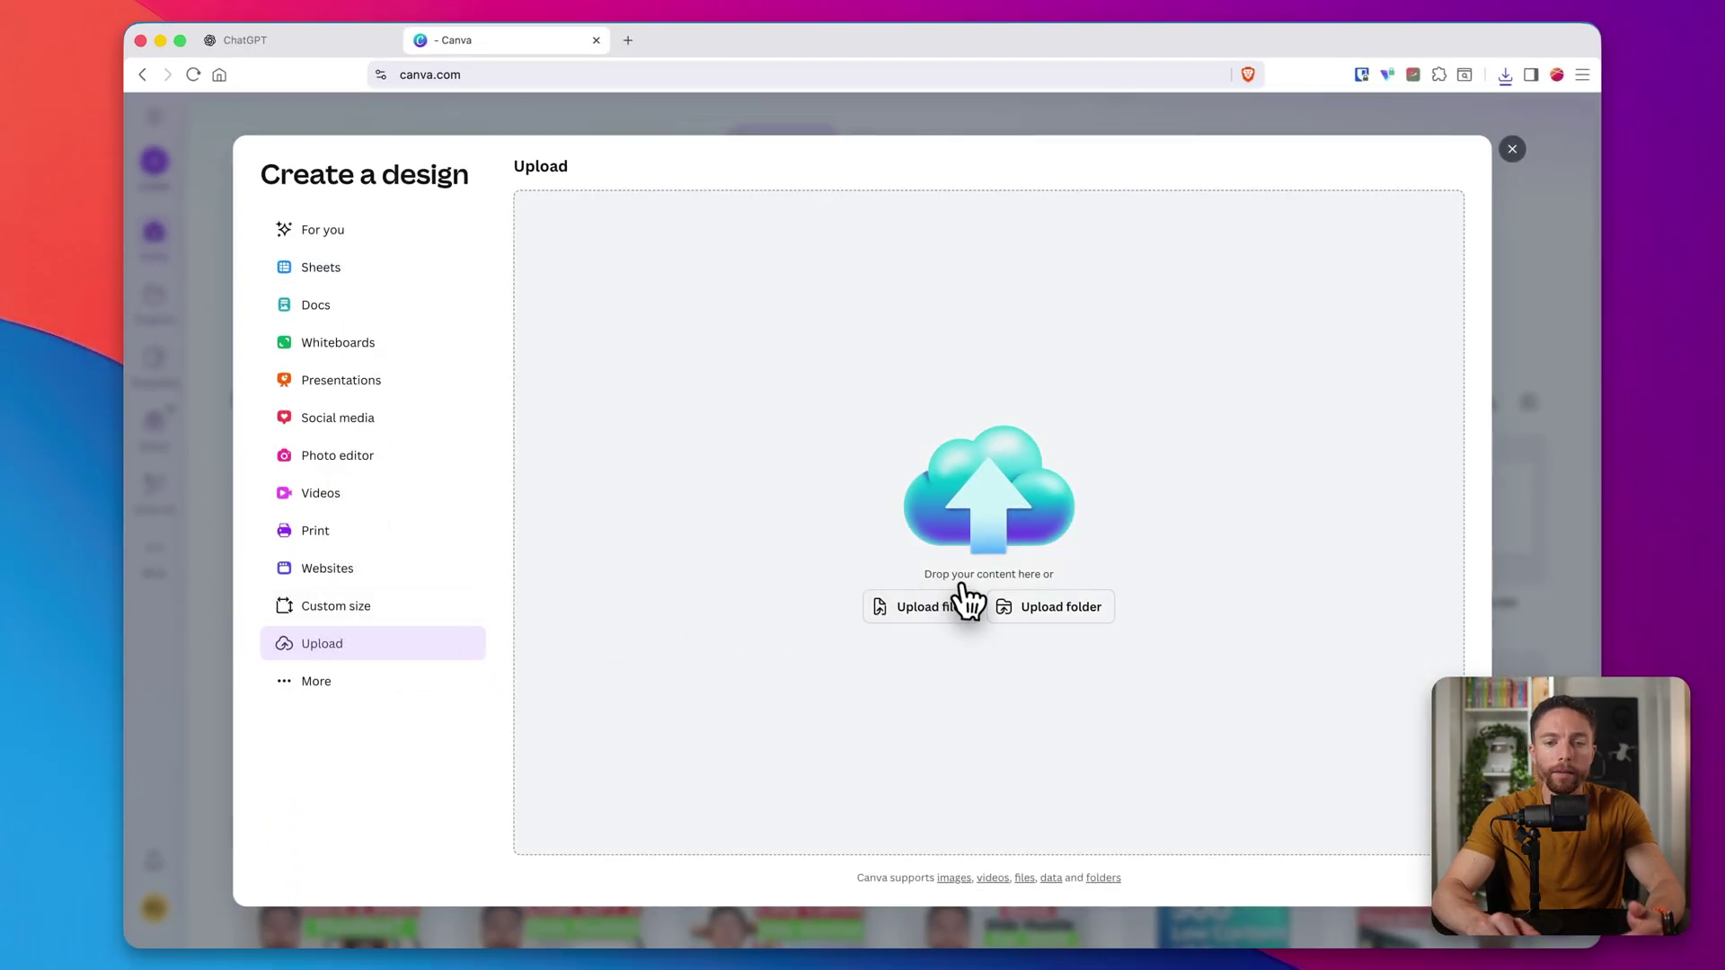
{"action": "left_click", "coordinate": [943, 615]}
{"action": "left_click", "coordinate": [814, 381]}
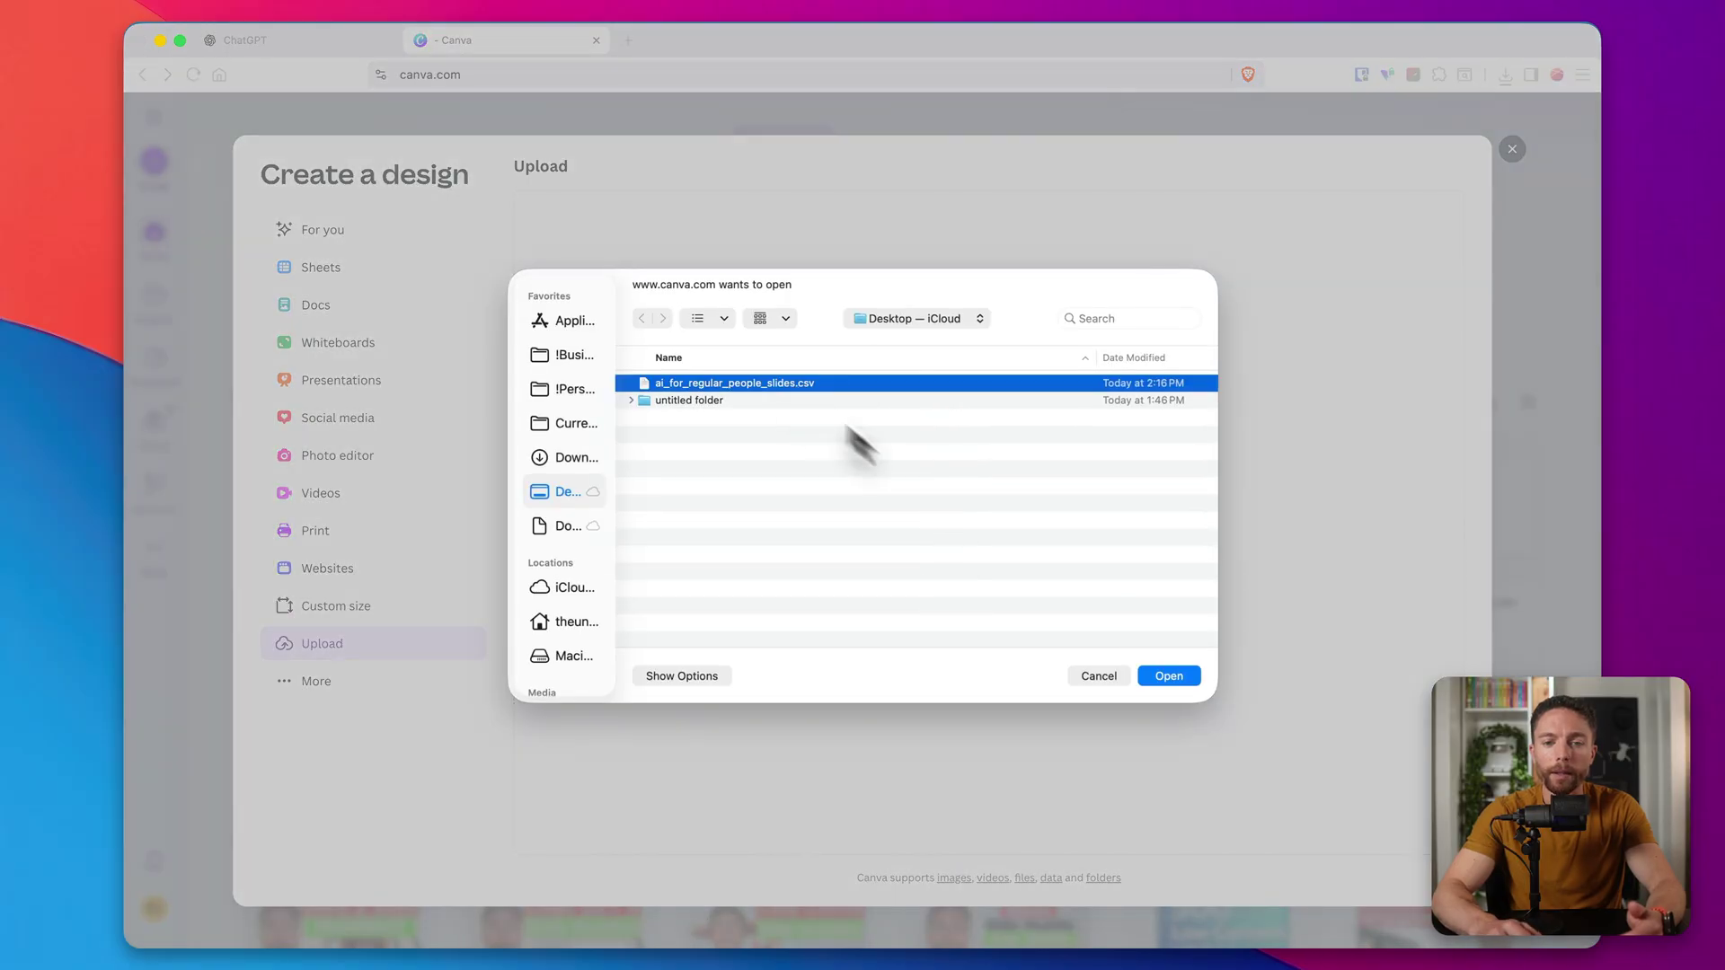
{"action": "left_click", "coordinate": [1180, 681]}
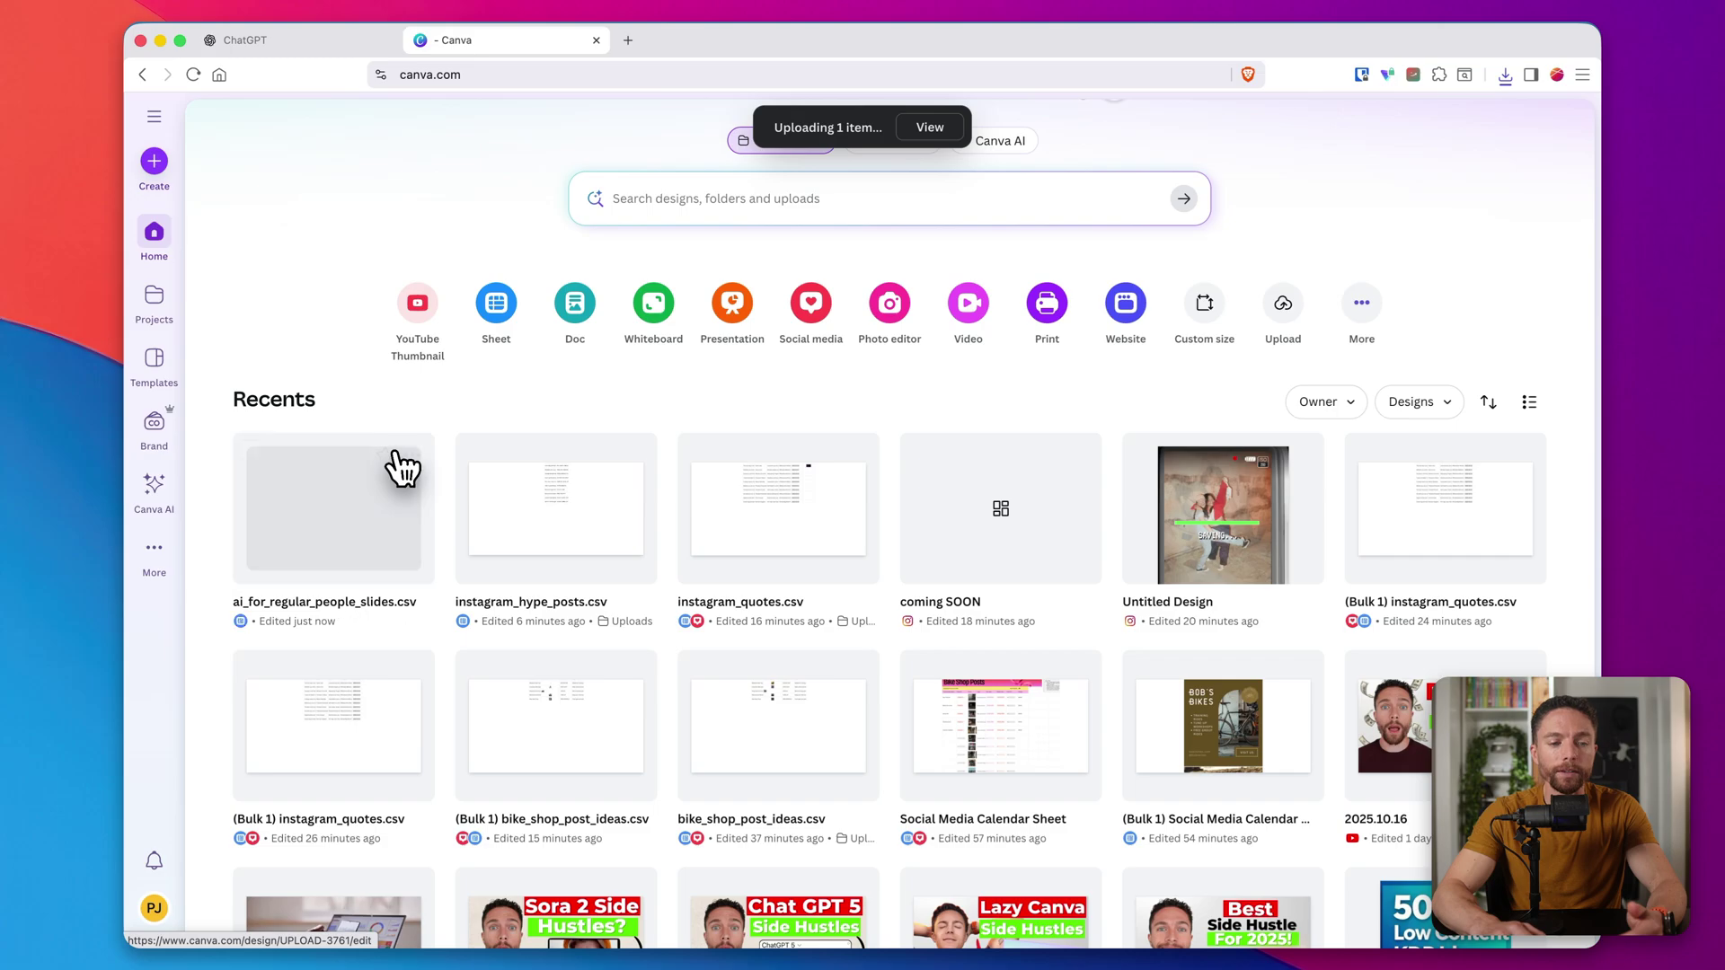
{"action": "left_click", "coordinate": [381, 489]}
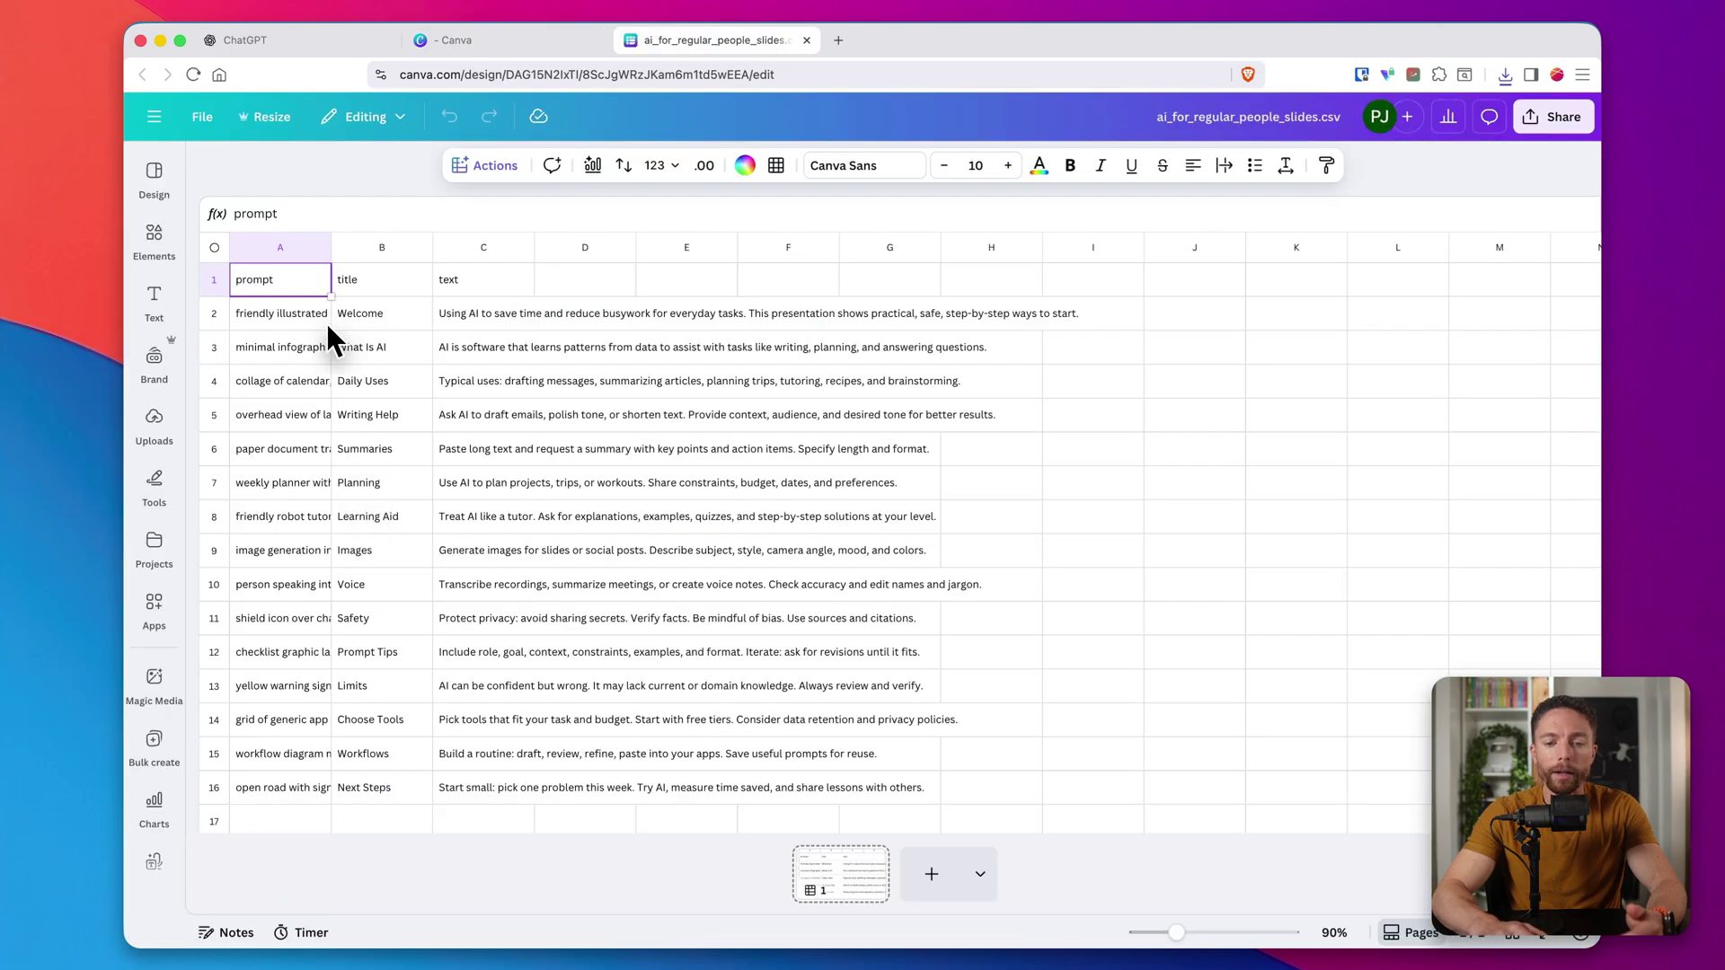
Examine the image prompt in cell A2 and the Magic Media image generation options
{"action": "left_click", "coordinate": [305, 323]}
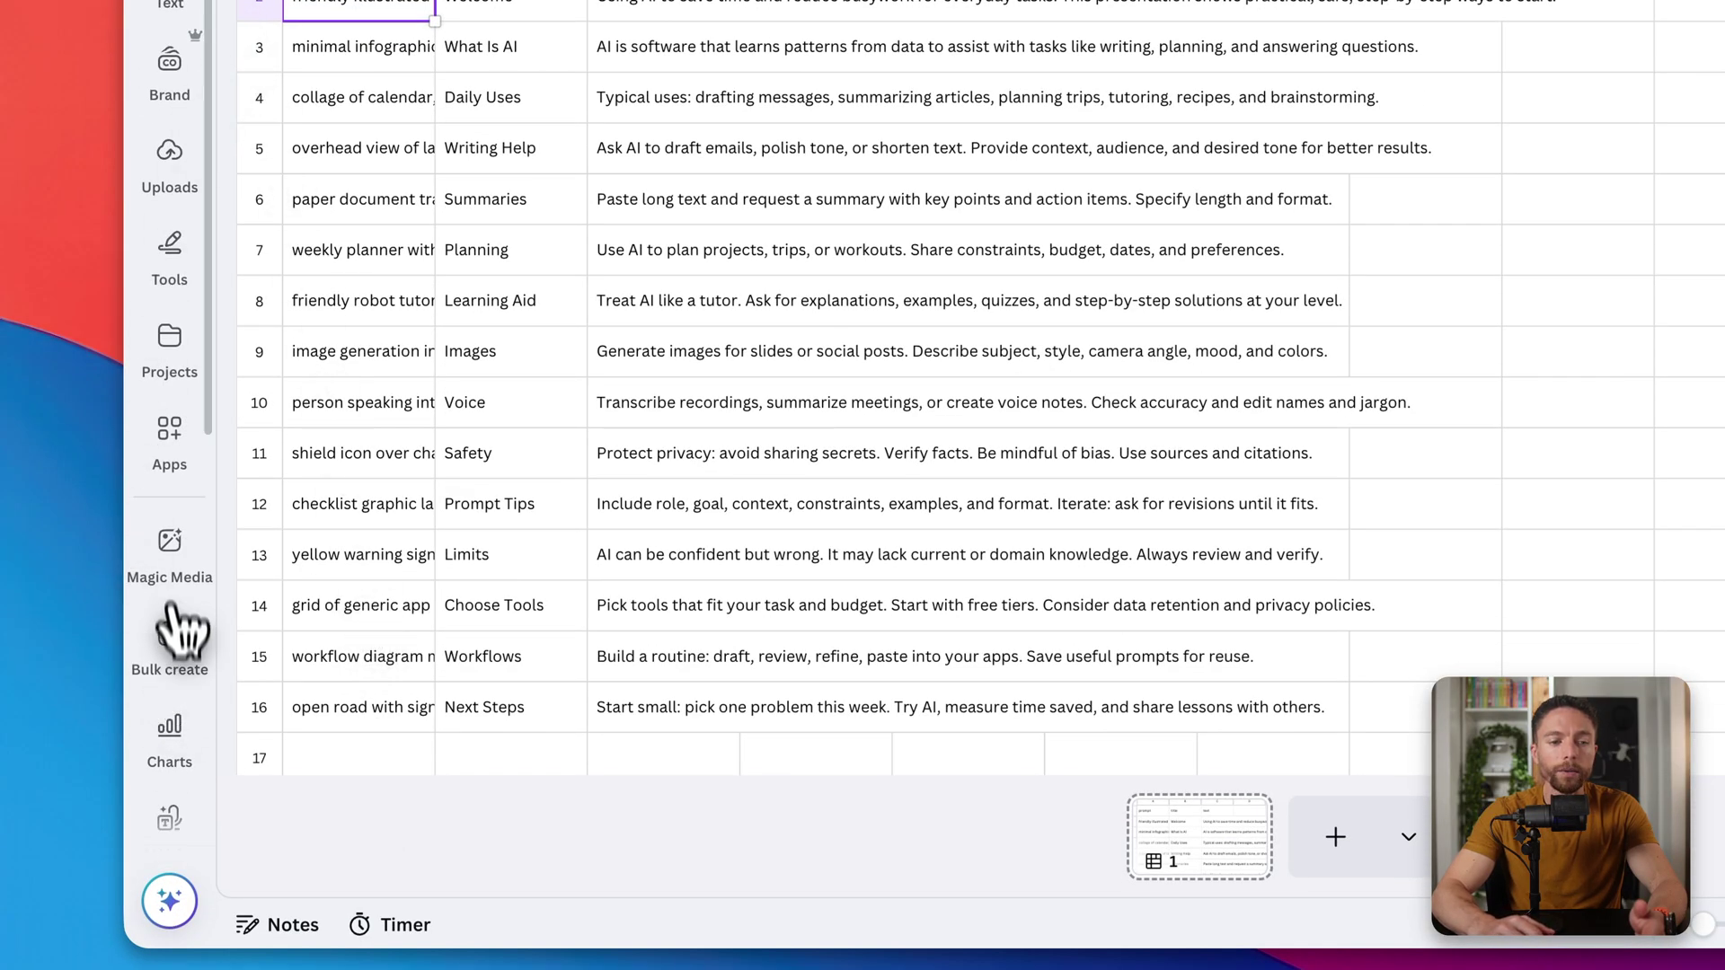
{"action": "left_click", "coordinate": [171, 548]}
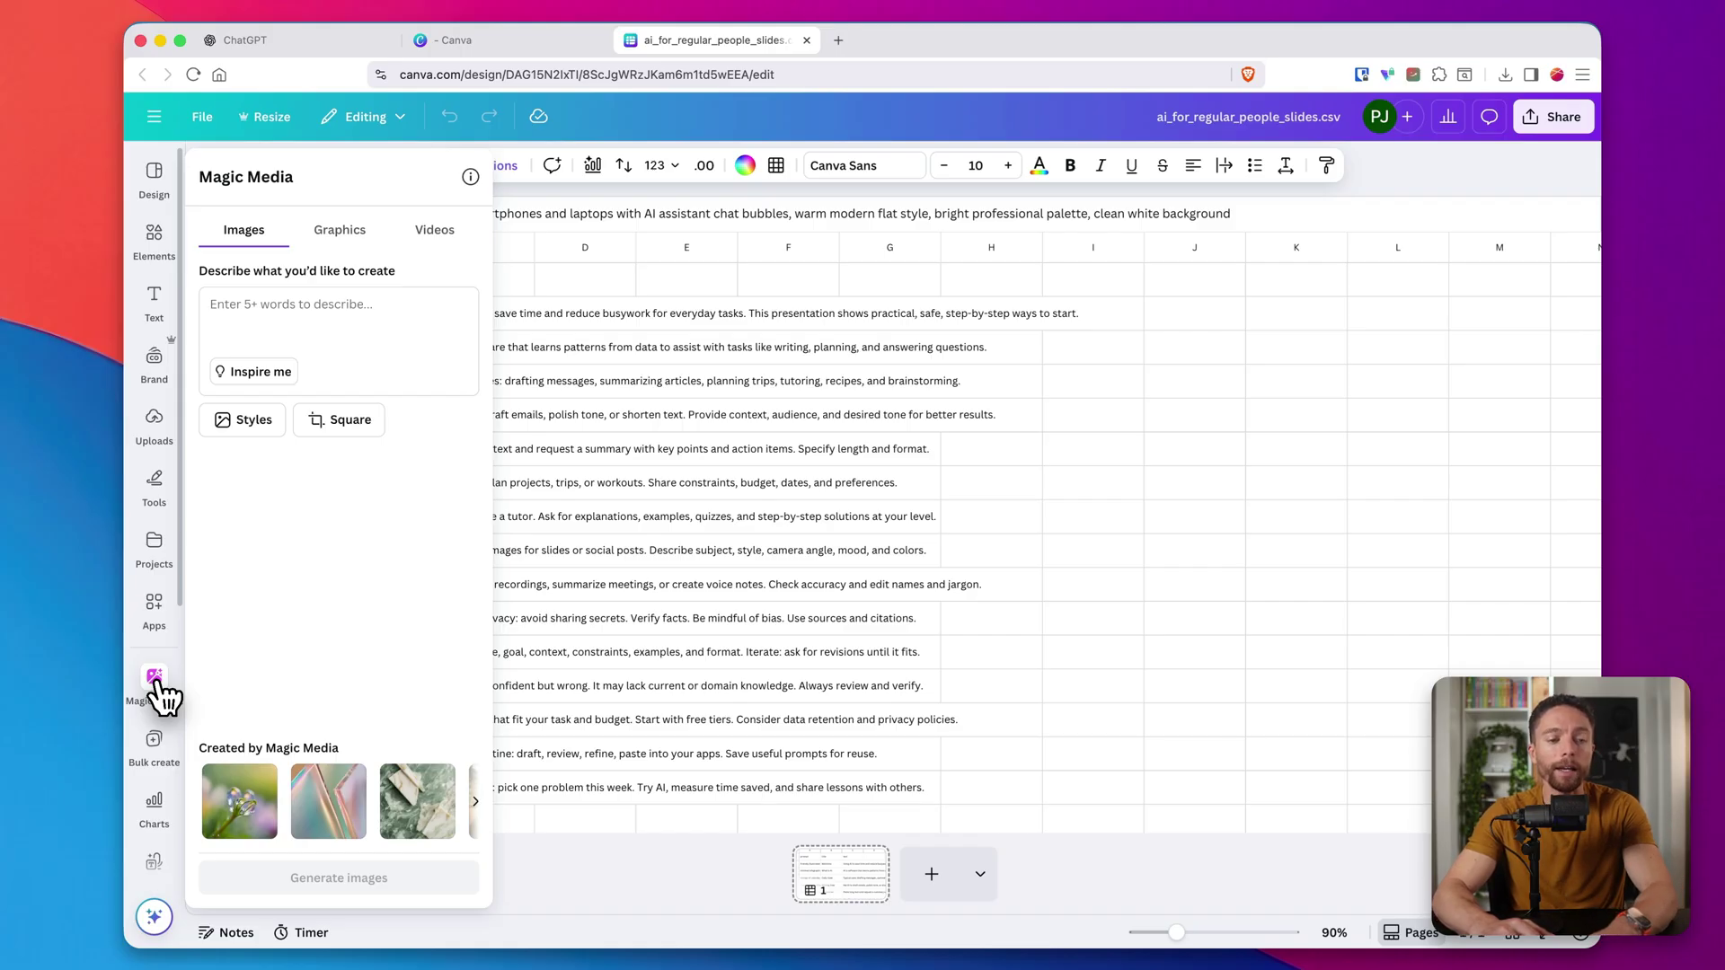
{"action": "left_click", "coordinate": [156, 683]}
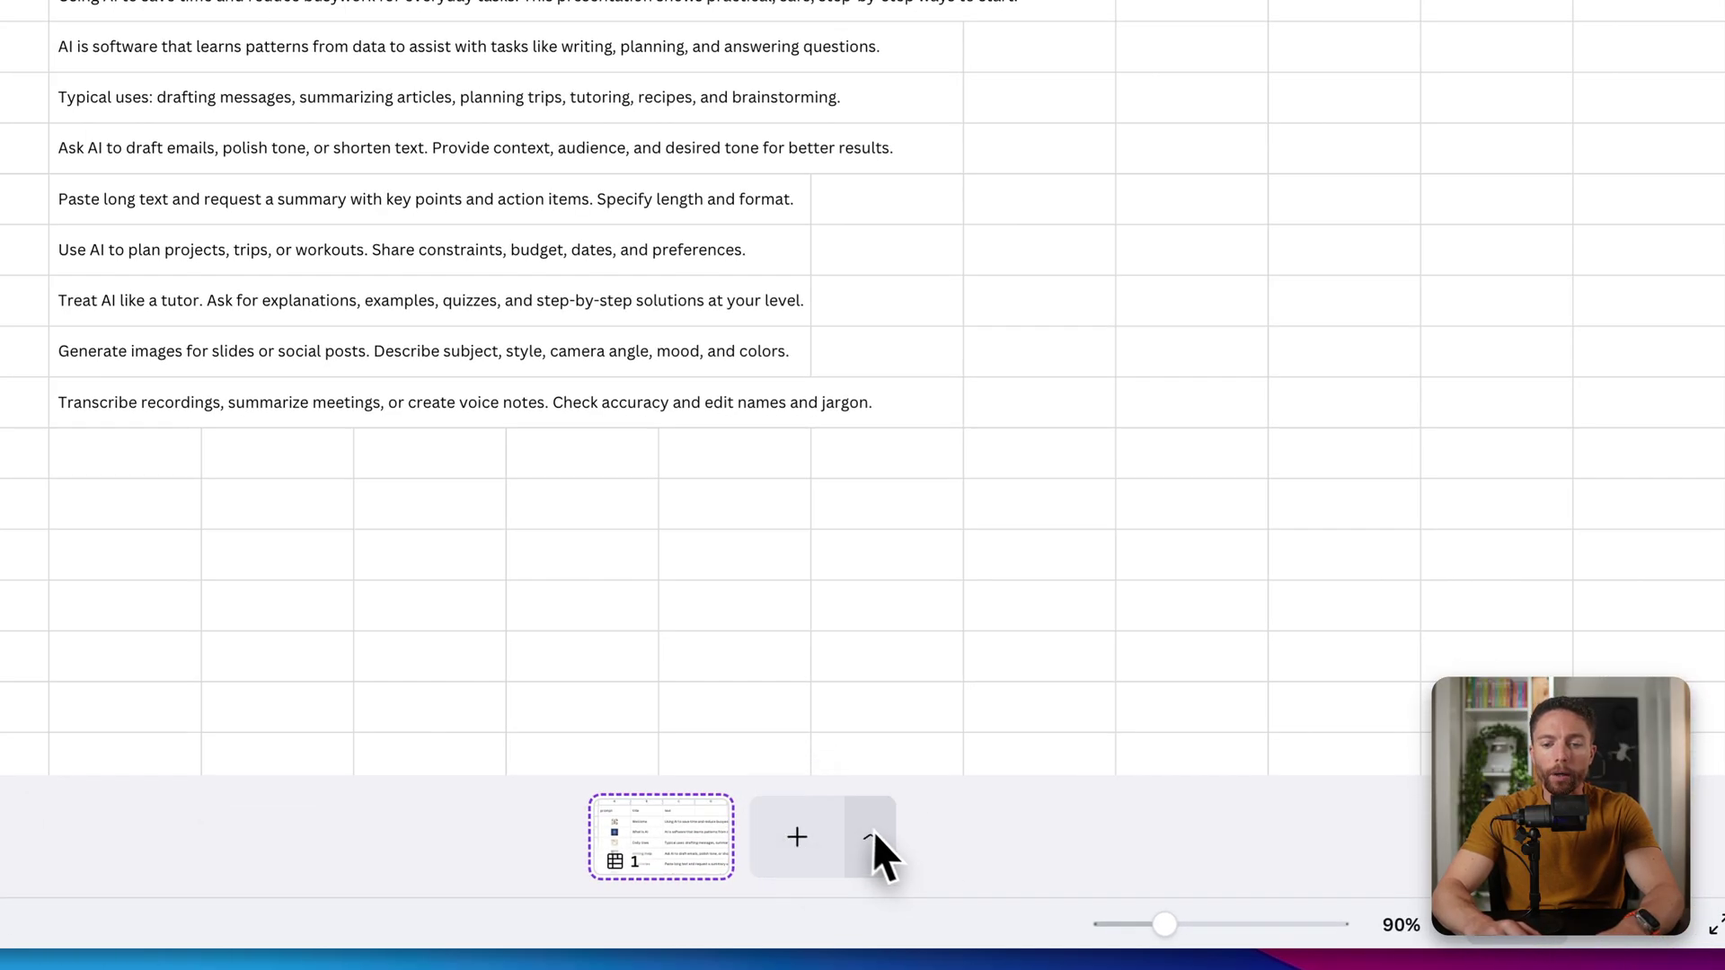
Add a presentation page and apply the cover page of the Green and Black Bold Creative Brief template
{"action": "left_click", "coordinate": [869, 853]}
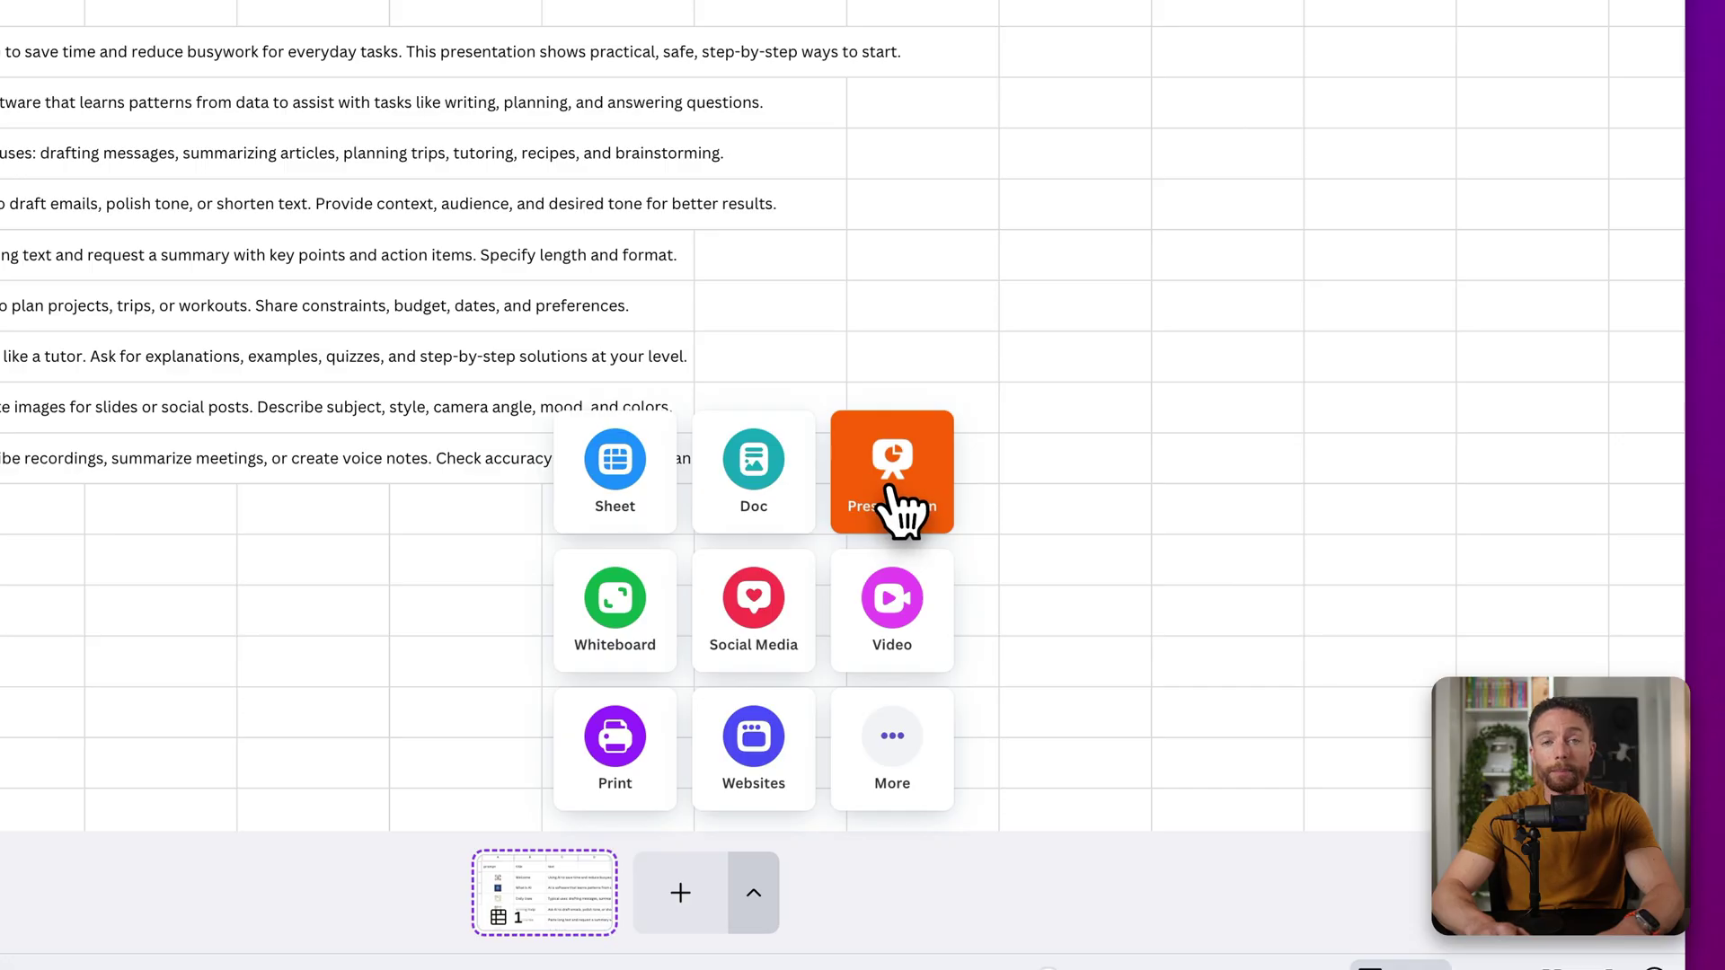
{"action": "left_click", "coordinate": [899, 507]}
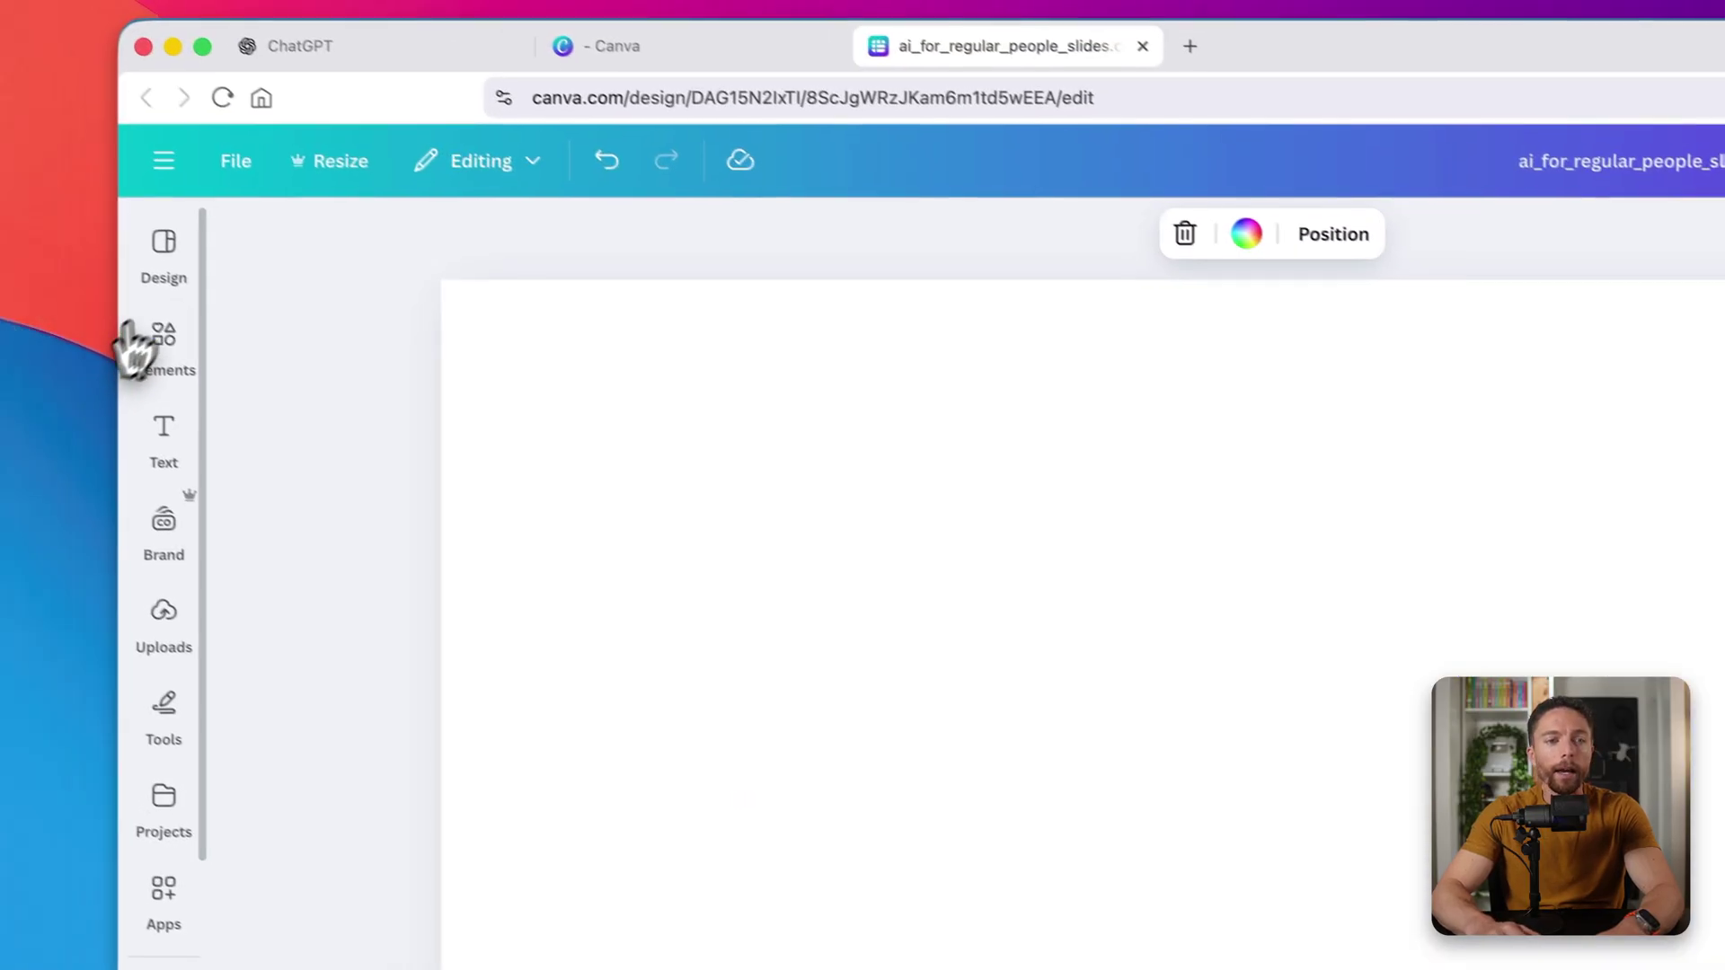
{"action": "left_click", "coordinate": [166, 247]}
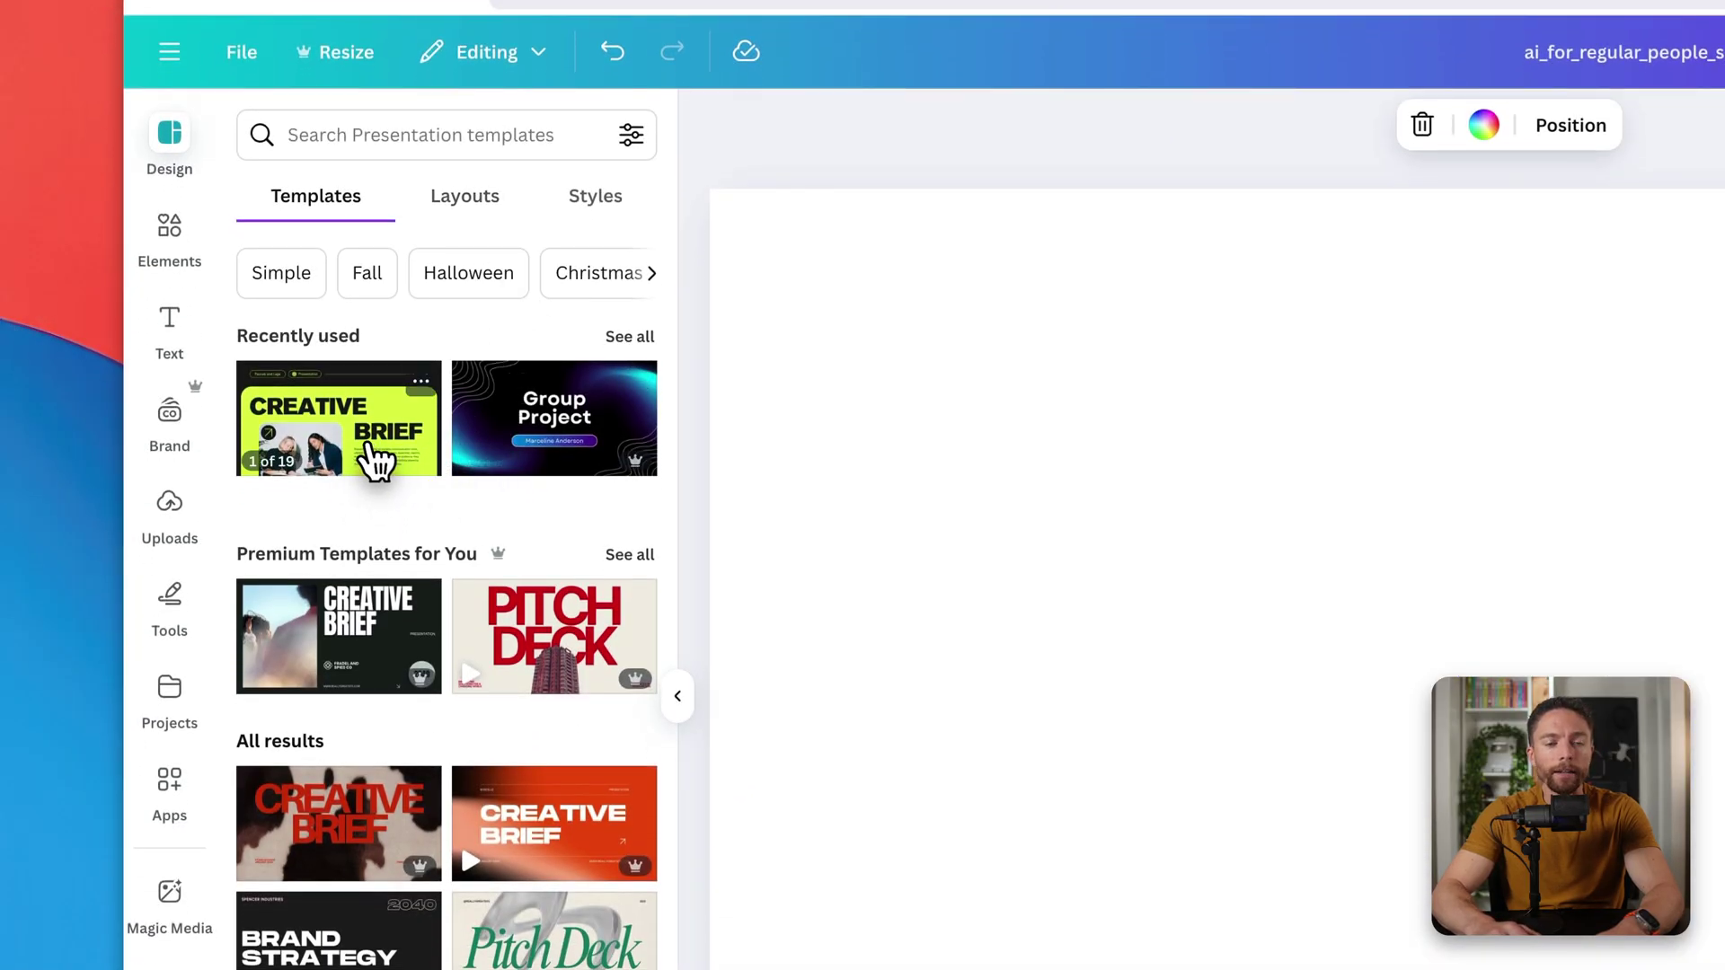
{"action": "left_click", "coordinate": [375, 460]}
{"action": "left_click", "coordinate": [384, 501]}
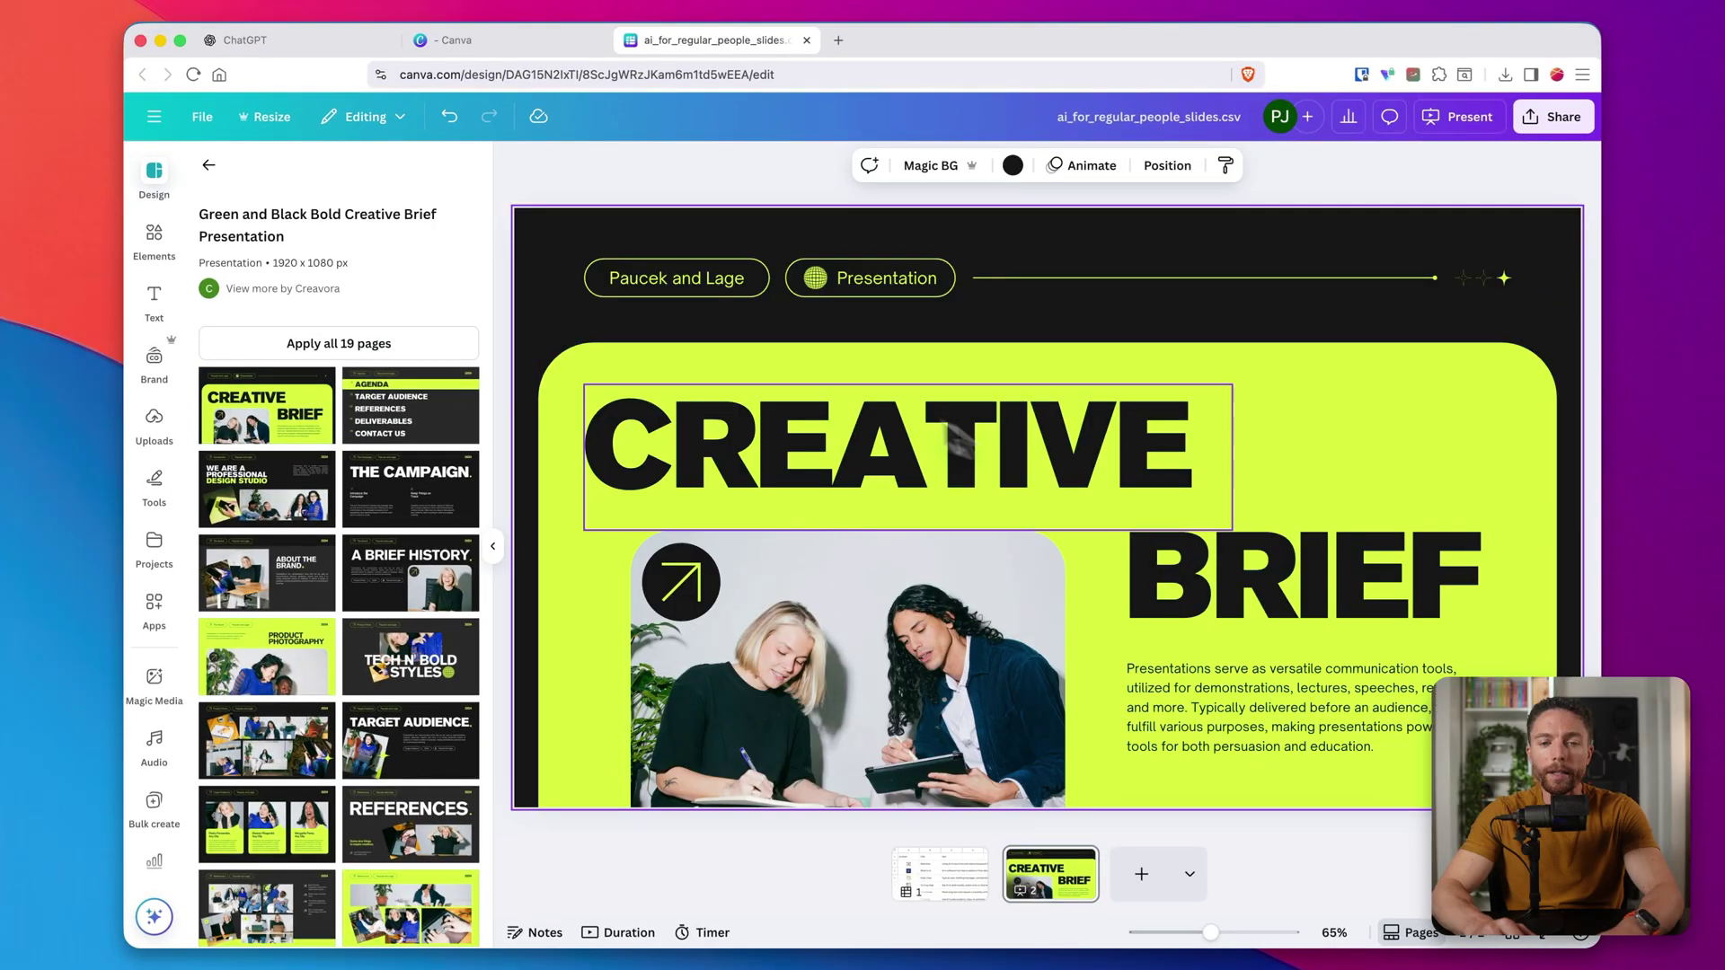
Replace the text in the cover's first header pill, beside the Presentation label, with "AI For All"
{"action": "left_click", "coordinate": [681, 282]}
{"action": "left_click", "coordinate": [678, 278]}
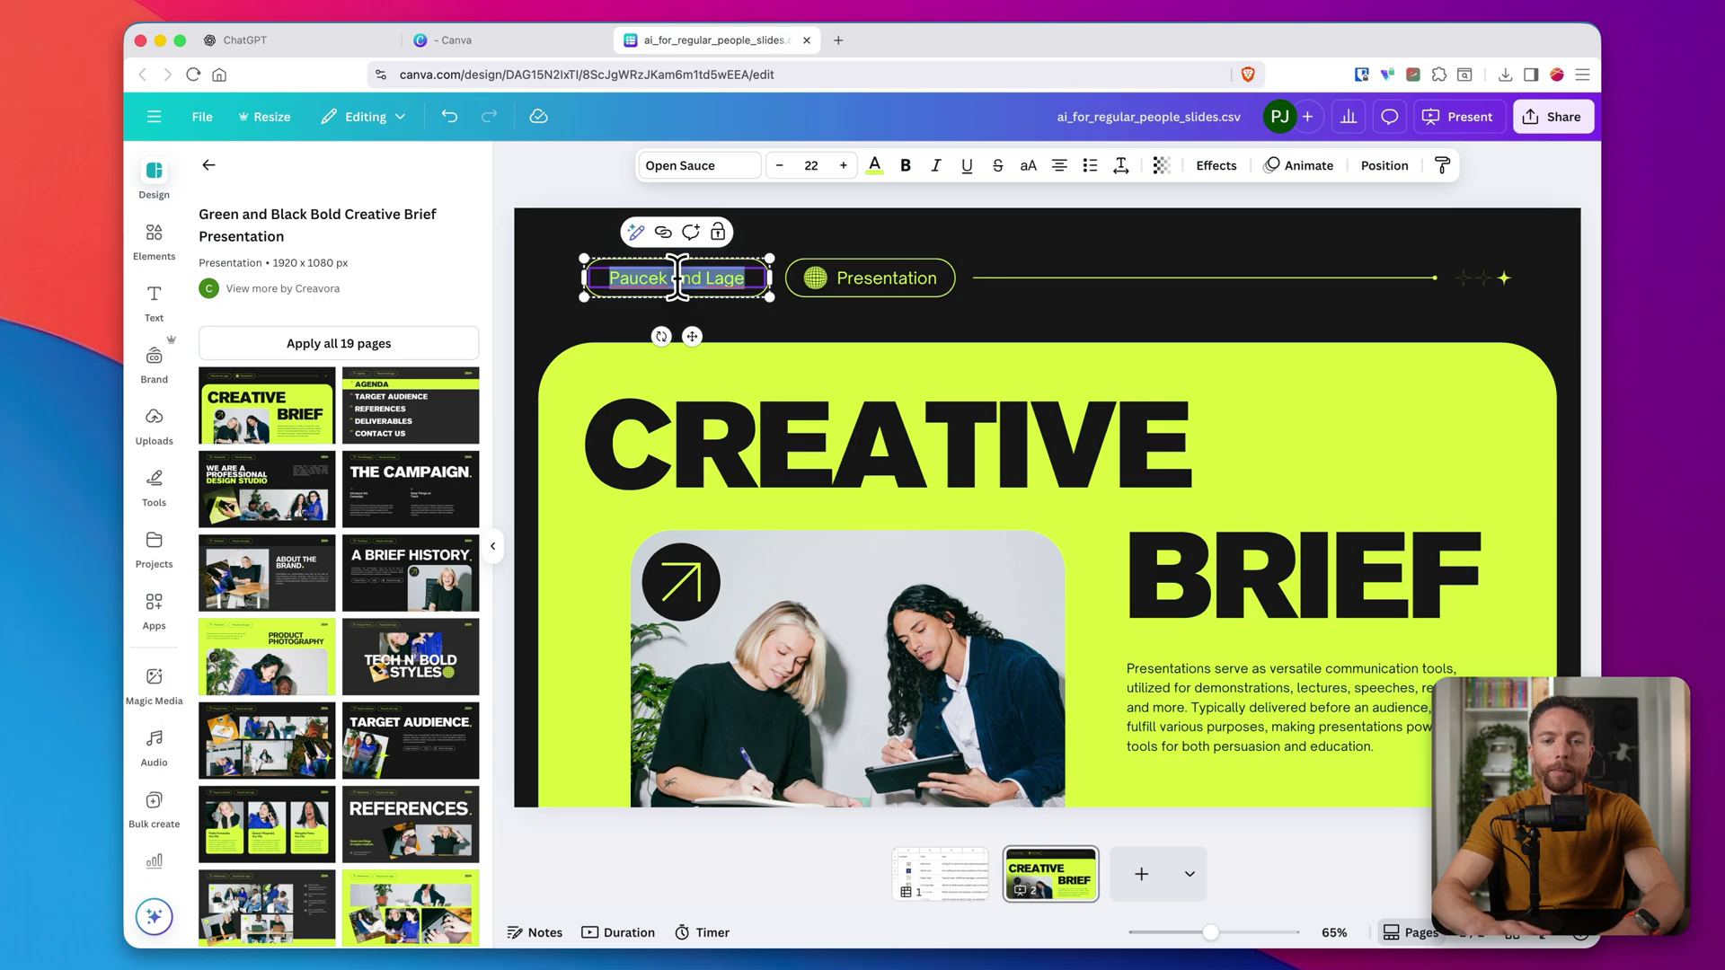
{"action": "key", "text": "BackSpace"}
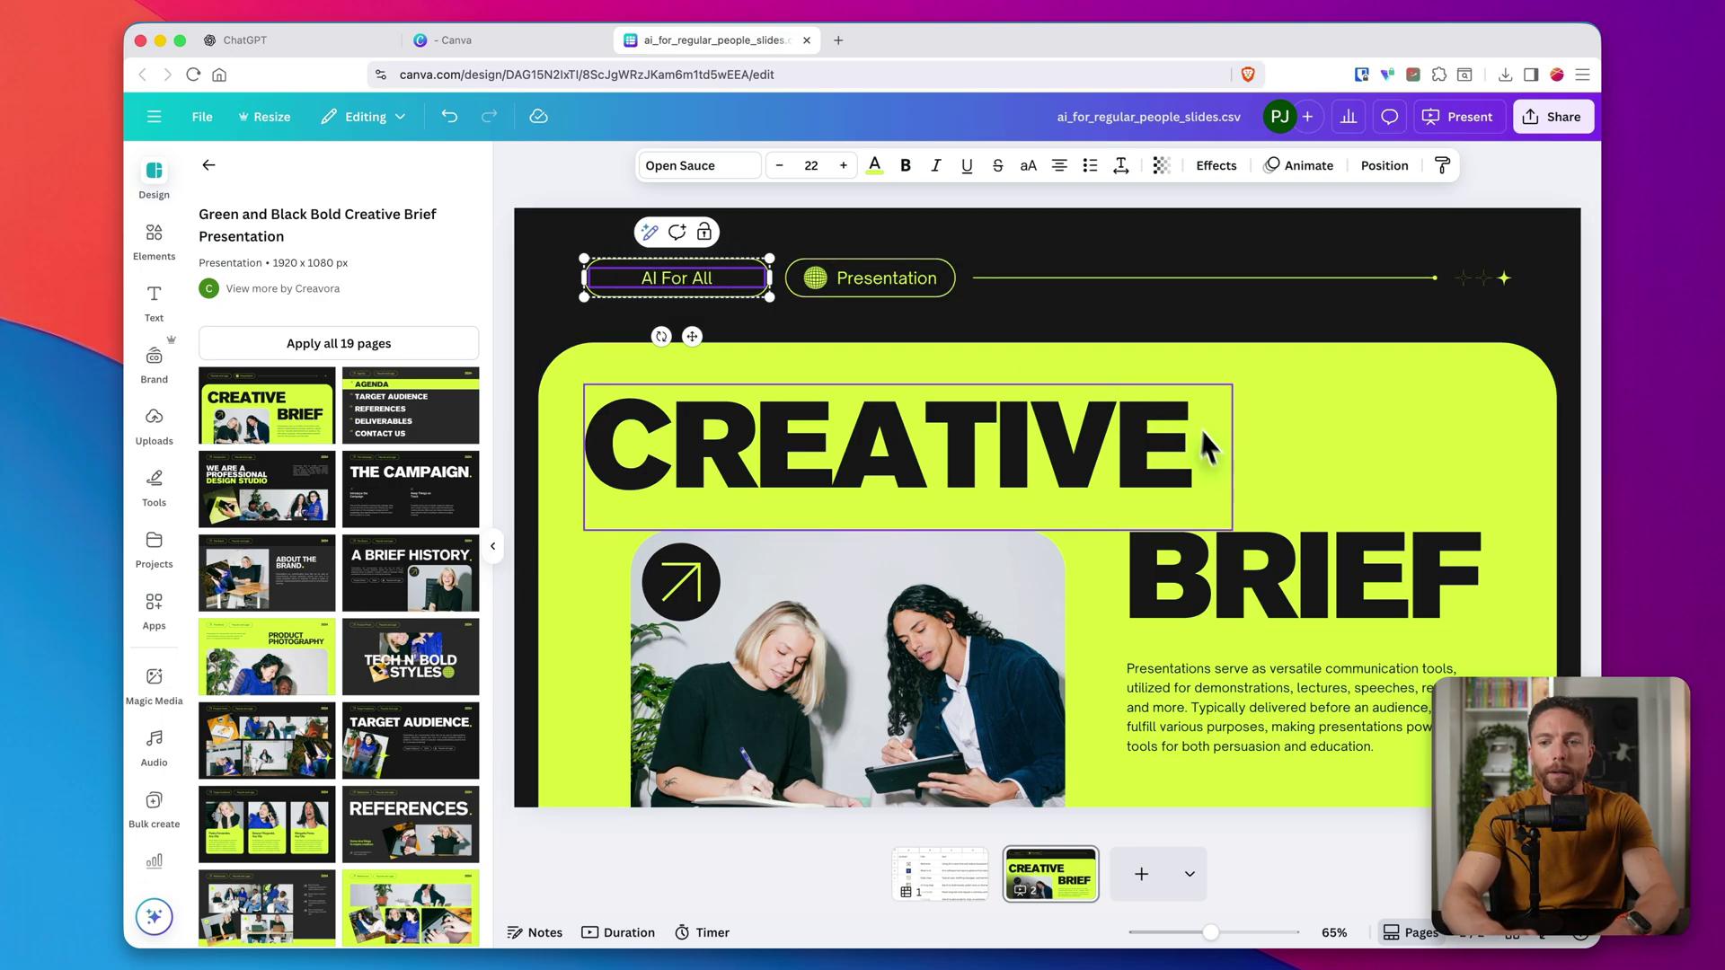
Delete the BRIEF heading and move the body paragraph up into its place beside the photo
{"action": "left_click", "coordinate": [1268, 575]}
{"action": "key", "text": "Delete"}
{"action": "left_click_drag", "start_coordinate": [1238, 686], "coordinate": [1240, 573]}
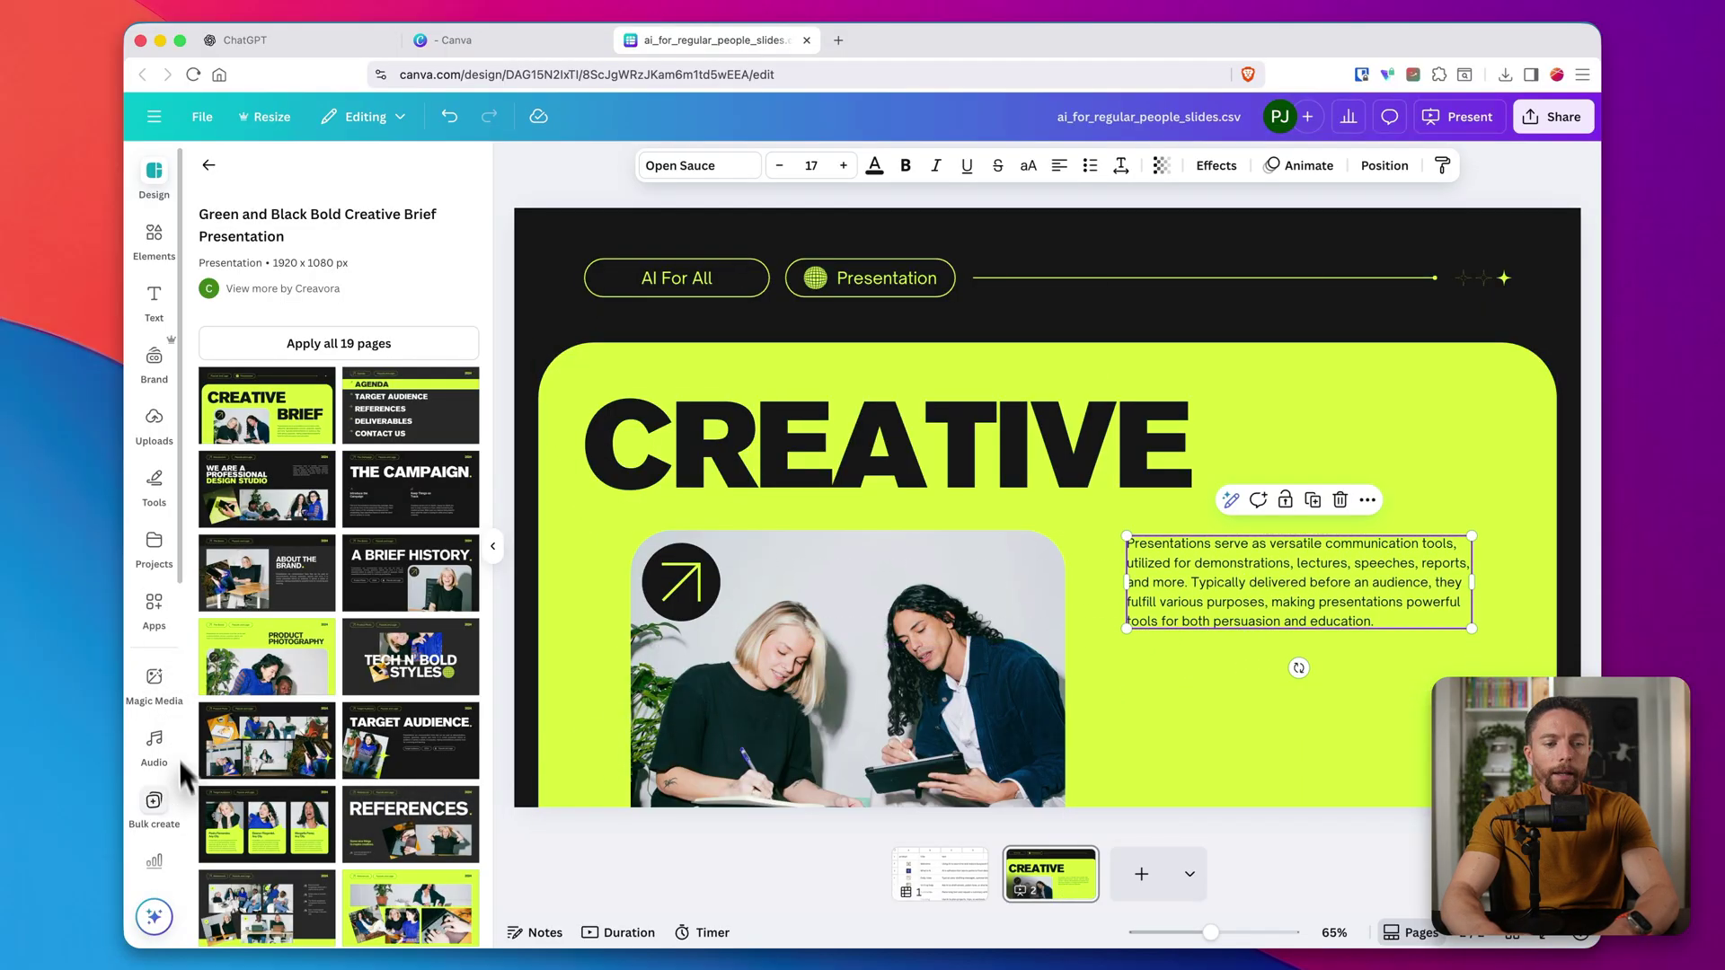
Start a bulk create and connect it to the ai_for_regular_people_slides.csv sheet, using data range A1:C10
{"action": "left_click", "coordinate": [163, 809]}
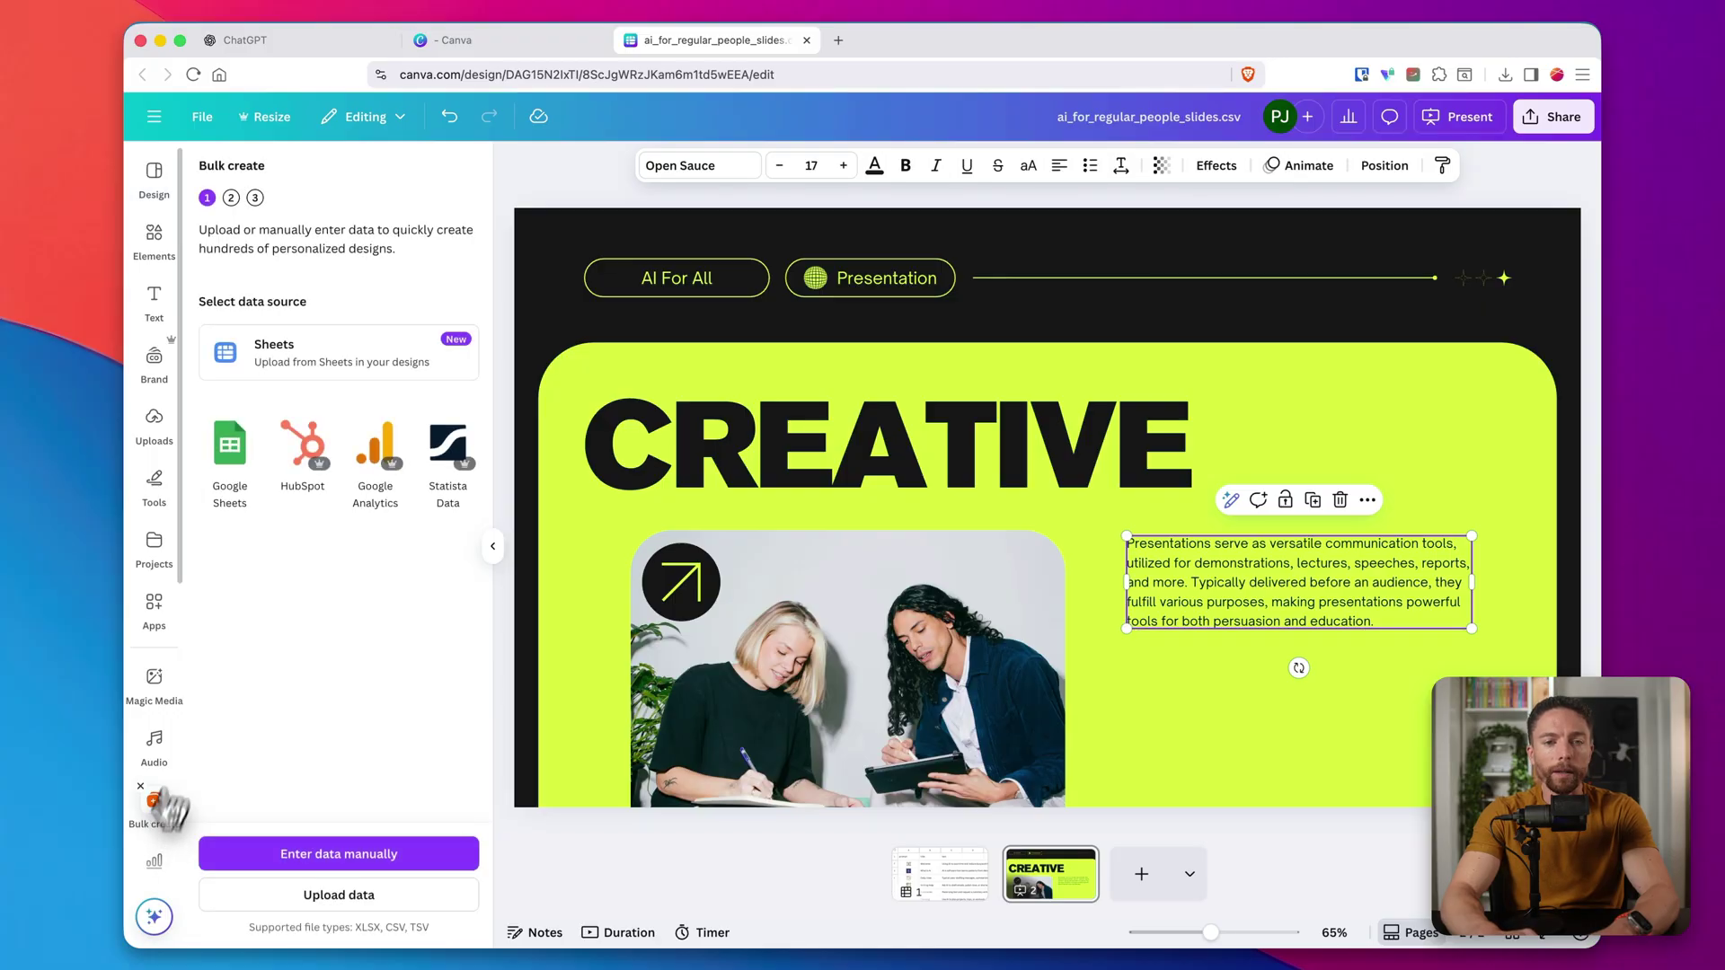
{"action": "left_click", "coordinate": [349, 372]}
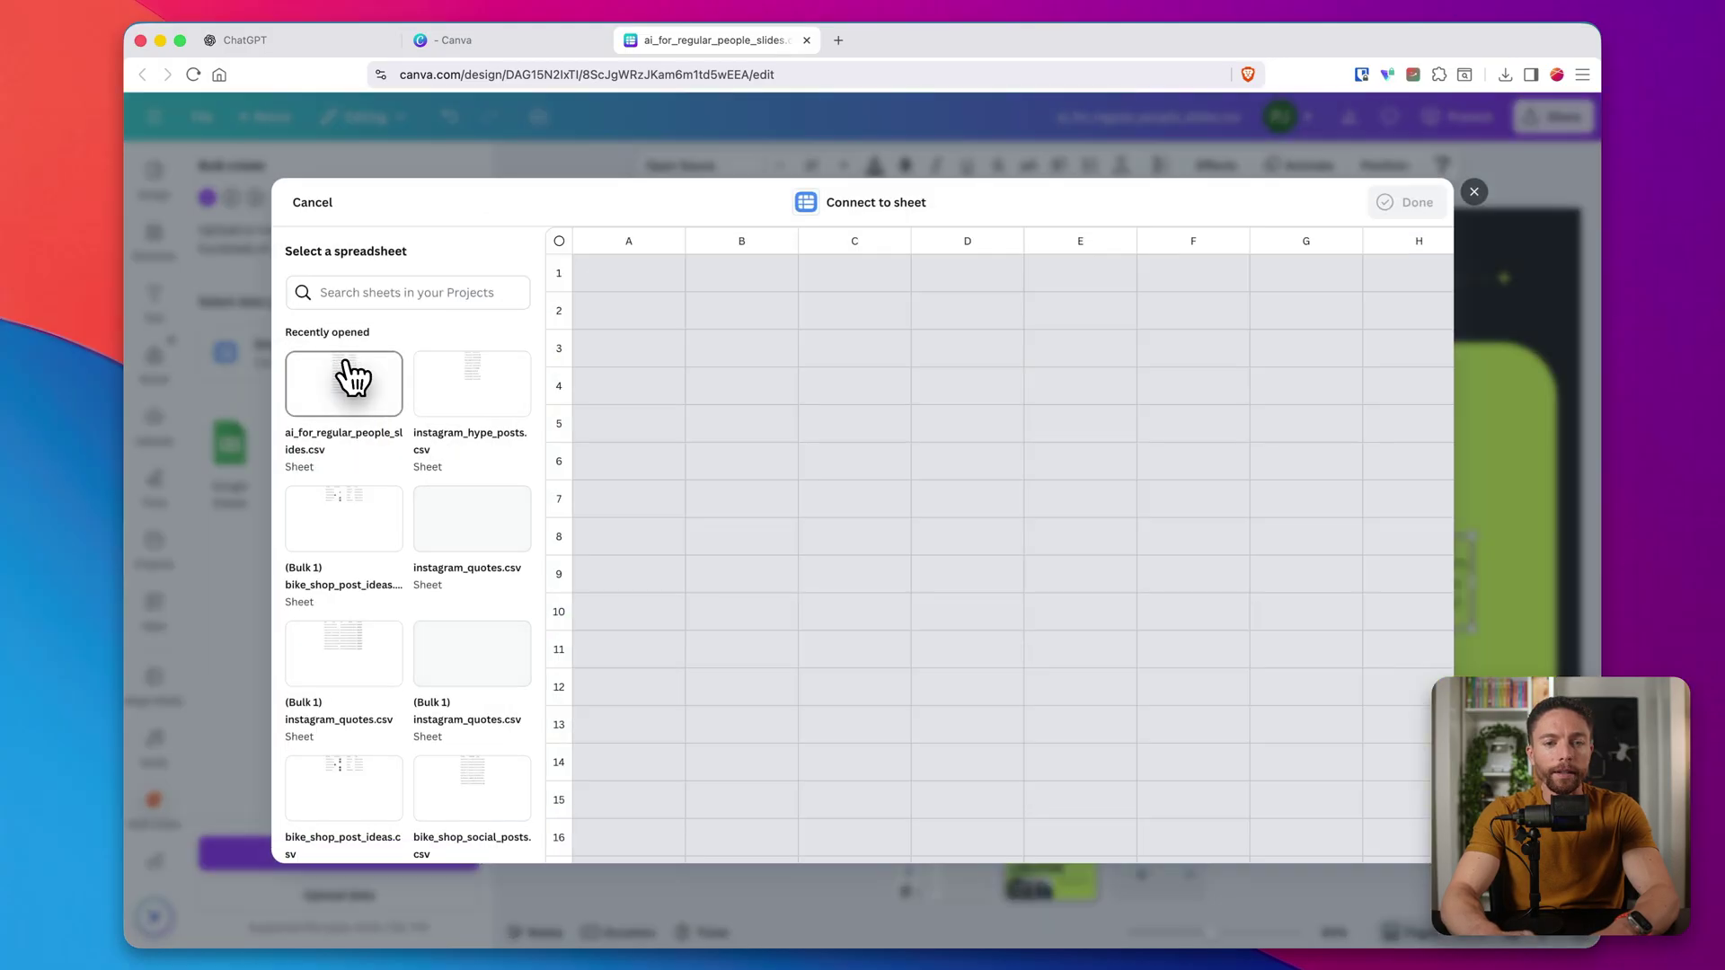
{"action": "left_click", "coordinate": [386, 416]}
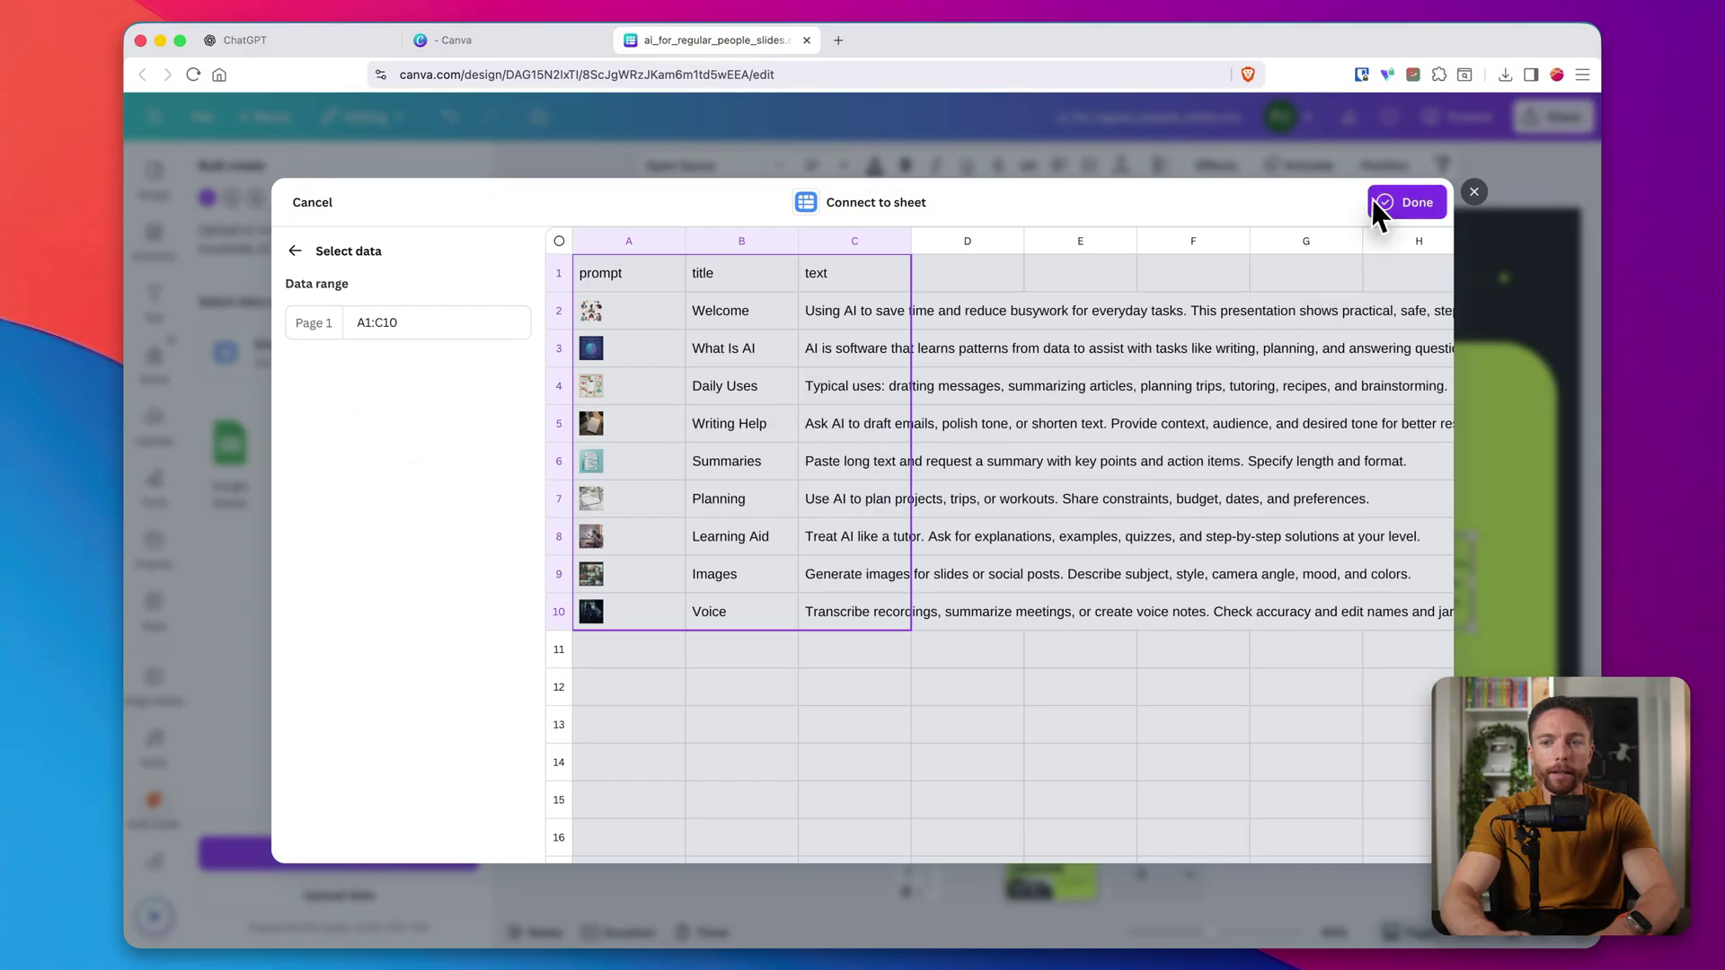
{"action": "left_click", "coordinate": [1393, 209]}
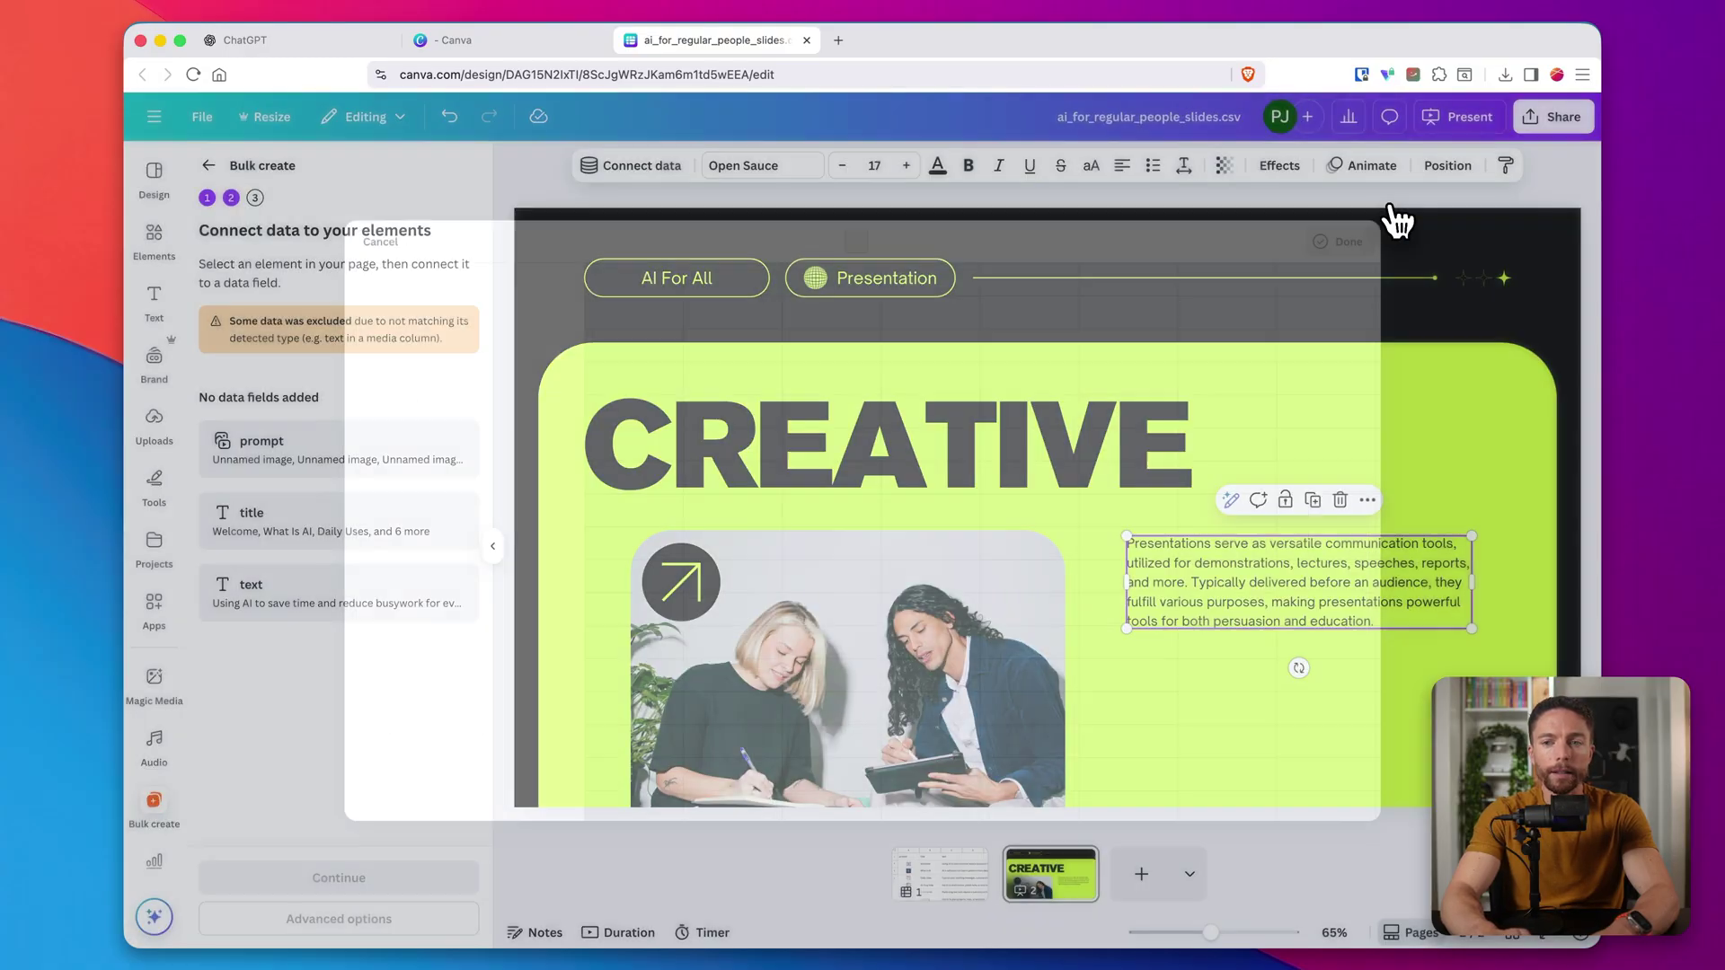
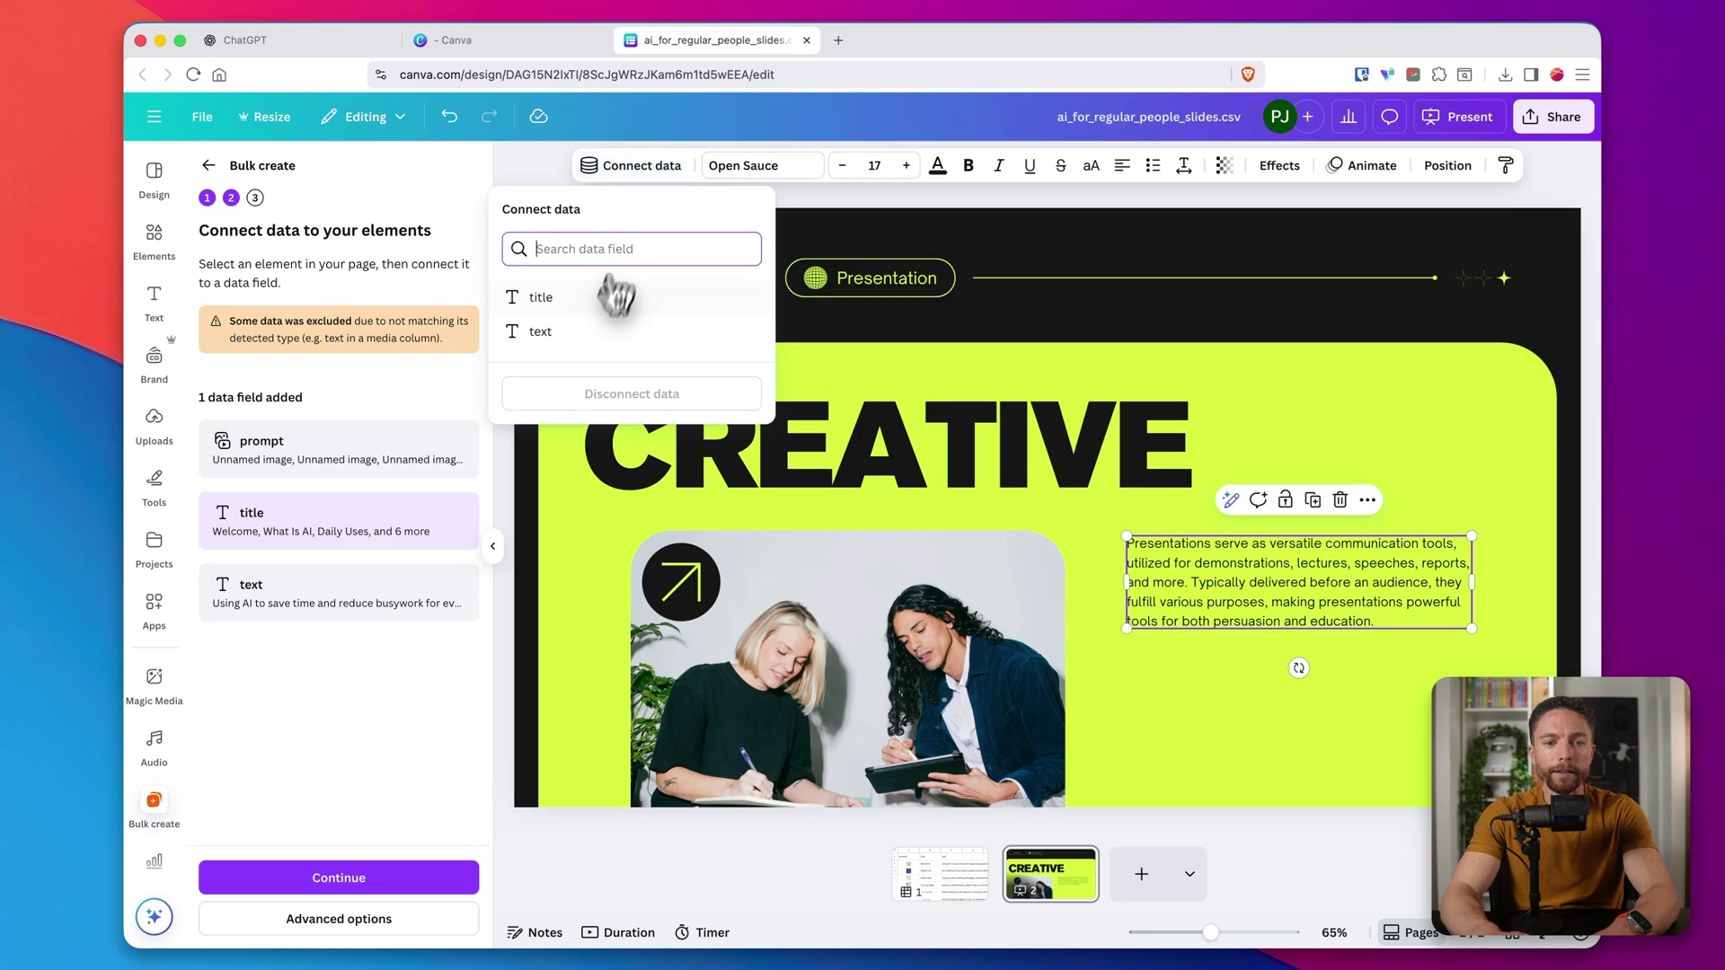
Connect the body paragraph to the text data field and the photo to the prompt data field
{"action": "left_click", "coordinate": [557, 332]}
{"action": "left_click", "coordinate": [828, 657]}
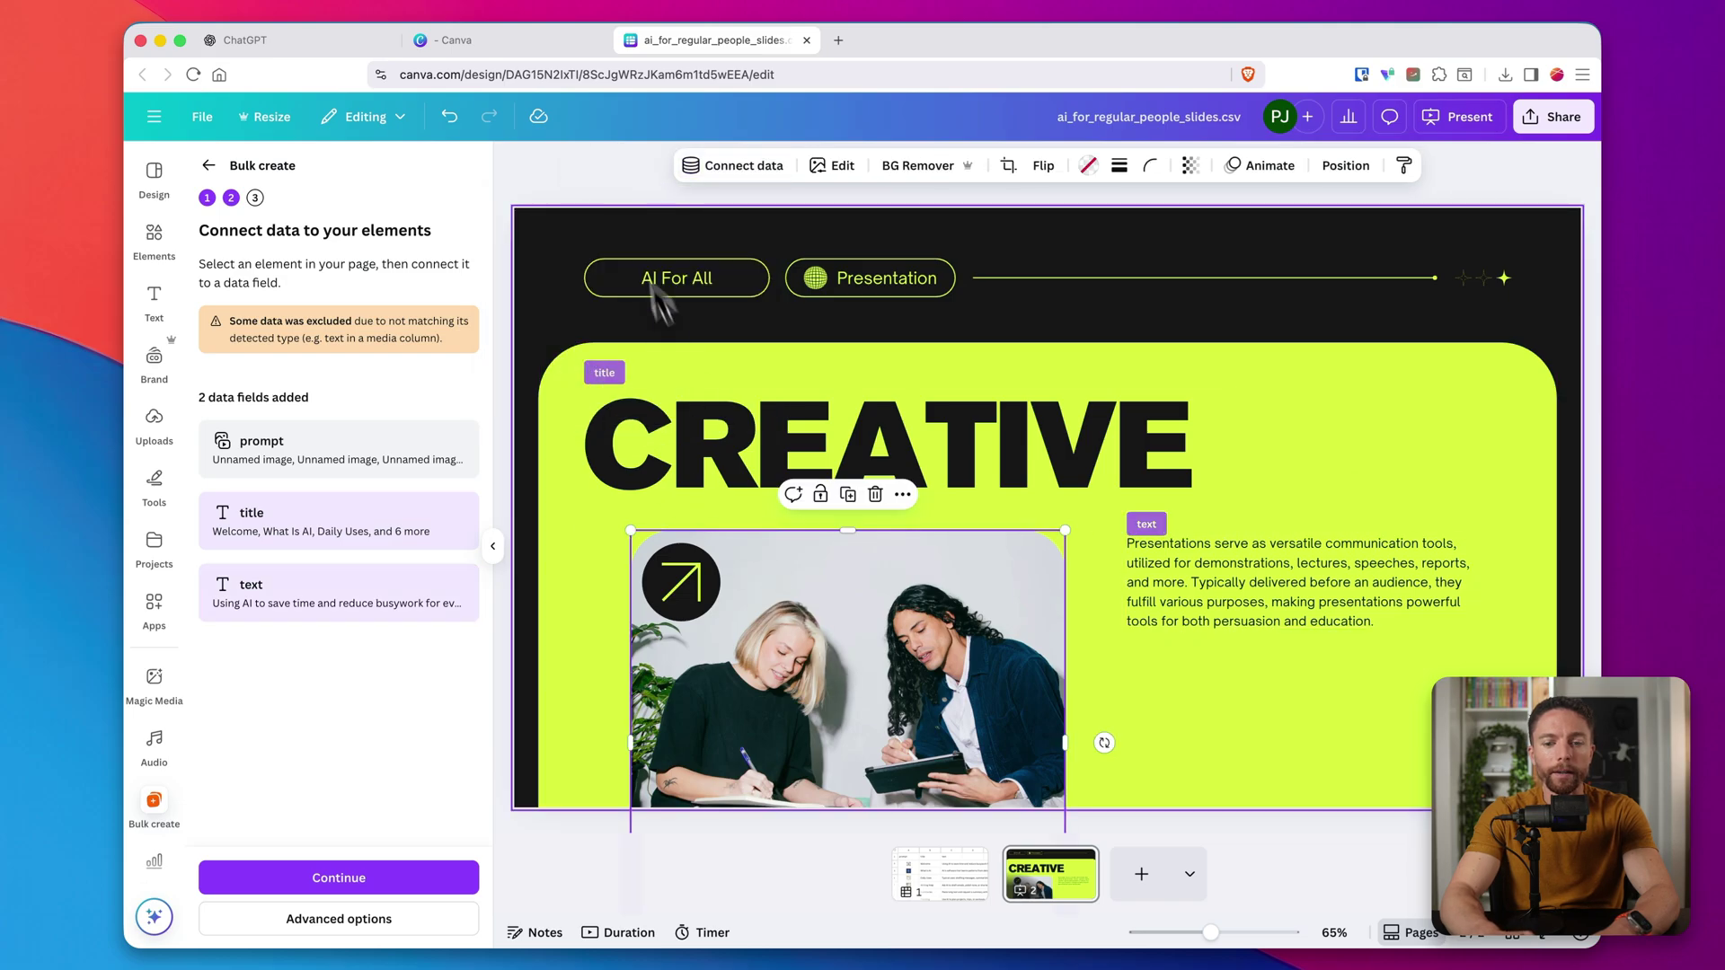
{"action": "left_click", "coordinate": [742, 169]}
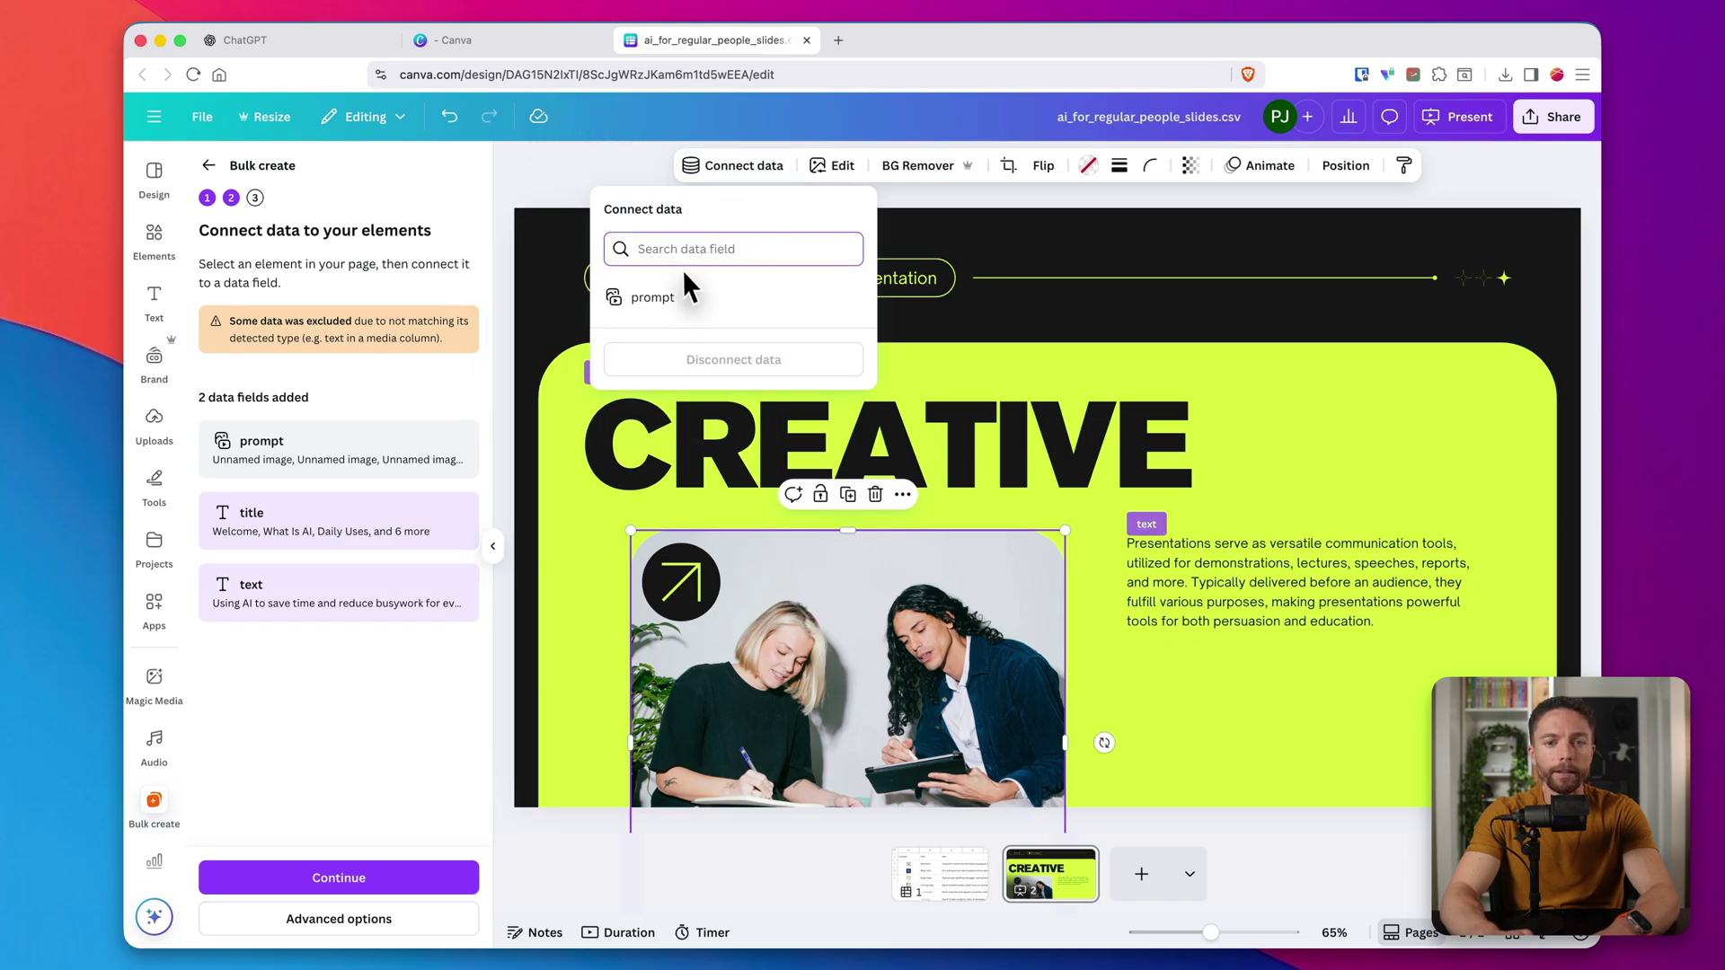
{"action": "left_click", "coordinate": [676, 300]}
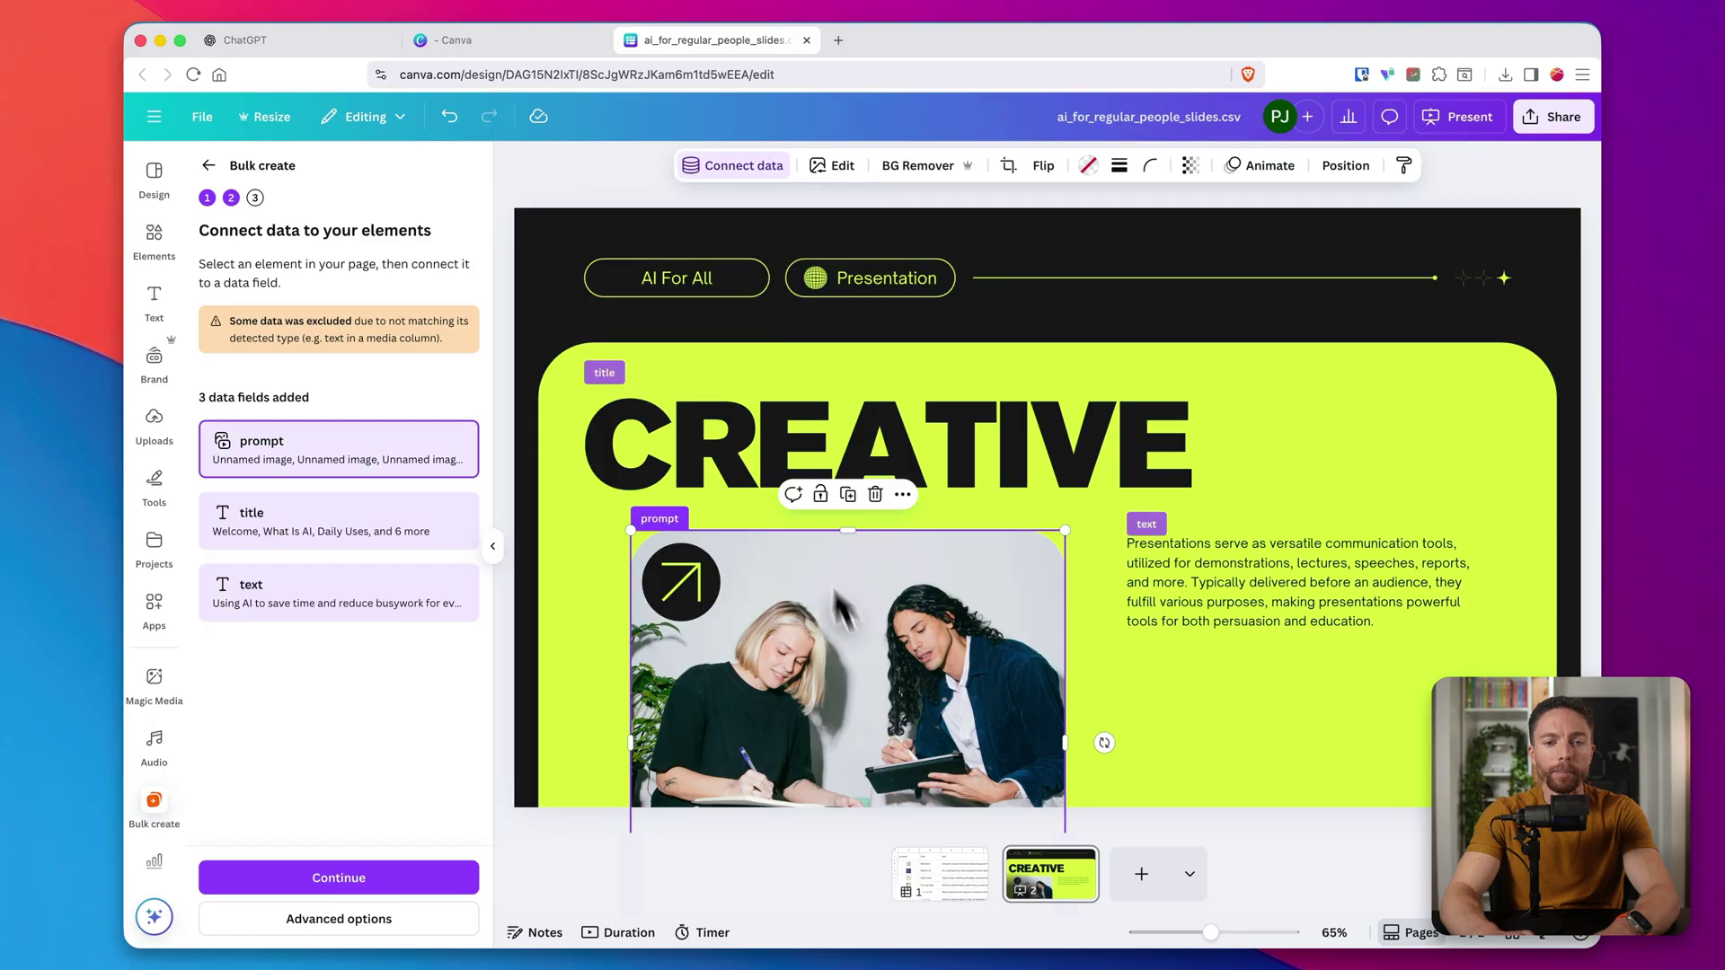
Shift the photo and the title upward, and move the round arrow badge off the photo to its left side
{"action": "left_click", "coordinate": [861, 647]}
{"action": "left_click", "coordinate": [692, 597]}
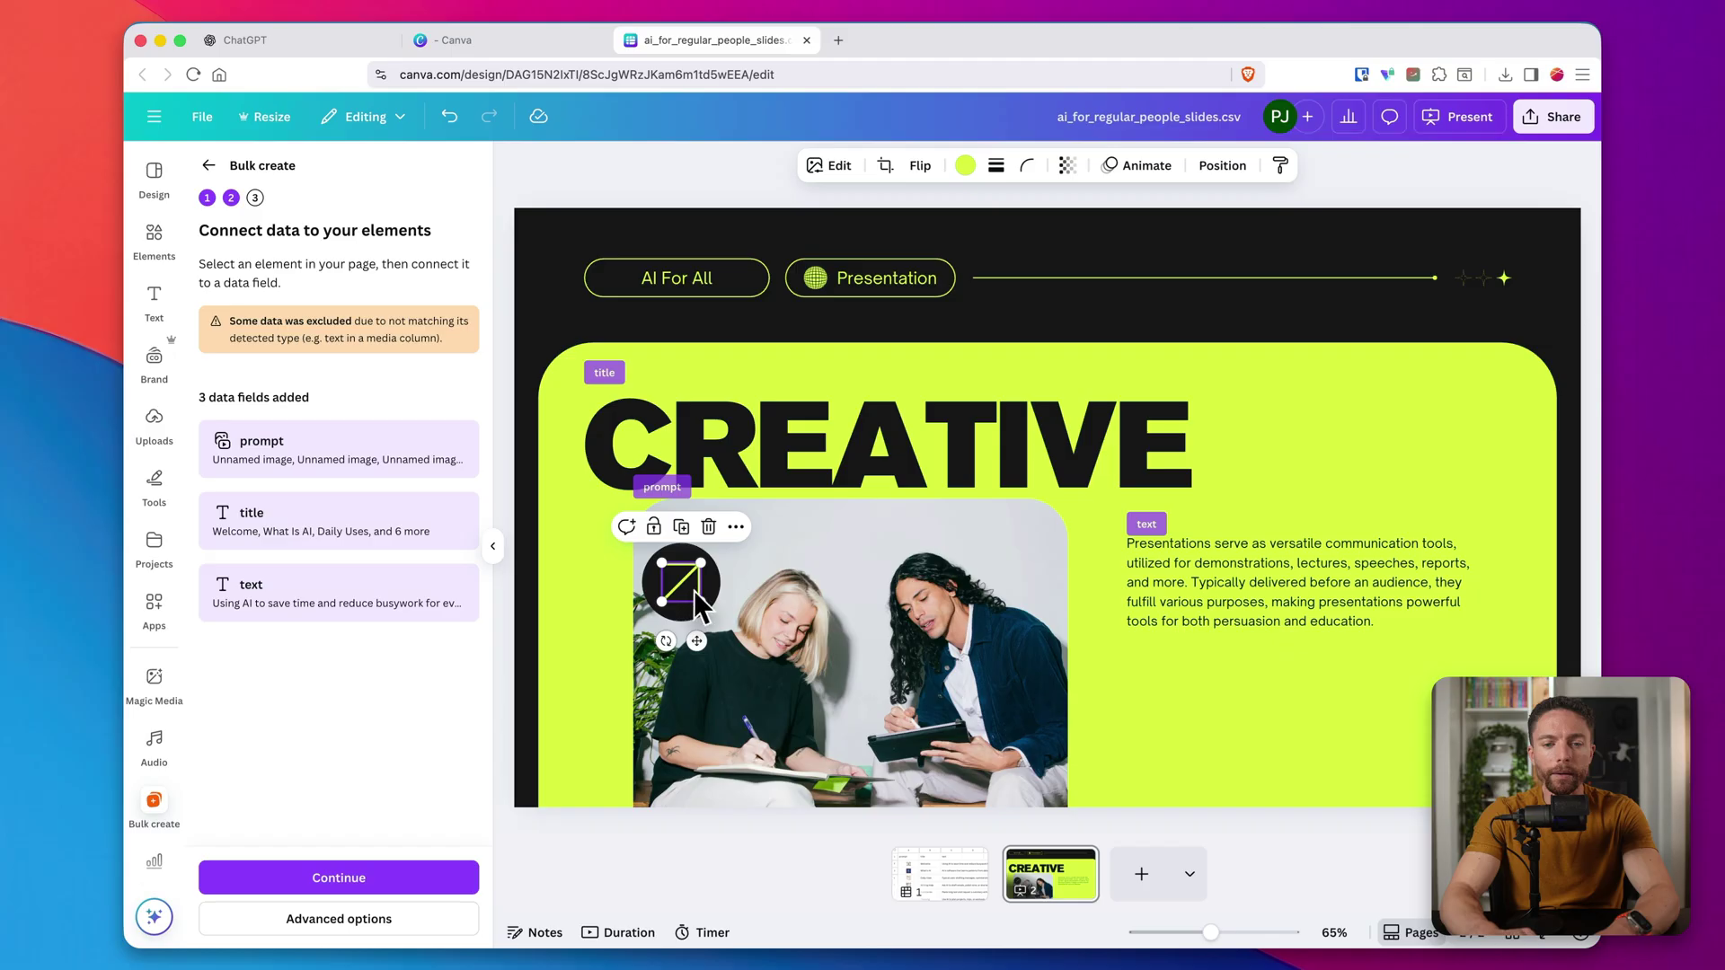
{"action": "left_click_drag", "start_coordinate": [711, 583], "coordinate": [603, 584]}
{"action": "left_click_drag", "start_coordinate": [854, 485], "coordinate": [888, 434]}
{"action": "left_click_drag", "start_coordinate": [876, 604], "coordinate": [876, 575]}
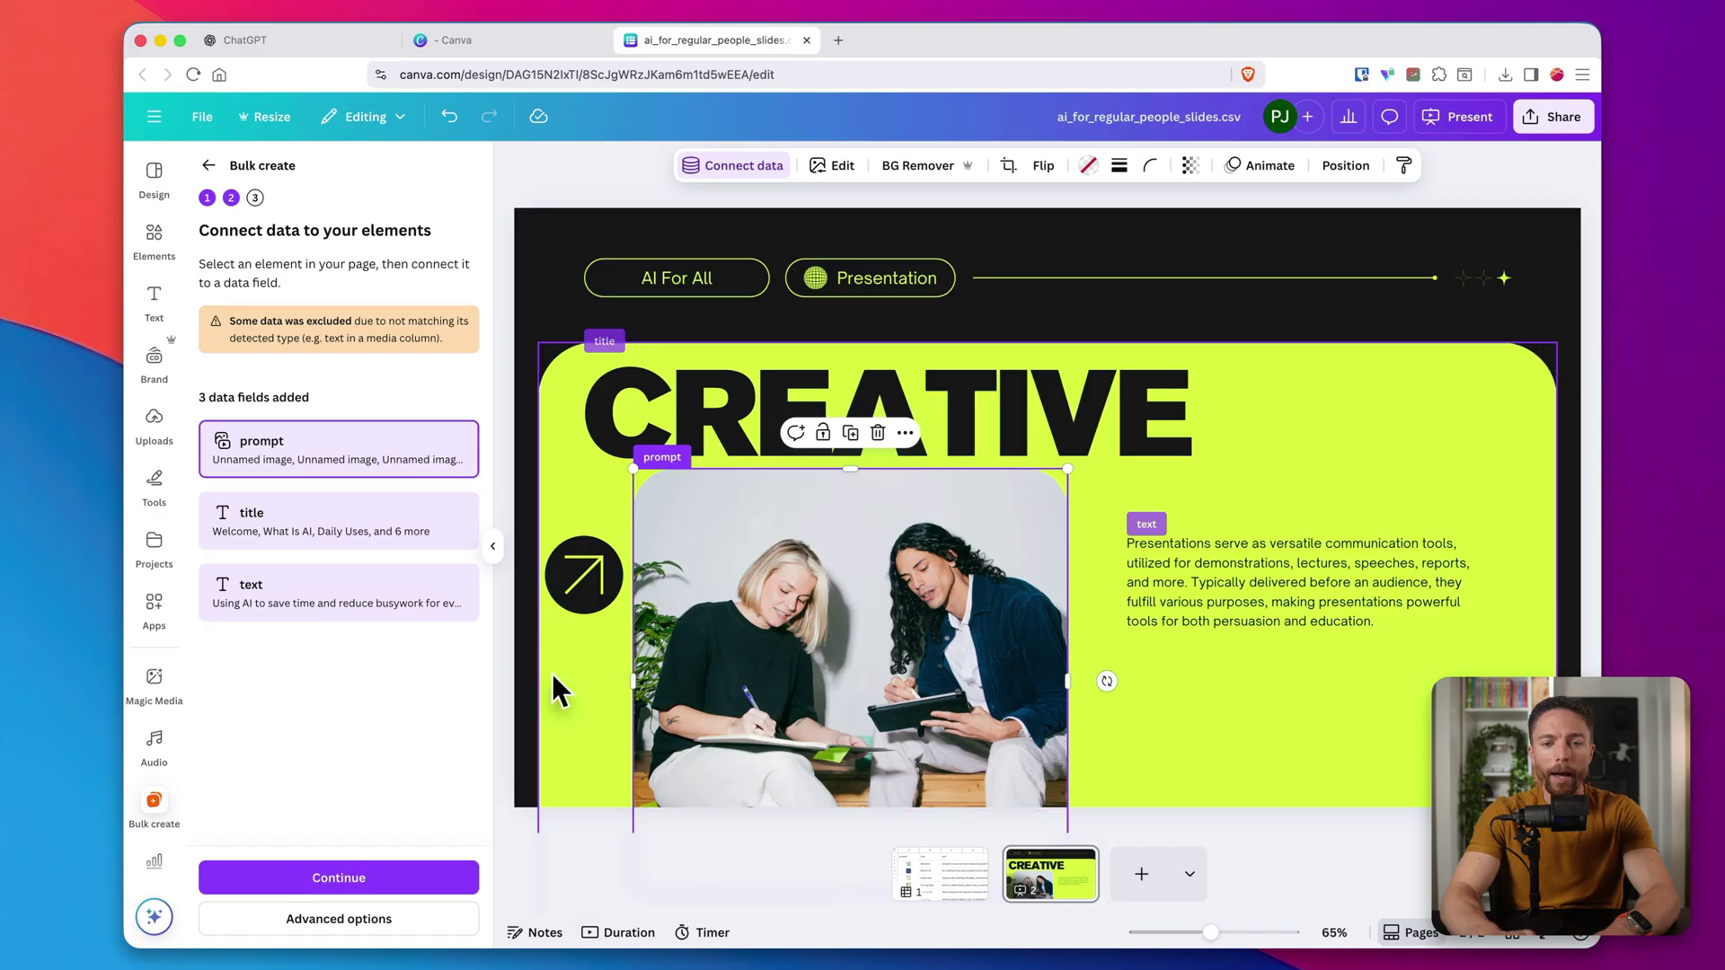
Generate the 9 designs from all selected data rows and open the resulting presentation
{"action": "left_click", "coordinate": [388, 880]}
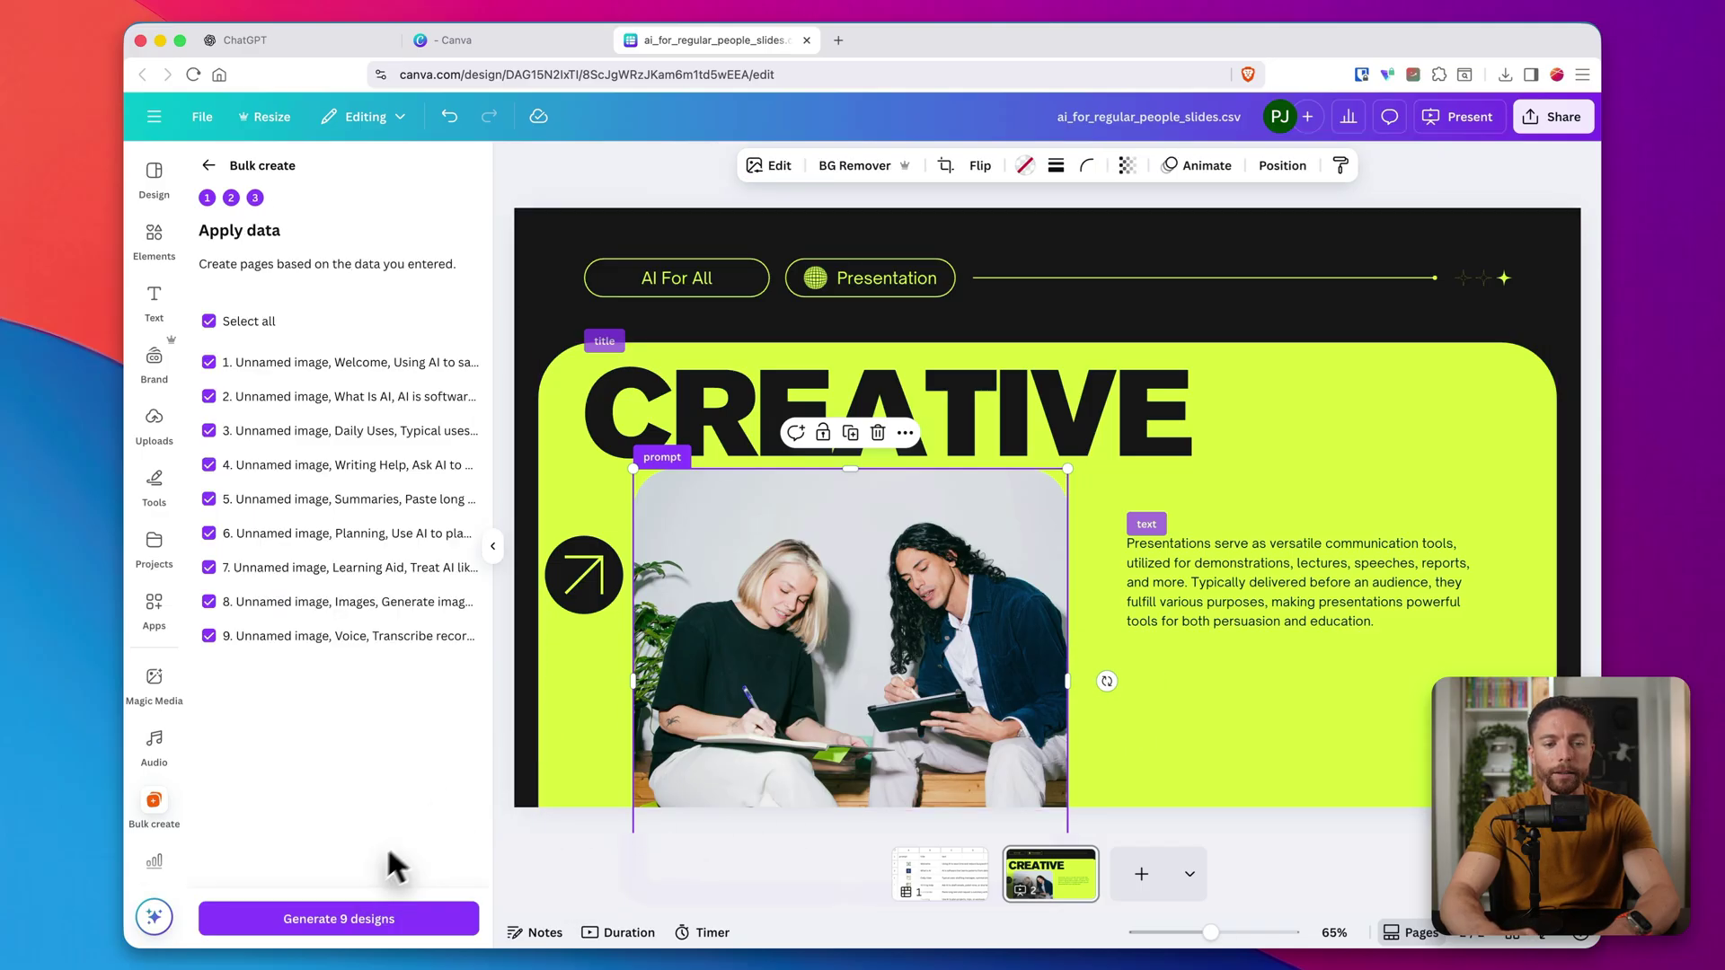
{"action": "left_click", "coordinate": [408, 921]}
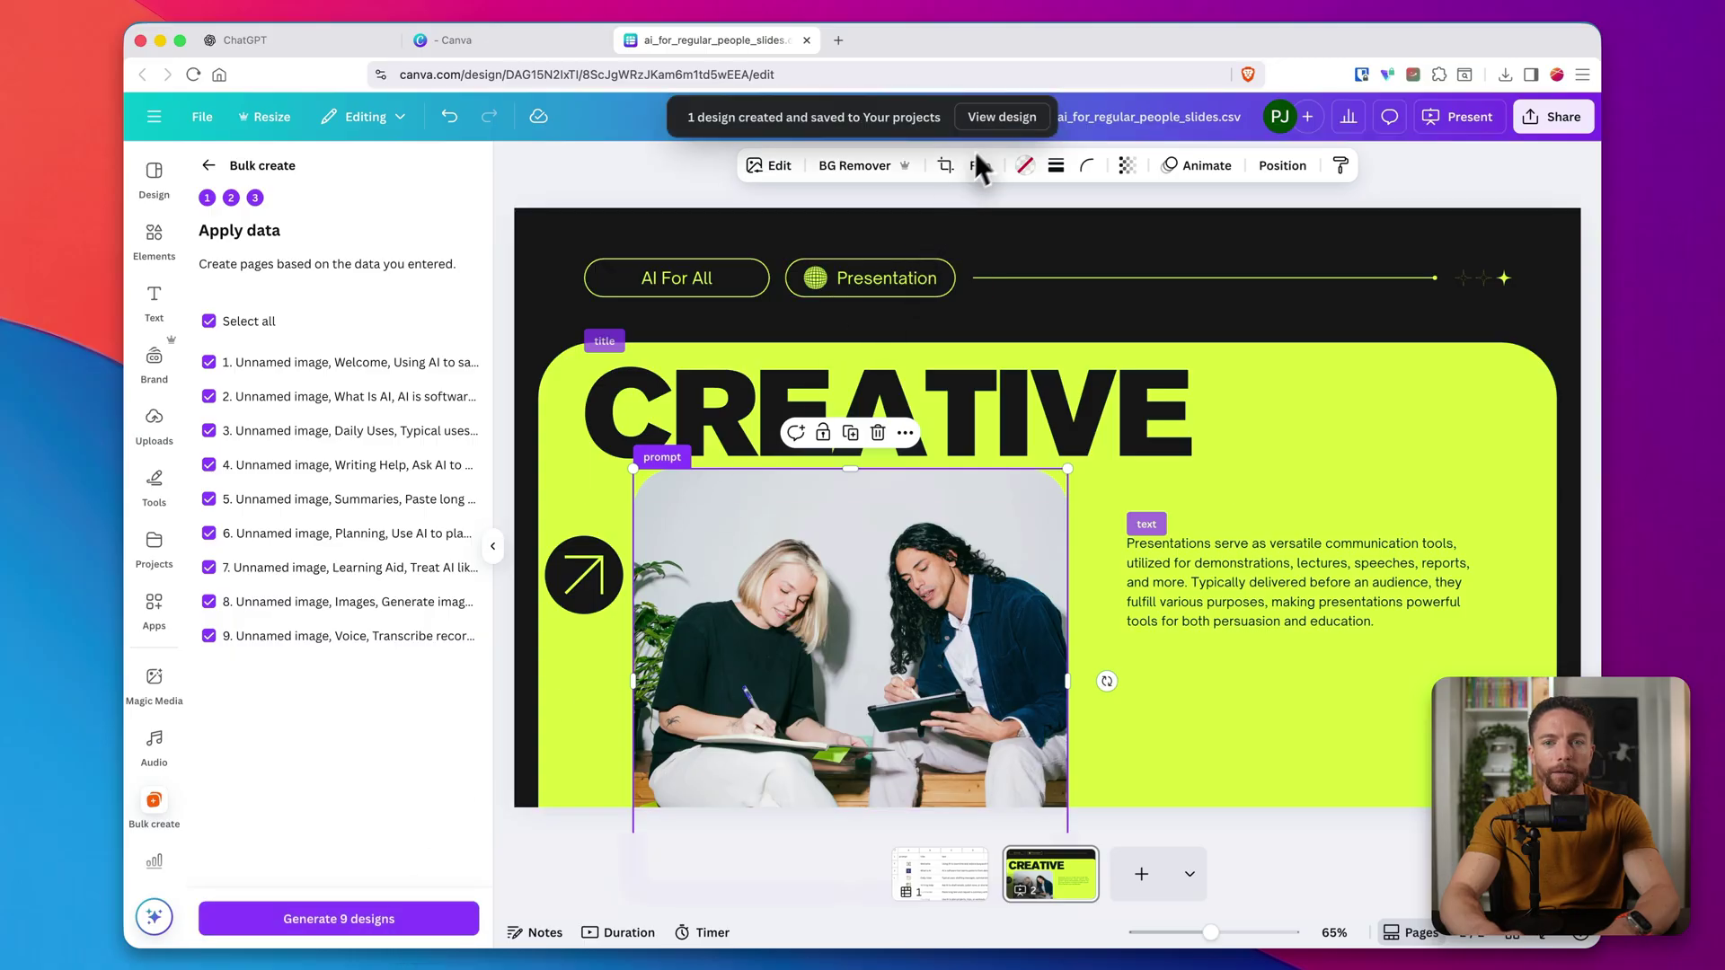
{"action": "left_click", "coordinate": [1031, 124]}
Review generated slides 1 to 4, checking how the titles, images and text fit the layout
{"action": "left_click", "coordinate": [421, 890]}
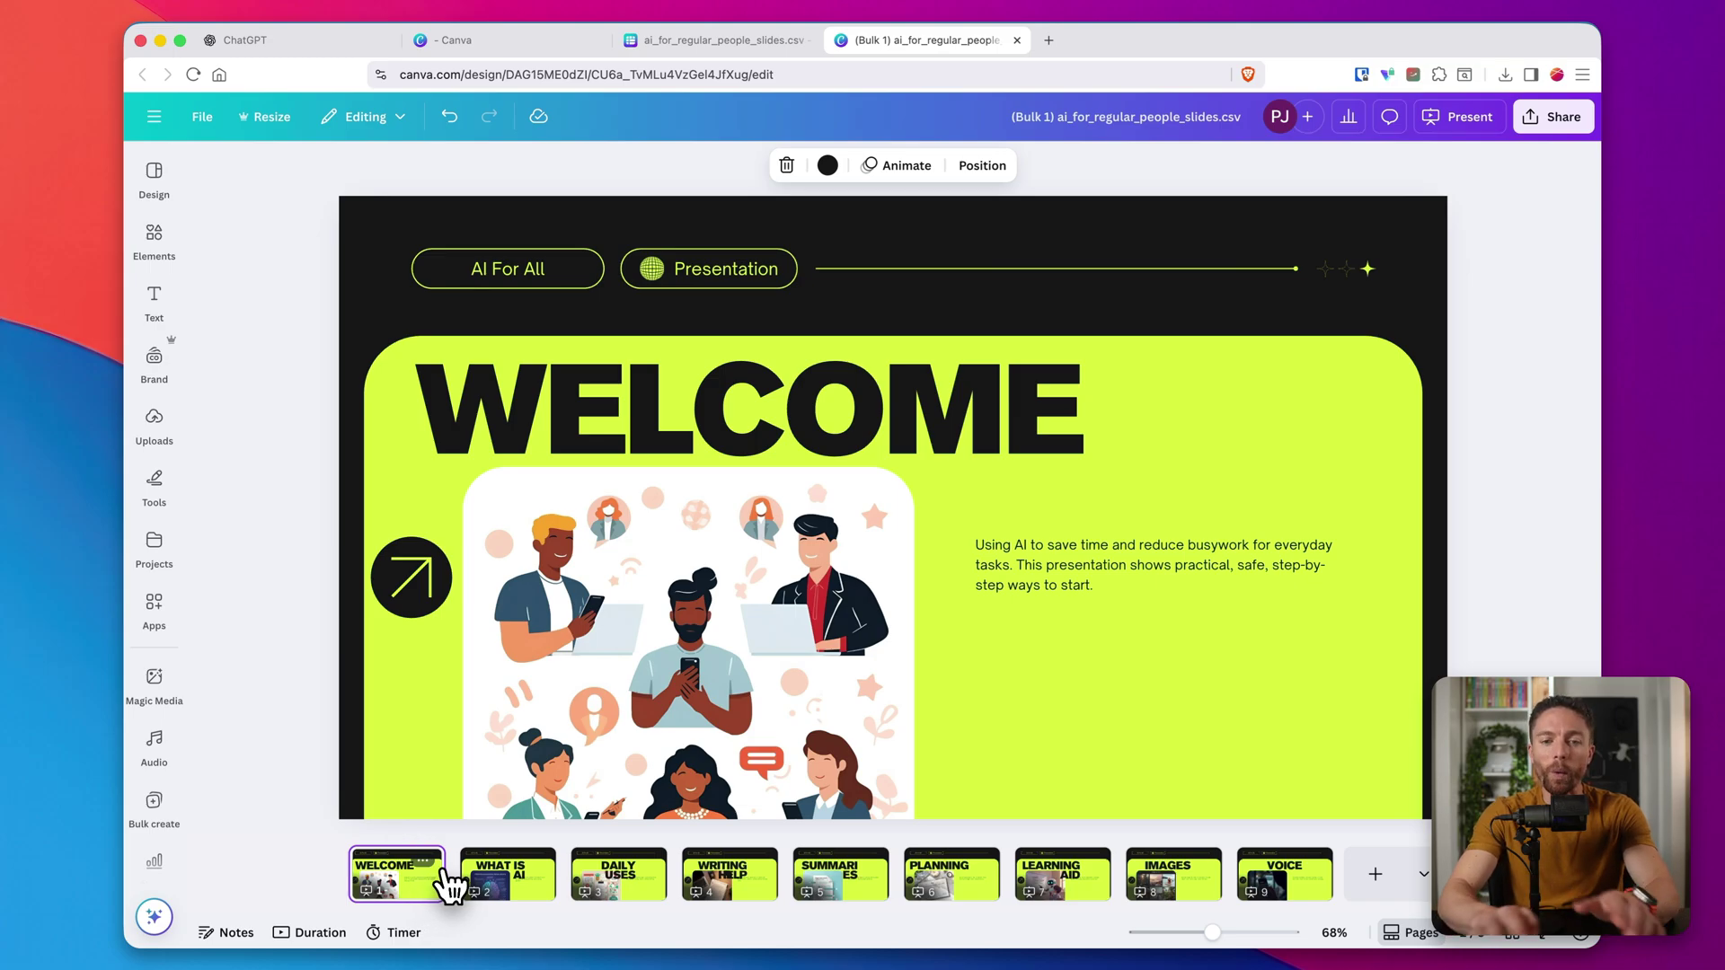
{"action": "left_click", "coordinate": [508, 889]}
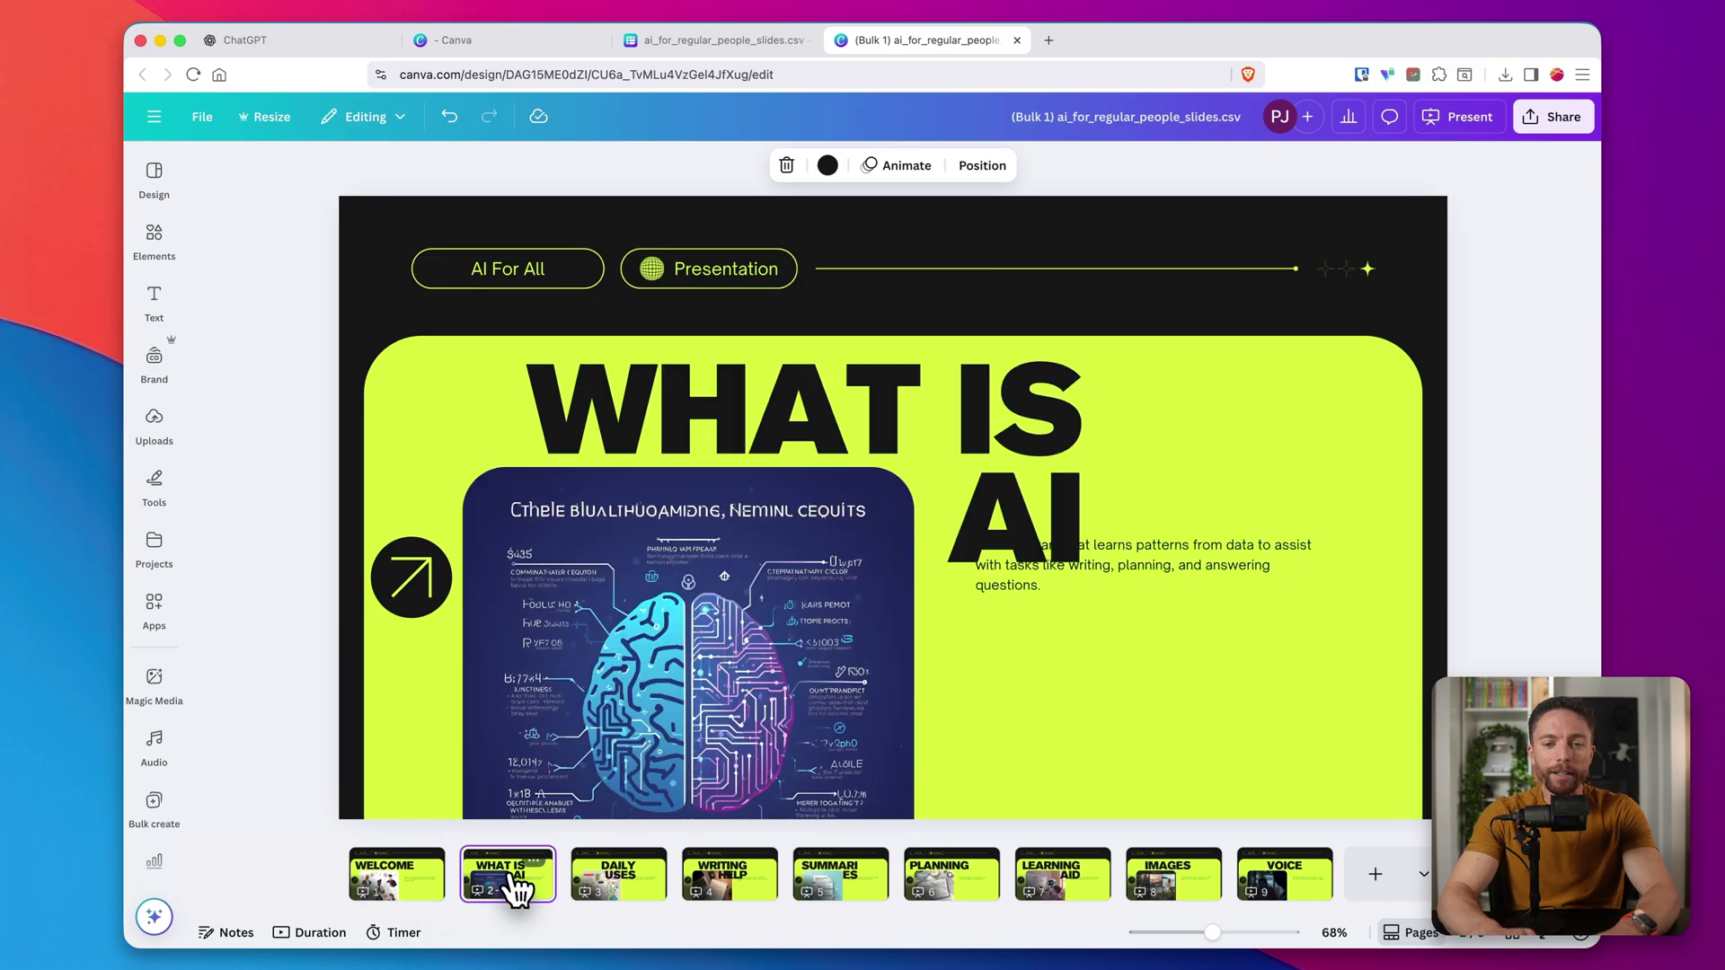
{"action": "left_click", "coordinate": [618, 888]}
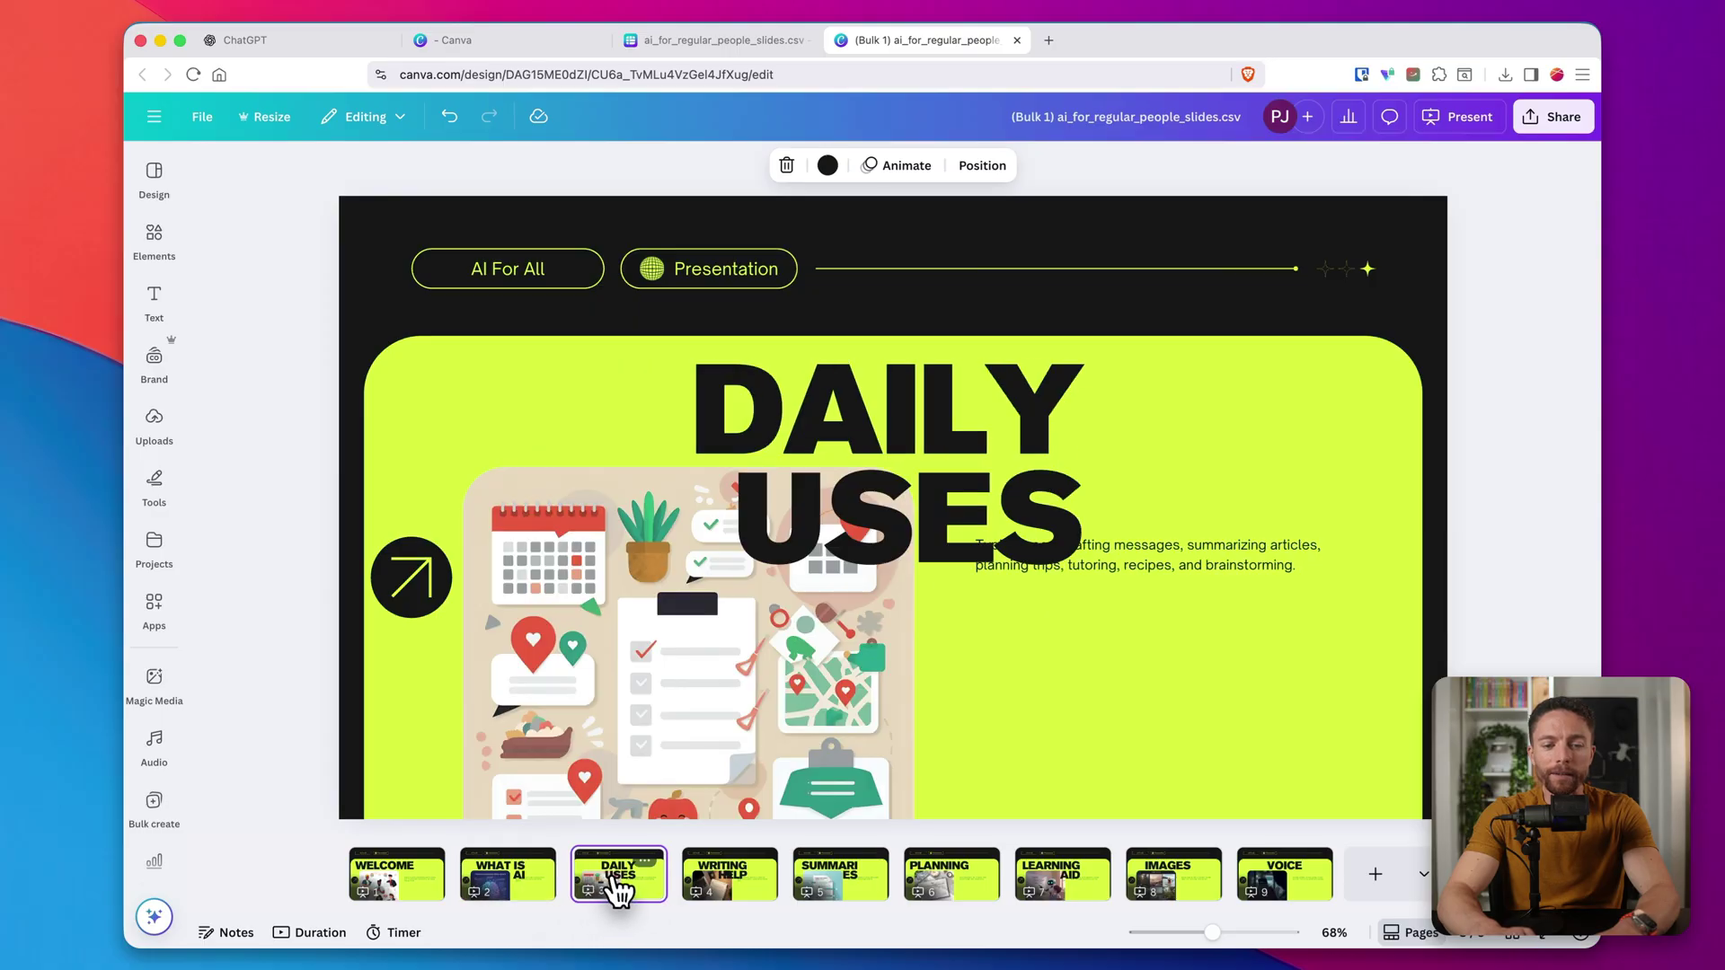
{"action": "left_click", "coordinate": [723, 890]}
Widen the title box on the Daily Uses slide so the title fits on one line
{"action": "left_click", "coordinate": [630, 890]}
{"action": "left_click", "coordinate": [784, 416]}
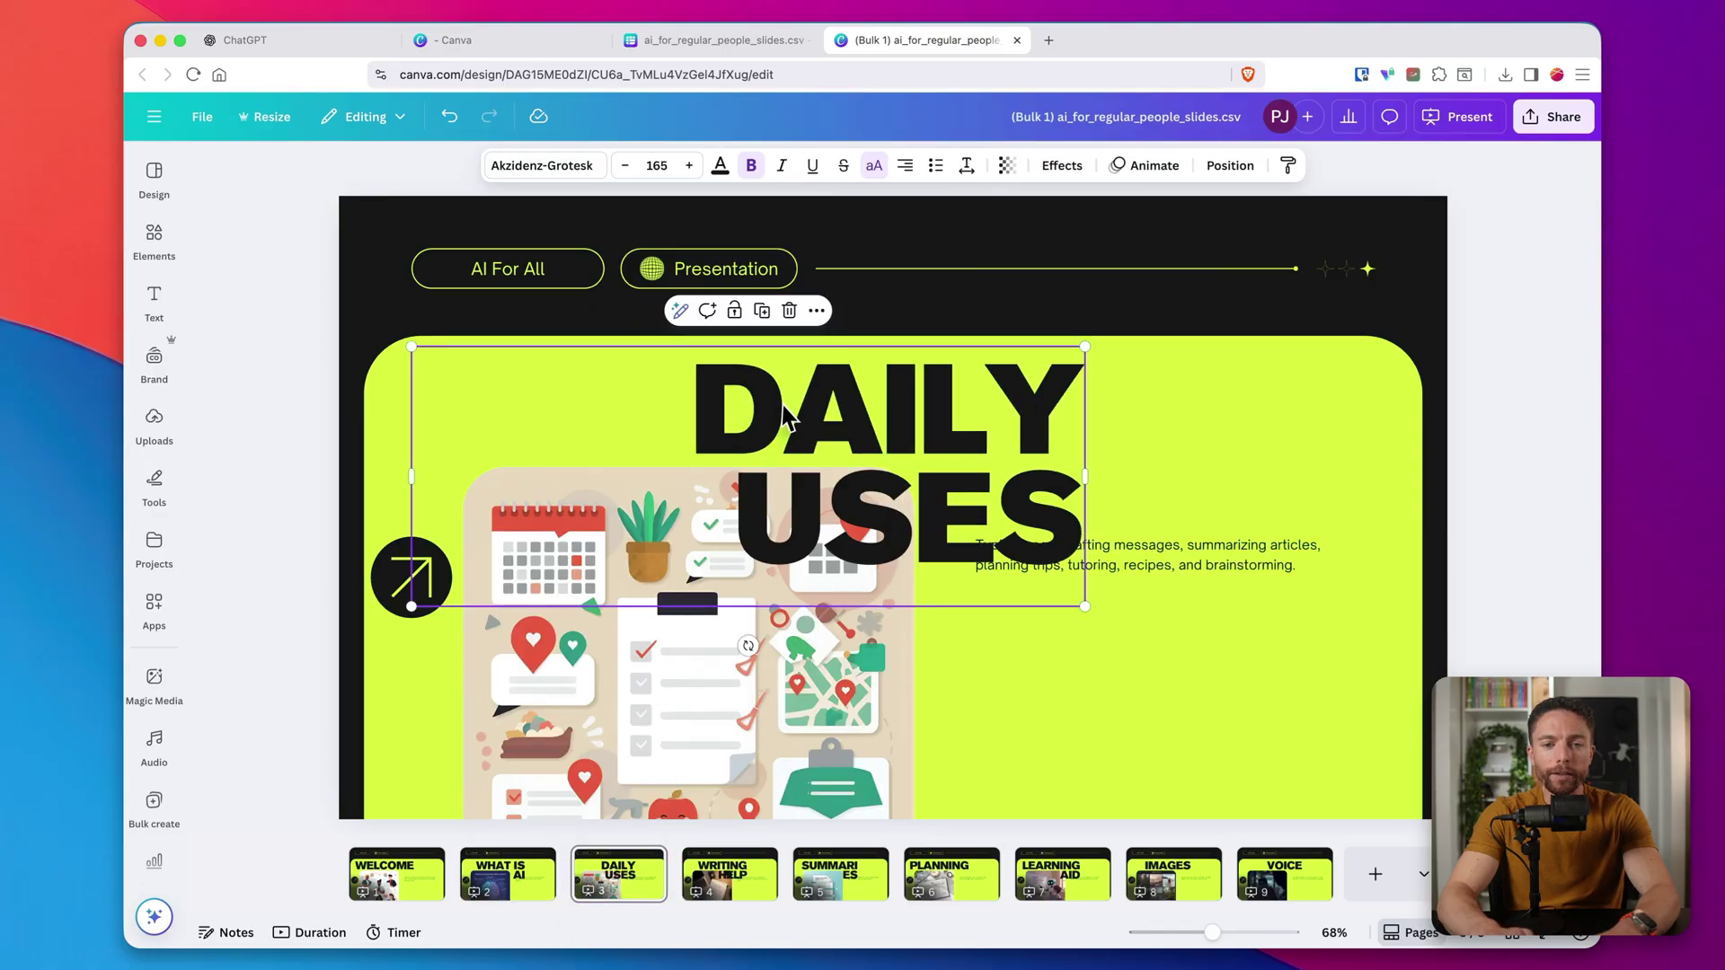
{"action": "left_click_drag", "start_coordinate": [1088, 479], "coordinate": [1344, 433]}
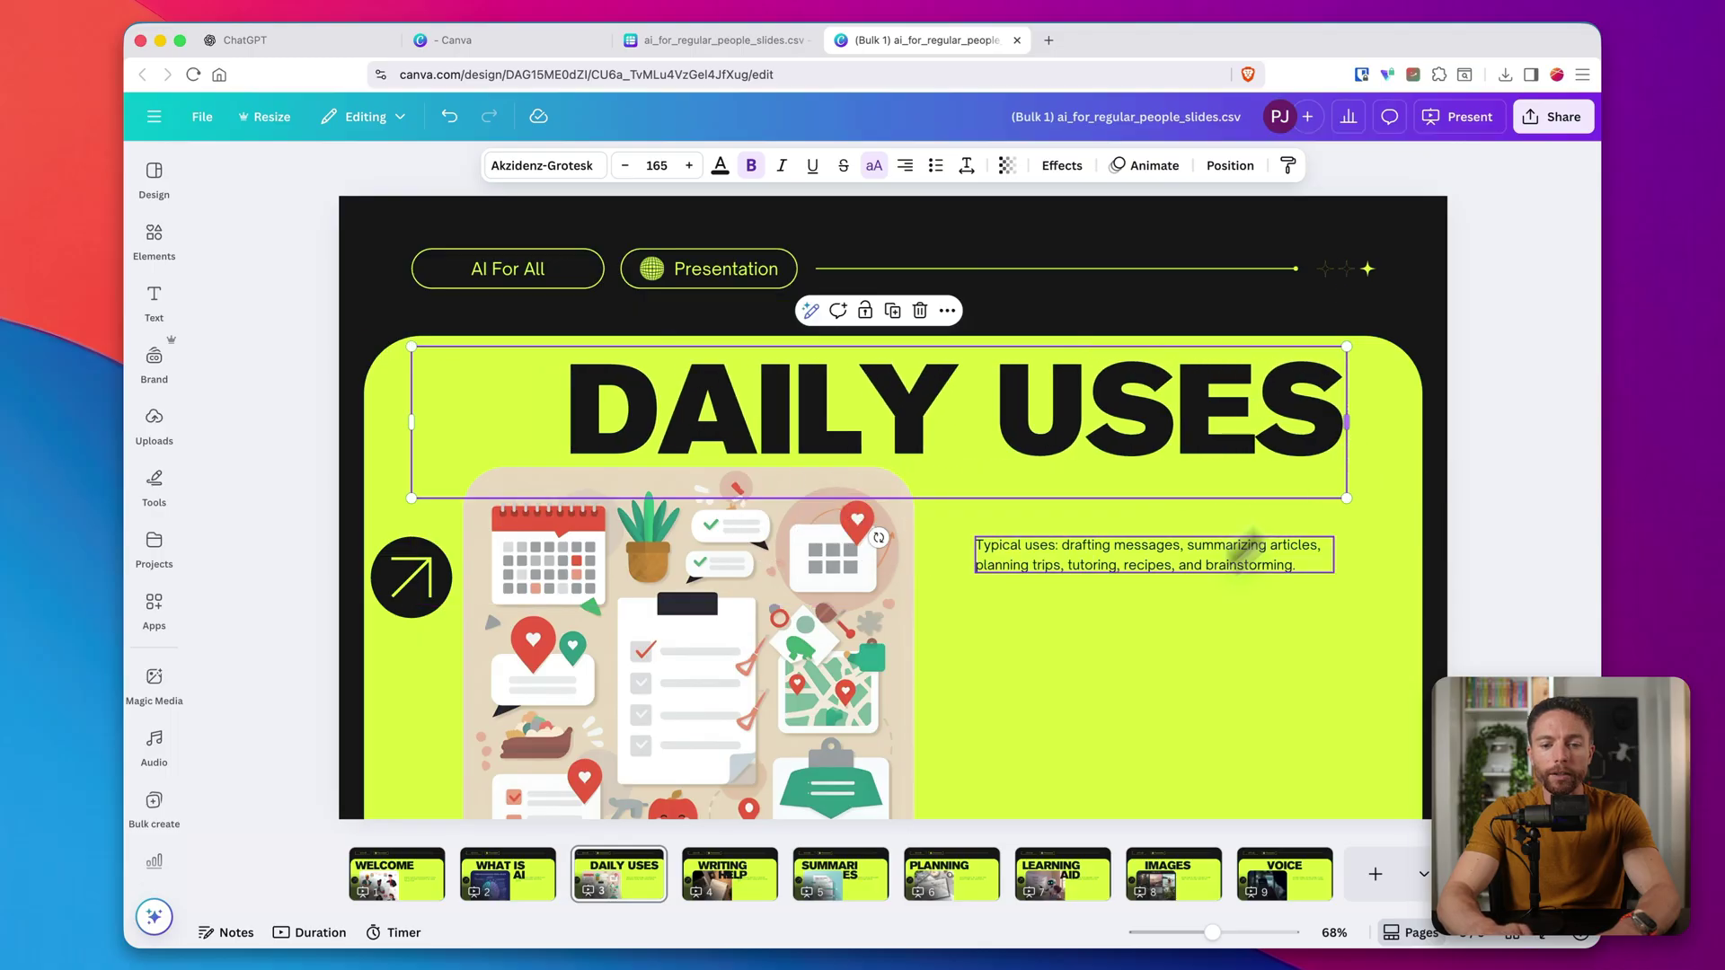
Widen the title box on the Summaries slide so the word fits on one line
{"action": "left_click", "coordinate": [840, 885]}
{"action": "left_click", "coordinate": [1081, 485]}
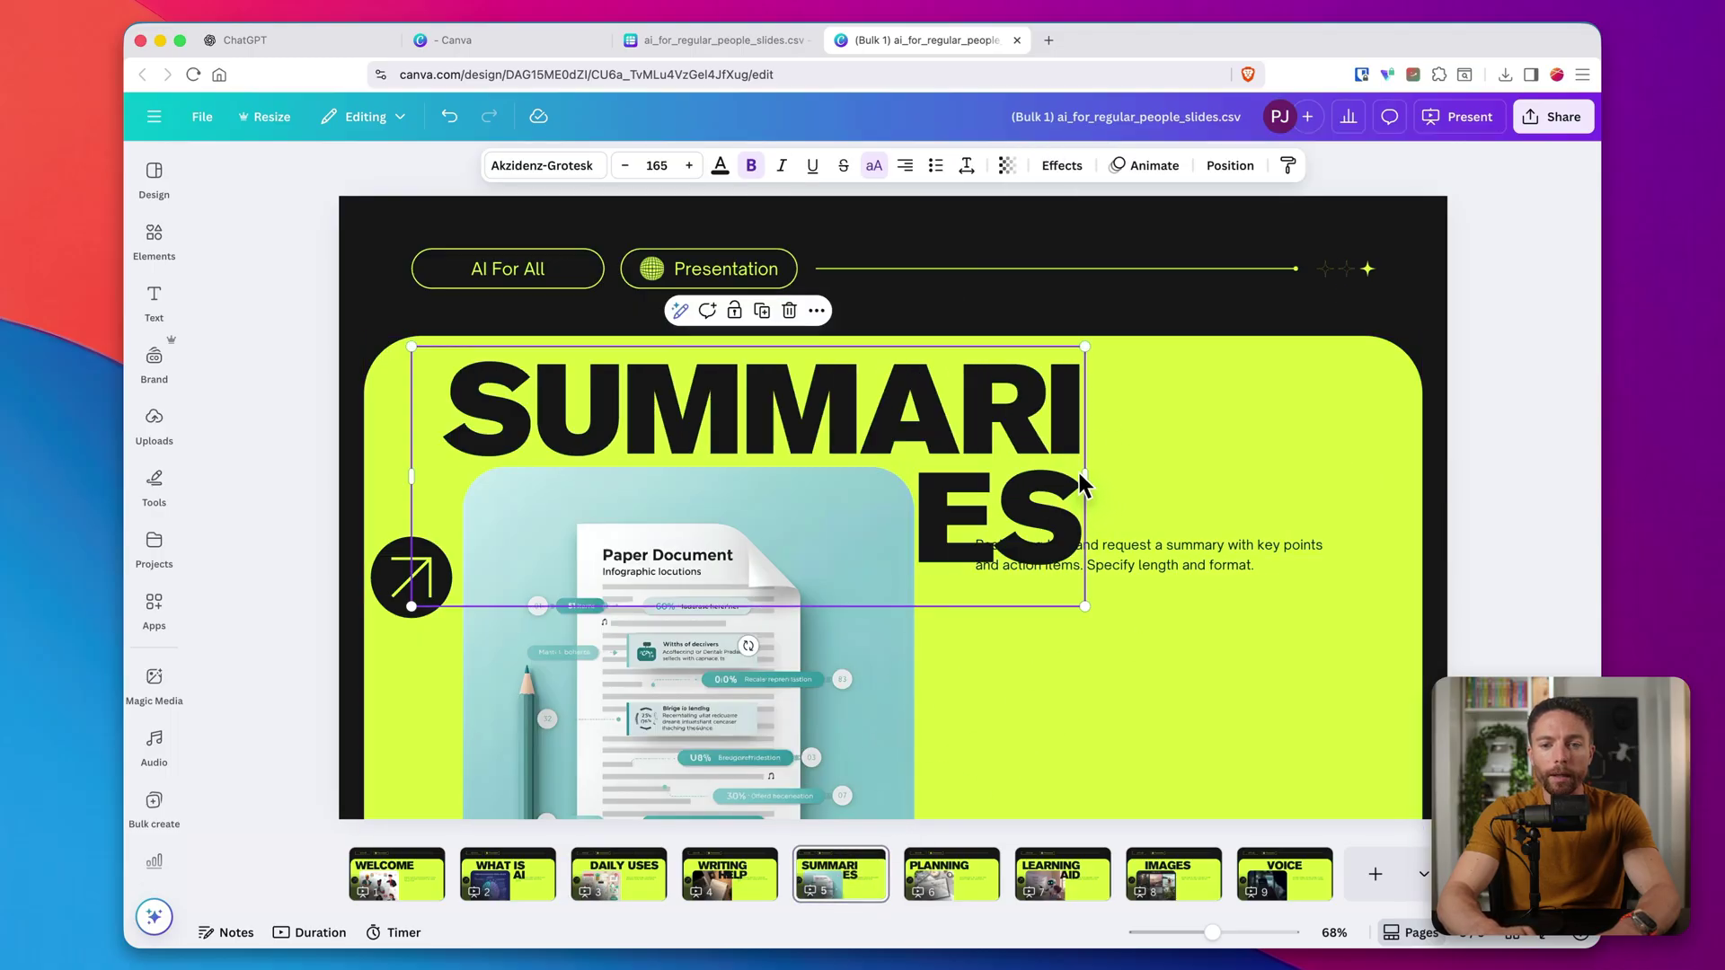
{"action": "left_click_drag", "start_coordinate": [1084, 475], "coordinate": [1259, 452]}
Return to the original template design and widen its CREATIVE title box almost to the green panel's right edge
{"action": "left_click", "coordinate": [676, 40]}
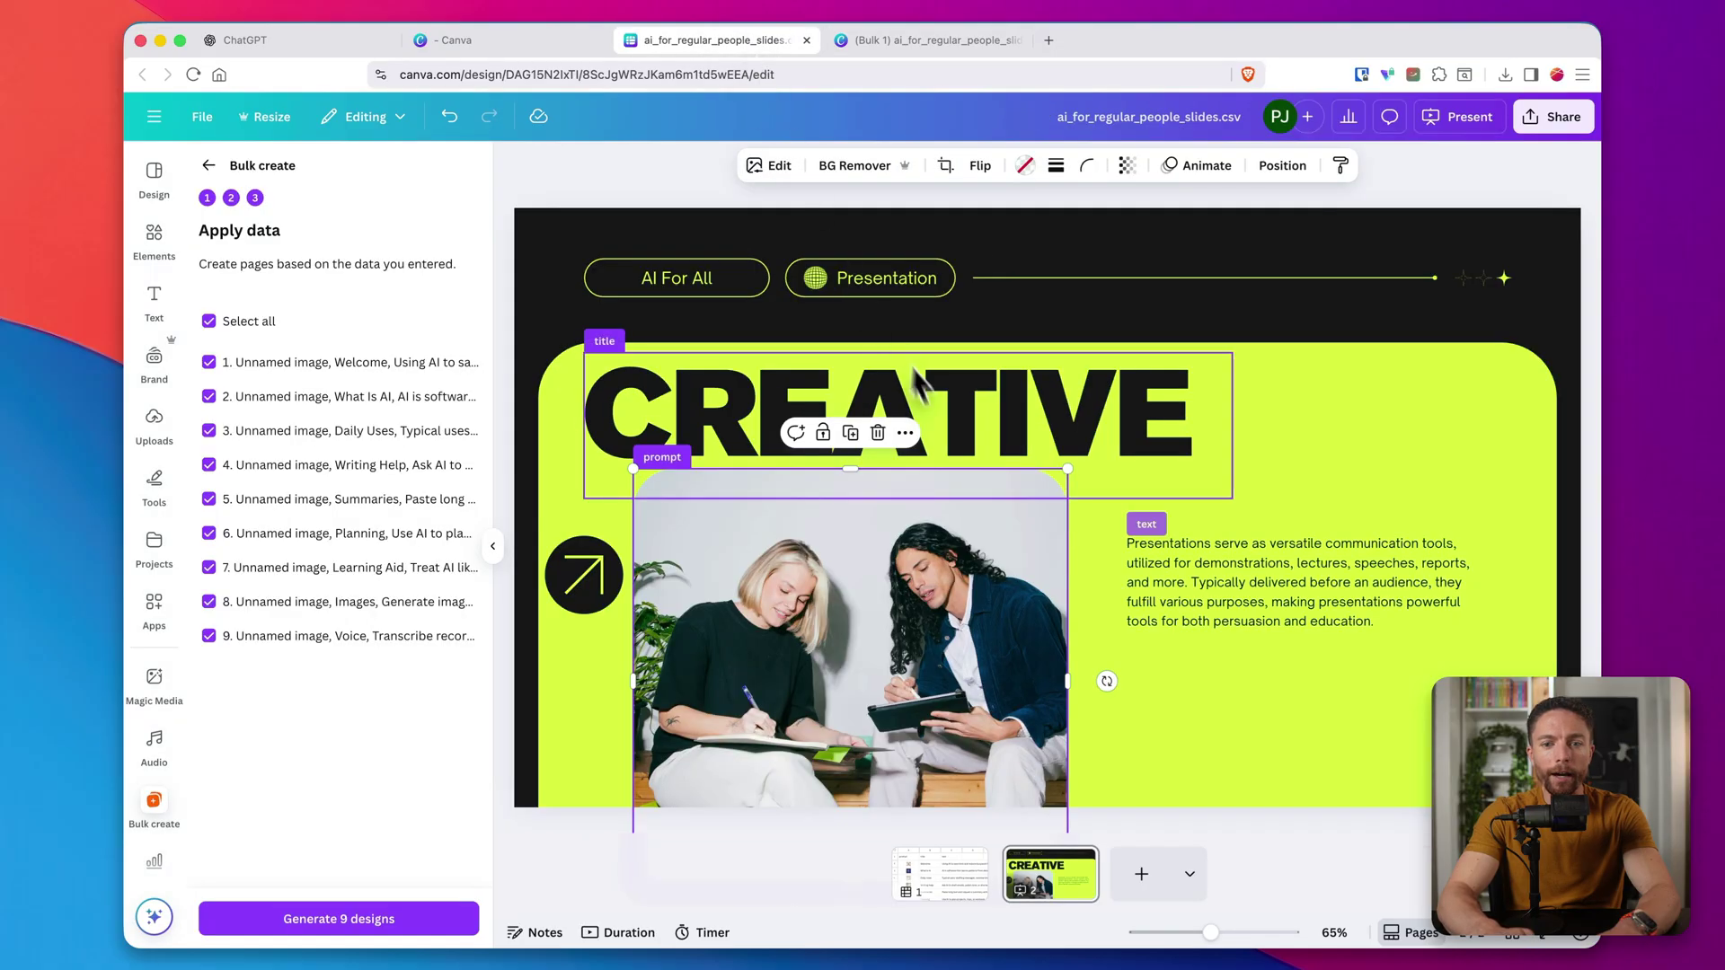
{"action": "left_click_drag", "start_coordinate": [1232, 425], "coordinate": [1487, 441]}
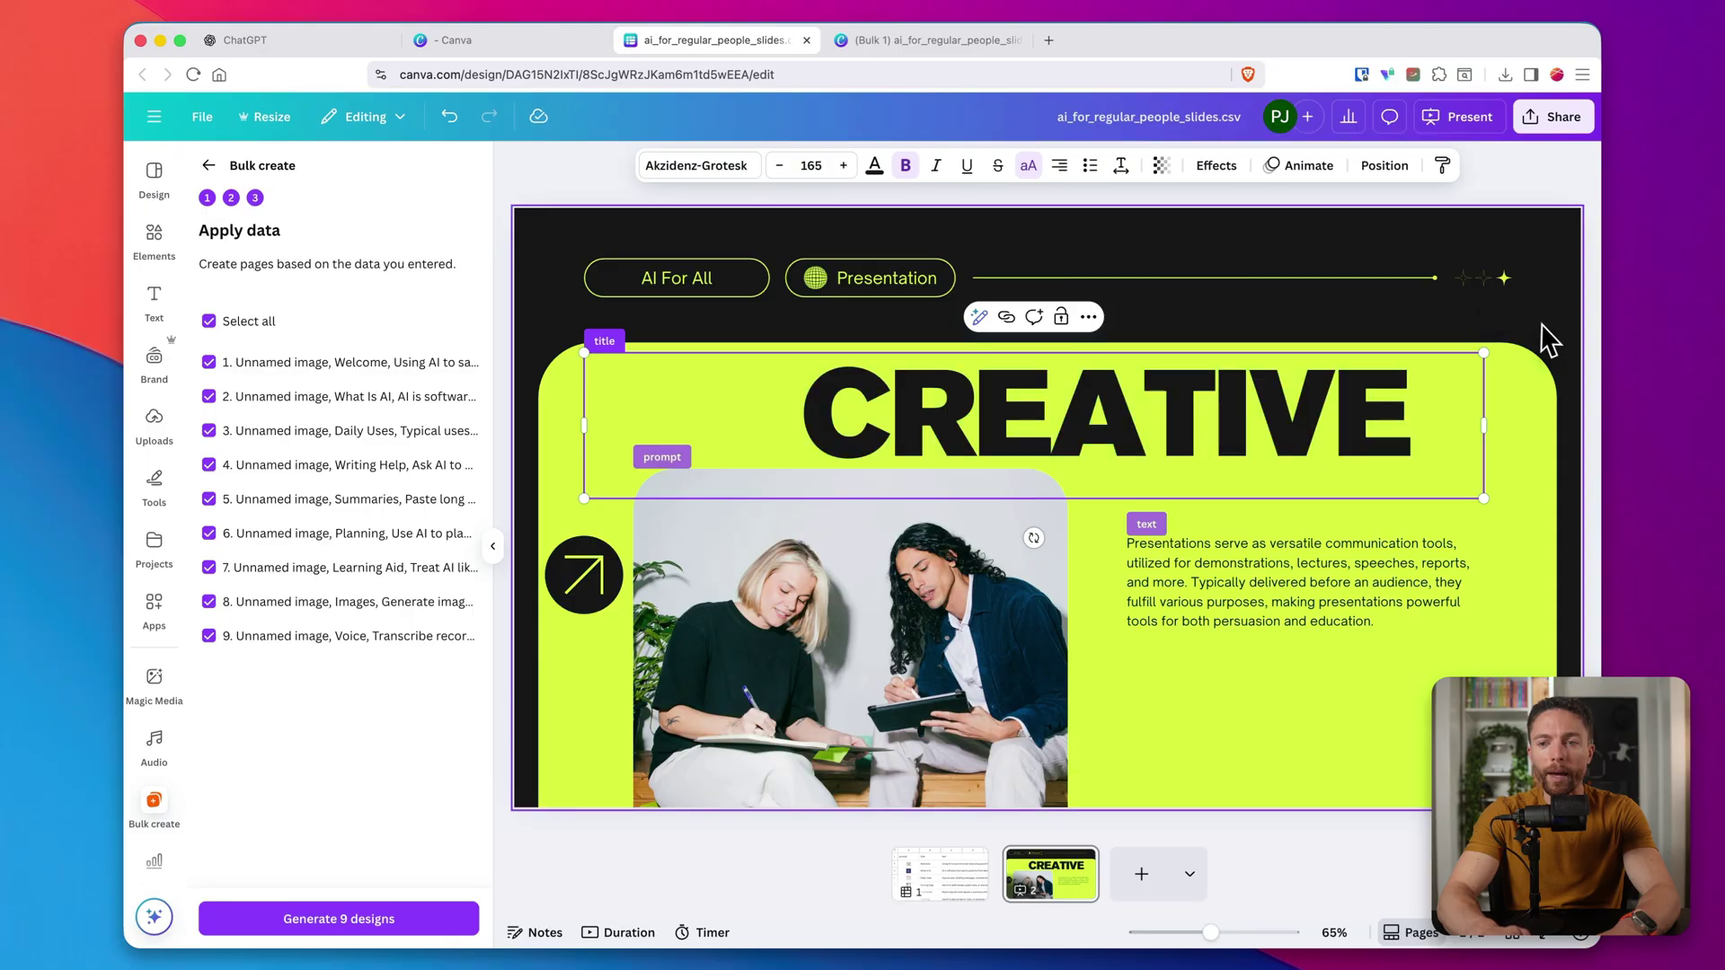
Switch back to the generated presentation and widen the Learning Aid slide's title box to fit one line
{"action": "left_click", "coordinate": [945, 41]}
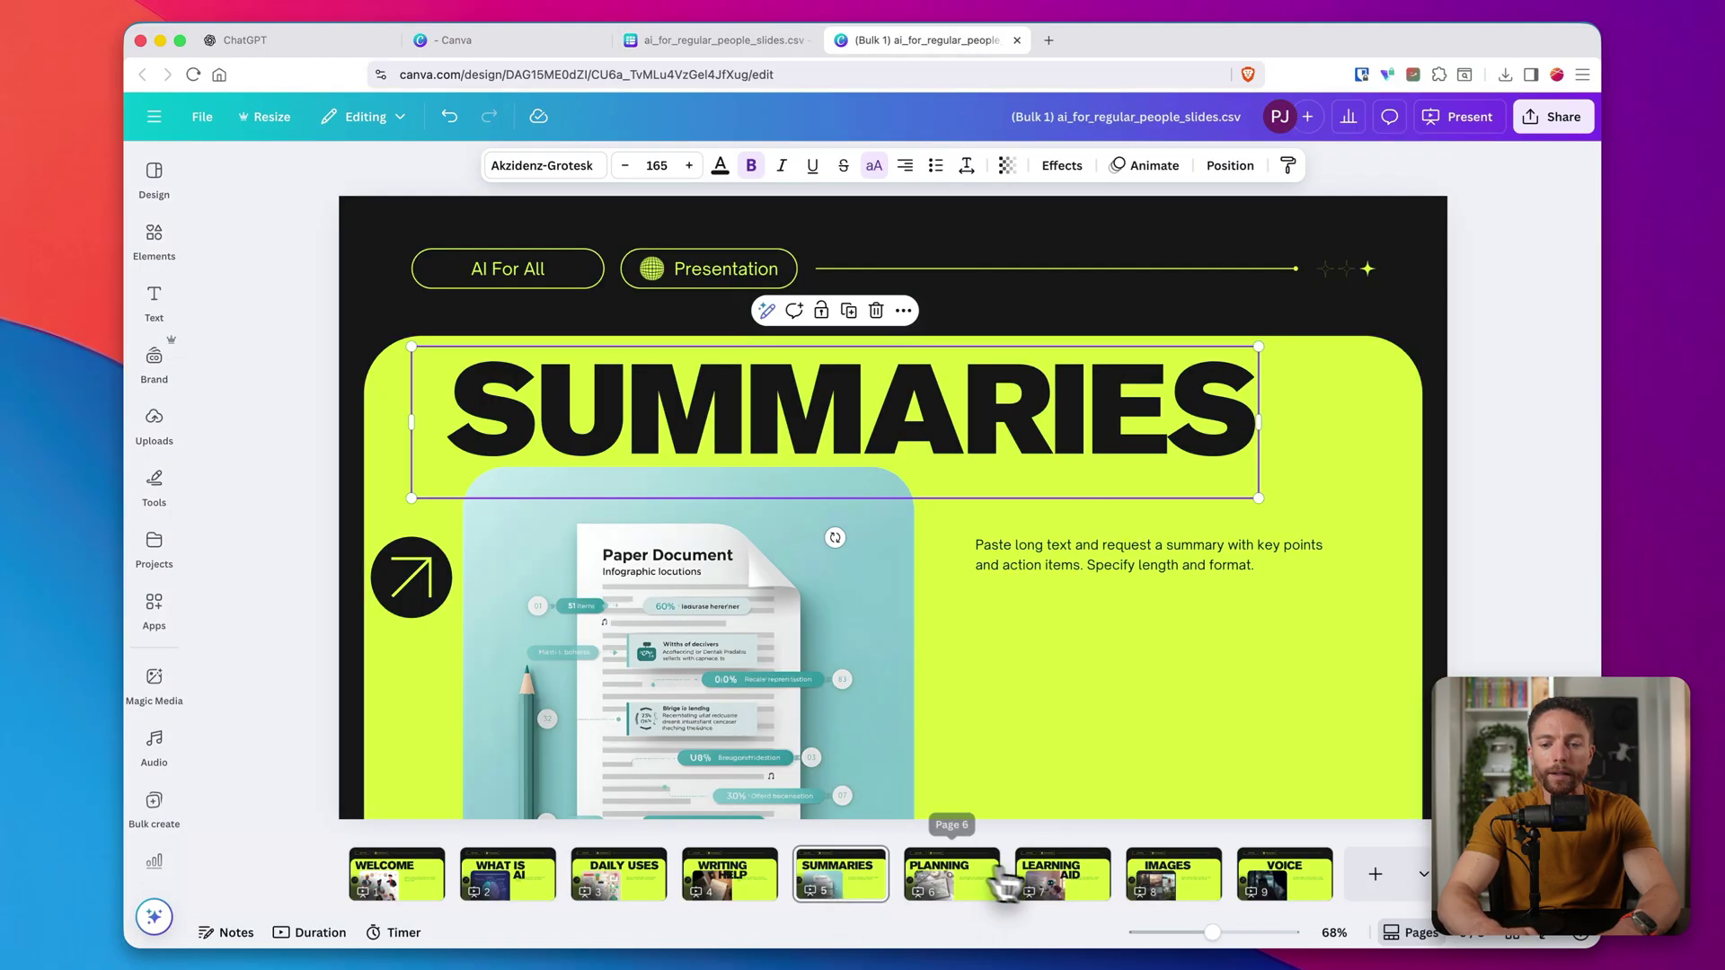
{"action": "left_click", "coordinate": [1061, 878]}
{"action": "left_click", "coordinate": [1089, 469]}
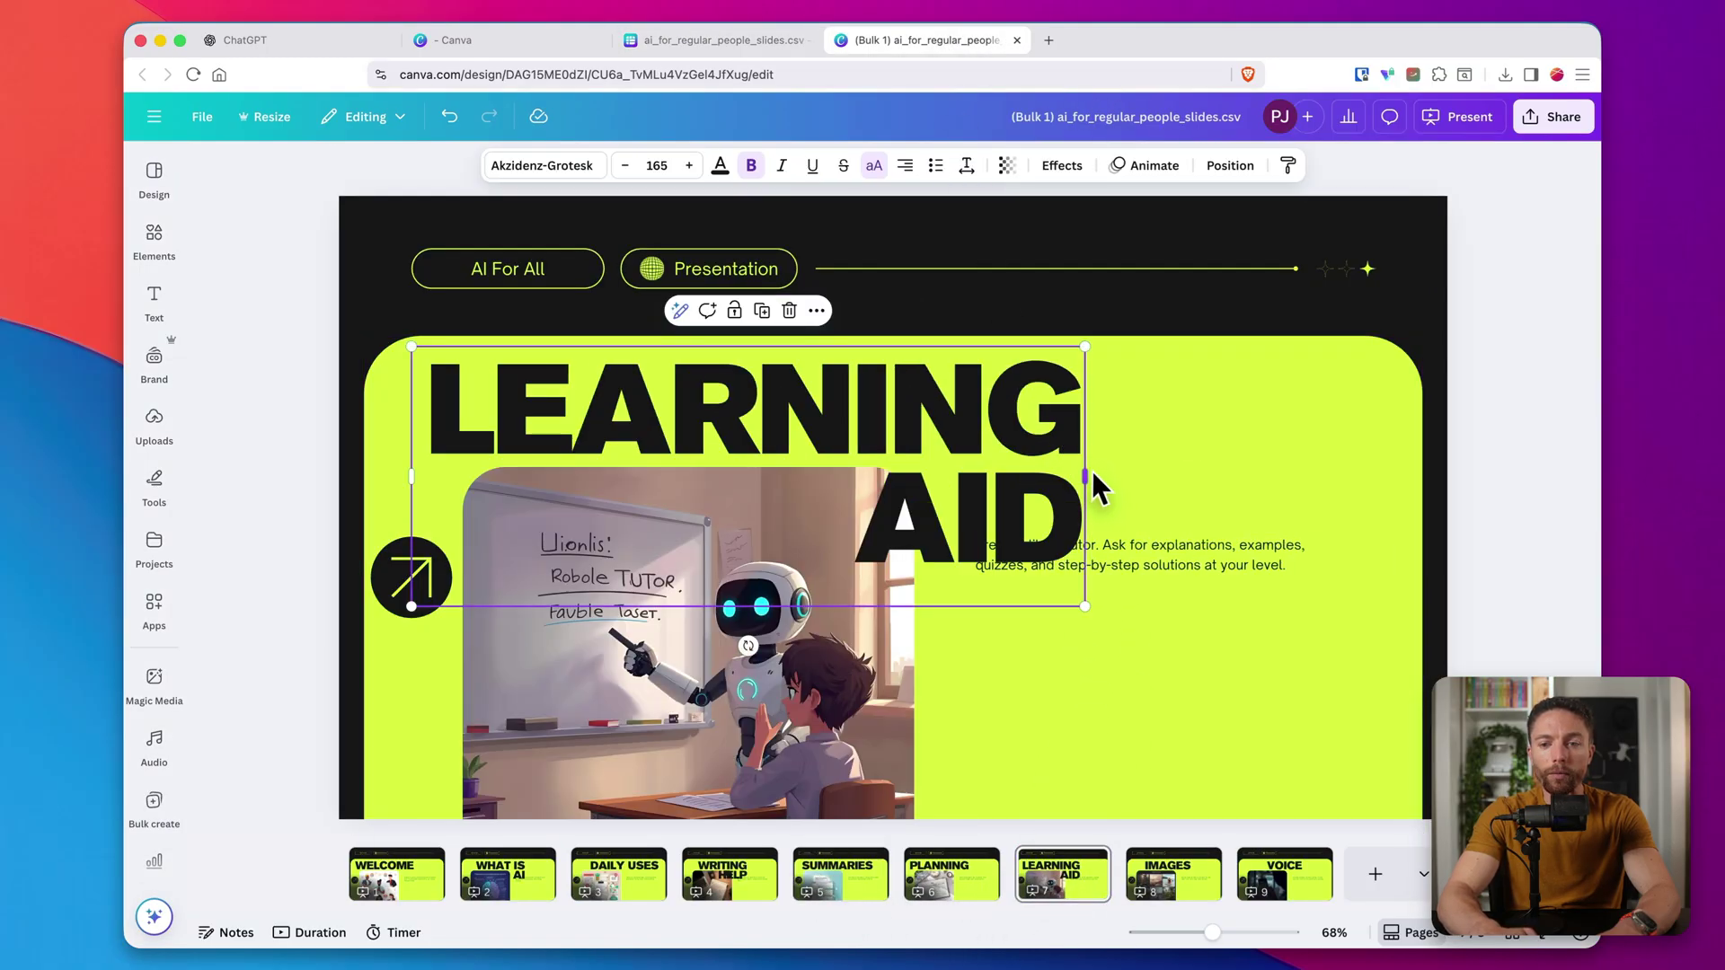
{"action": "left_click_drag", "start_coordinate": [1089, 473], "coordinate": [1338, 442]}
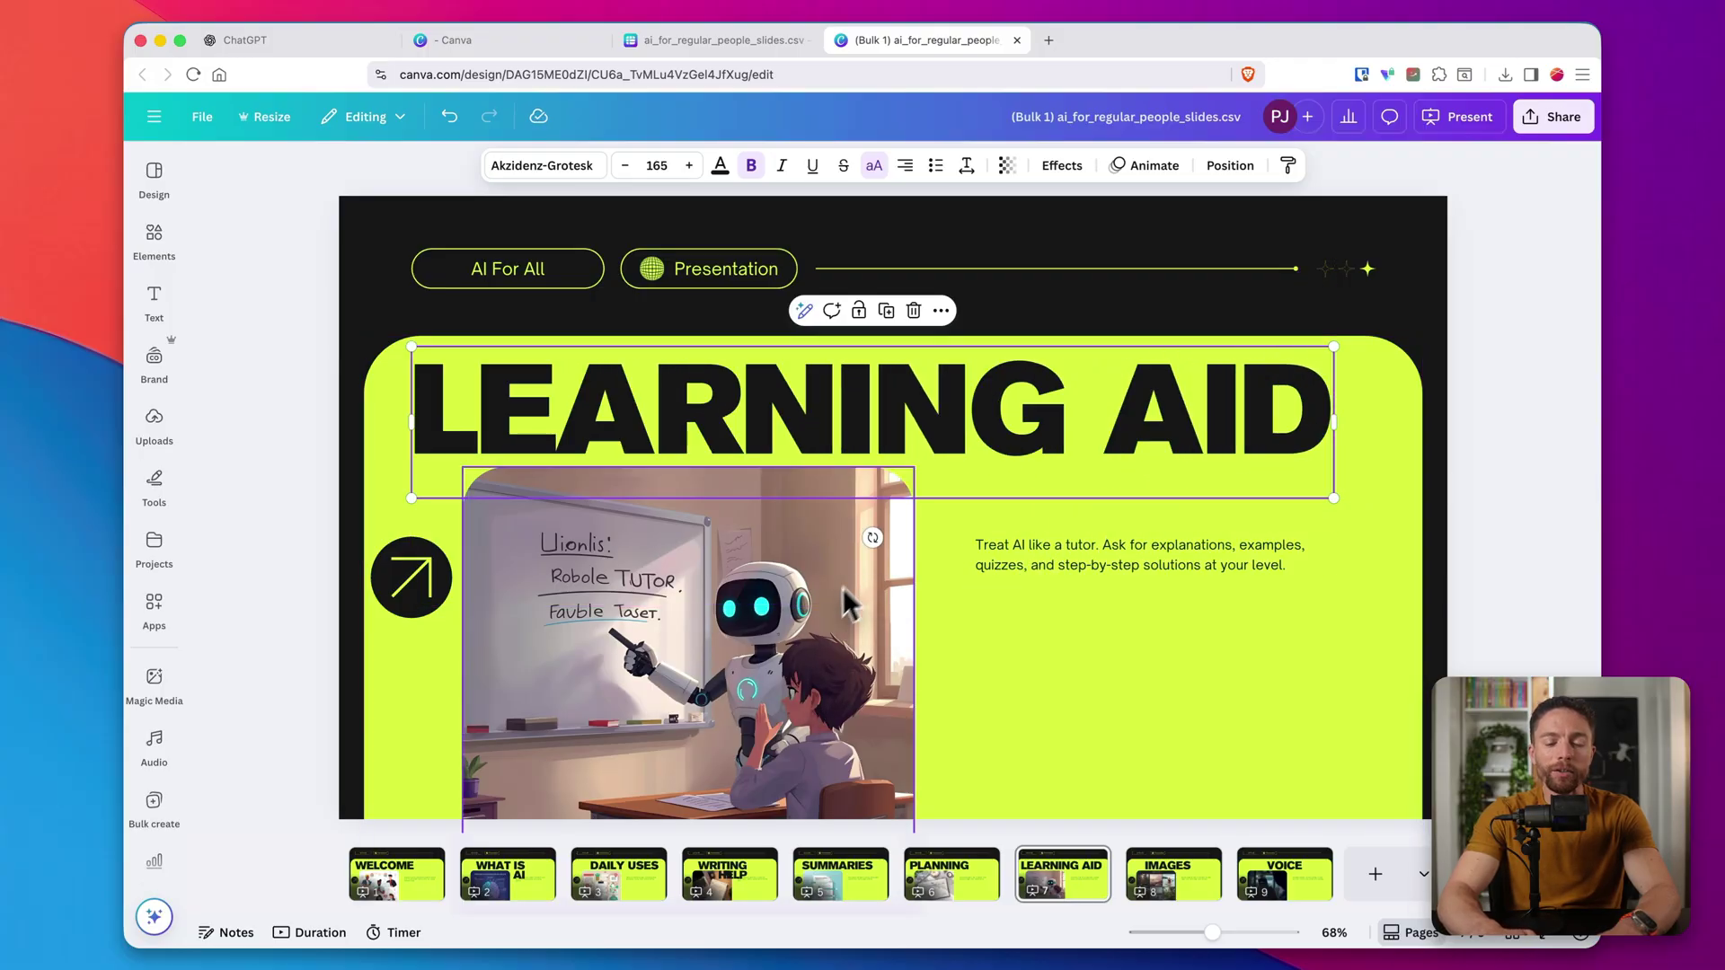